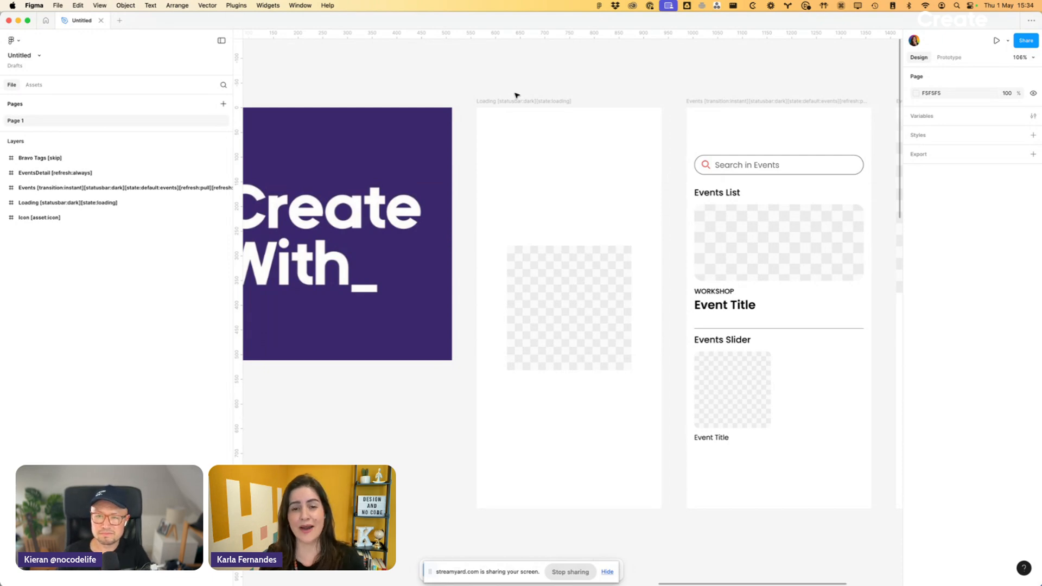
- Open the Bravo tags master list documentation from the link in the Bravo Tags frame
scroll(538, 132, right, 3)
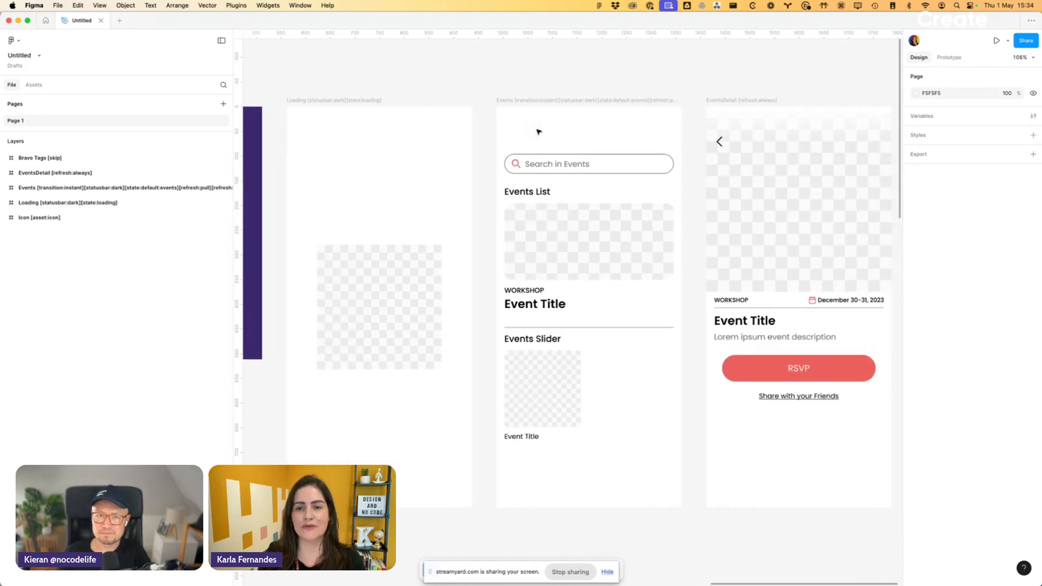
scroll(538, 132, down, 4)
scroll(539, 132, left, 10)
scroll(538, 132, down, 2)
scroll(538, 132, down, 5)
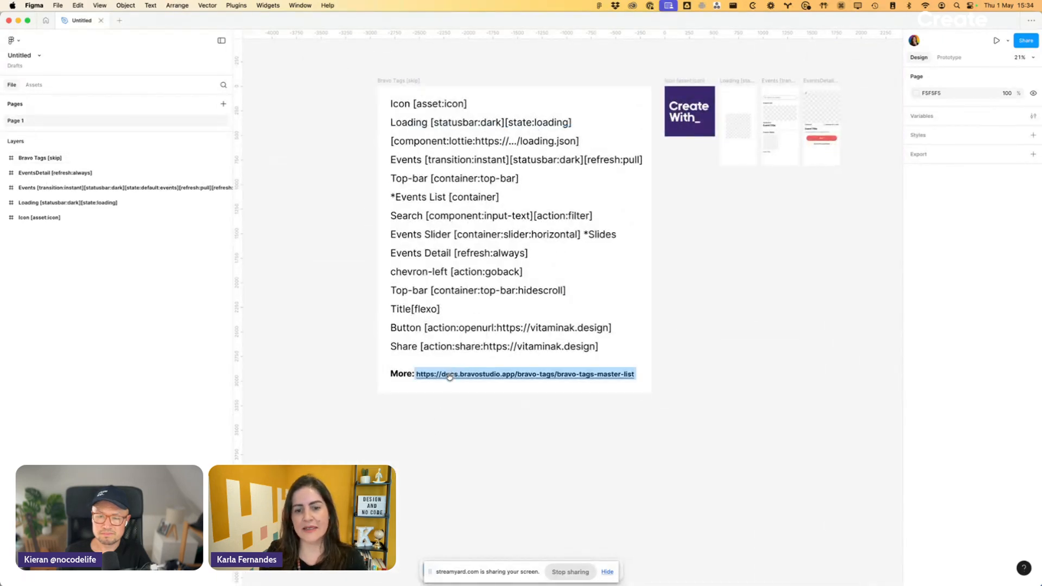
click(479, 380)
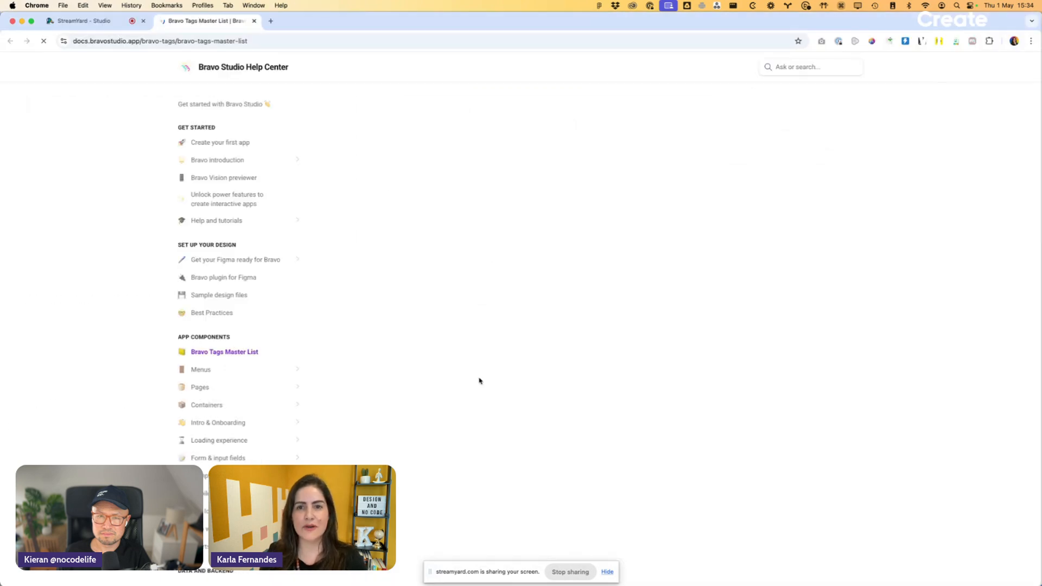
- Read through the Bravo Tags Master List page, including the variants of the Audio tag and the Transitions section
scroll(480, 378, down, 20)
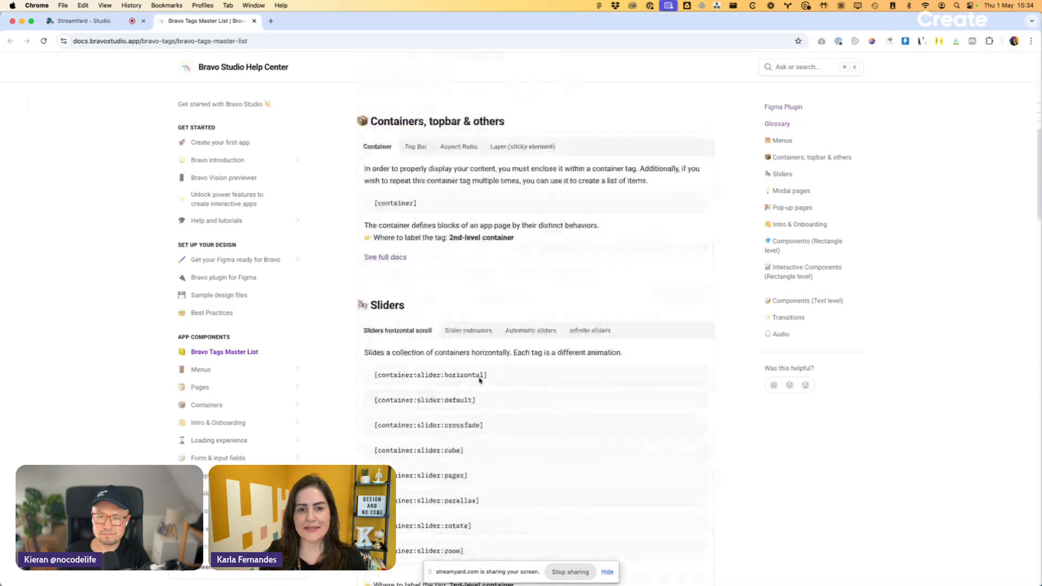
scroll(479, 379, down, 15)
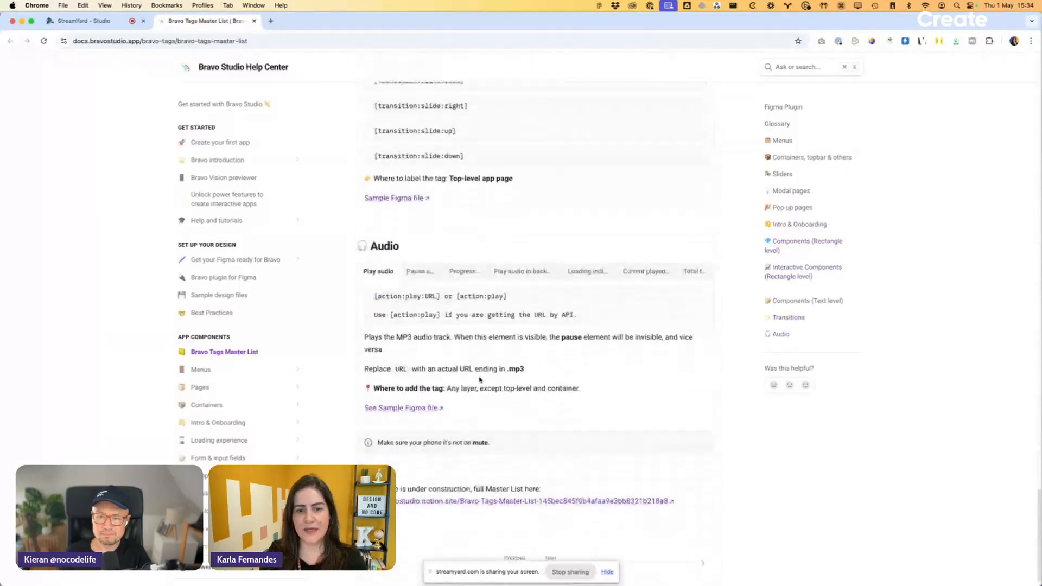
click(418, 250)
click(468, 292)
click(522, 293)
click(611, 298)
click(659, 295)
click(690, 295)
click(375, 293)
scroll(442, 340, up, 20)
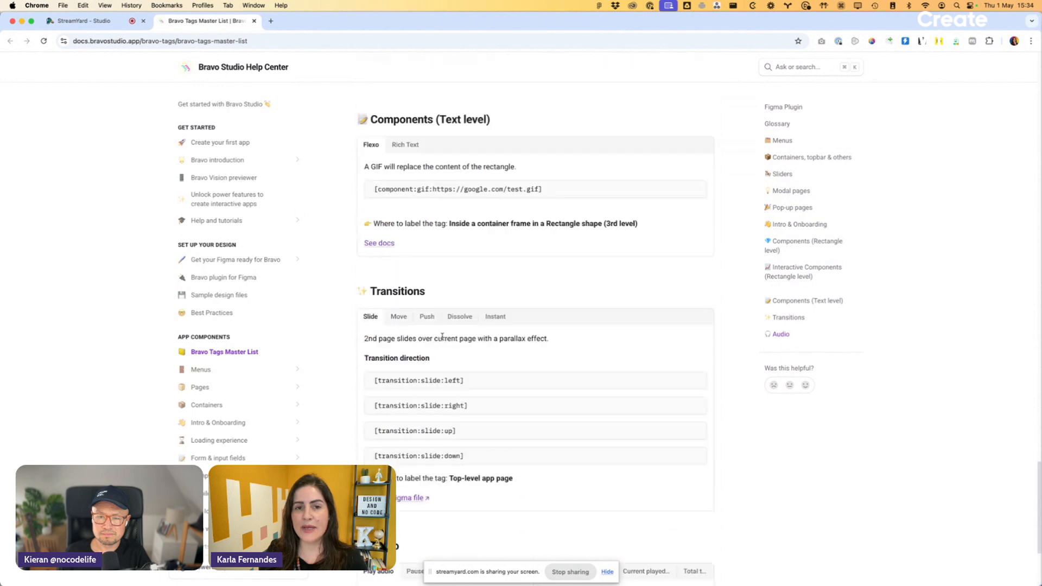
- Switch back to Figma and review the Bravo Tags frame and the app screens beside it
key(super+Tab)
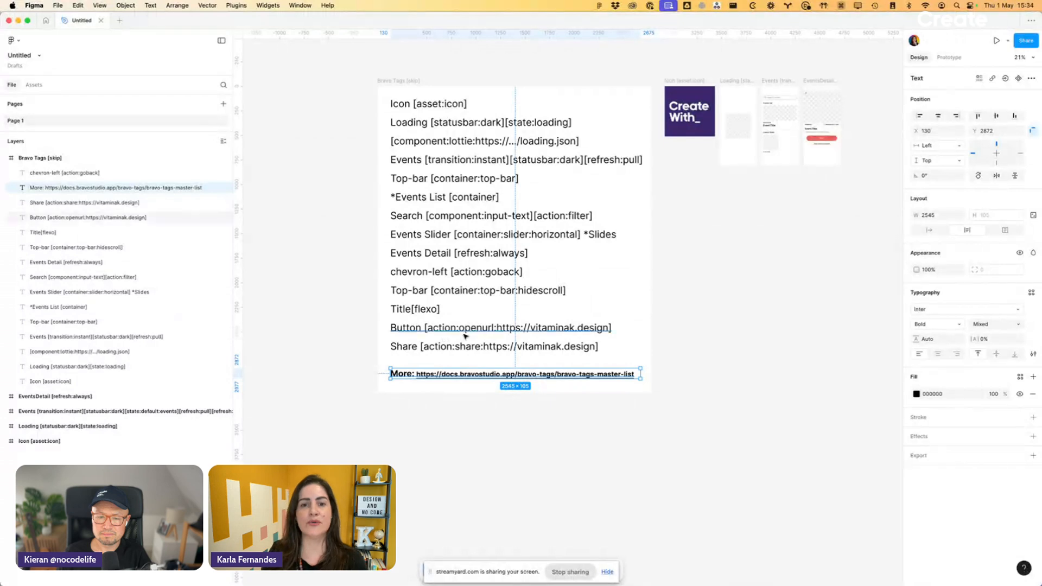
click(723, 295)
scroll(725, 295, down, 1)
scroll(725, 295, up, 5)
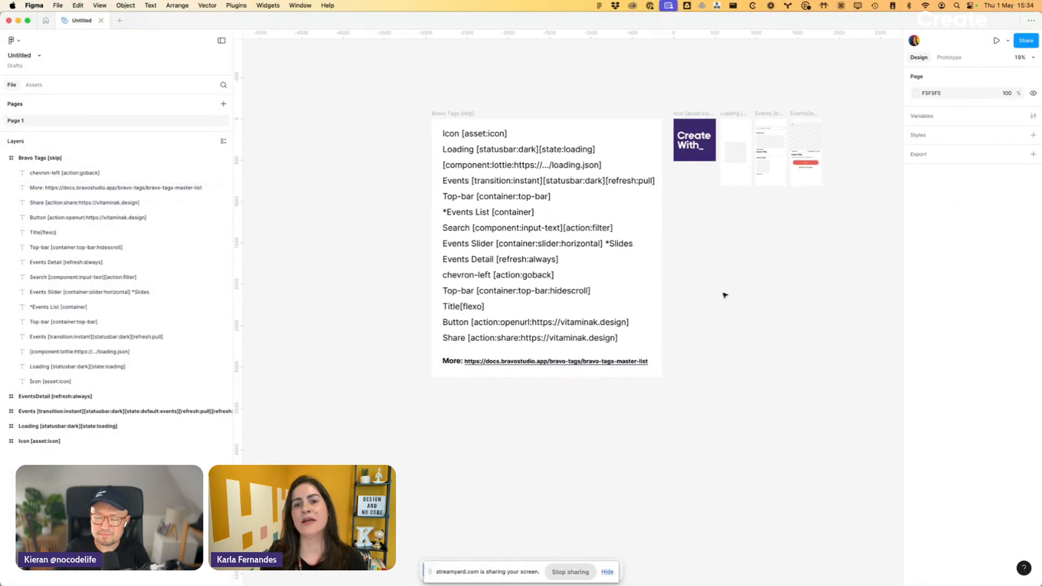
scroll(725, 295, up, 1)
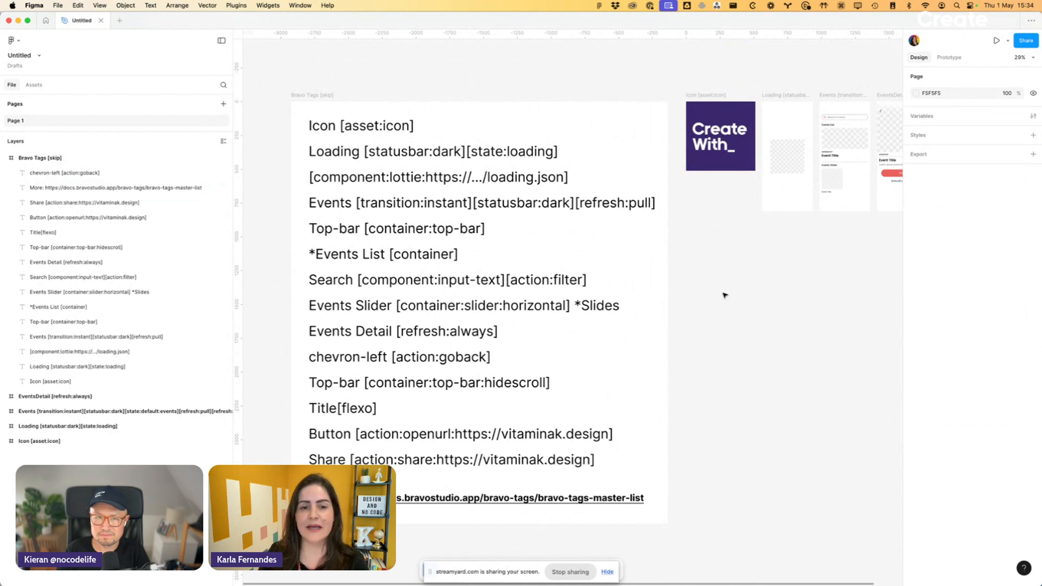
scroll(654, 329, right, 5)
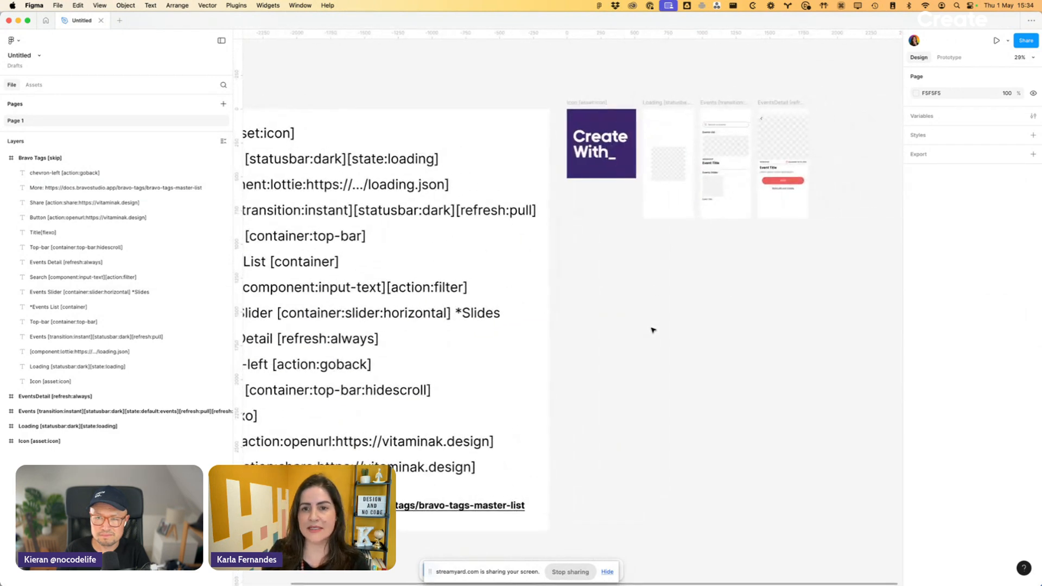
scroll(811, 69, up, 5)
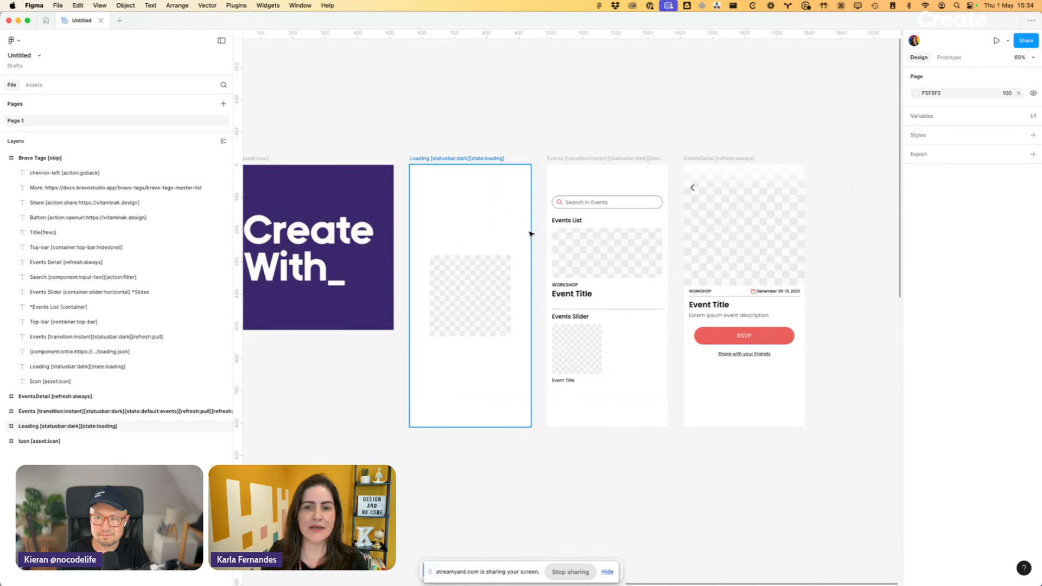
scroll(530, 233, down, 3)
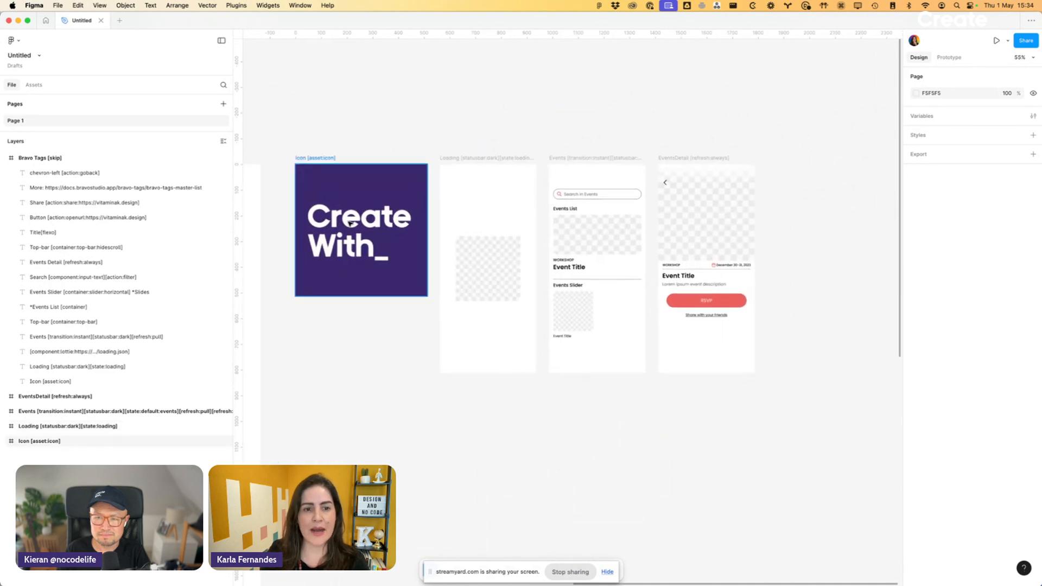
- Copy the image fill of the Create With_ icon onto the placeholder in the Loading screen
click(350, 223)
scroll(350, 223, up, 5)
double_click(350, 223)
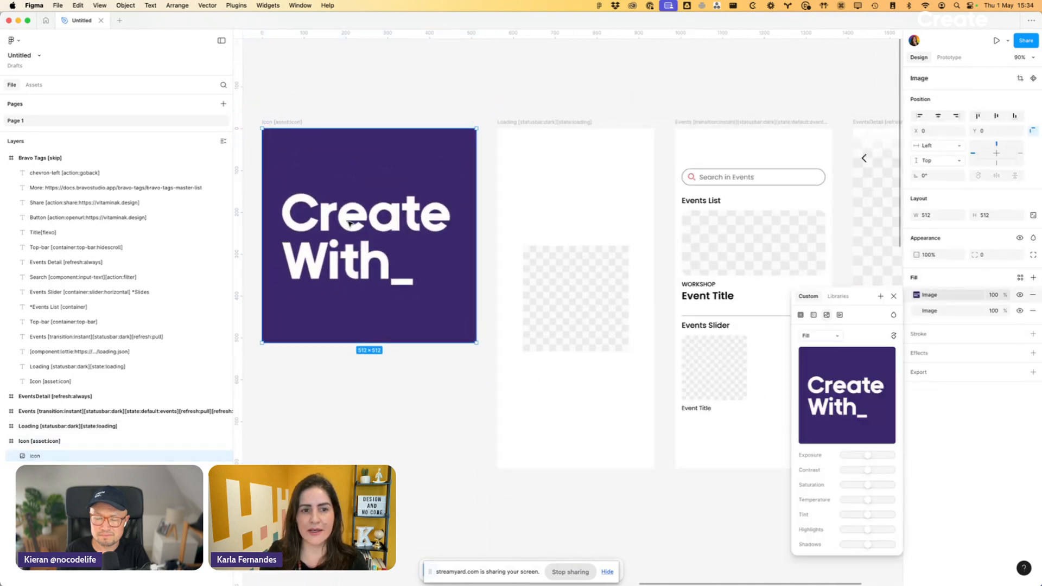
scroll(350, 223, down, 5)
click(473, 174)
scroll(474, 174, left, 3)
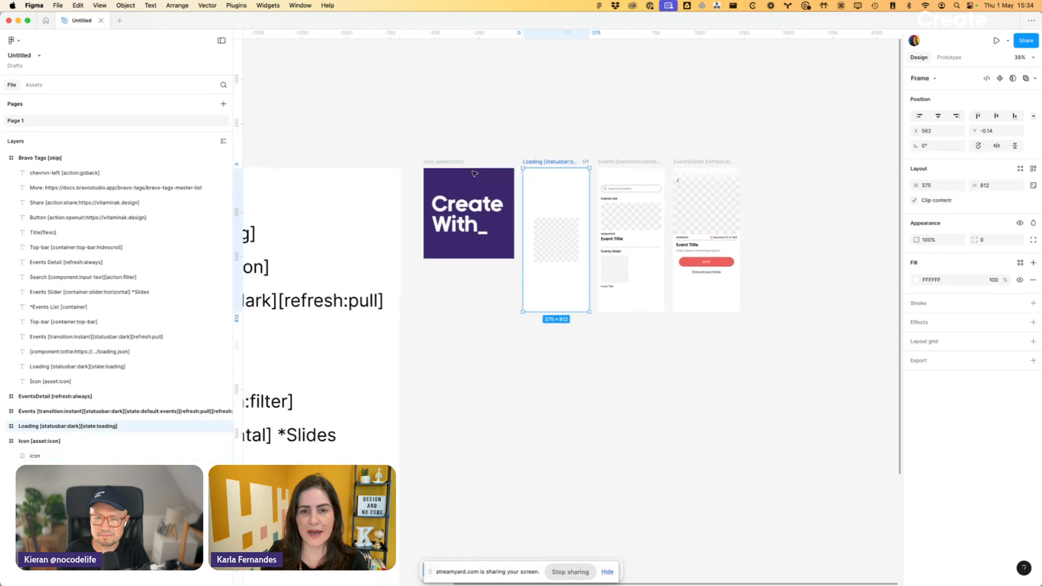
scroll(473, 173, up, 3)
click(506, 223)
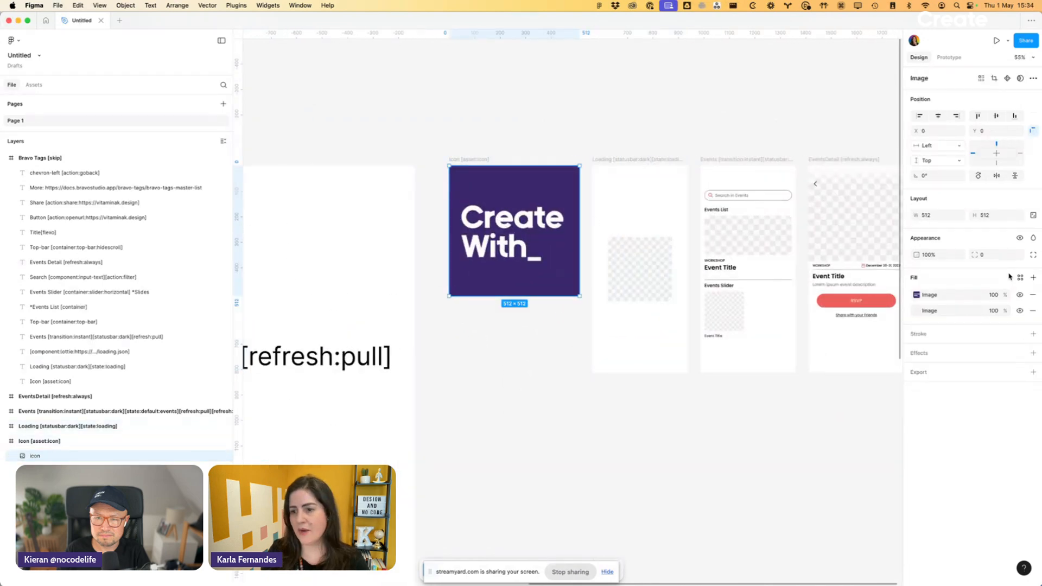
click(916, 295)
click(624, 277)
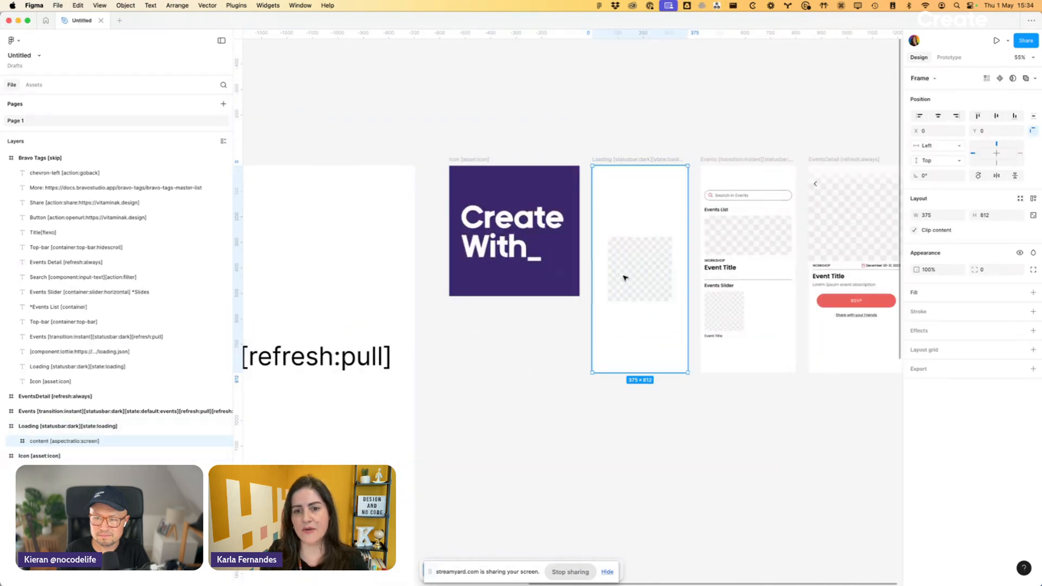
key(ctrl+v)
click(698, 155)
scroll(698, 154, up, 3)
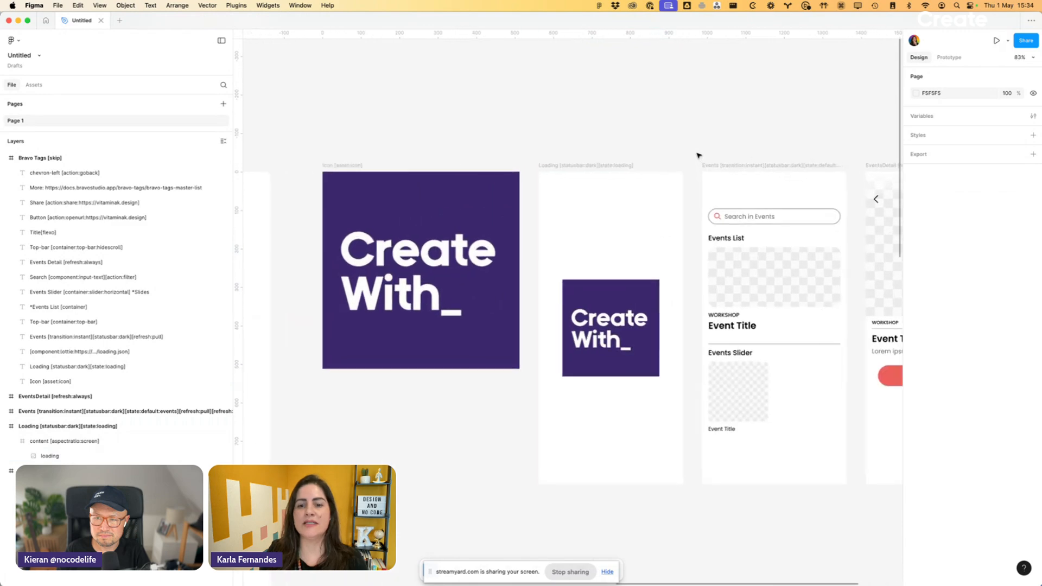
- Select the loading image inside the Loading screen's content frame to inspect its layer
scroll(698, 155, down, 4)
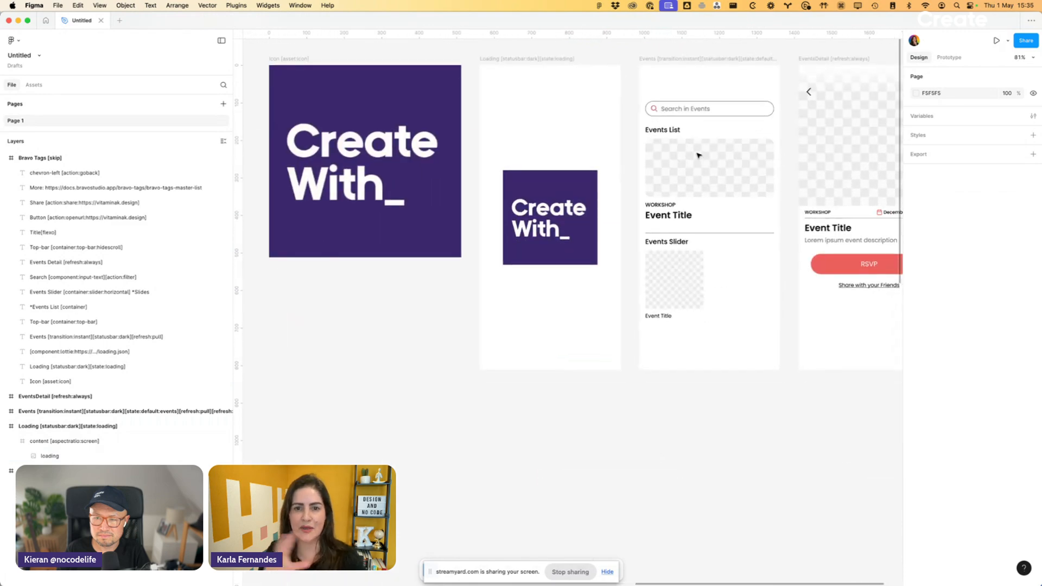
scroll(698, 155, right, 1)
scroll(698, 154, left, 3)
click(502, 246)
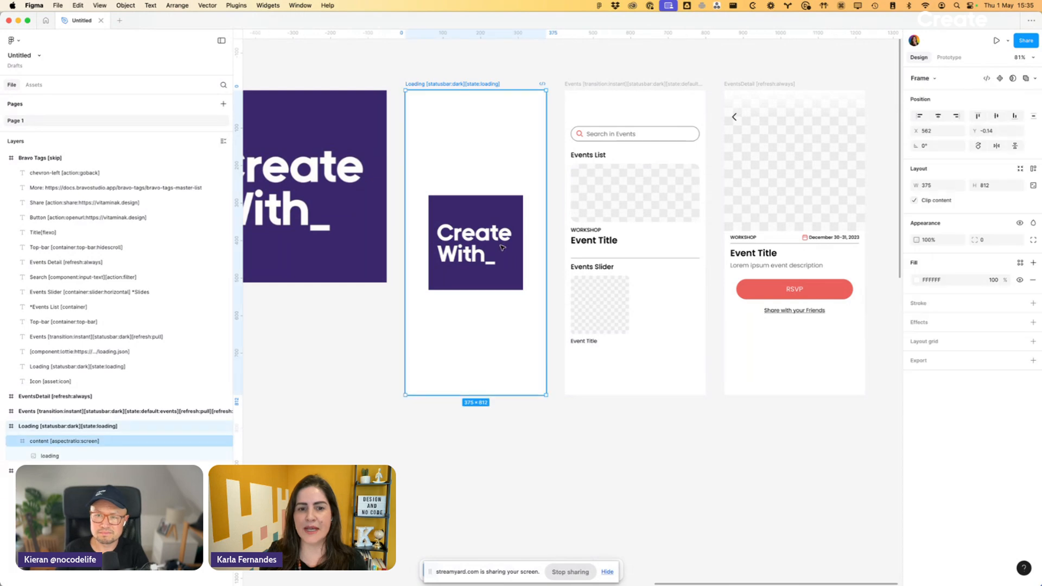
click(502, 247)
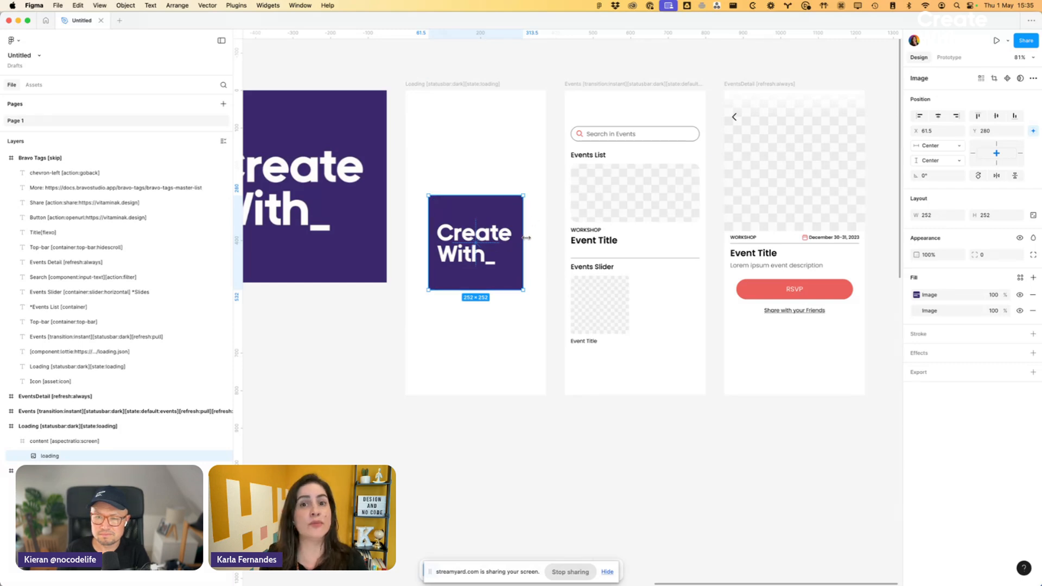
- Inspect the Events screen's search field, events list container, slider container and slide card
scroll(577, 237, right, 3)
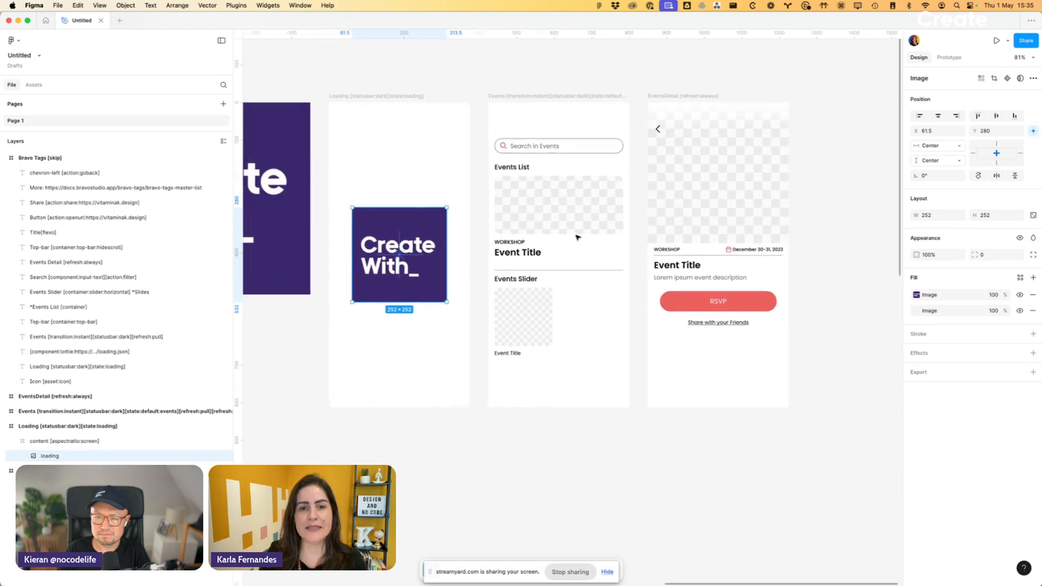
scroll(577, 237, right, 1)
click(551, 184)
scroll(552, 184, up, 3)
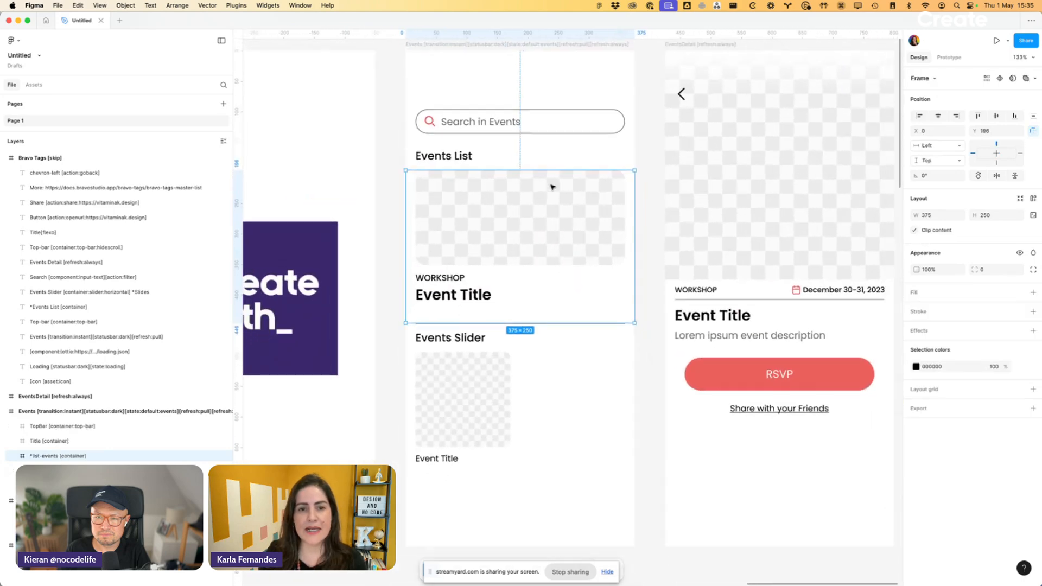
click(535, 107)
double_click(517, 137)
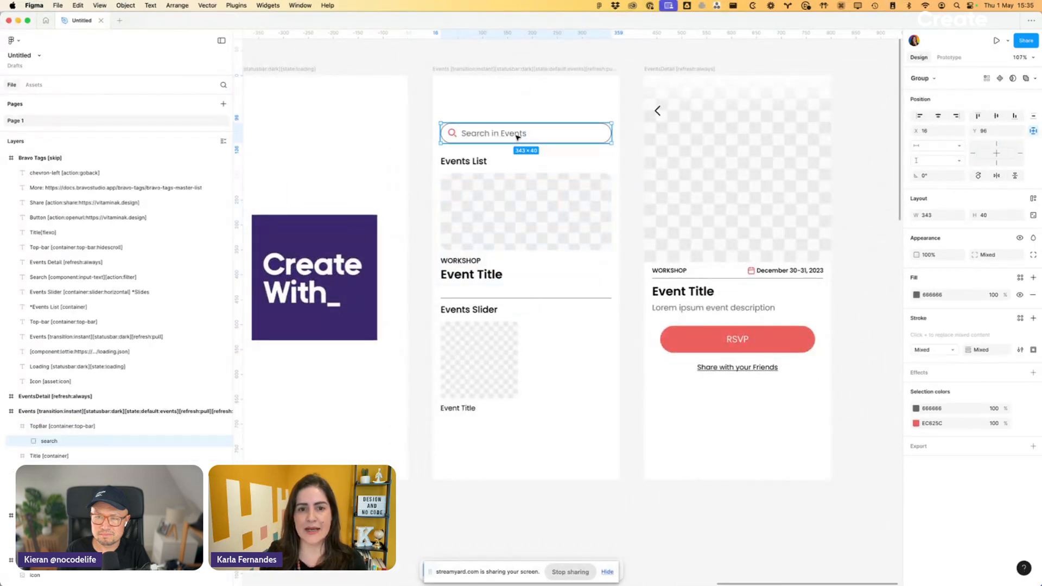
click(529, 191)
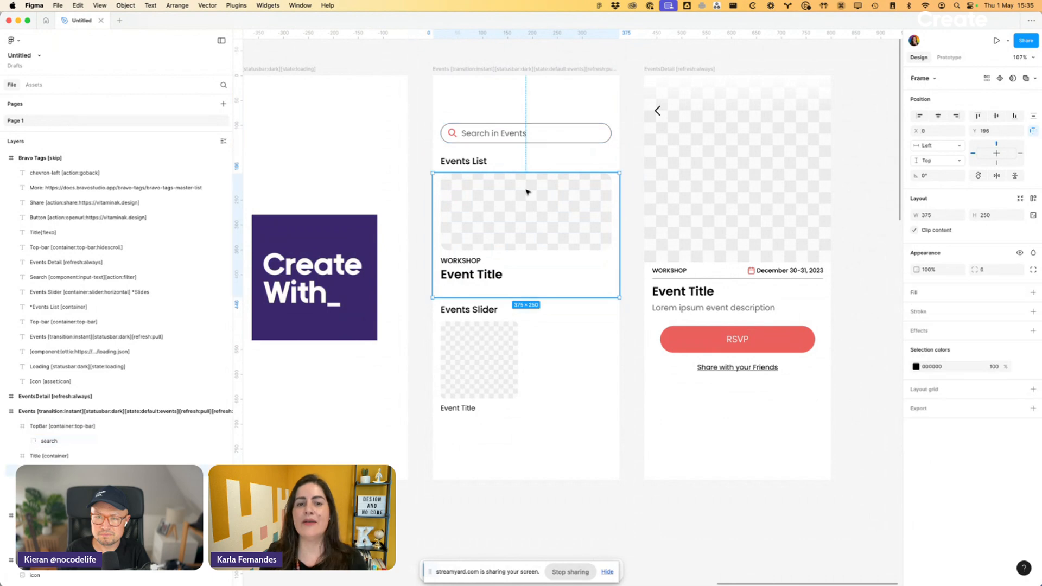
click(523, 354)
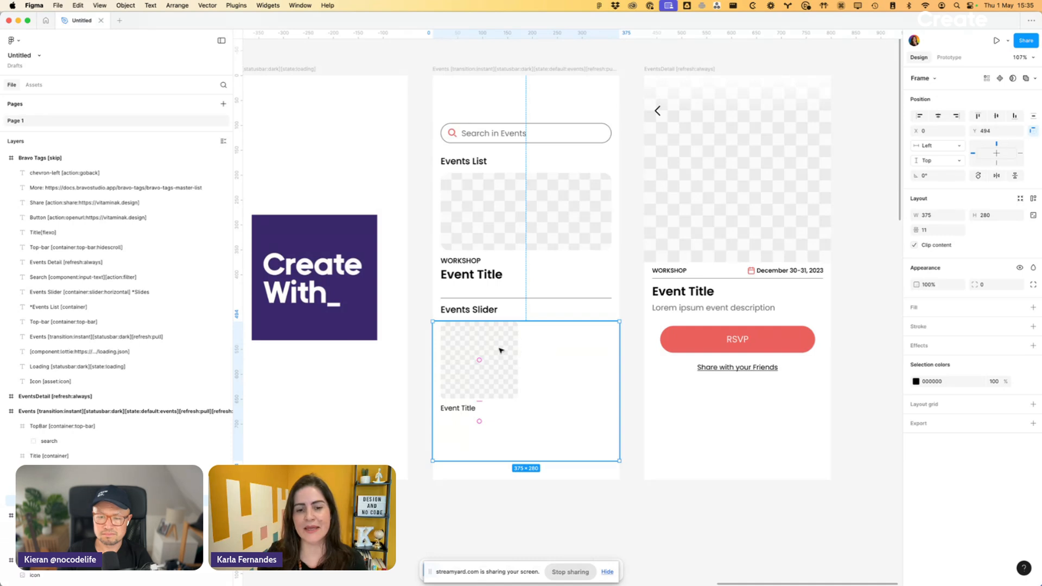
double_click(501, 351)
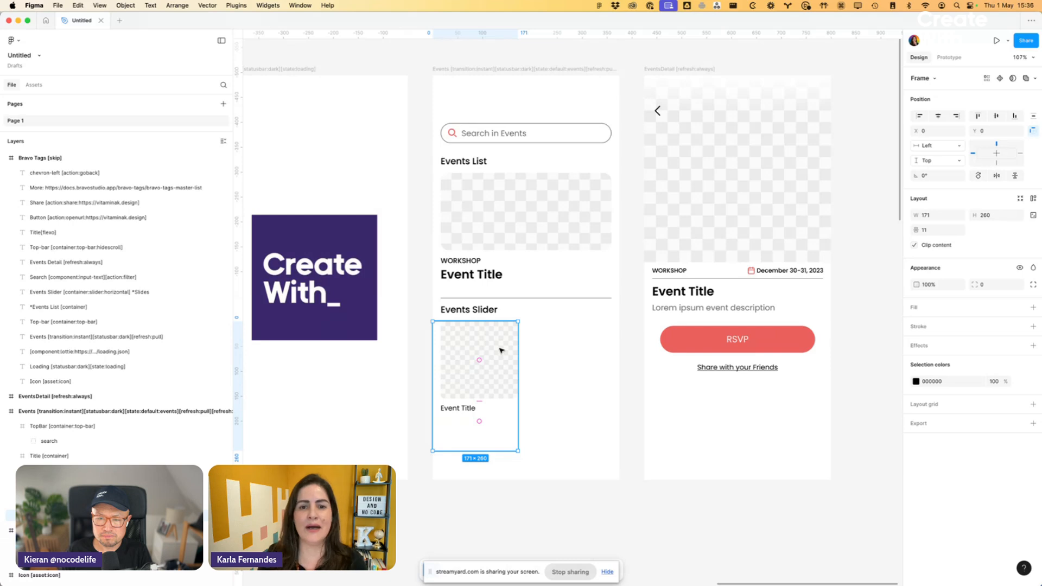
- Inspect the EventsDetail screen and the prototype interactions leading to it from the events list item and the slider card
scroll(500, 350, right, 5)
click(564, 210)
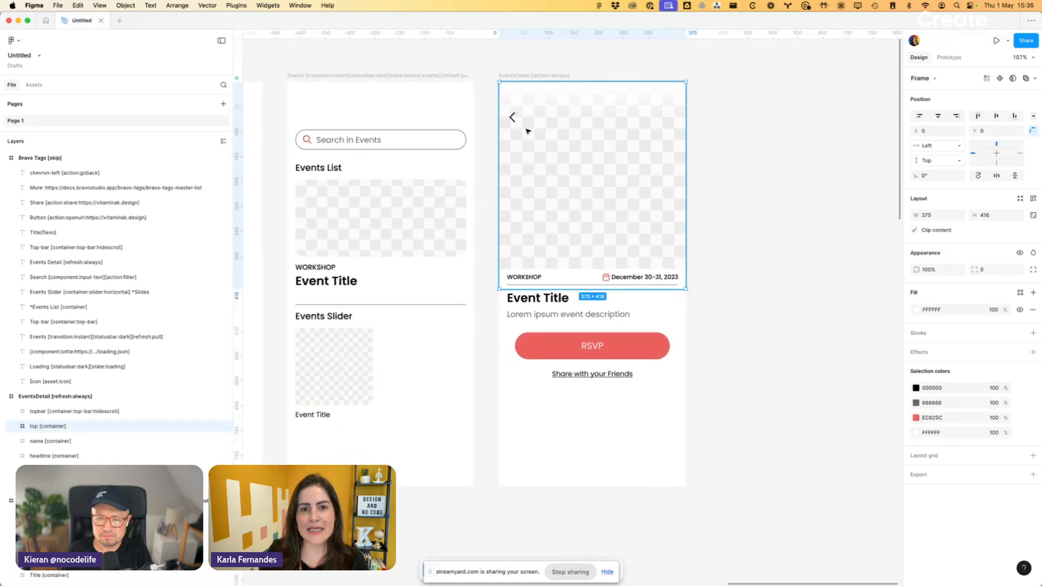
click(552, 75)
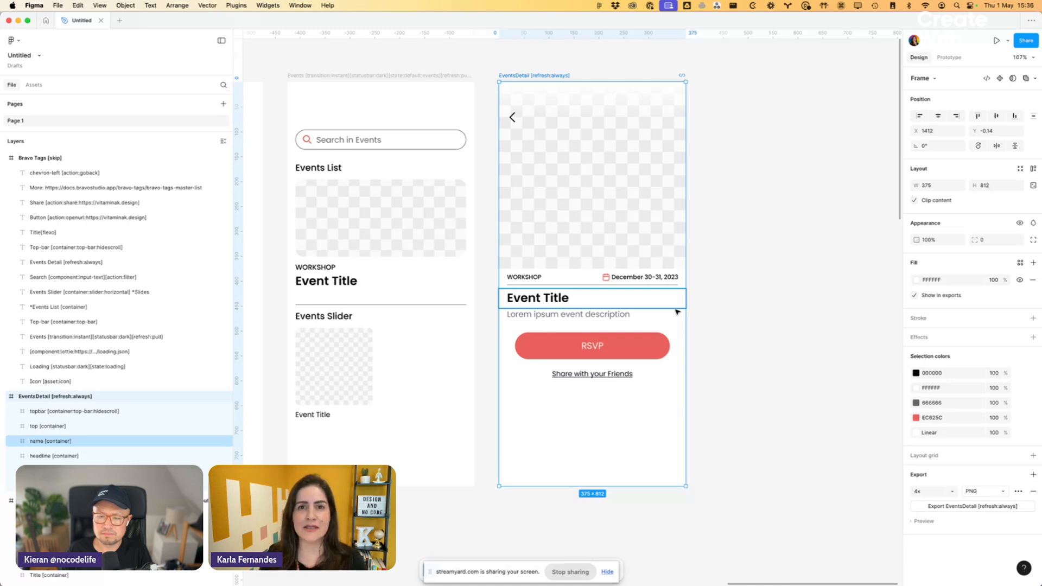
click(464, 266)
click(948, 58)
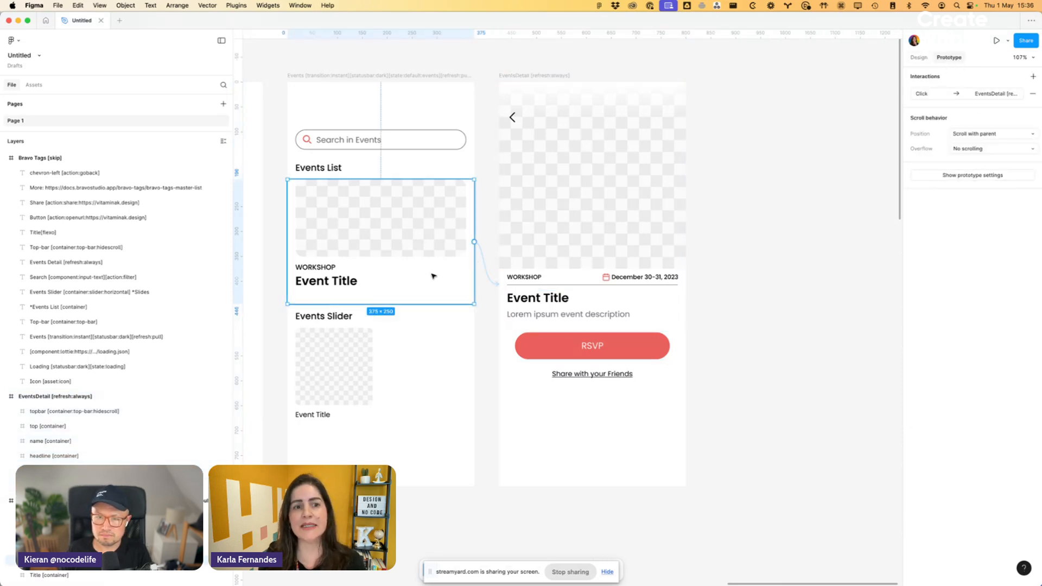
click(485, 262)
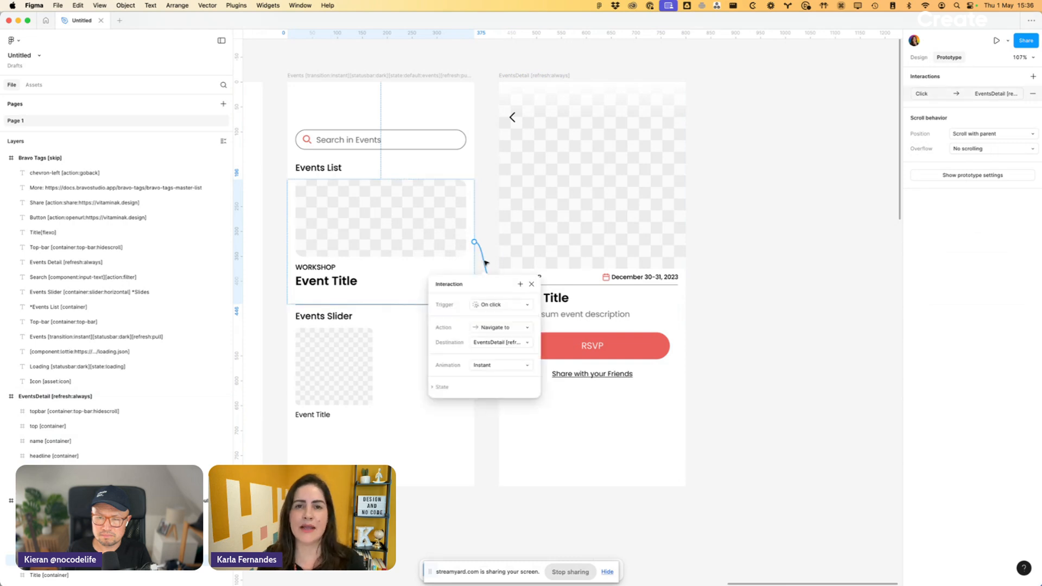
click(562, 235)
scroll(562, 235, left, 3)
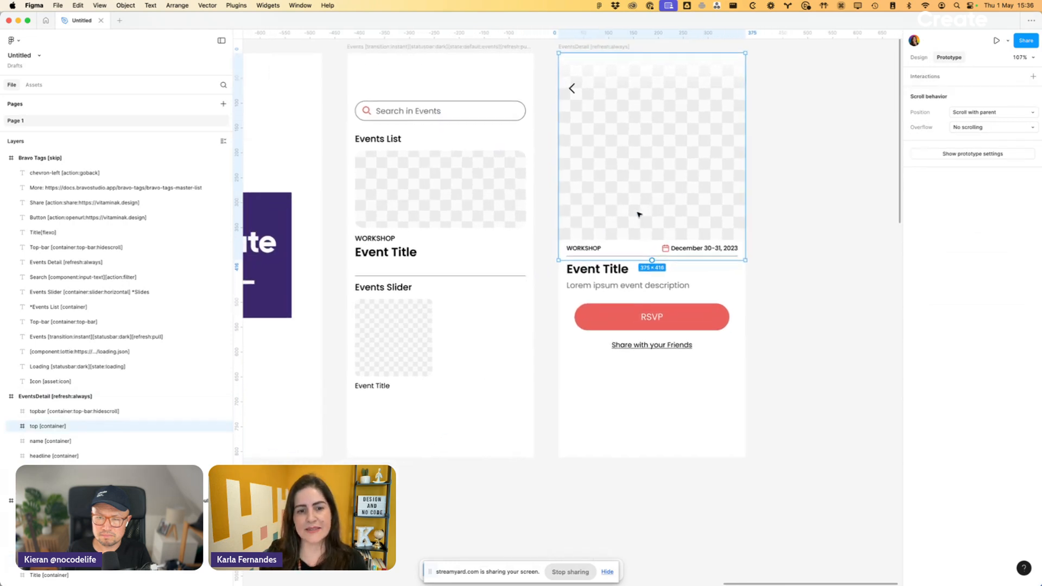
double_click(379, 317)
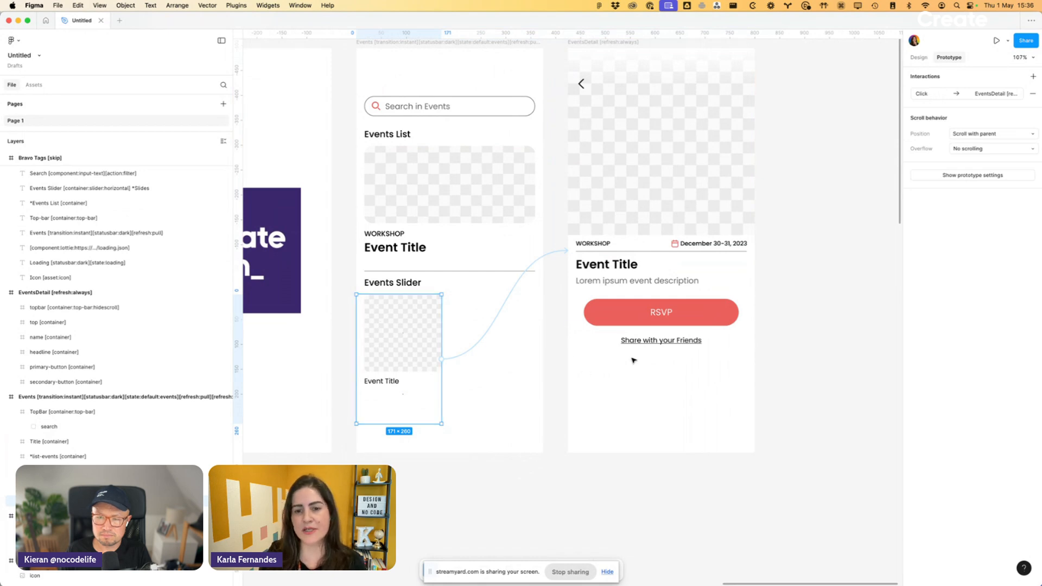
- Inspect the action tags on the RSVP button and the Share with your Friends link in the EventsDetail screen
click(661, 312)
scroll(671, 307, right, 3)
scroll(671, 307, up, 2)
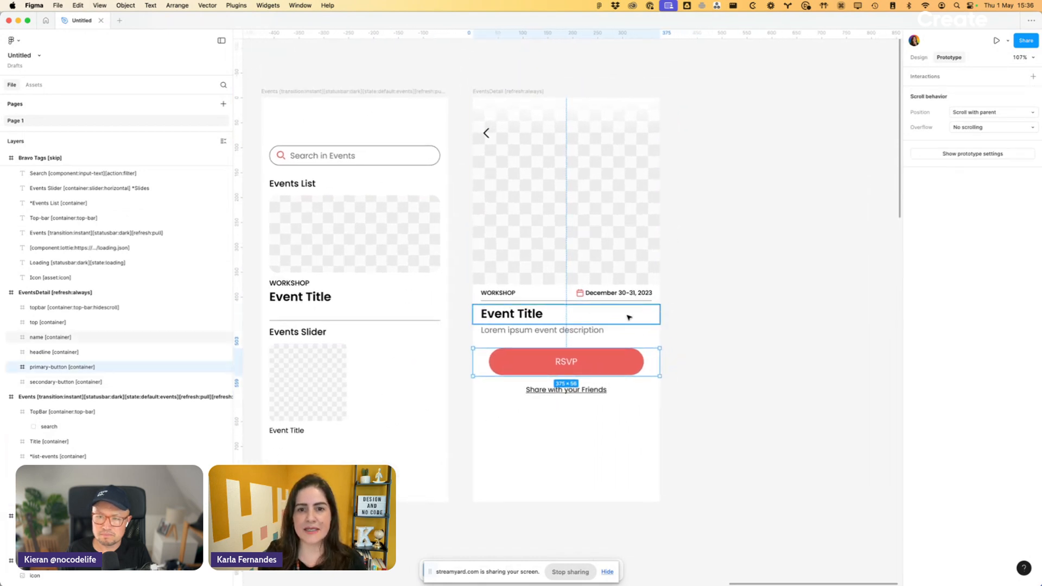
click(593, 363)
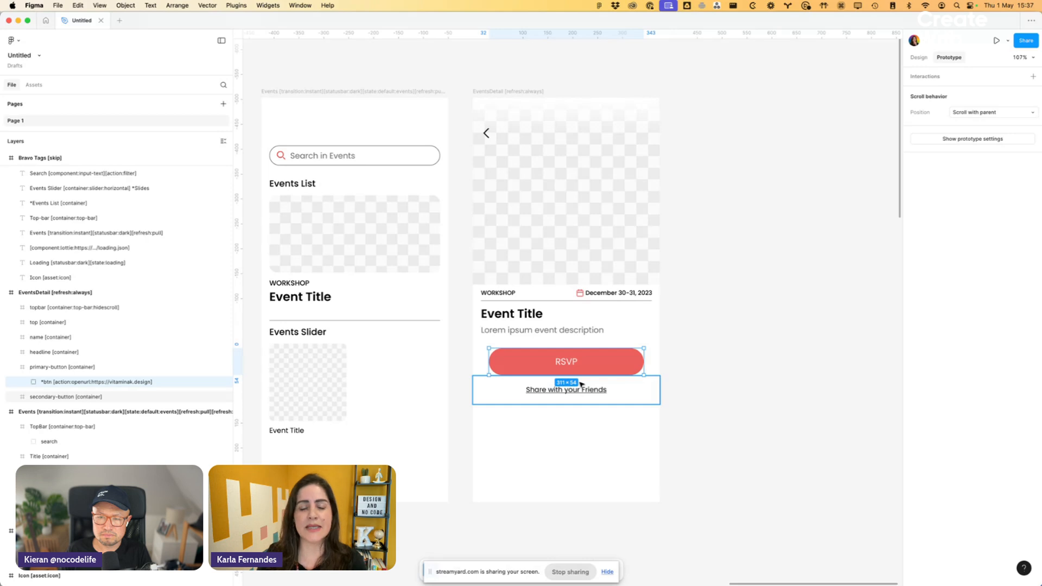
click(503, 394)
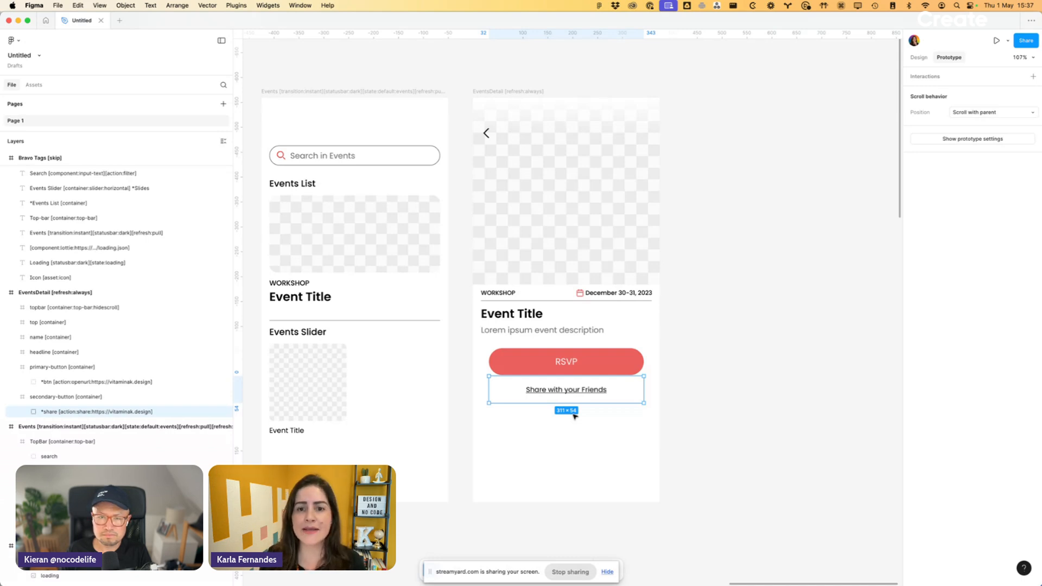
- Inspect the image layers on the EventsDetail and Events screens, the events list item's category and title, and the Bravo Tags list
click(689, 303)
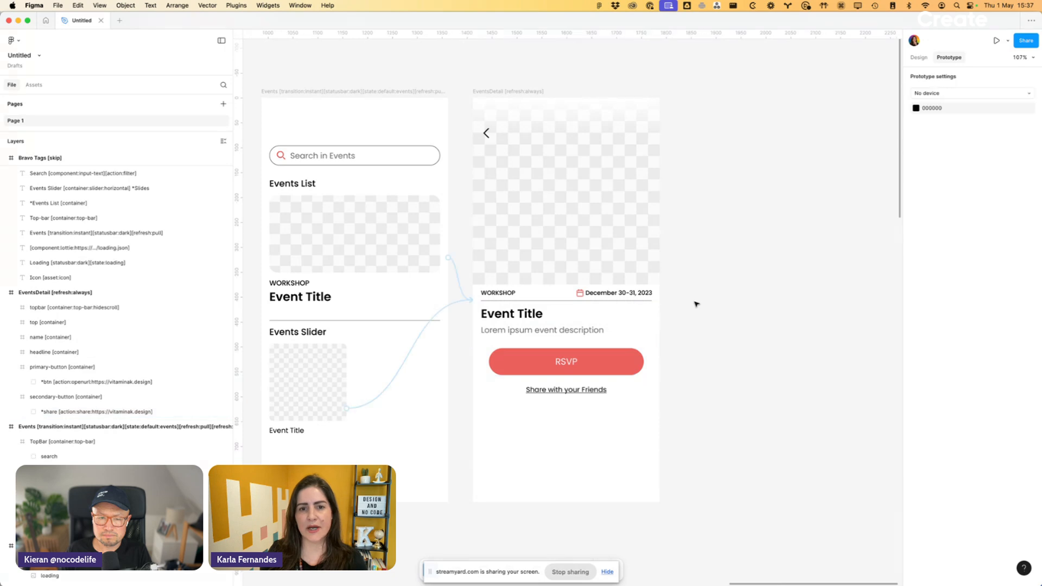
scroll(695, 302, down, 3)
double_click(559, 244)
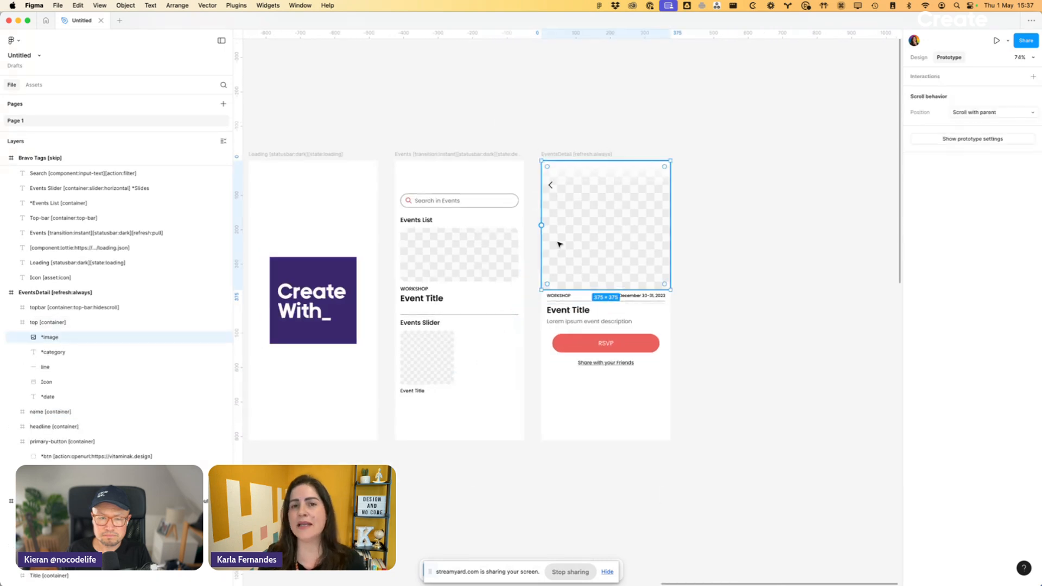
click(476, 247)
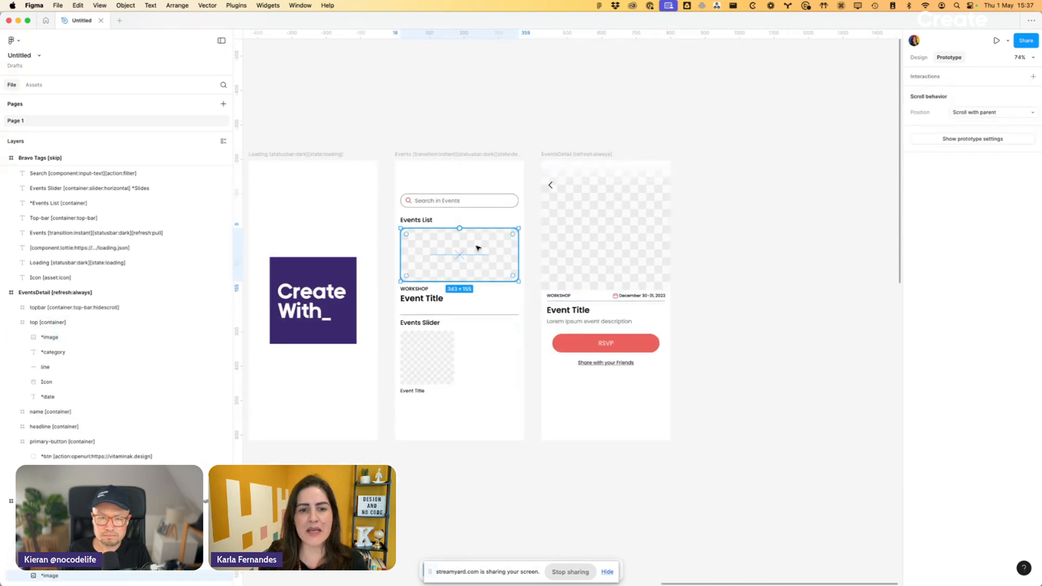
click(417, 290)
click(421, 301)
click(789, 334)
scroll(789, 334, down, 5)
scroll(790, 334, up, 1)
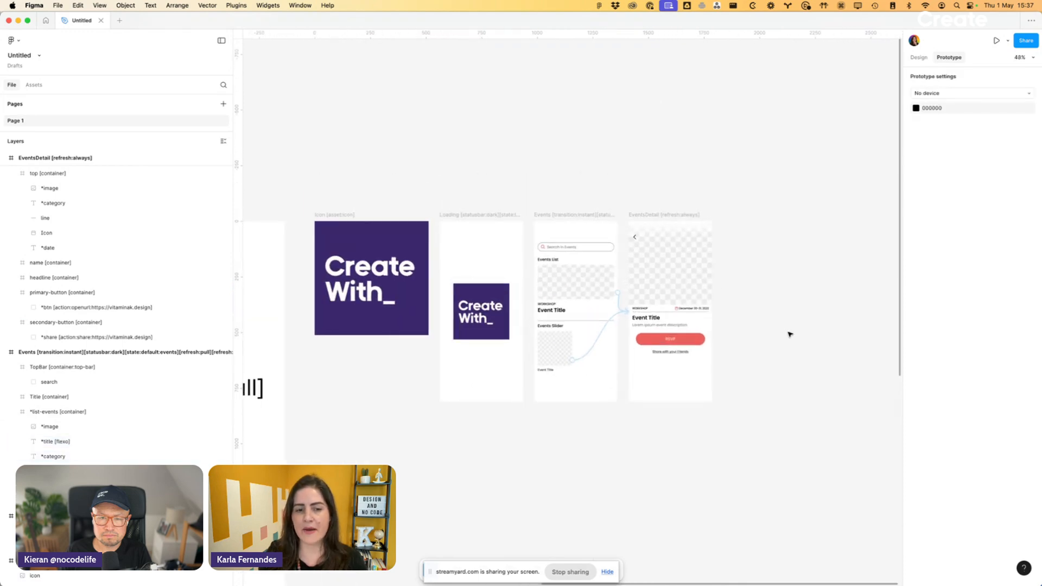
scroll(789, 334, left, 2)
scroll(516, 307, down, 6)
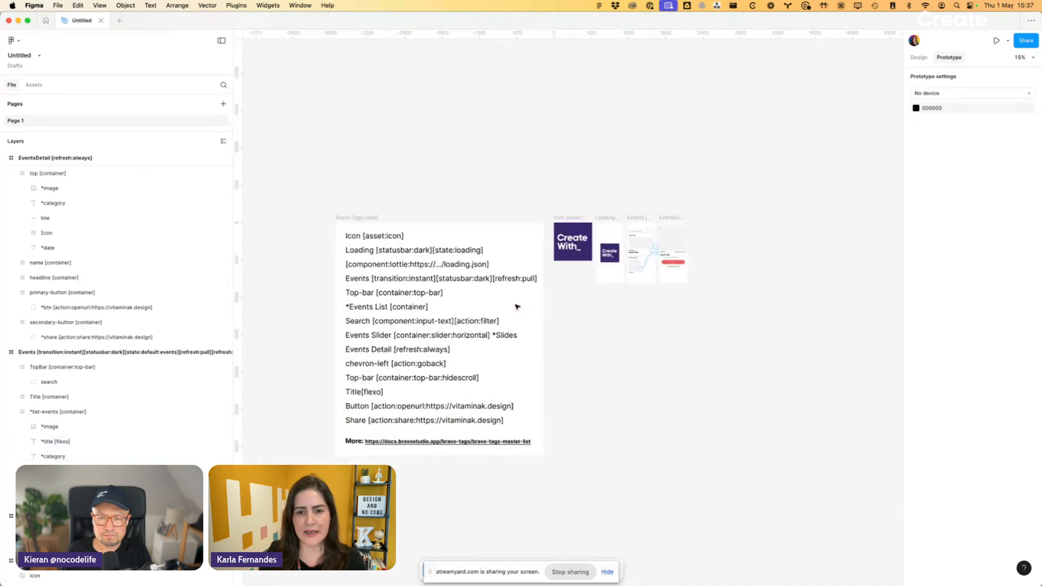
scroll(650, 247, up, 5)
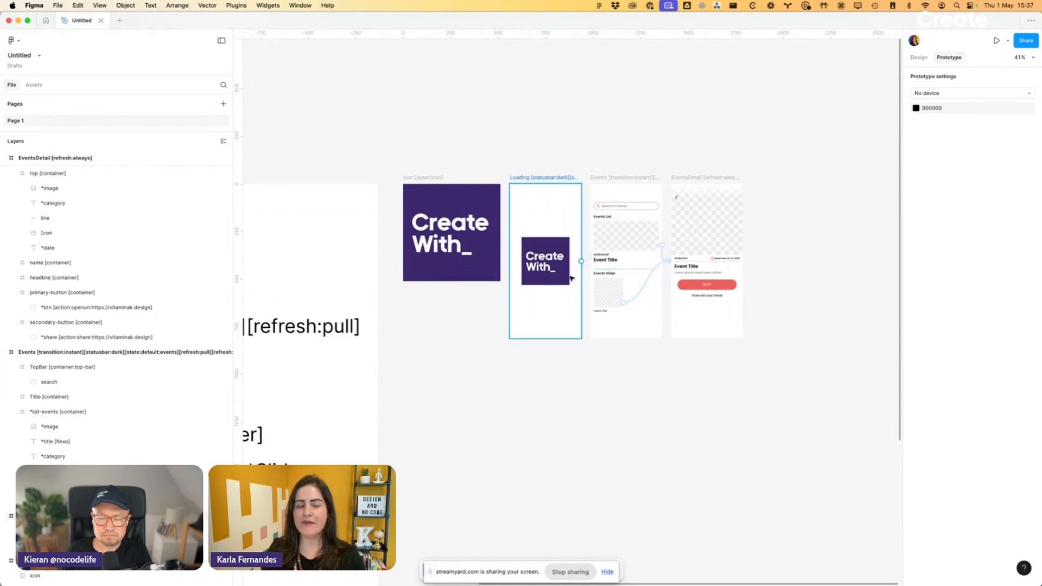
- Rename the page as app and the Figma file as CreateWith
double_click(13, 120)
text(app)
key(Return)
double_click(28, 55)
text(CreateWith)
key(Return)
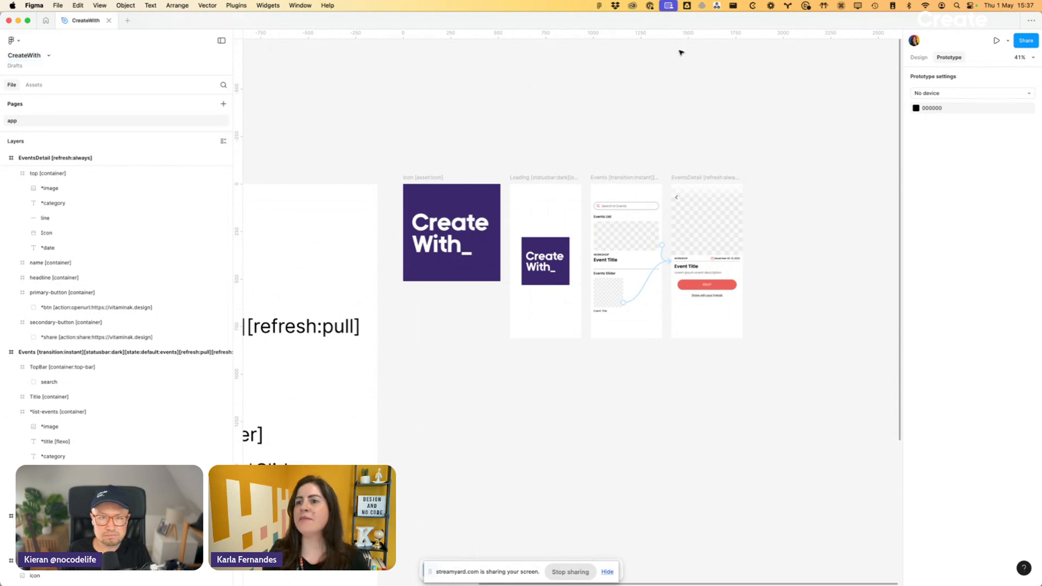
- Copy the CreateWith file's sharing link and close the sharing dialog
click(1025, 41)
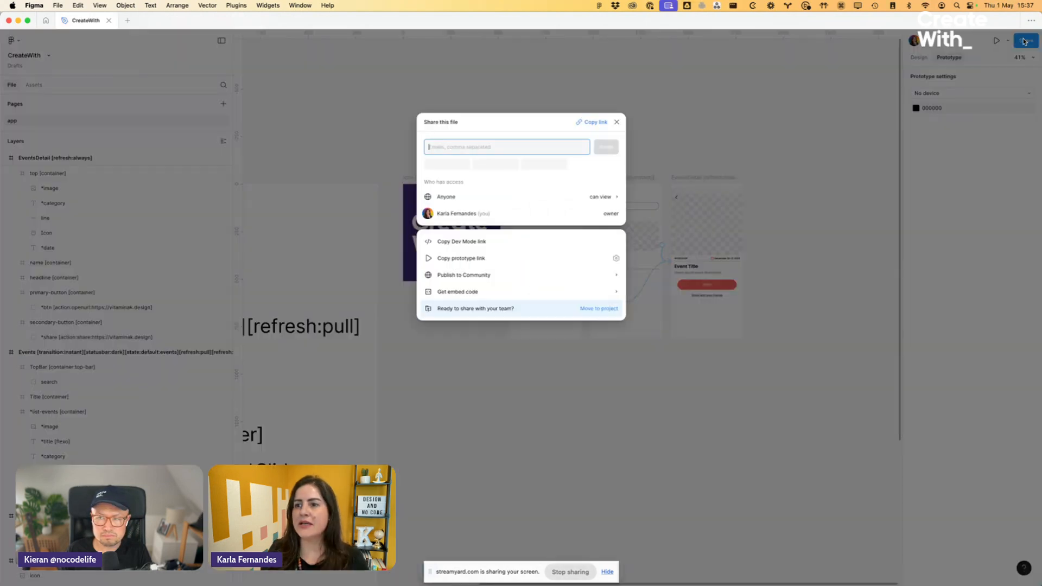
click(587, 123)
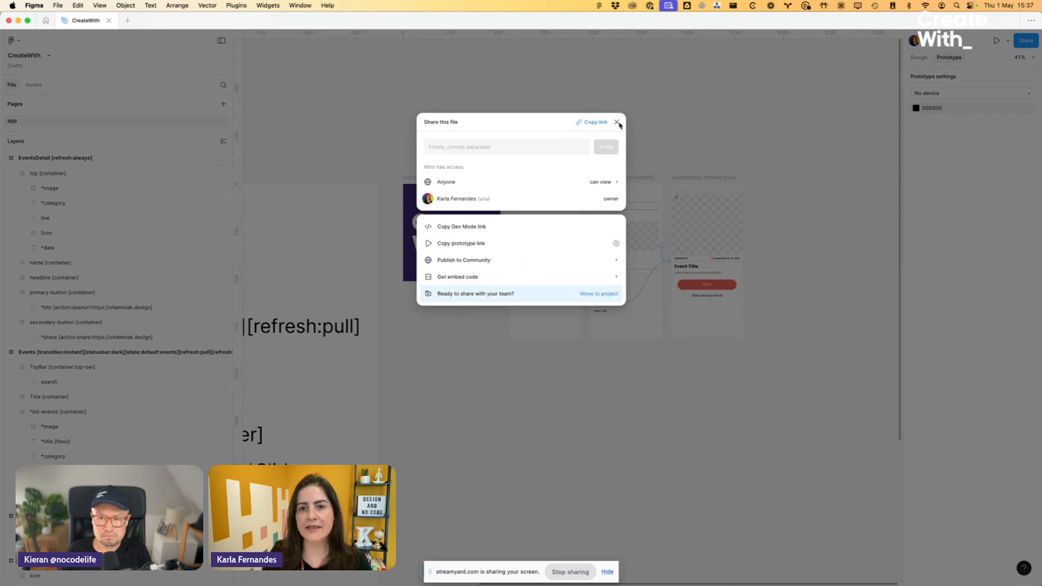
click(617, 122)
- Switch to Chrome, open the Bravo Studio website in a new tab and log in to reach the apps list
key(super+Tab)
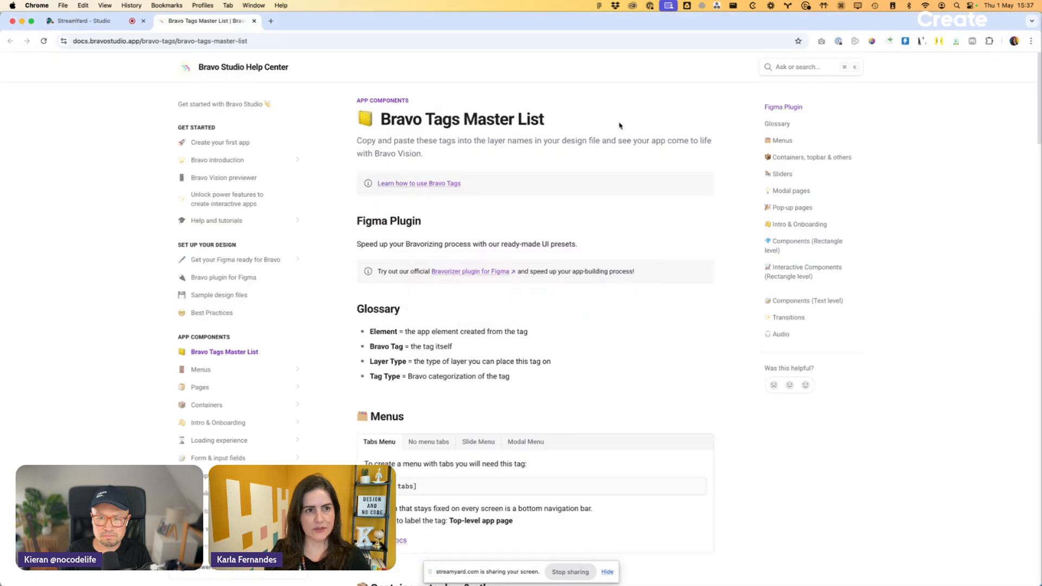
key(super+t)
text(bravo)
key(Return)
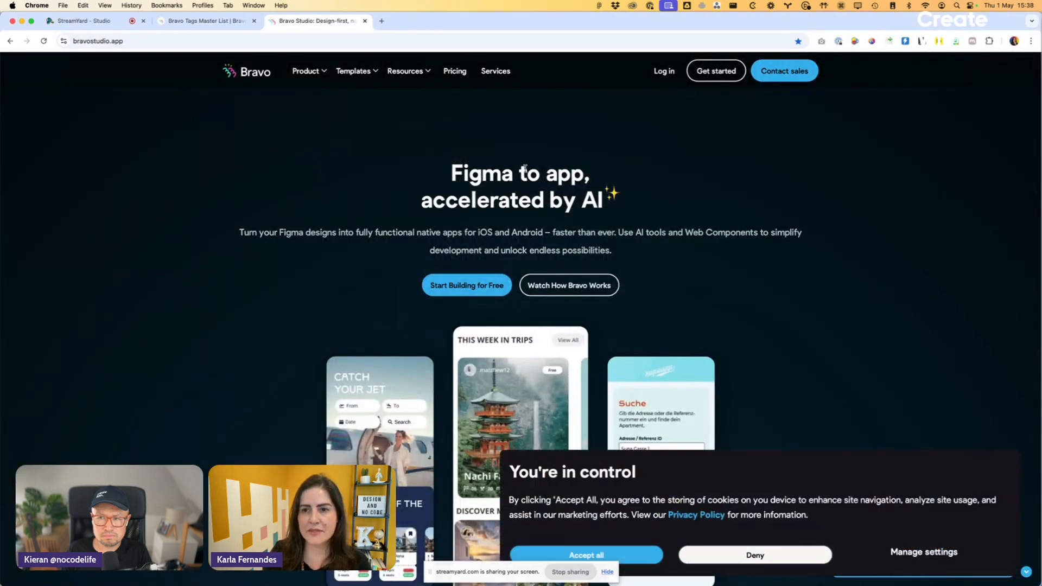
click(672, 70)
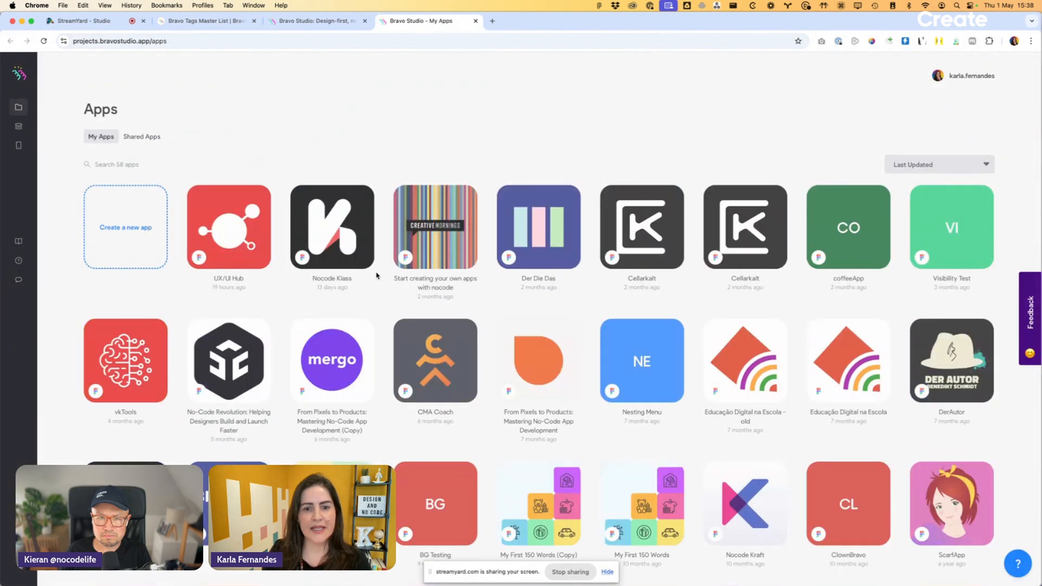
- Create a new Bravo Studio app by connecting the CreateWith Figma file through its copied sharing link
scroll(336, 334, down, 10)
scroll(341, 340, up, 9)
scroll(340, 339, up, 1)
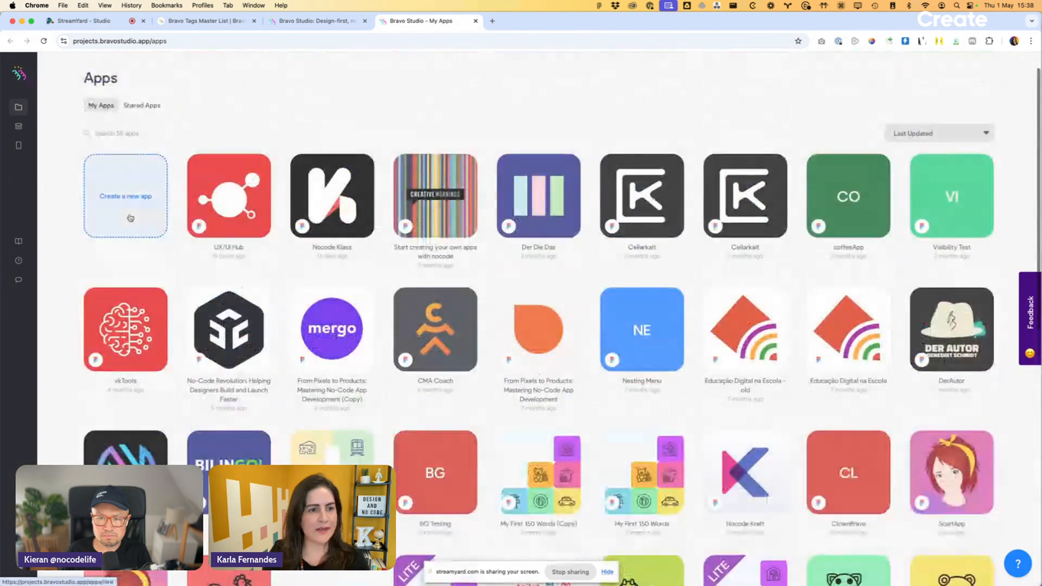
click(132, 207)
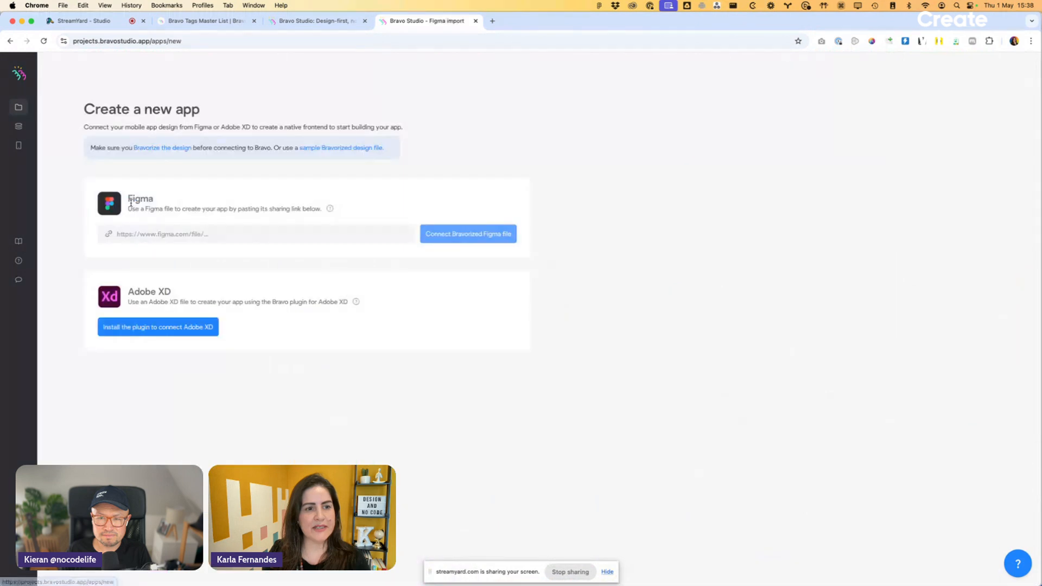
key(super+v)
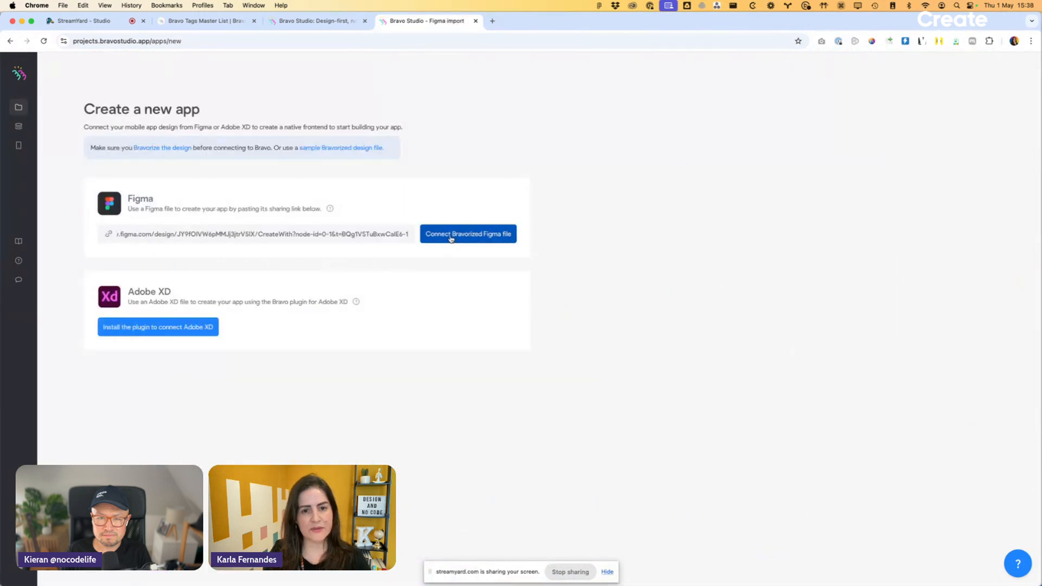
click(450, 238)
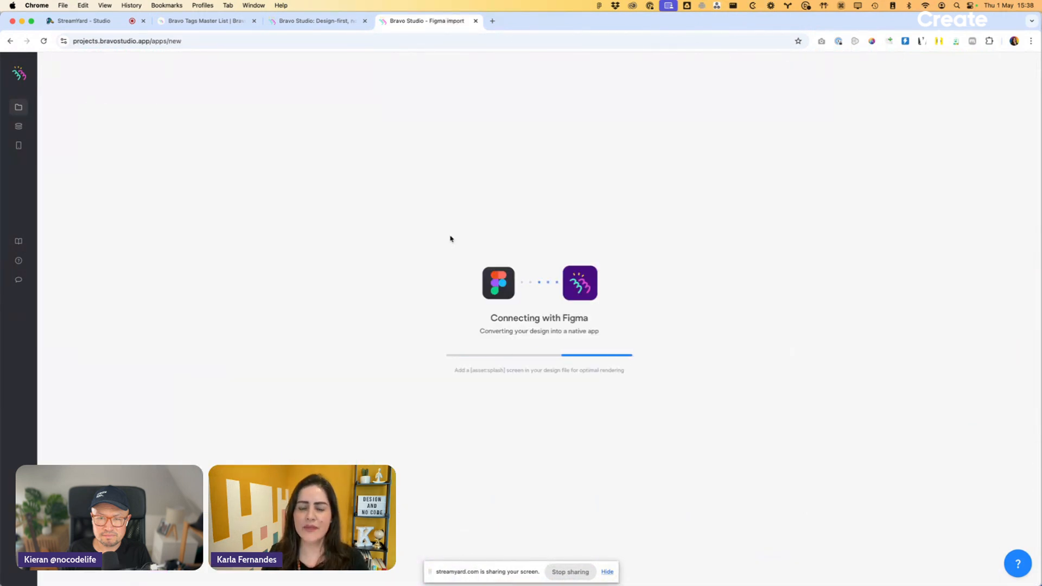
- Open iPhone Mirroring and shrink the Bravo Studio browser window to leave room beside it
mouse_move(505, 584)
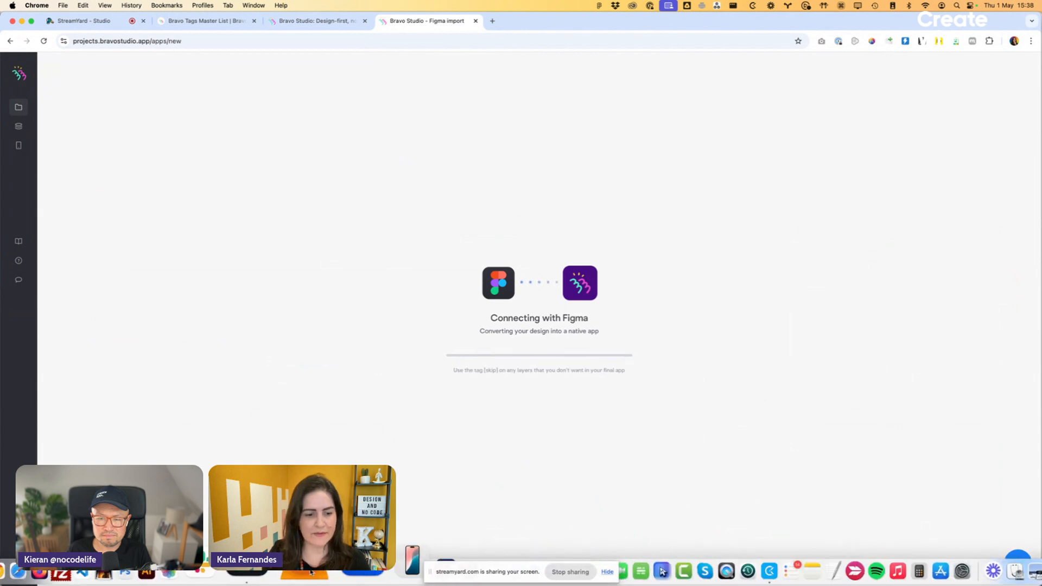
click(346, 574)
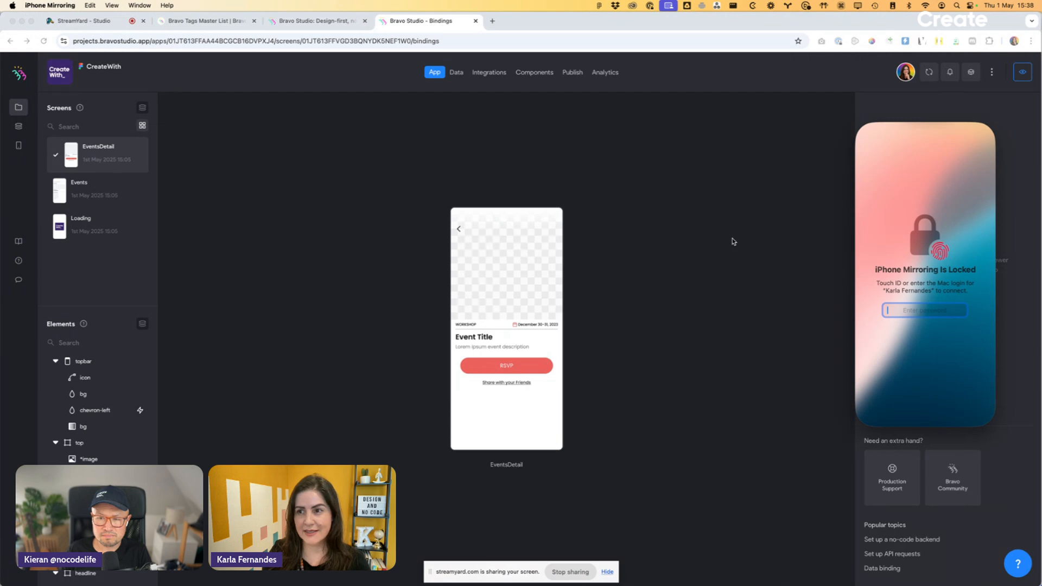
click(733, 241)
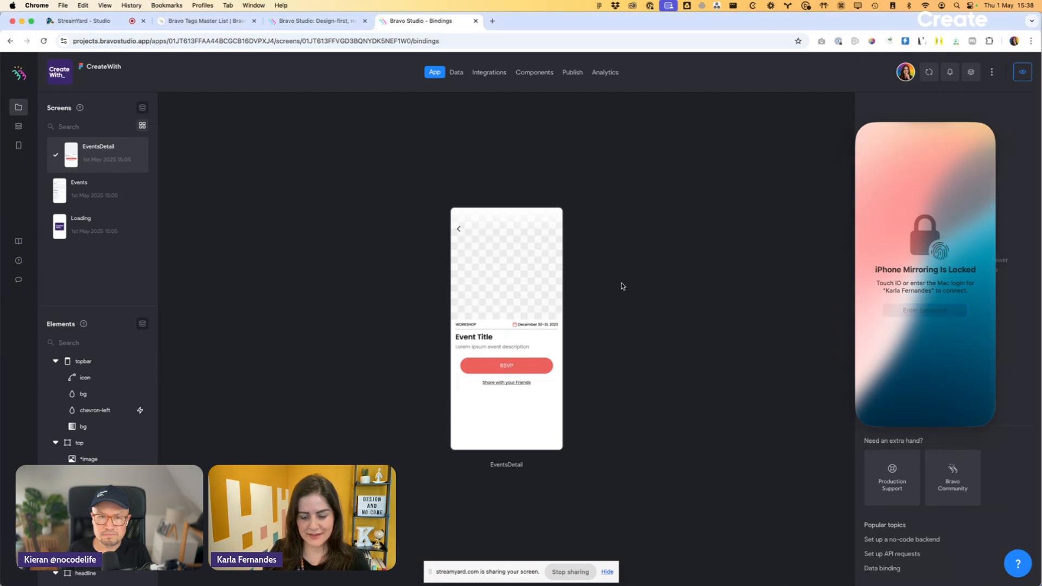
key(ctrl+alt+BackSpace)
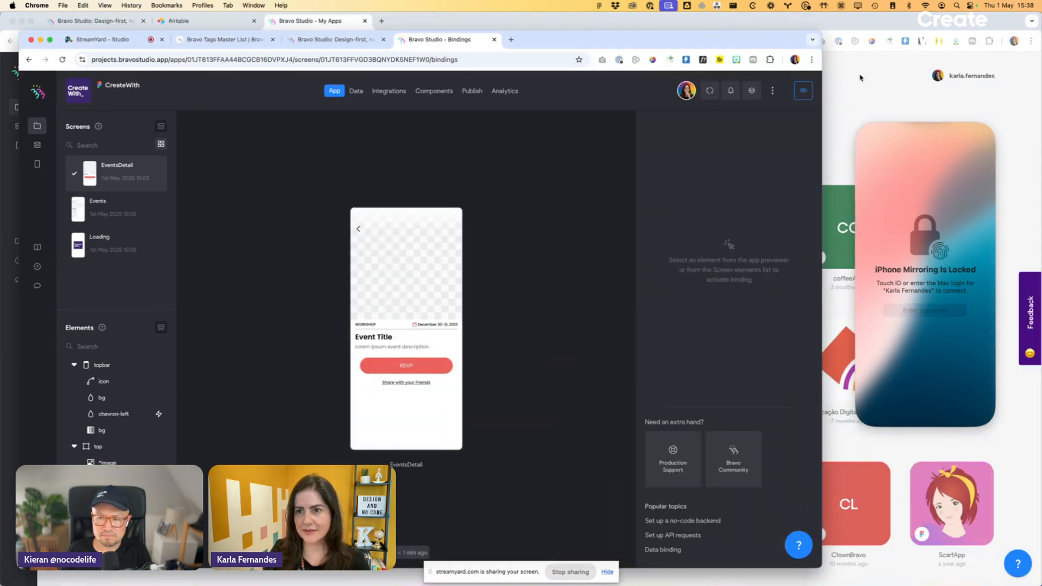
- Shrink the other Chrome window and the Figma window, and minimise Clockify to keep iPhone Mirroring uncovered
click(860, 78)
key(ctrl+alt+BackSpace)
click(863, 77)
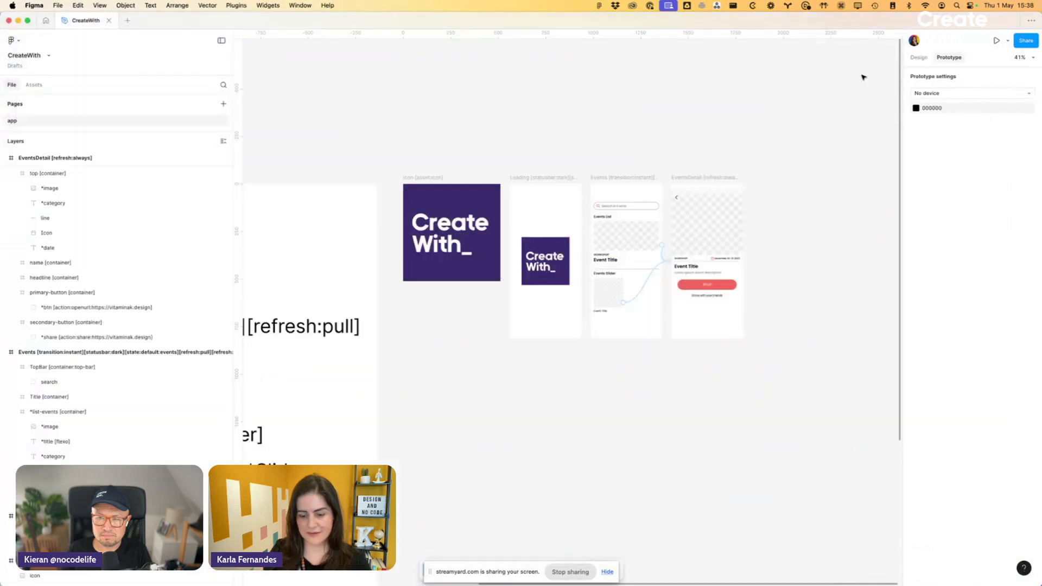
key(ctrl+alt+BackSpace)
click(933, 70)
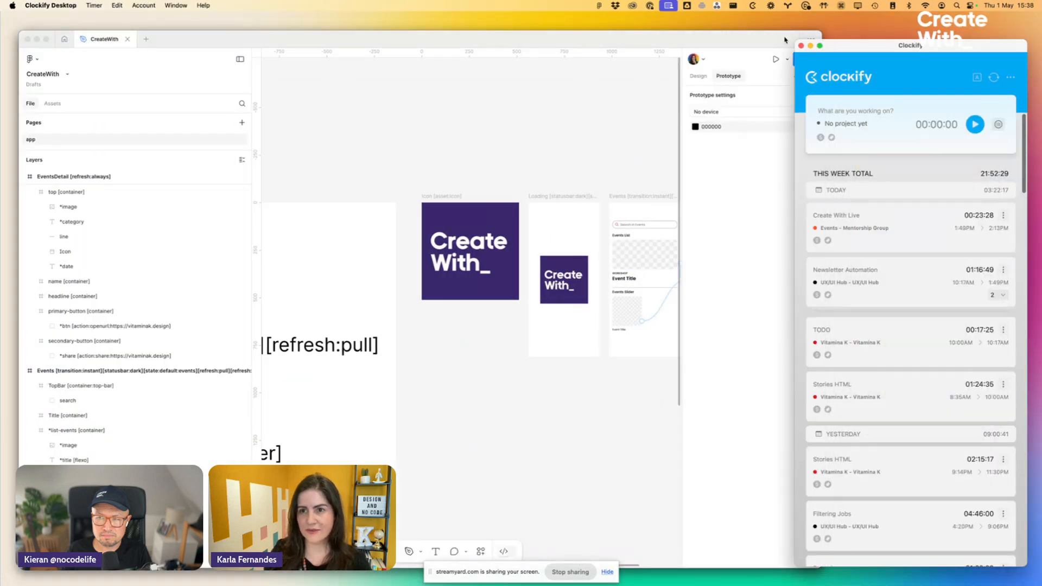
click(811, 46)
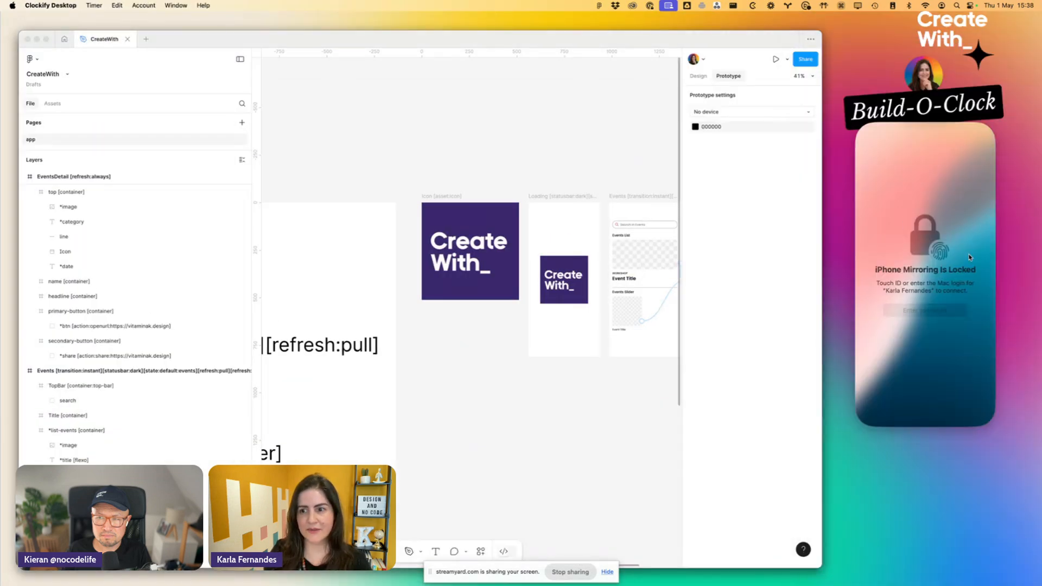
- Unlock iPhone Mirroring by entering the Mac login password
click(950, 278)
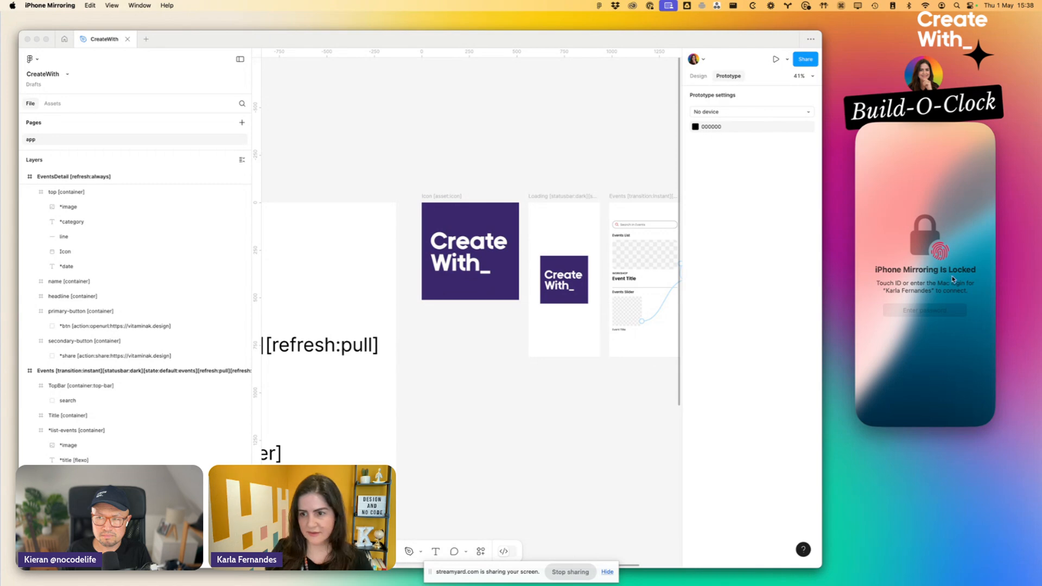
click(931, 307)
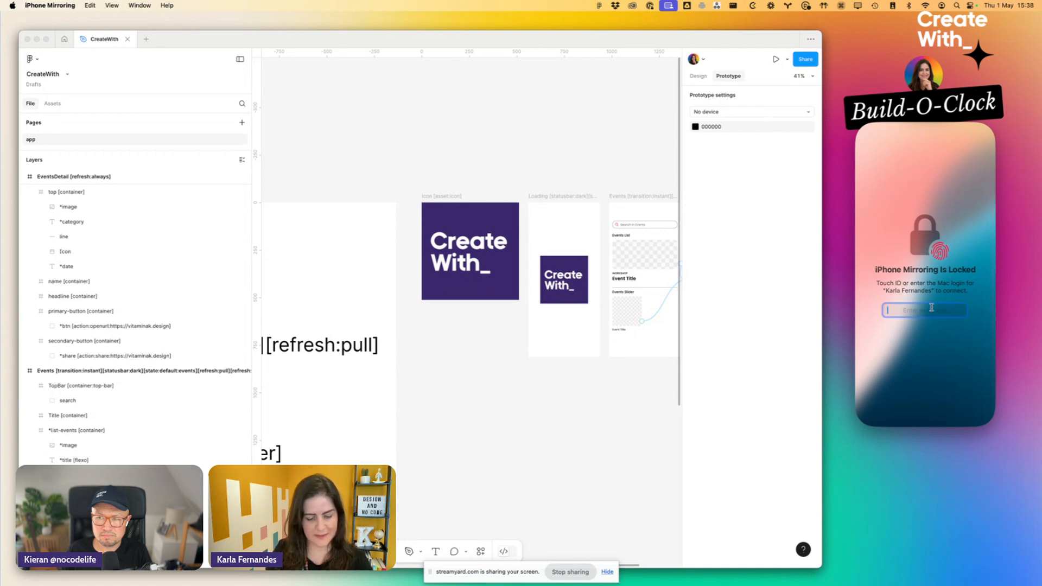
key(Return)
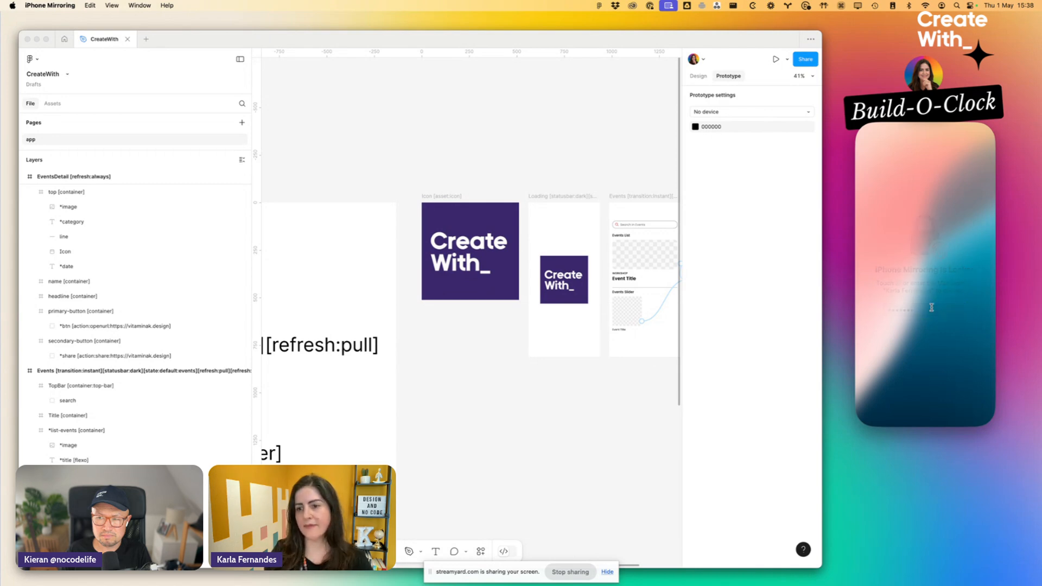
- Switch to the Bravo Studio apps list in Chrome and connect the mirrored iPhone
key(super+Tab)
key(super+Tab)
key(super+Tab)
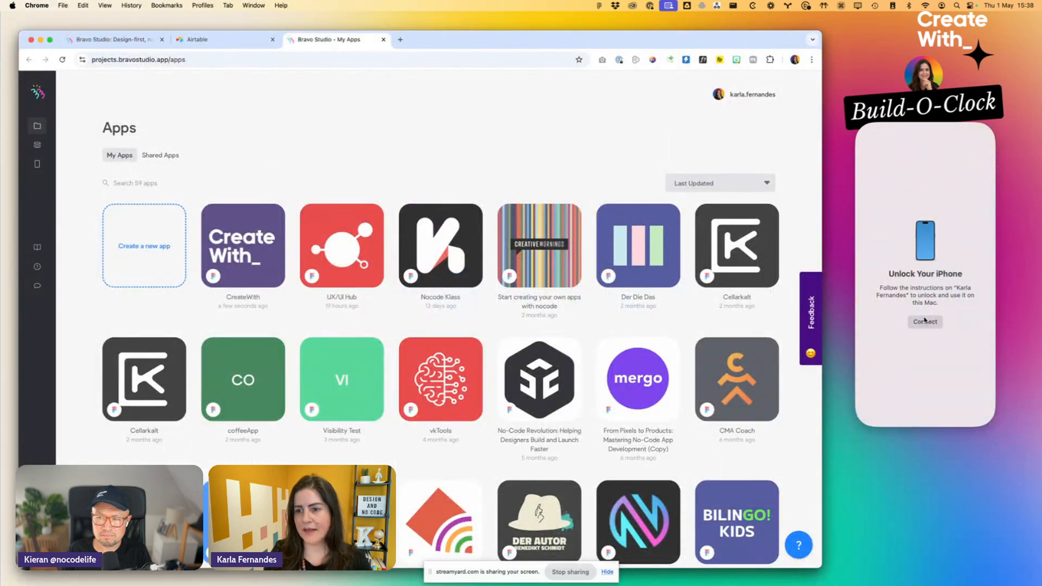
click(924, 320)
click(266, 244)
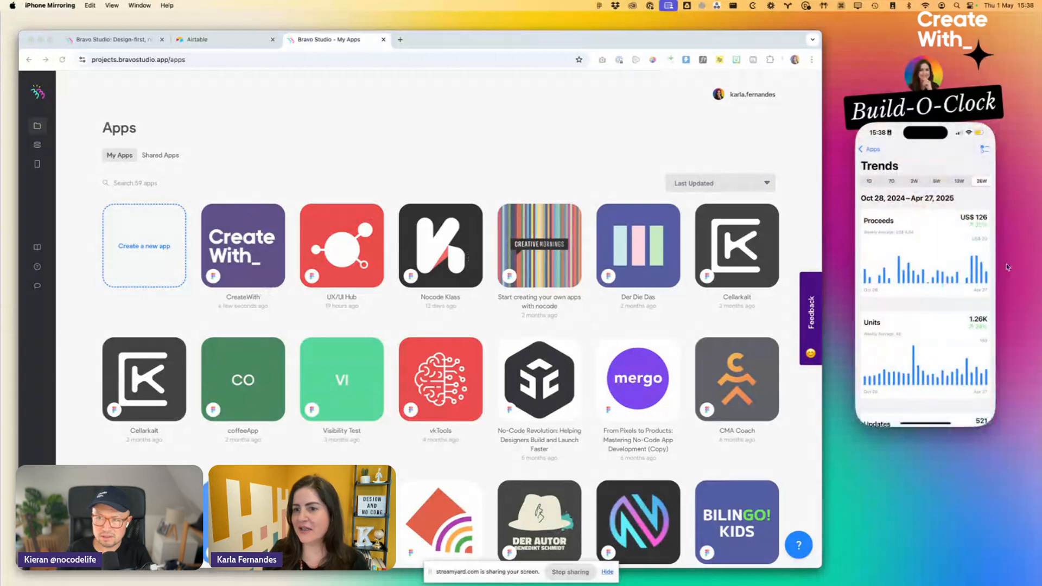
- On the mirrored iPhone, leave the open Trends view and launch the CreateWith project in the Bravo Vision previewer
click(870, 151)
click(922, 423)
scroll(950, 363, right, 3)
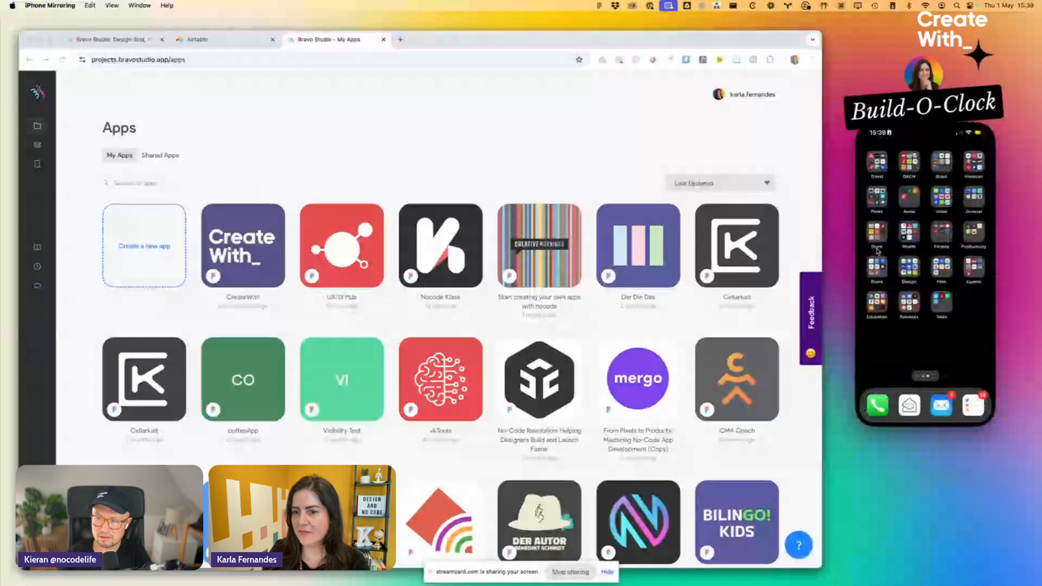
click(874, 263)
click(886, 242)
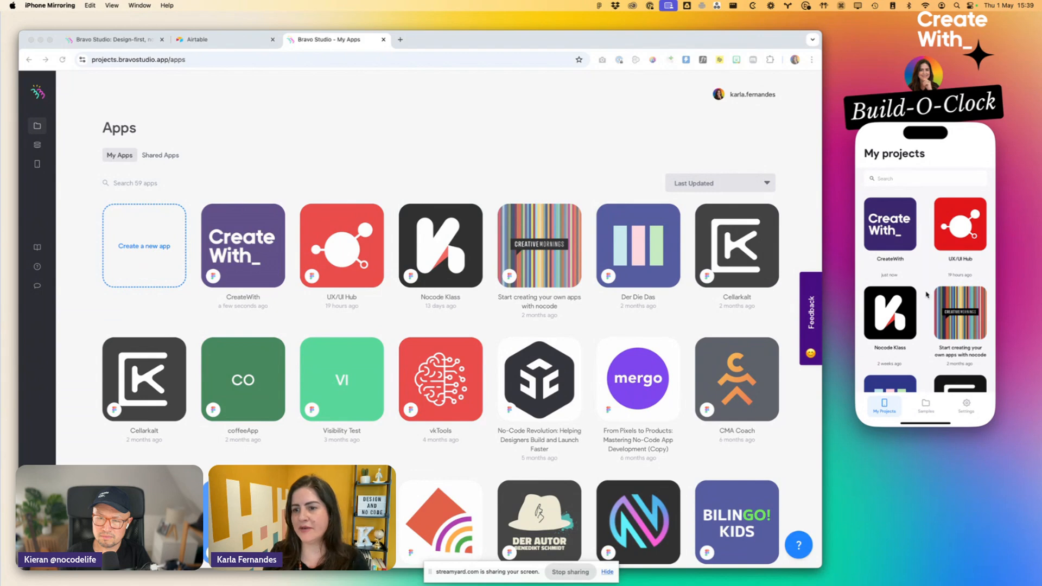
click(890, 224)
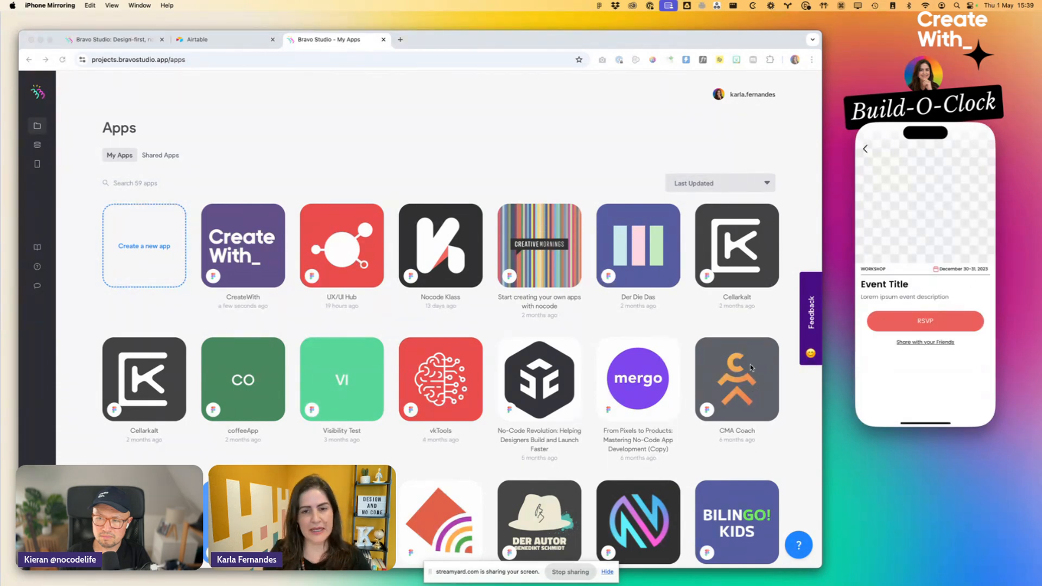
- Switch to Figma and add a flow starting point named Start to the Events screen
key(super+Tab)
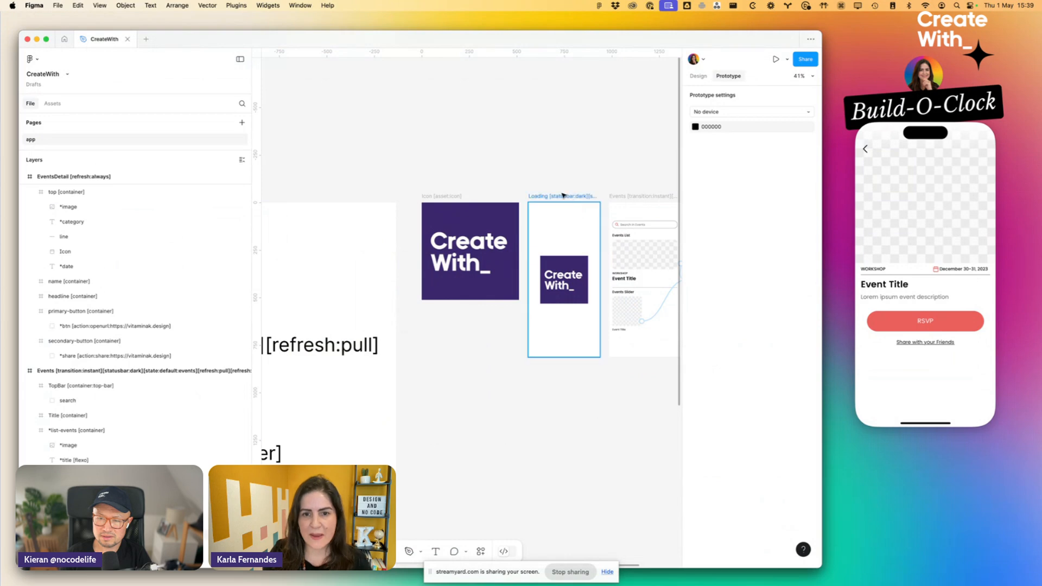
click(563, 196)
scroll(559, 194, right, 5)
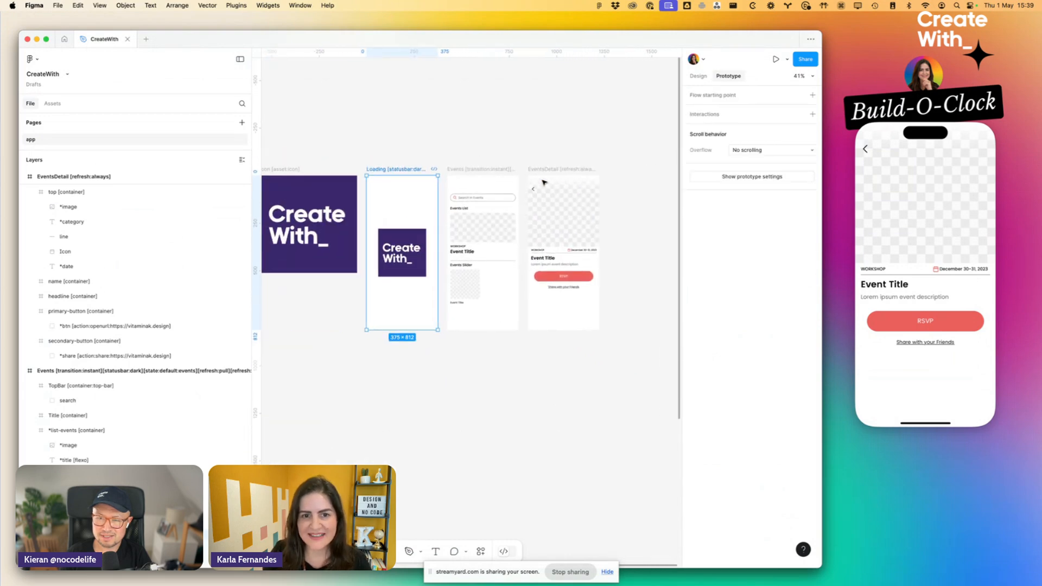
click(467, 168)
key(shift+0)
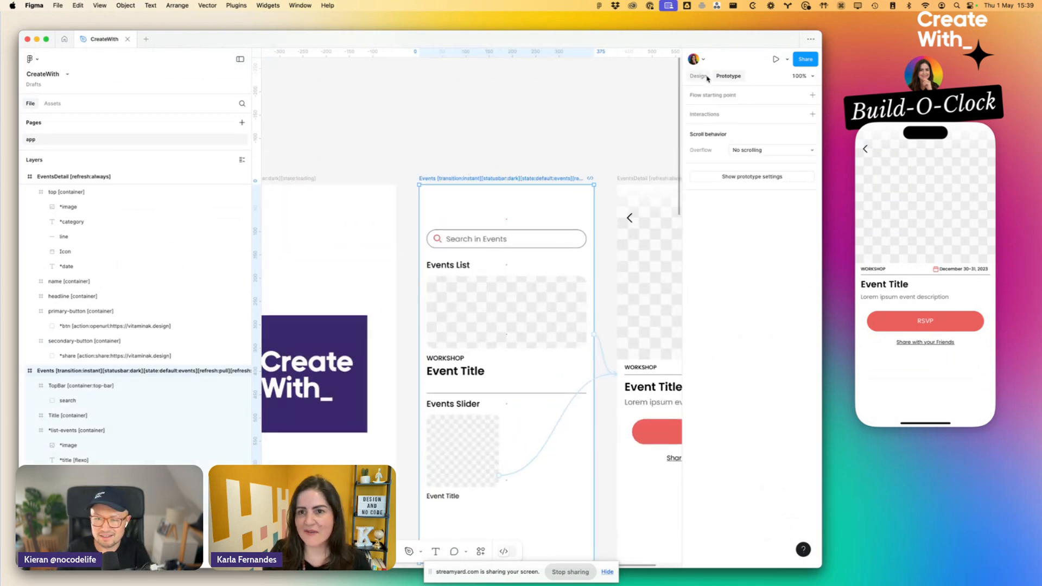
click(812, 95)
text(Start)
key(Return)
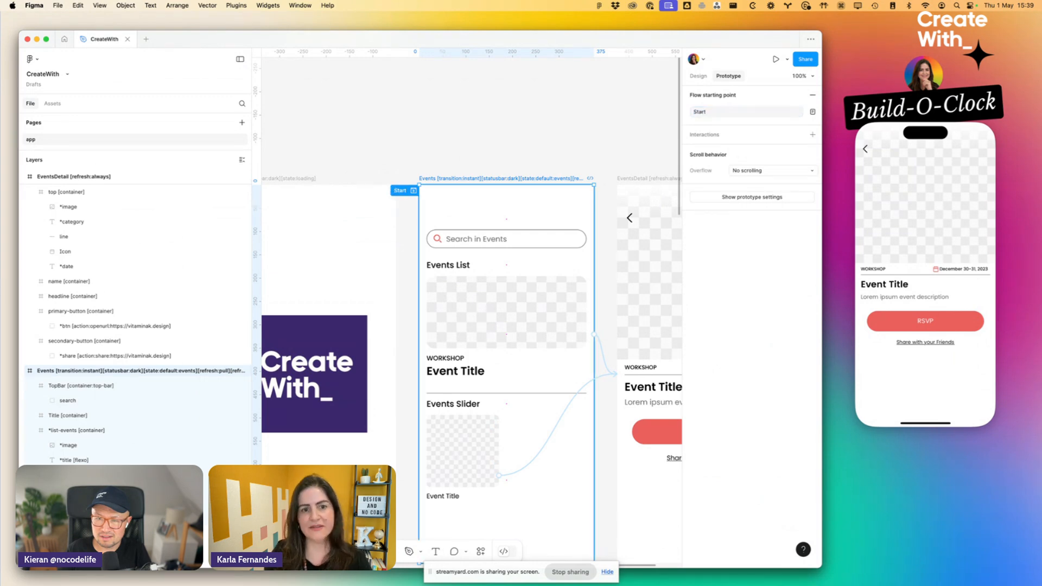
- Examine the goback action tag on the EventsDetail back chevron, and reload the project preview on the mirrored iPhone
click(421, 148)
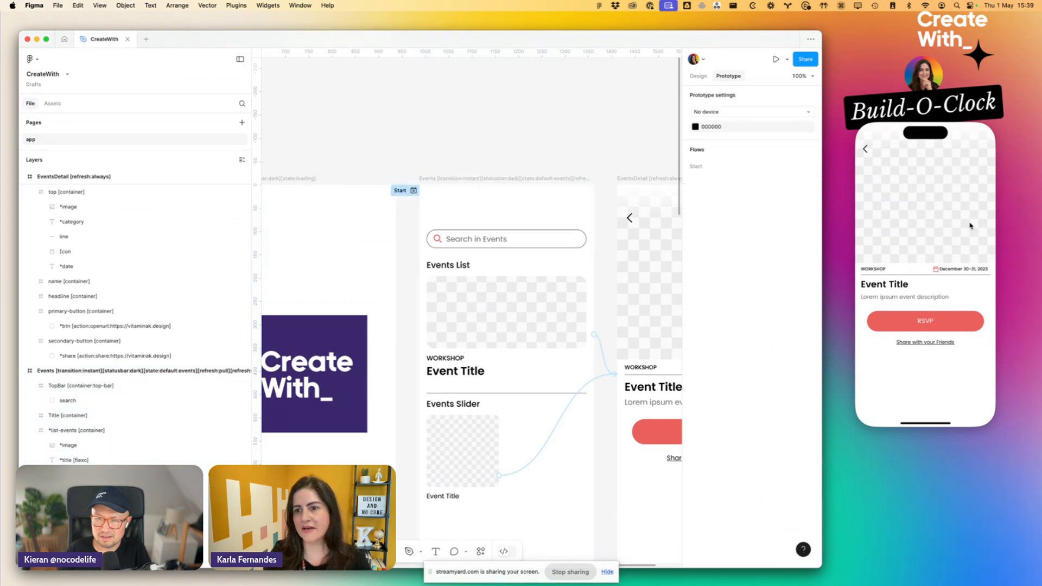
click(923, 152)
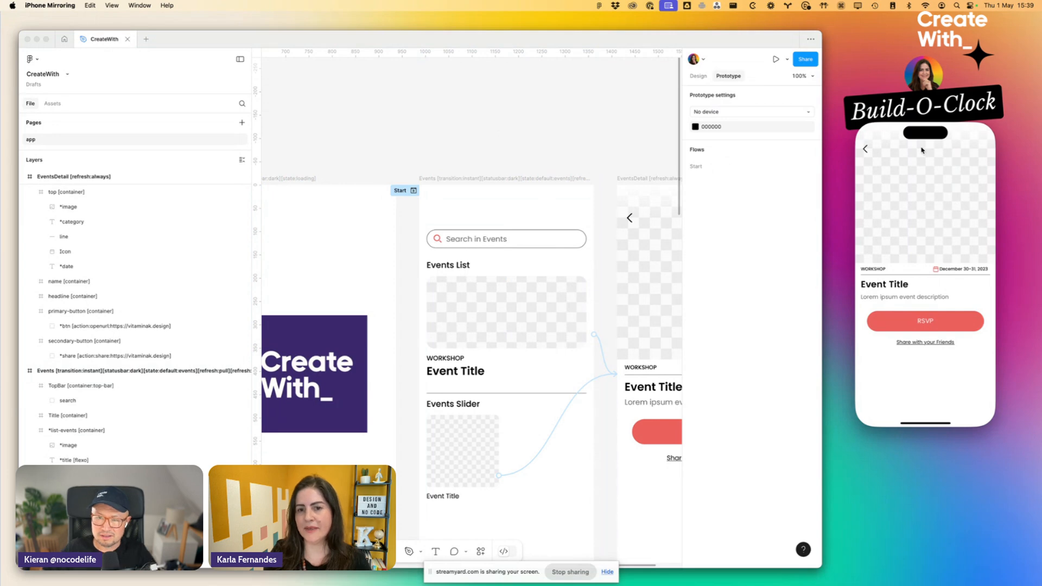
double_click(630, 218)
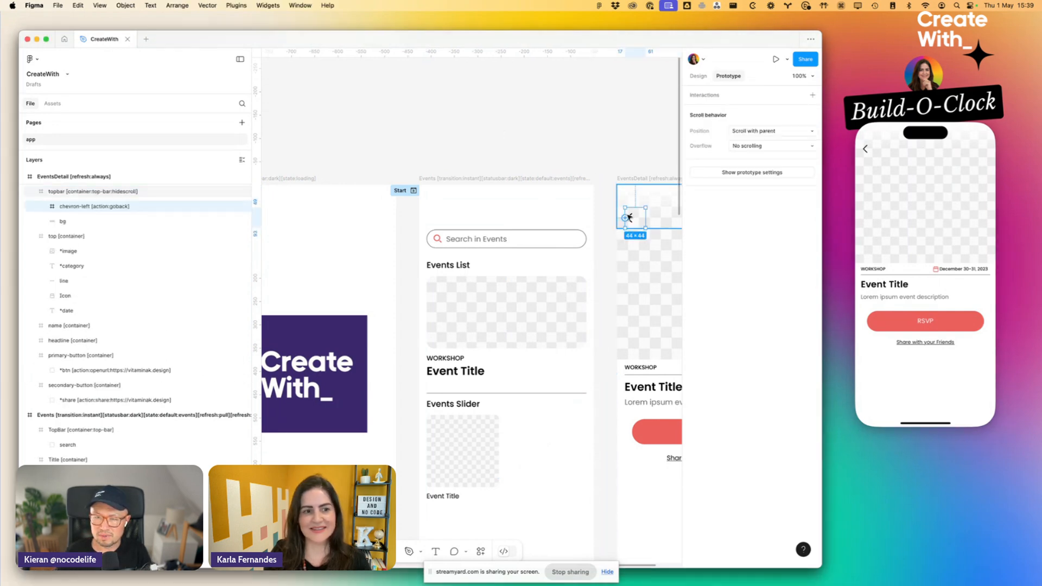
scroll(621, 163, down, 3)
click(621, 143)
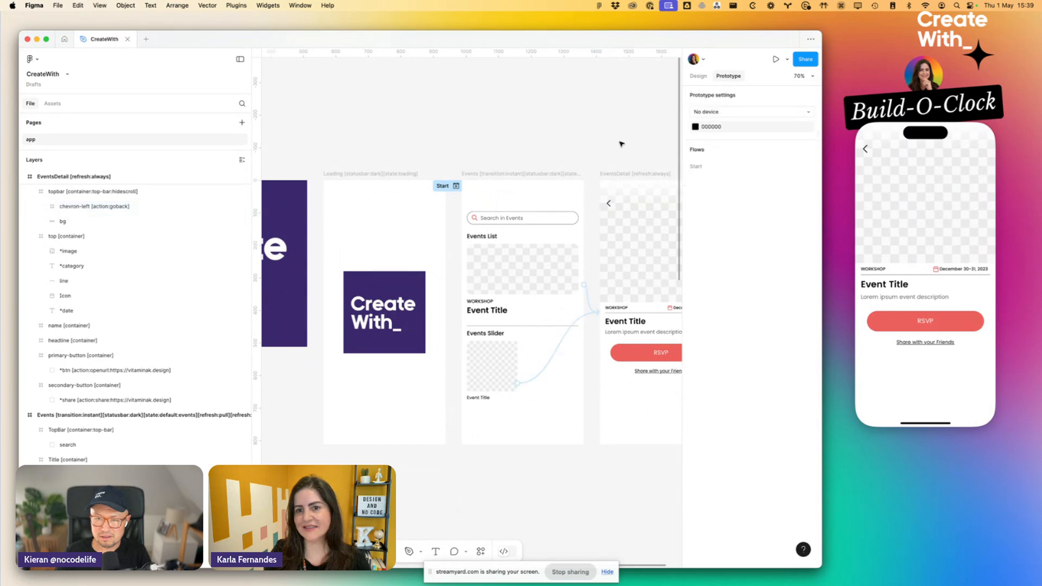
click(931, 199)
click(909, 242)
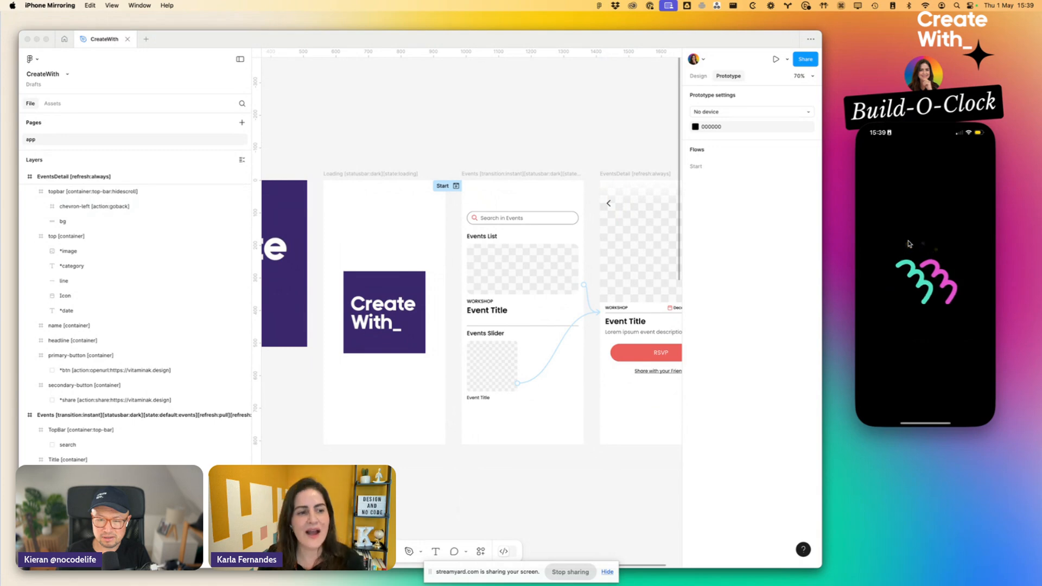
- Examine the hidescroll tag on the EventsDetail topbar container and test the back arrow on the mirrored iPhone
scroll(56, 241, up, 3)
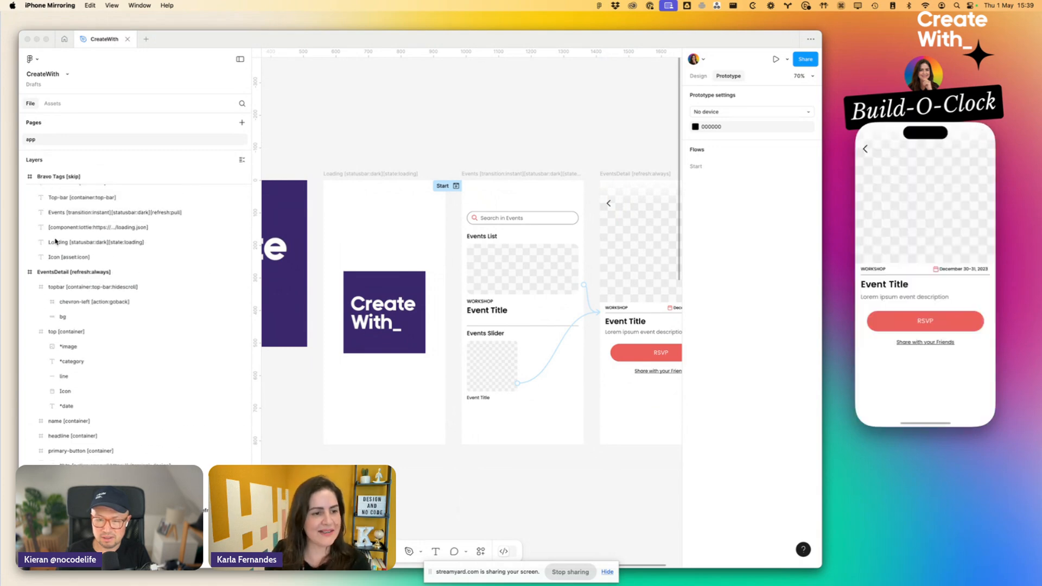
click(39, 288)
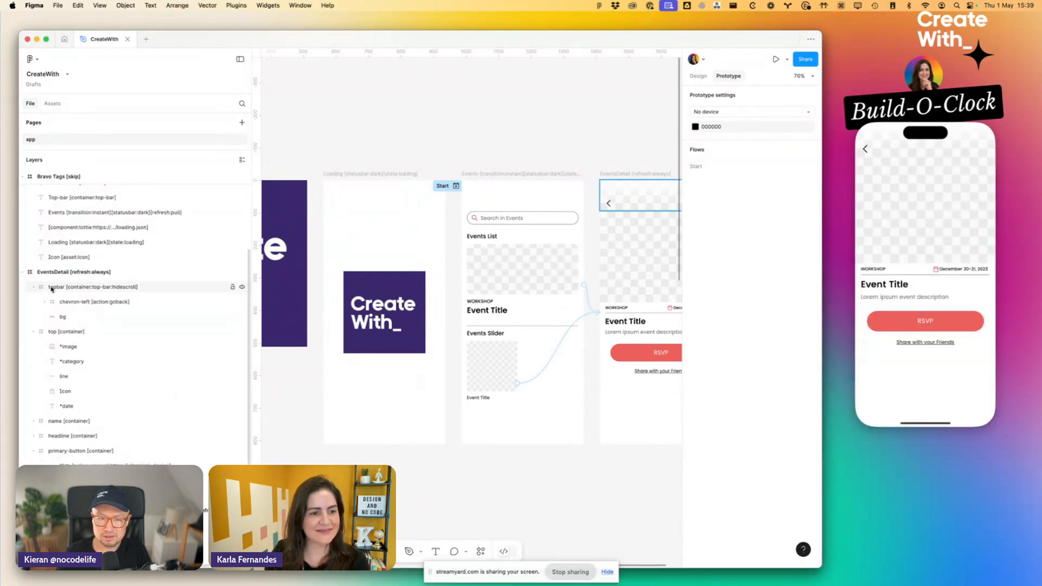
click(52, 288)
scroll(476, 198, right, 4)
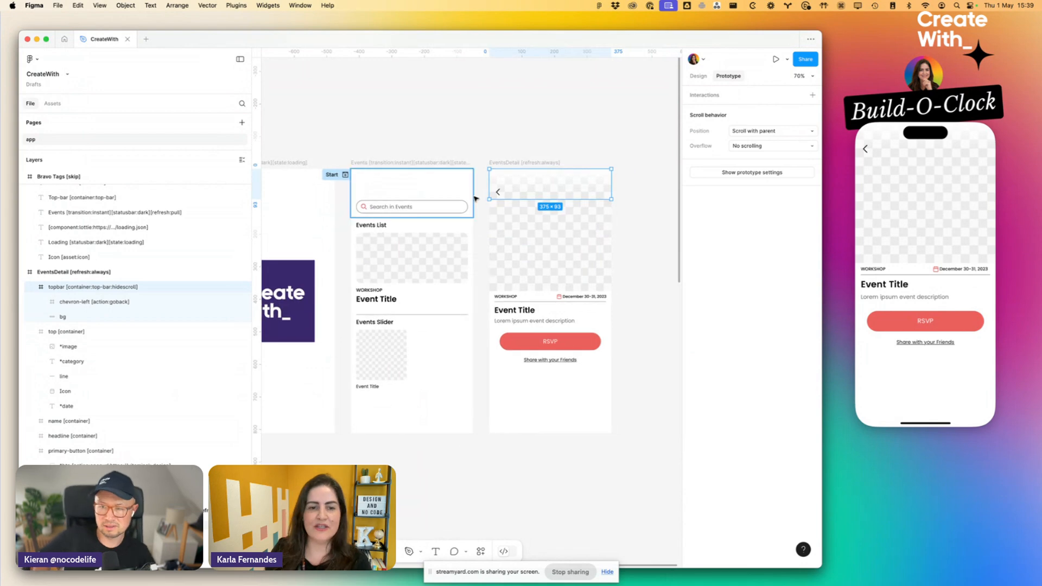
click(859, 153)
- In the Events screen's list-events container, examine the image, title and category layers and their names
click(396, 238)
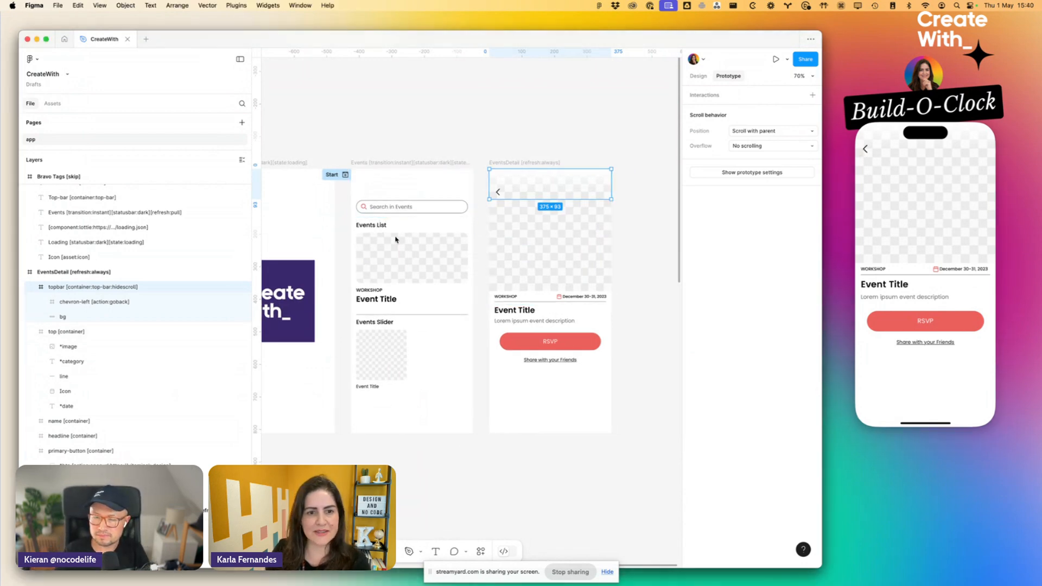
scroll(395, 239, up, 5)
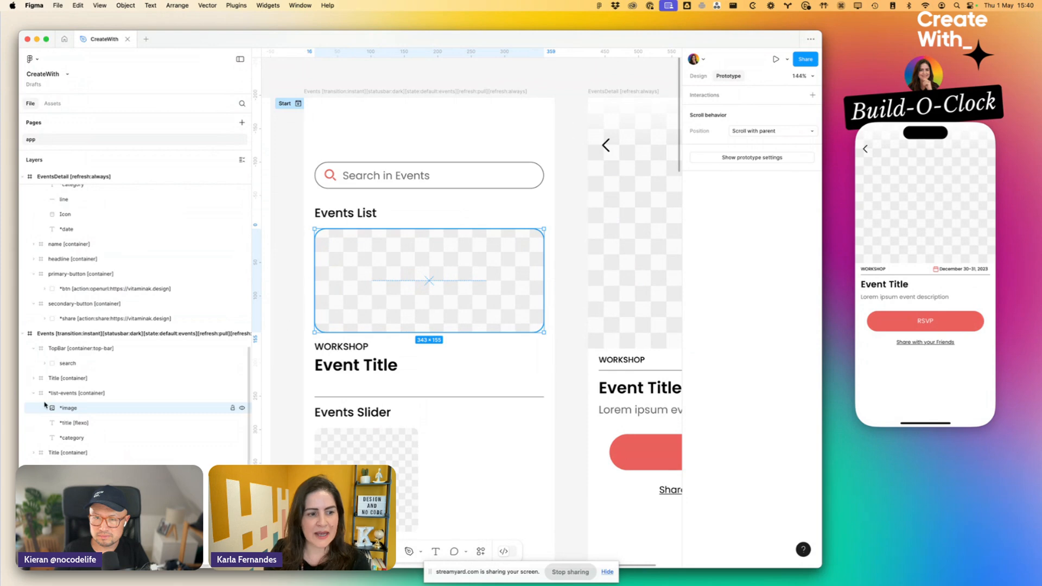
click(66, 423)
click(70, 441)
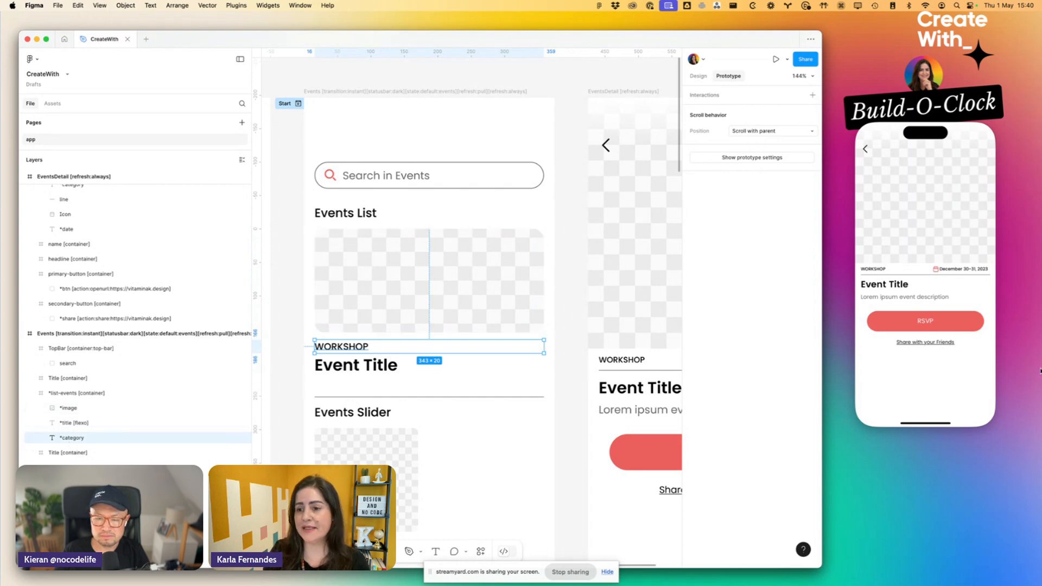
- Test the RSVP button on the mirrored iPhone, examine its openurl tag in Figma, and close the opened web page
click(933, 326)
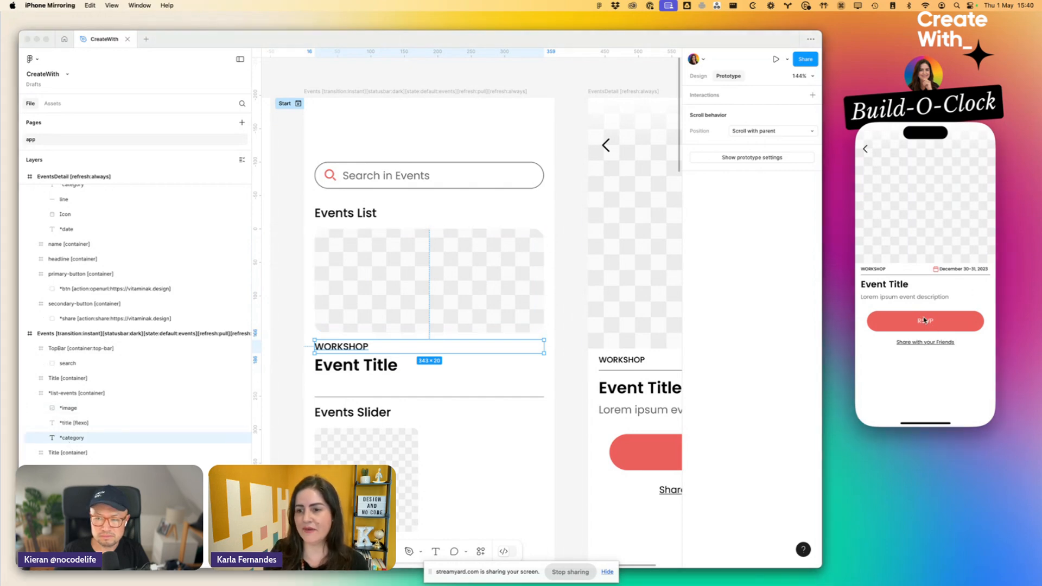
click(929, 325)
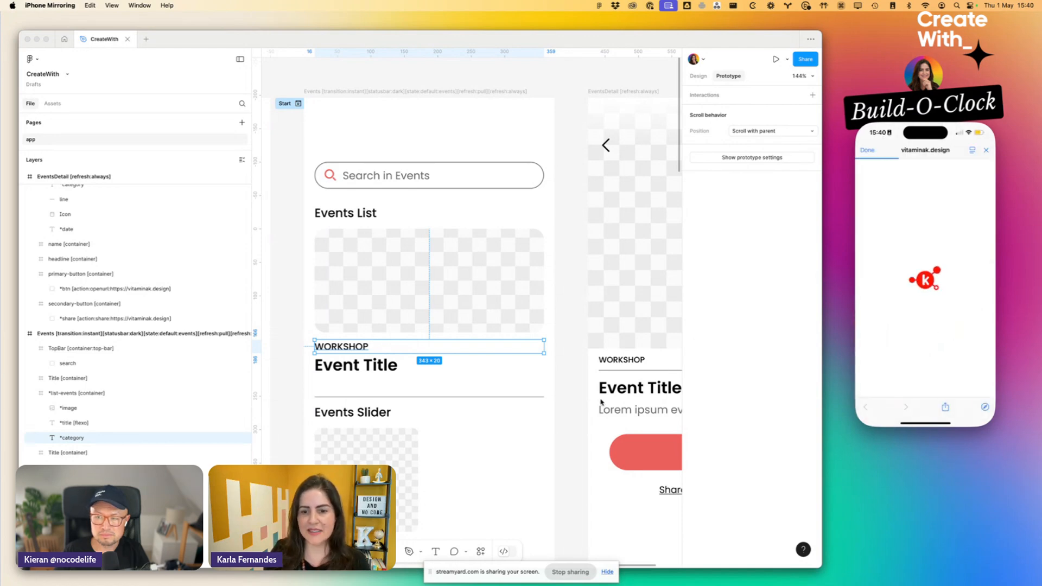
scroll(601, 400, right, 4)
scroll(600, 401, down, 2)
double_click(530, 343)
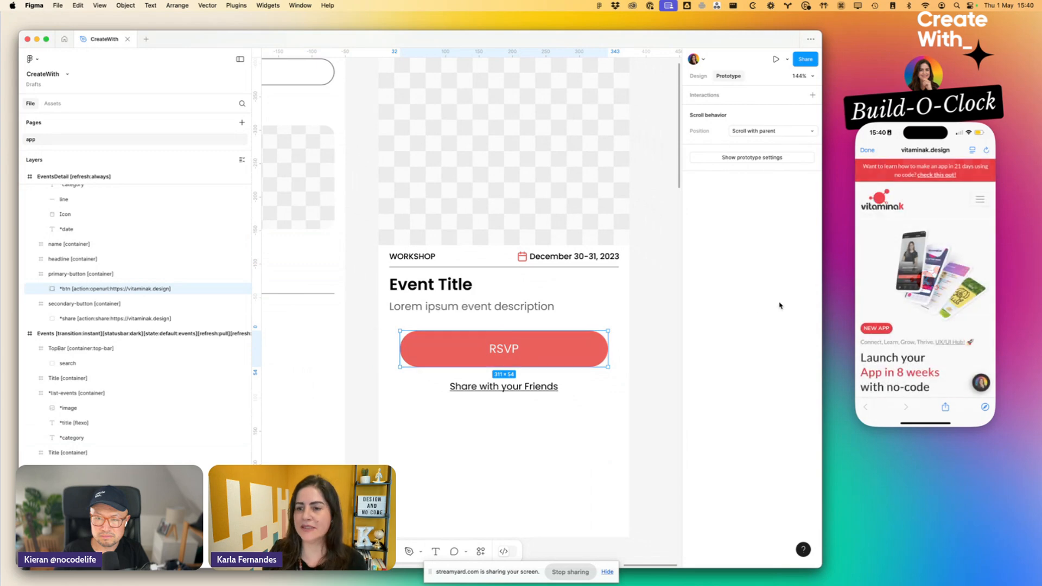
click(868, 151)
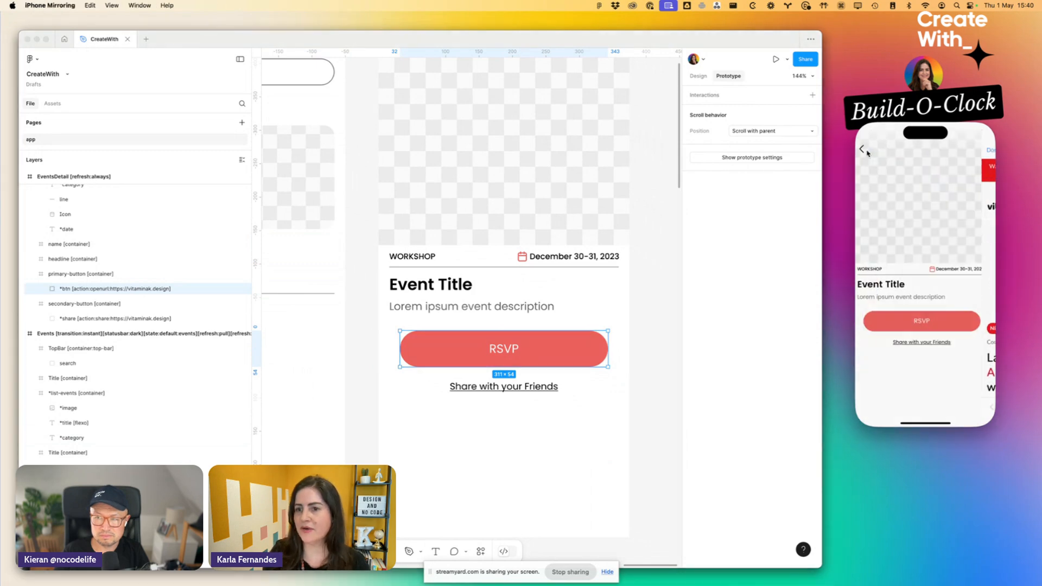
- Test the Share with your Friends link on the mirrored iPhone, dismiss the share sheet, and examine the link's share action tag in Figma
click(947, 342)
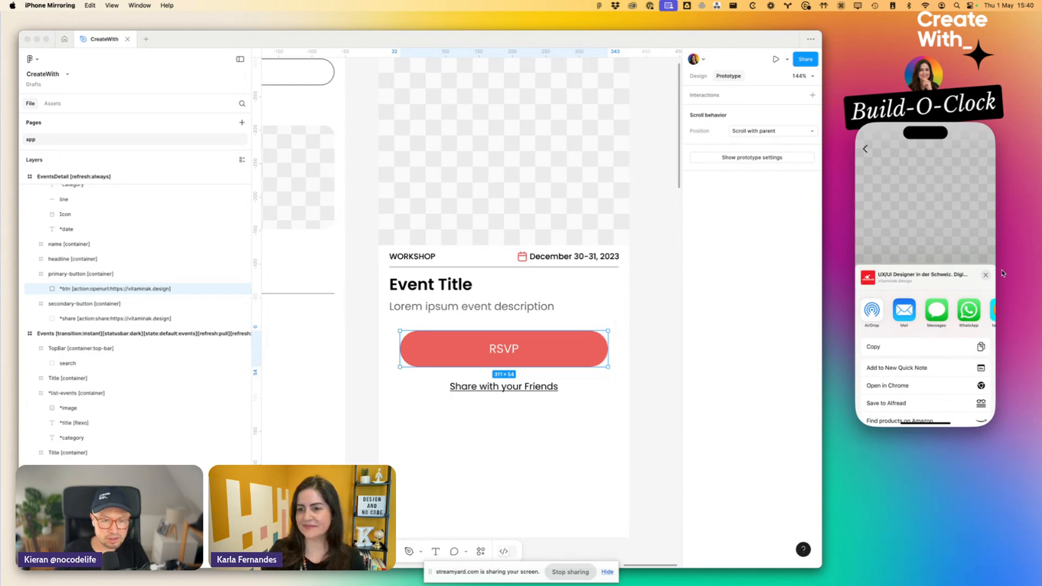
click(985, 280)
click(464, 410)
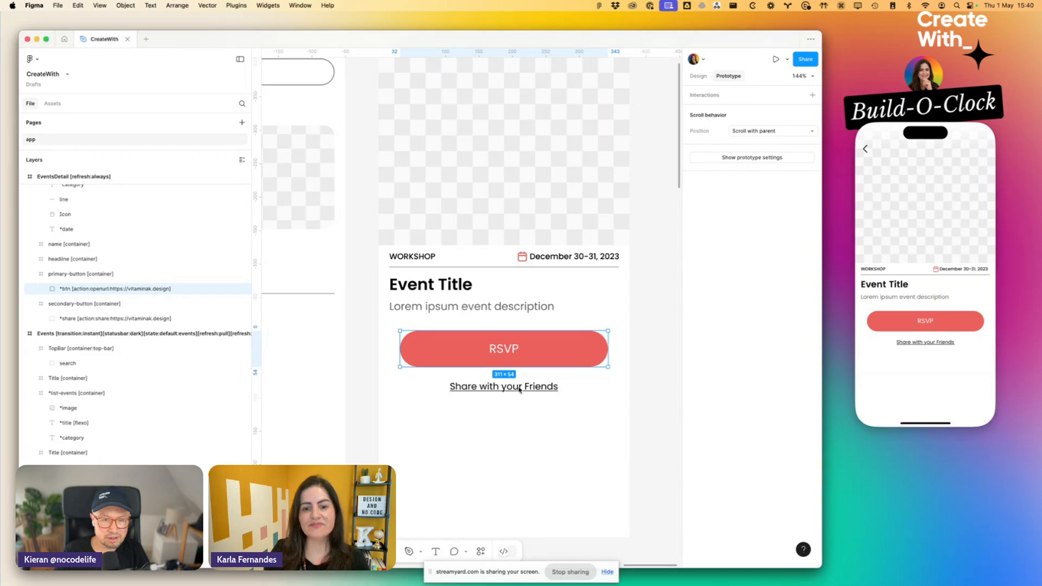
click(526, 388)
double_click(74, 319)
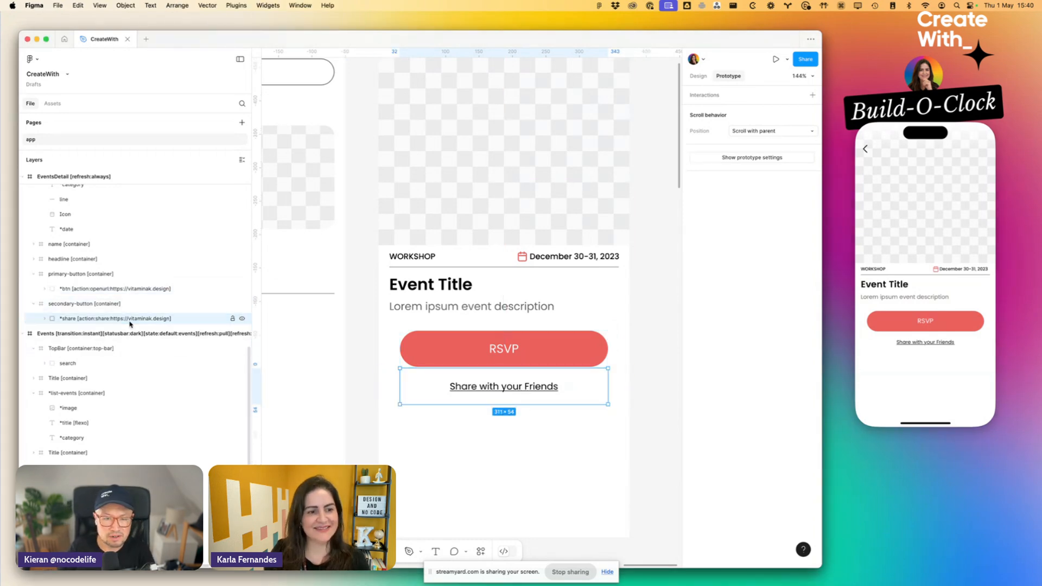
click(74, 320)
drag(78, 322, 198, 321)
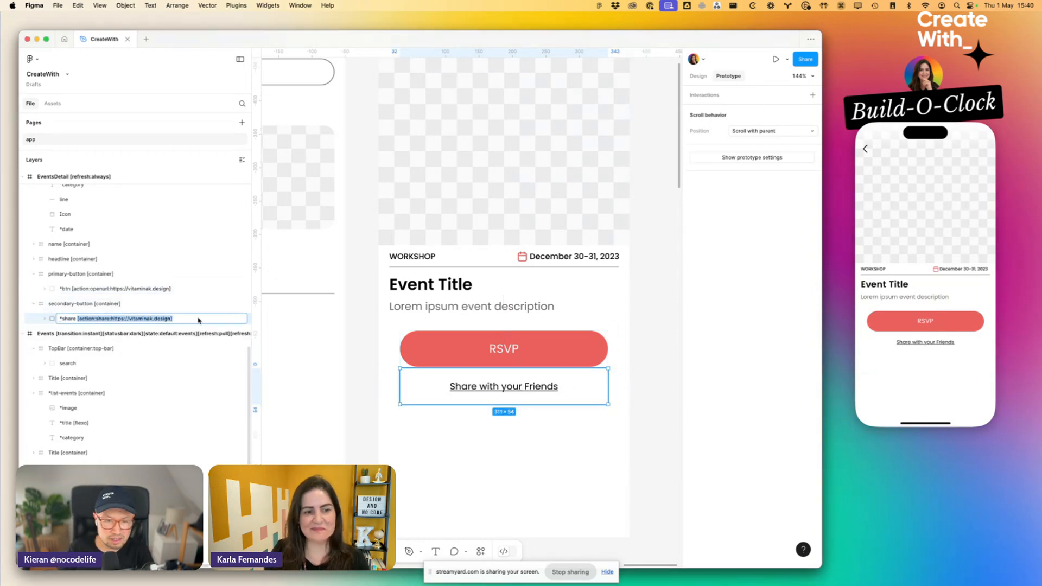
click(198, 320)
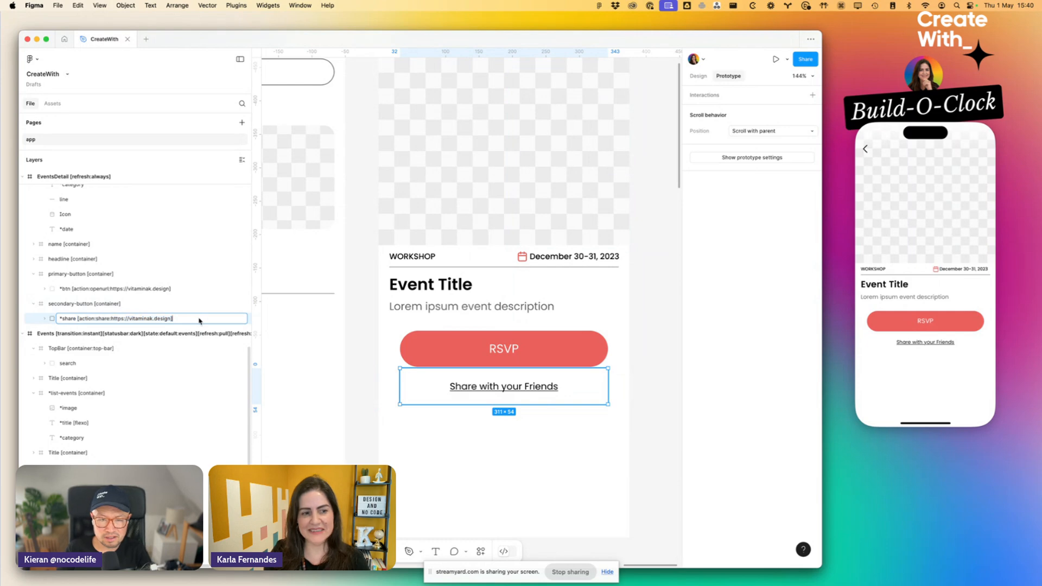
click(370, 376)
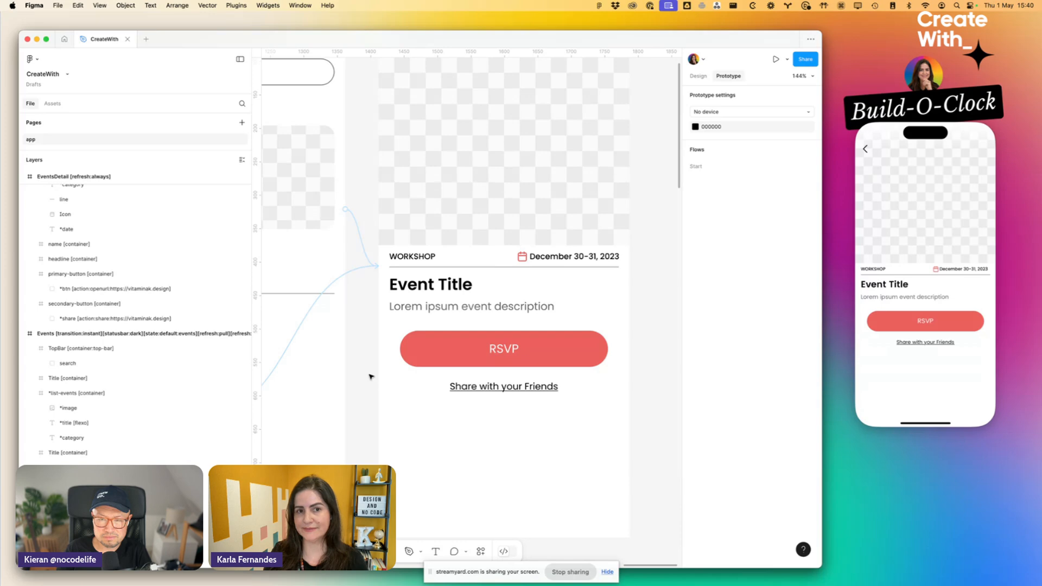
- Bring up the project control screen in the mirrored iPhone preview and exit the CreateWith project
click(919, 154)
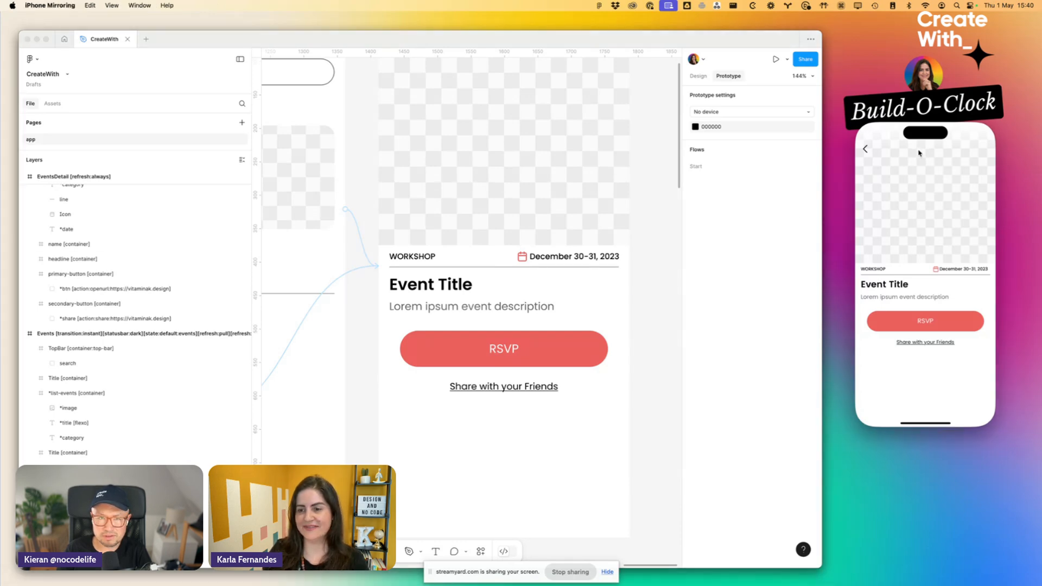
click(920, 153)
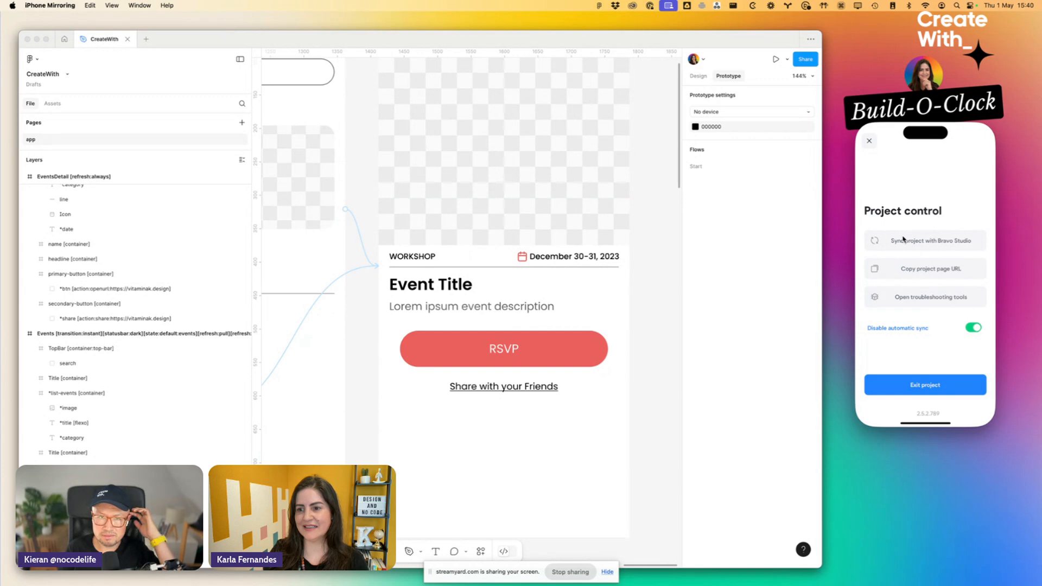
click(888, 381)
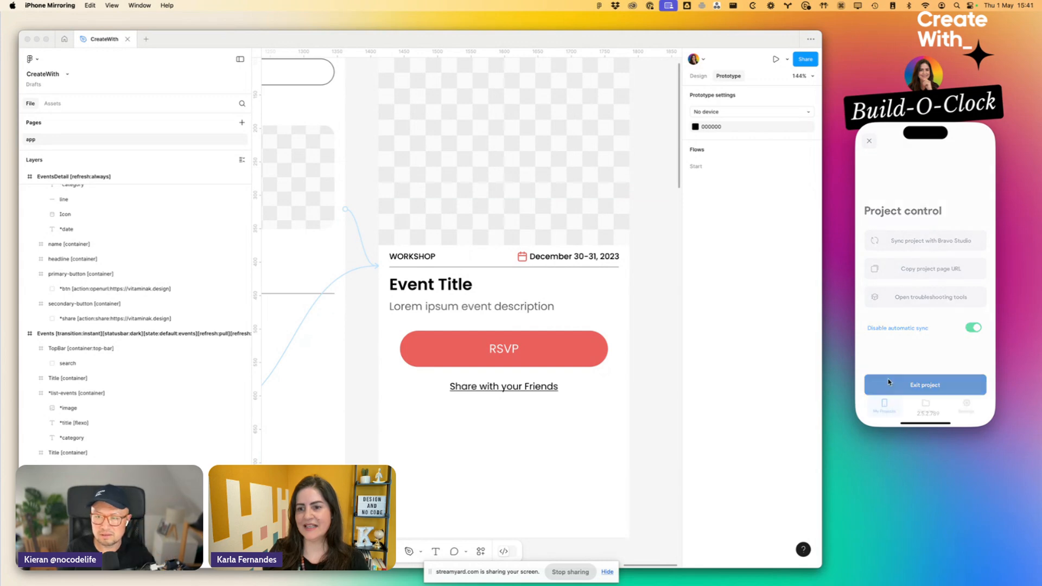
- Switch to Bravo Studio in Chrome and open the CreateWith app
key(super+Tab)
key(super+Tab)
key(super+Tab)
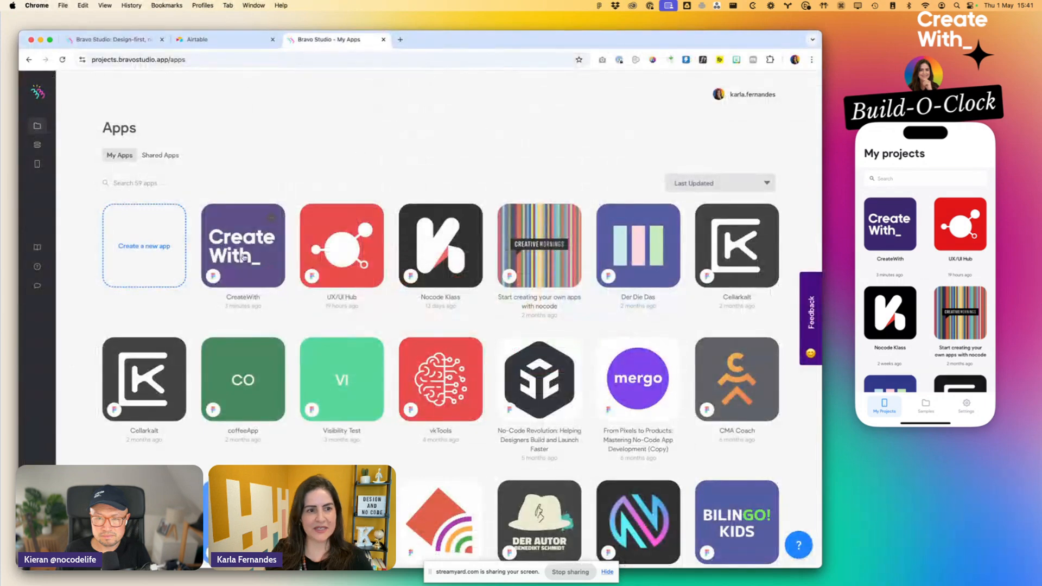
click(243, 258)
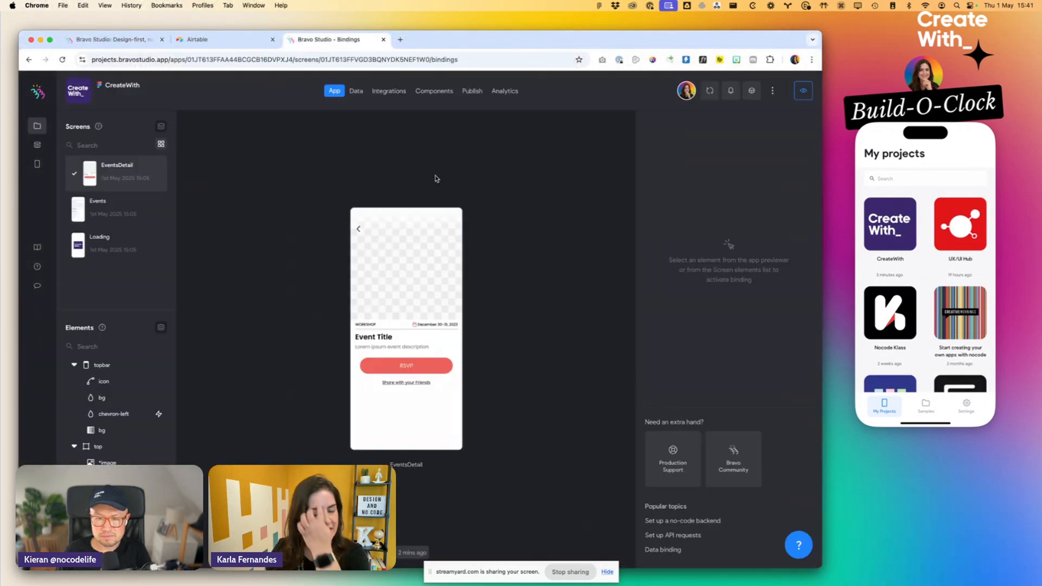
- Look through the imported Events, Loading and EventsDetail screens of the CreateWith app
click(118, 206)
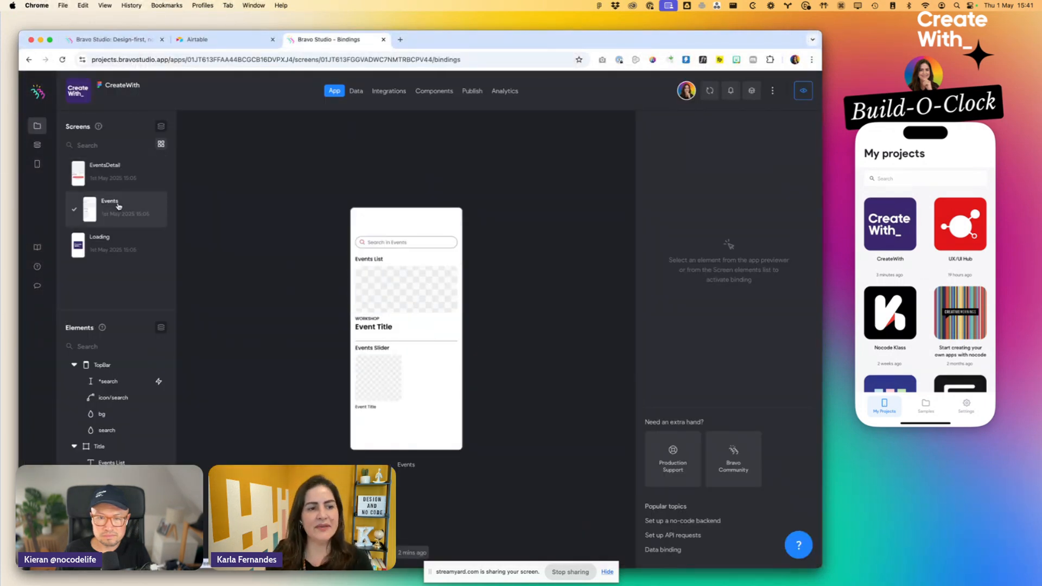
click(119, 239)
click(115, 213)
click(114, 179)
click(105, 250)
click(115, 198)
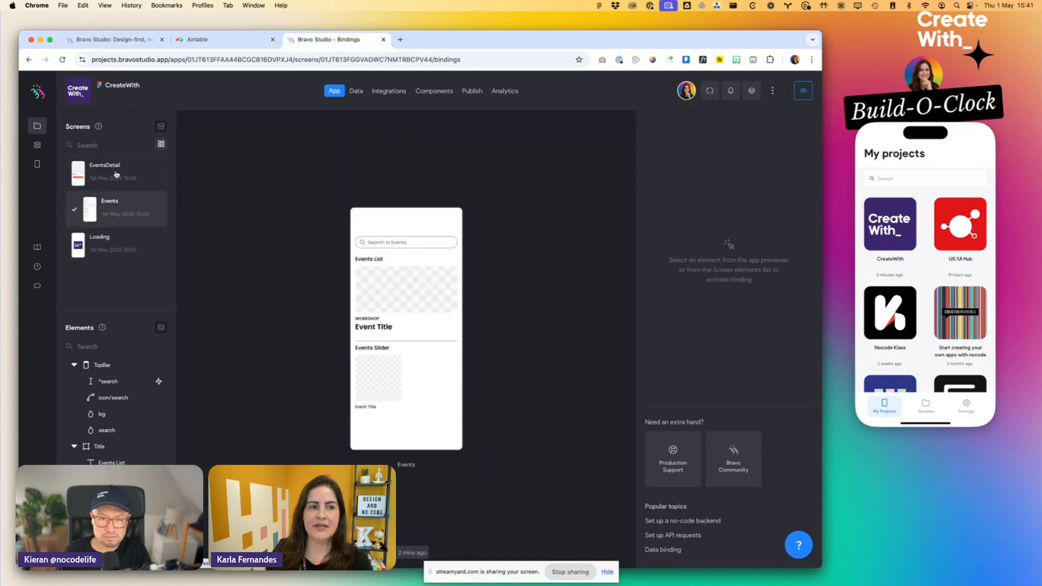
click(115, 175)
- View the app's data collections and the available ways to create a new collection, then dismiss the choices
click(356, 91)
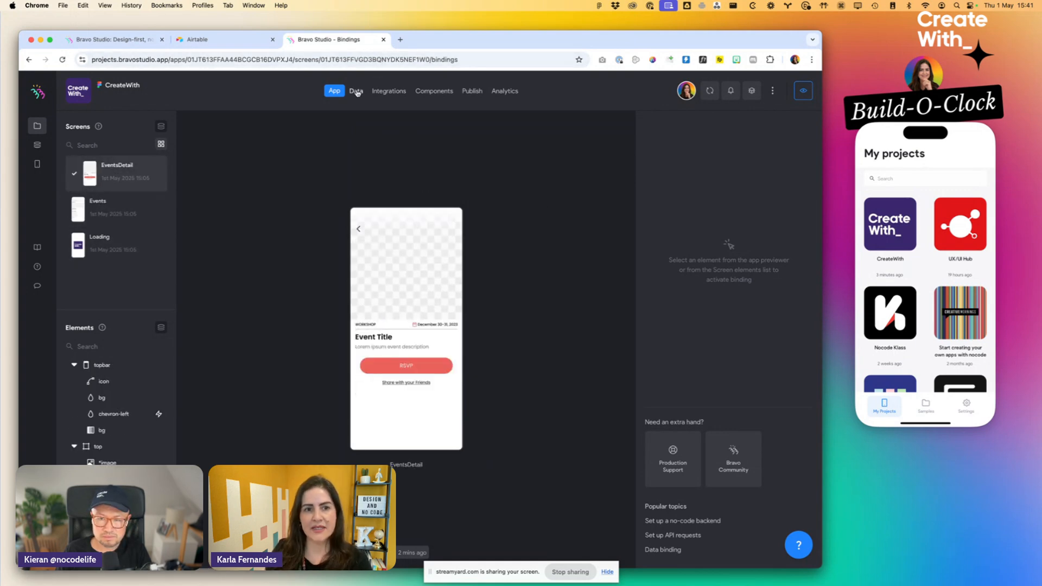
click(147, 258)
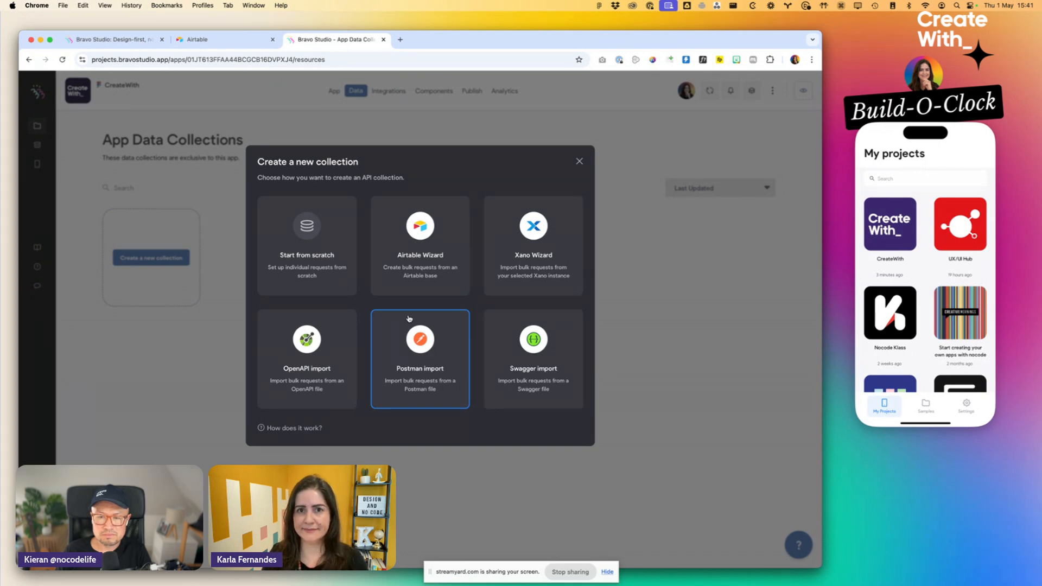
click(580, 161)
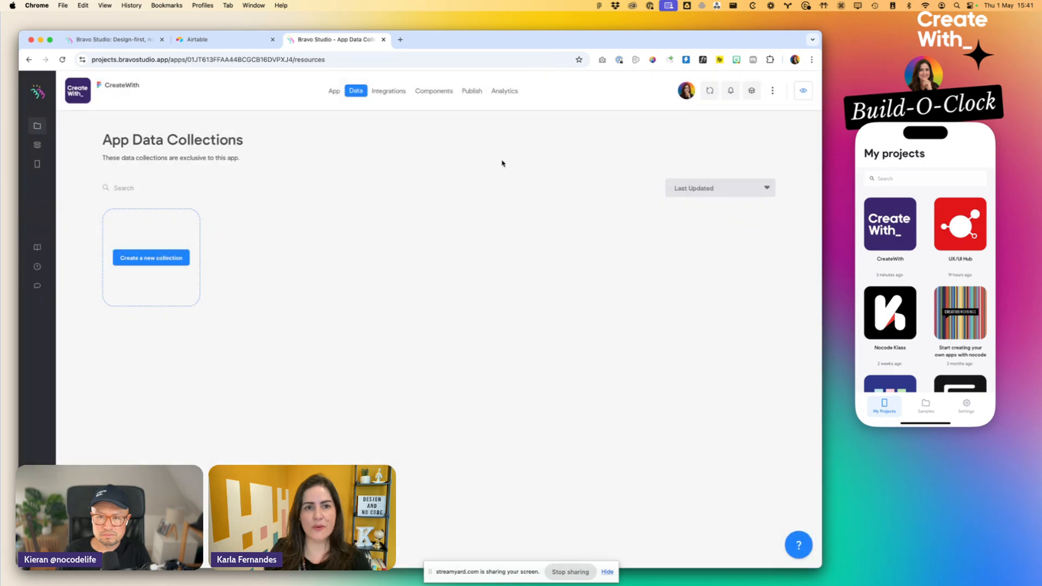
- Open Airtable's home page in a new browser tab, leaving the Cobuilder page if it opens
key(super+t)
text(airtable)
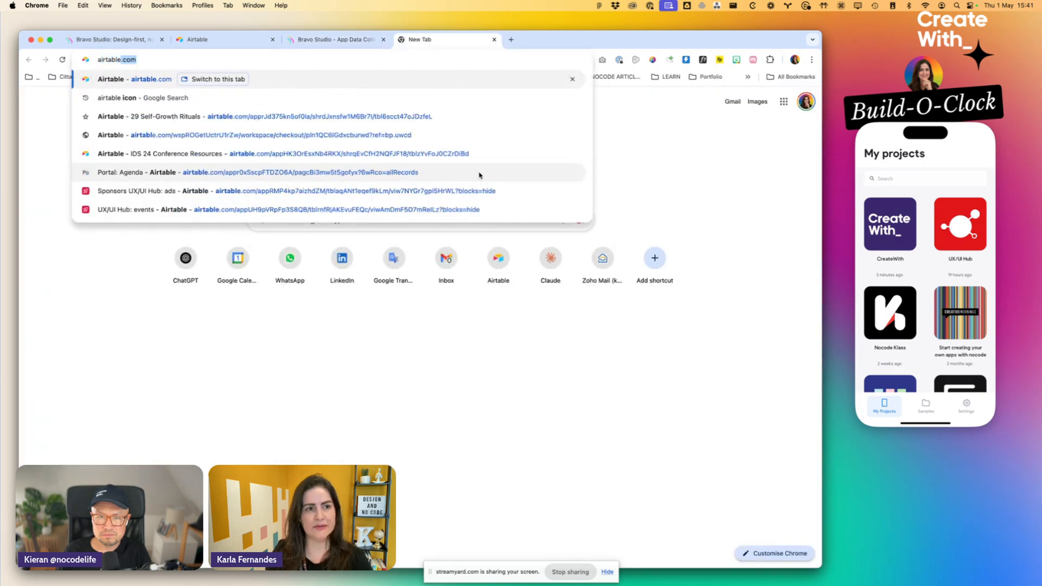
key(Return)
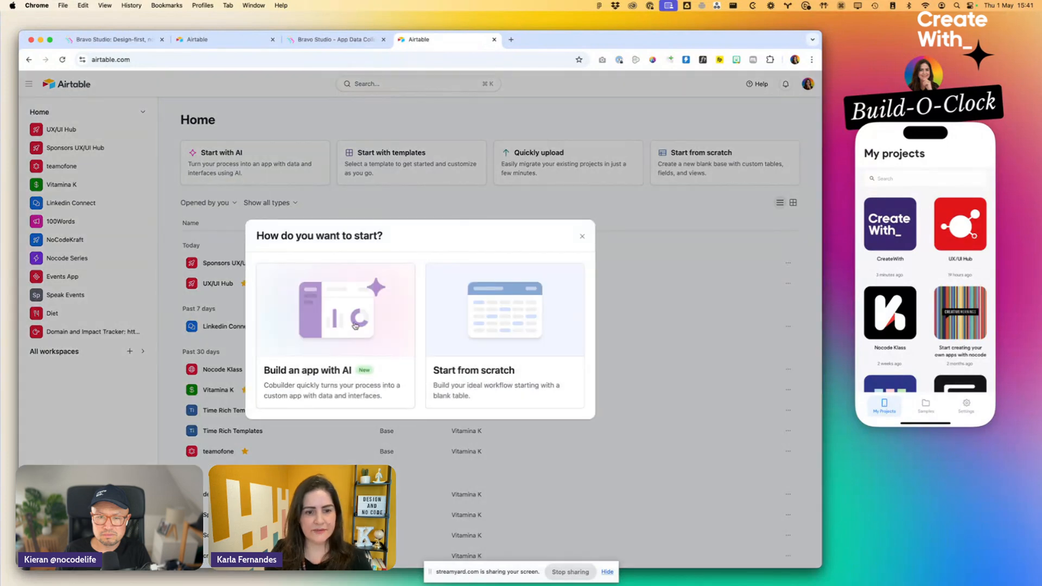
click(354, 326)
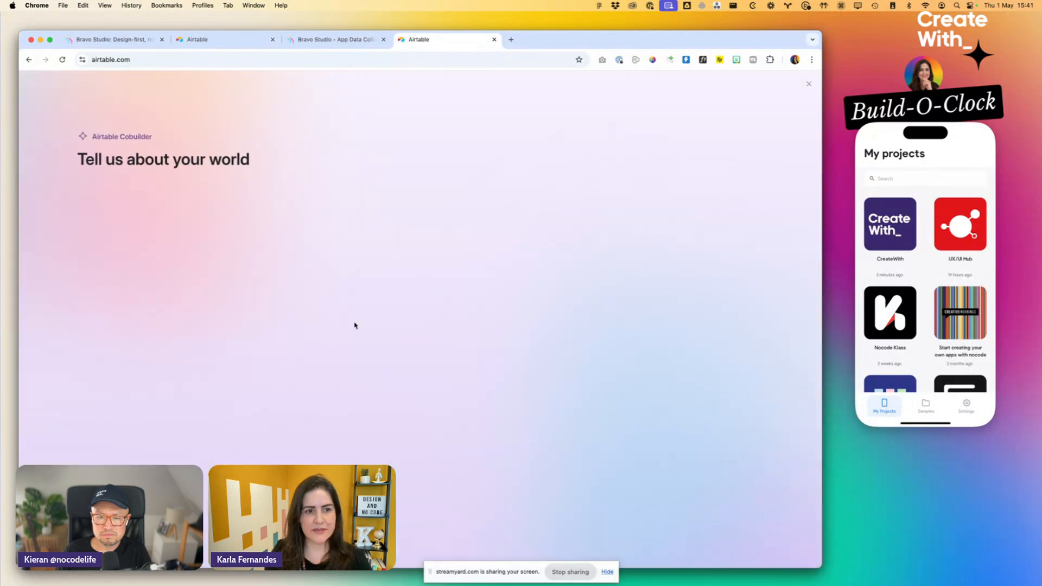
click(29, 59)
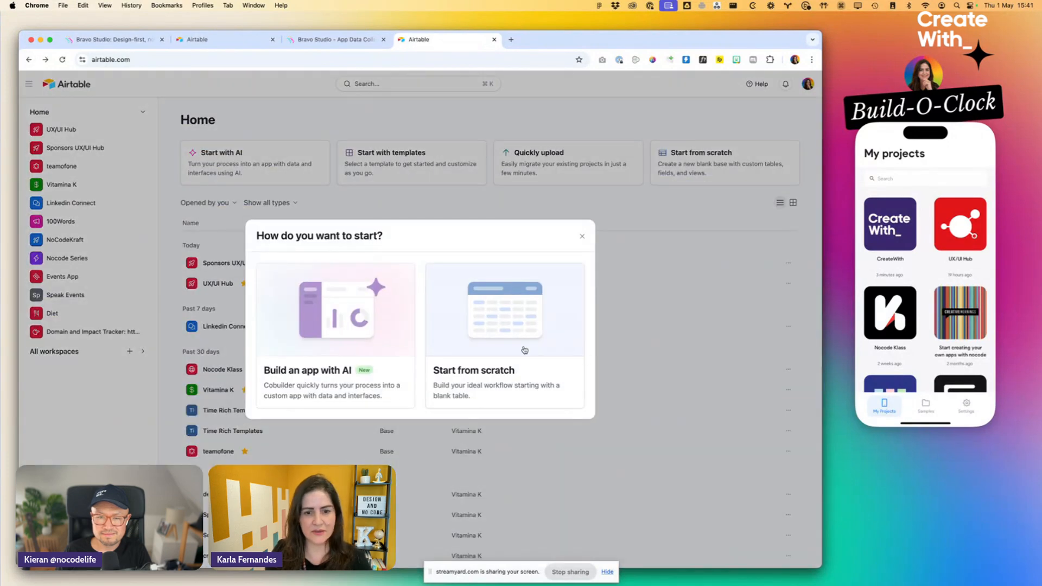
- Create a new blank base from scratch and name it CreateWith
click(524, 350)
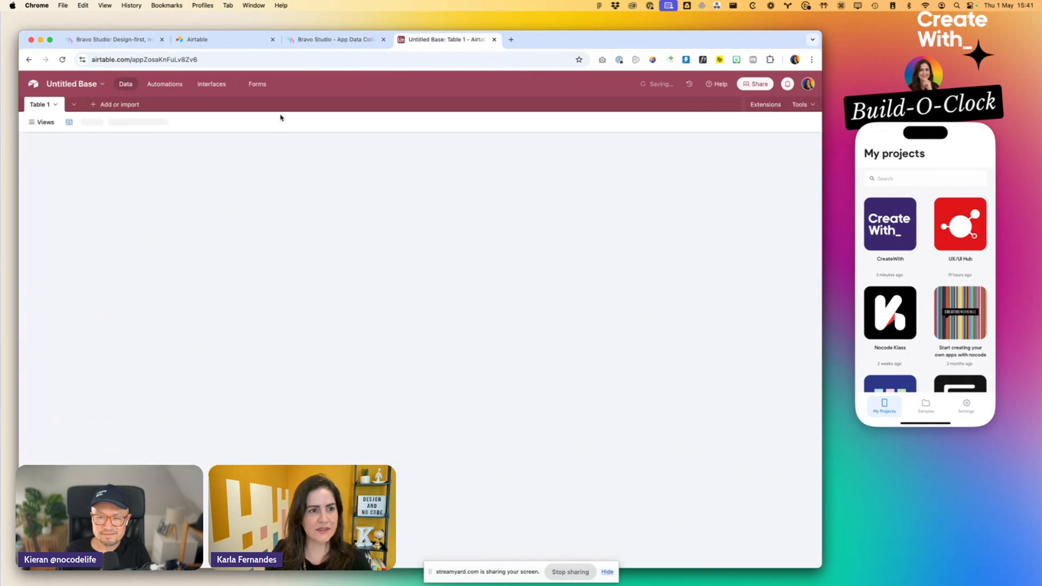
click(44, 111)
click(67, 85)
text(CreateW)
key(BackSpace)
text(CreateWith)
key(Return)
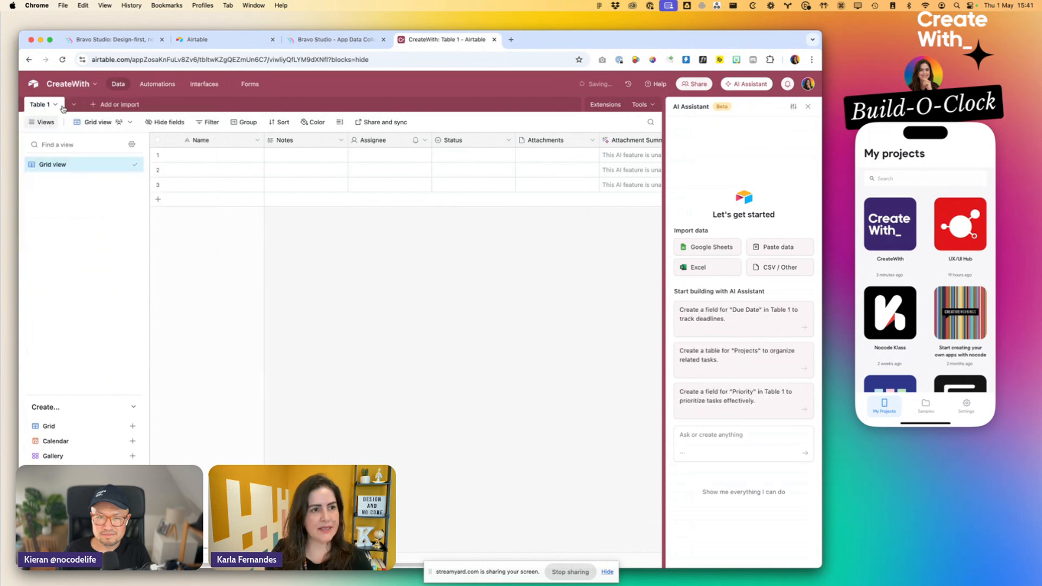
- Rename Table 1 of the base as events
click(61, 107)
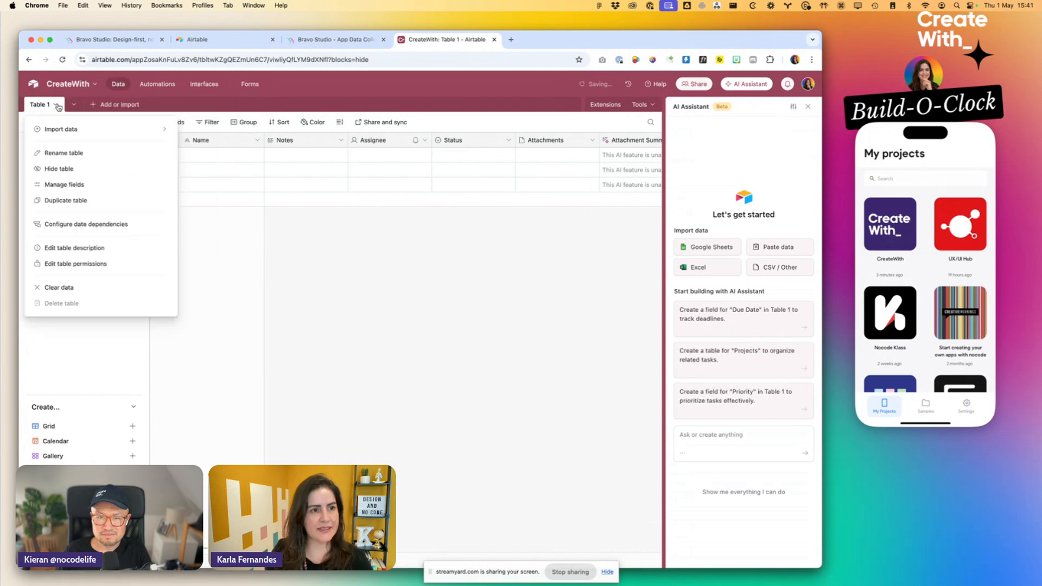
click(69, 154)
text(evetn)
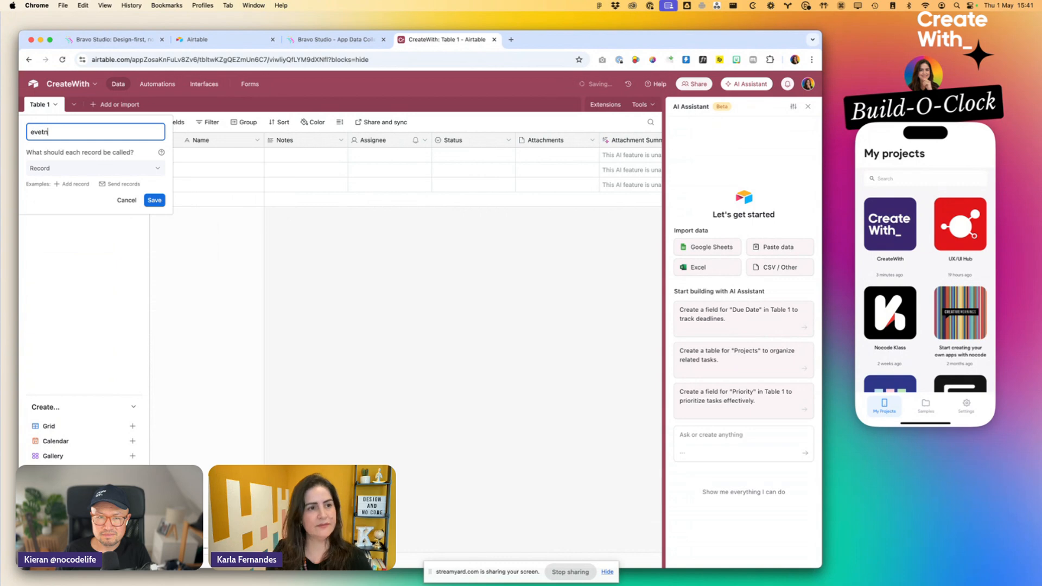
text(s)
key(Return)
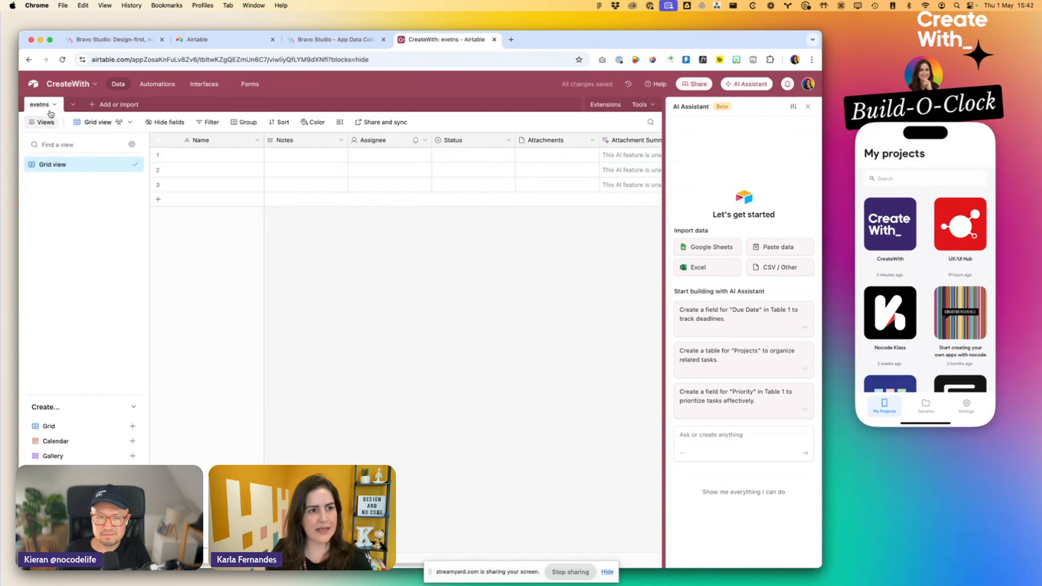
click(50, 106)
click(62, 154)
text(events)
key(Return)
- Rename the table's grid view as all
double_click(61, 161)
text(all)
key(Return)
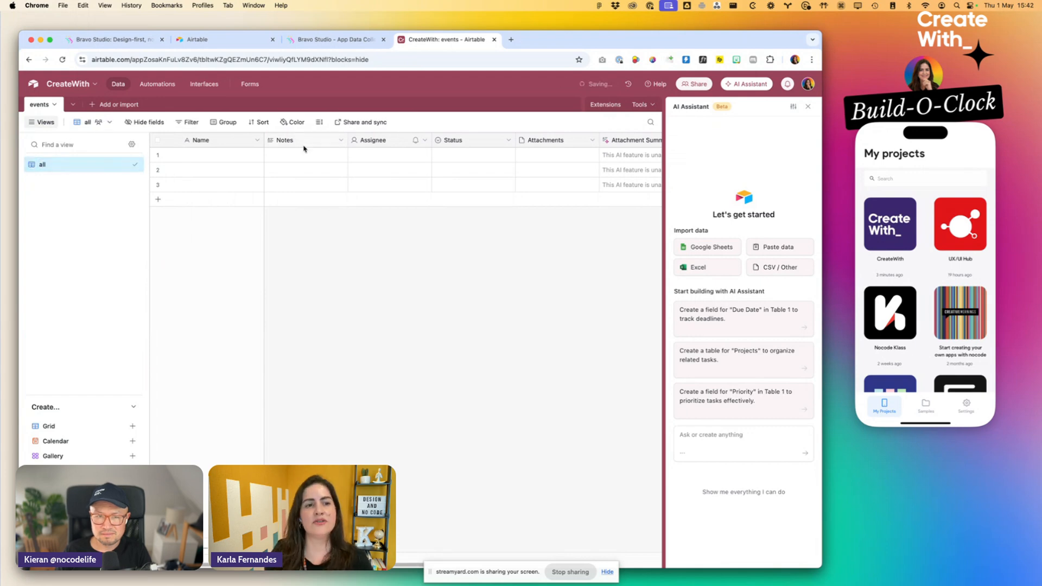
- Turn the primary Name field into a Formula field named id with the formula RECORD_ID()
click(222, 155)
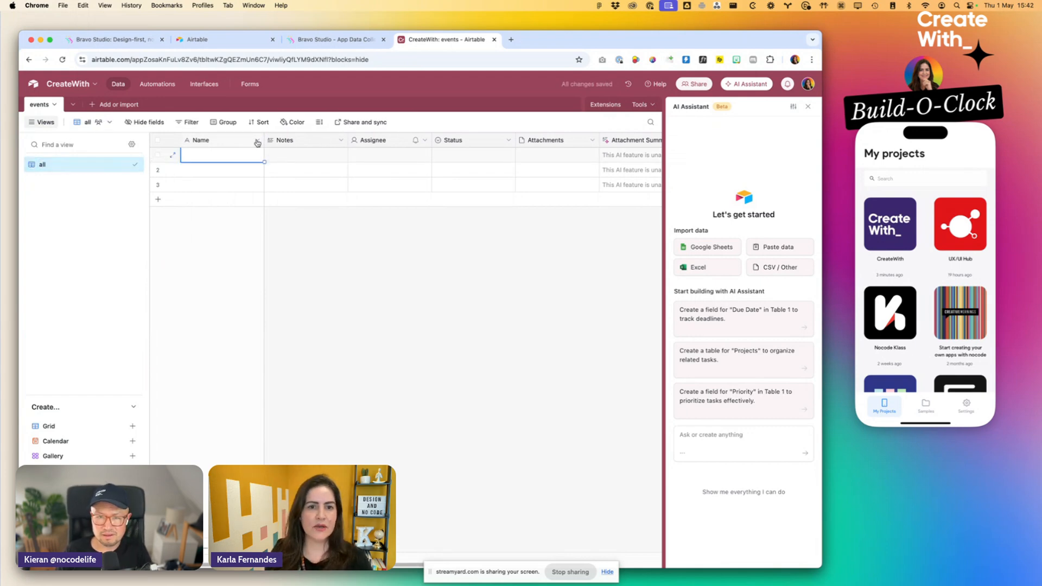
click(257, 142)
click(239, 163)
drag(273, 163, 134, 131)
click(206, 216)
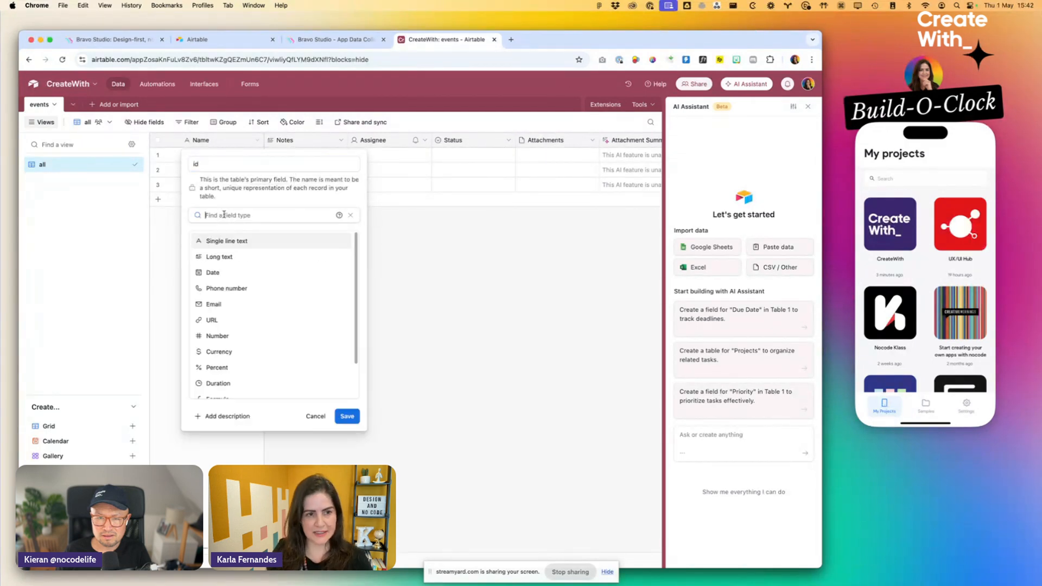
text(rec)
key(BackSpace)
key(BackSpace)
key(BackSpace)
text(for)
click(249, 242)
text(recor)
click(227, 300)
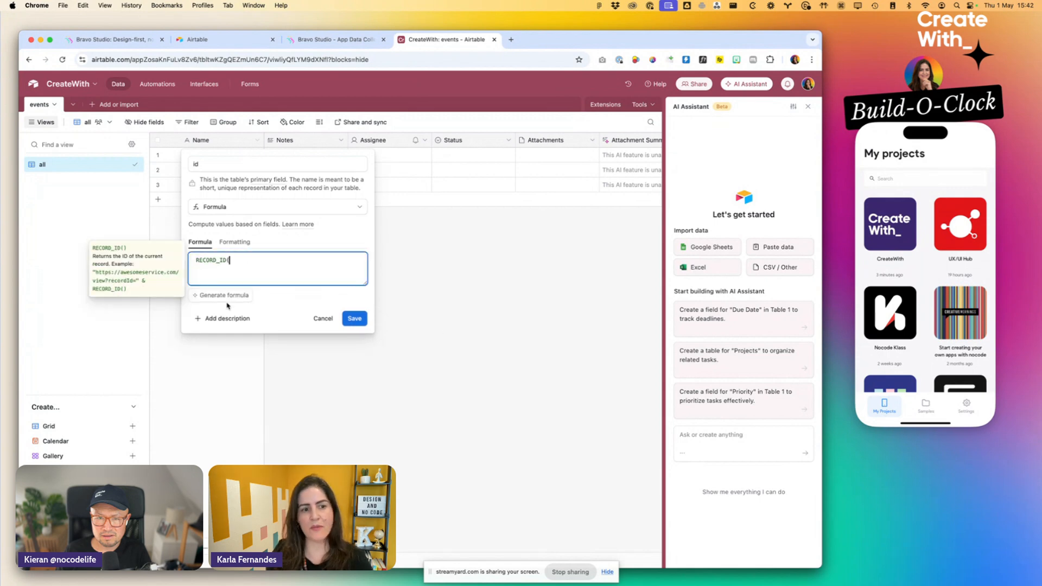
click(357, 322)
- Rename the Notes field as title, keeping its Long text type
click(339, 140)
click(341, 162)
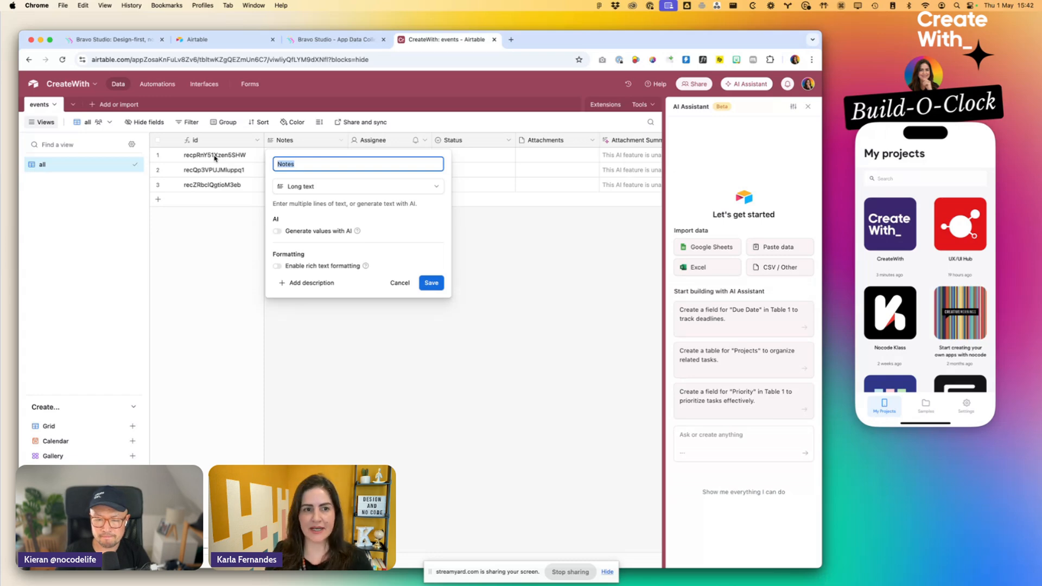
text(Ti)
key(BackSpace)
key(BackSpace)
text(toitl)
key(BackSpace)
key(BackSpace)
key(BackSpace)
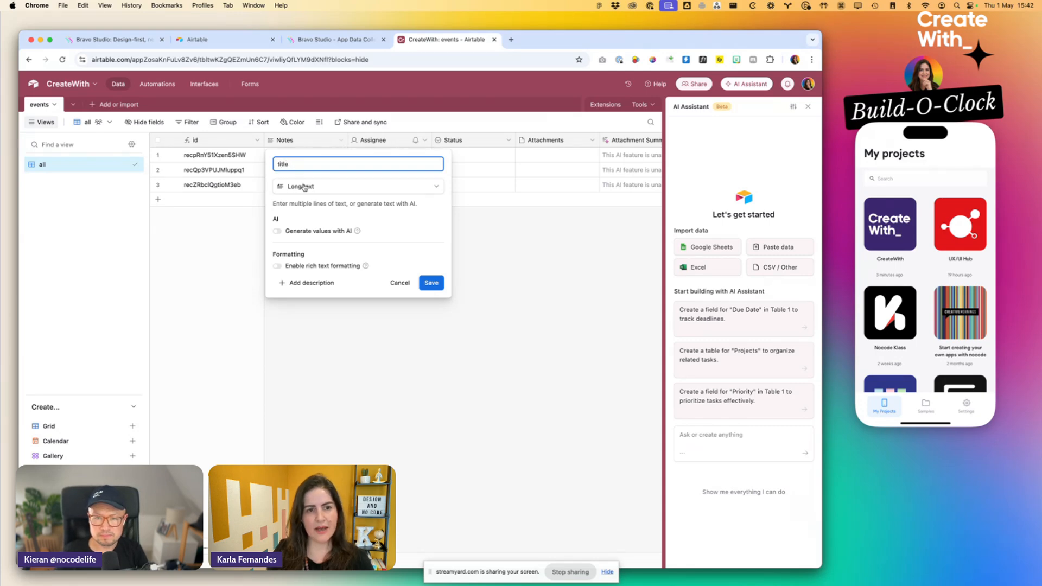
click(437, 284)
- Rename the Assignee field as description and change its type to Long text
click(425, 142)
click(386, 161)
double_click(386, 163)
text(description)
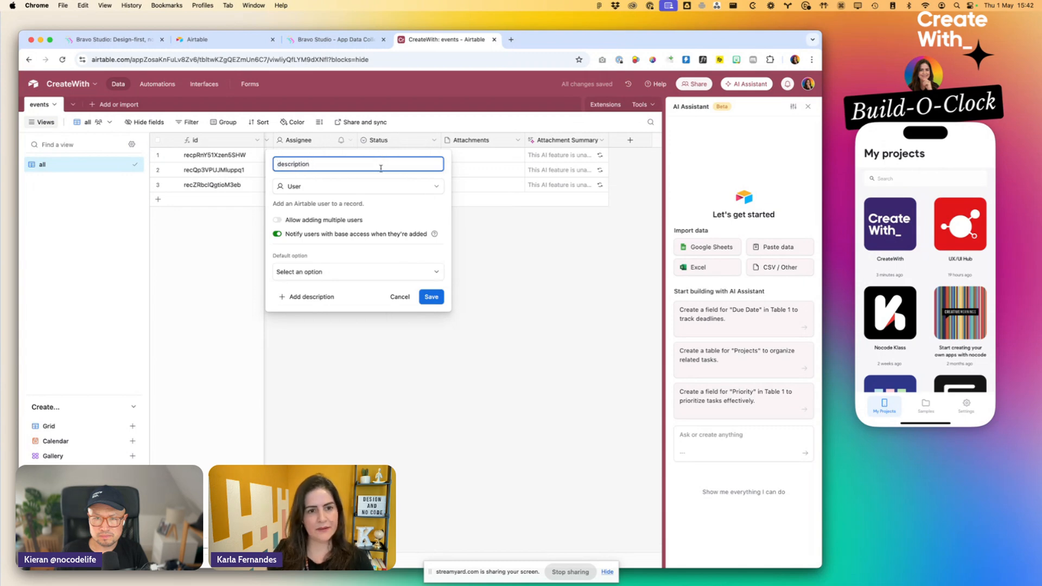
click(371, 185)
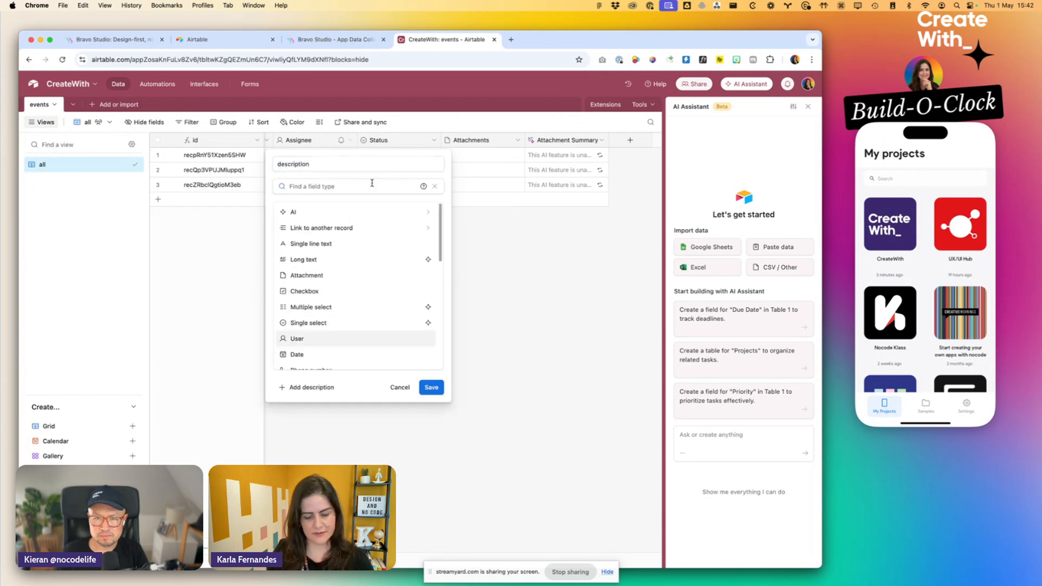
text(long)
click(404, 213)
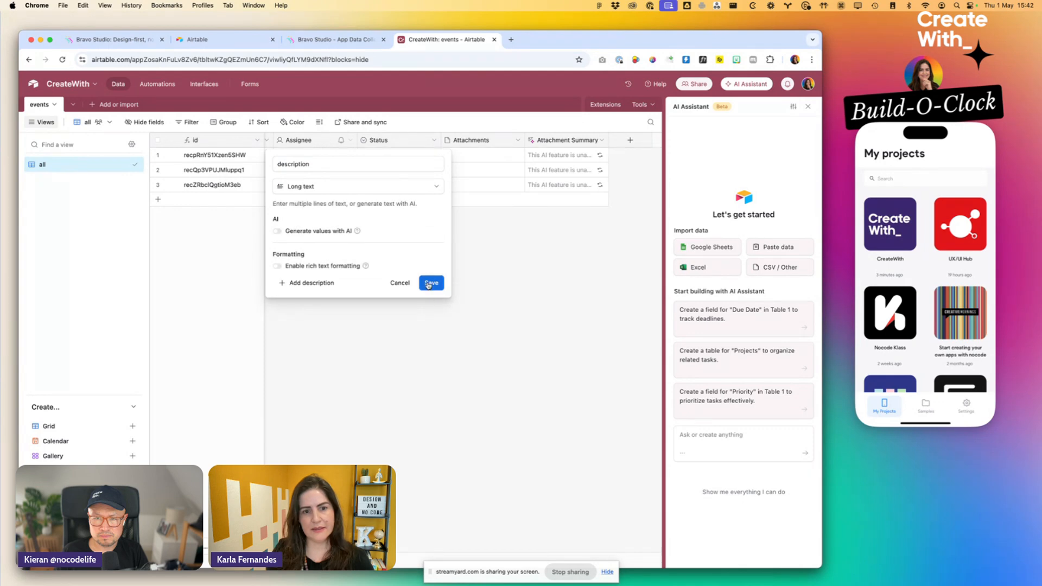
click(428, 284)
- Rename the Status field as image and change its type to Attachment
click(416, 140)
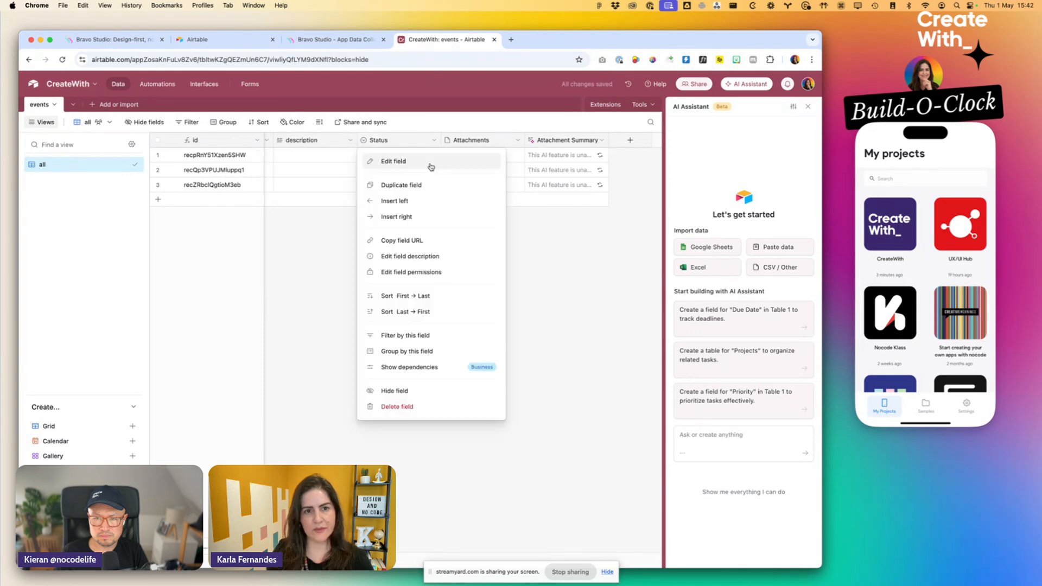
click(389, 158)
key(super+a)
key(BackSpace)
text(image)
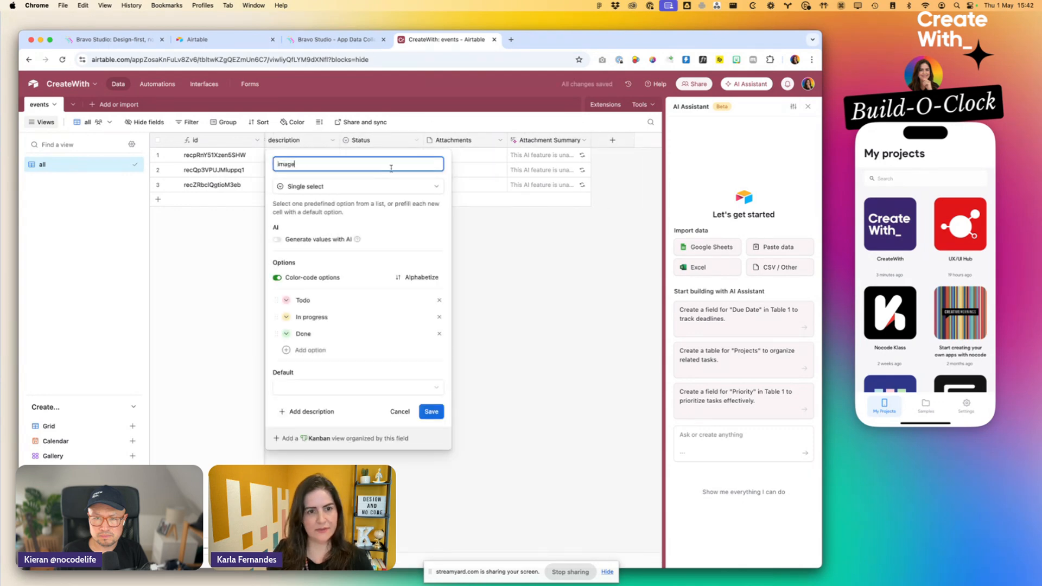
click(402, 187)
text(att)
click(378, 216)
click(432, 236)
- Rename the Attachments field as url, change its type to URL and accept the impact on the dependent field
click(500, 140)
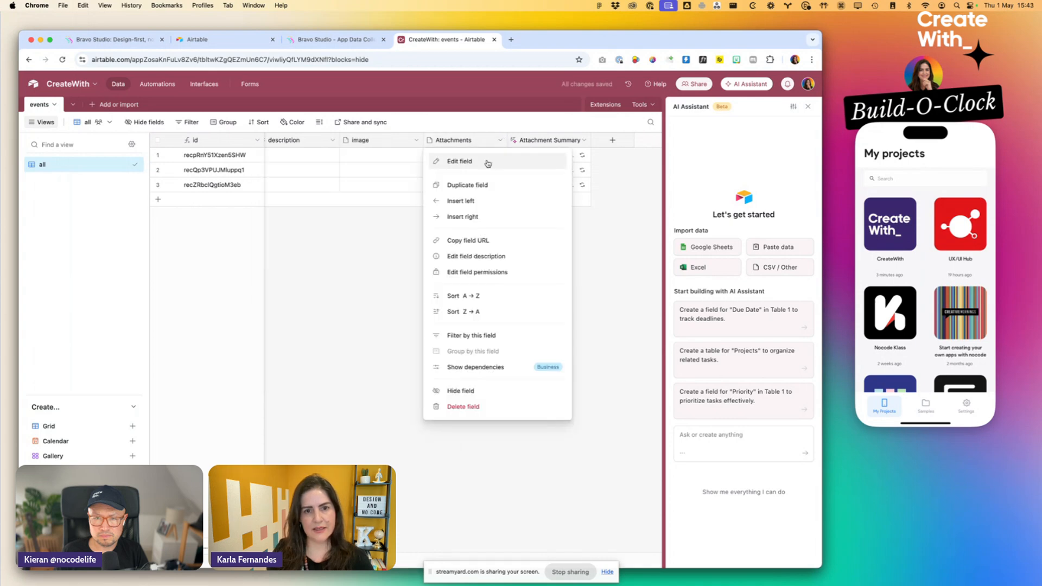
click(450, 161)
text(url)
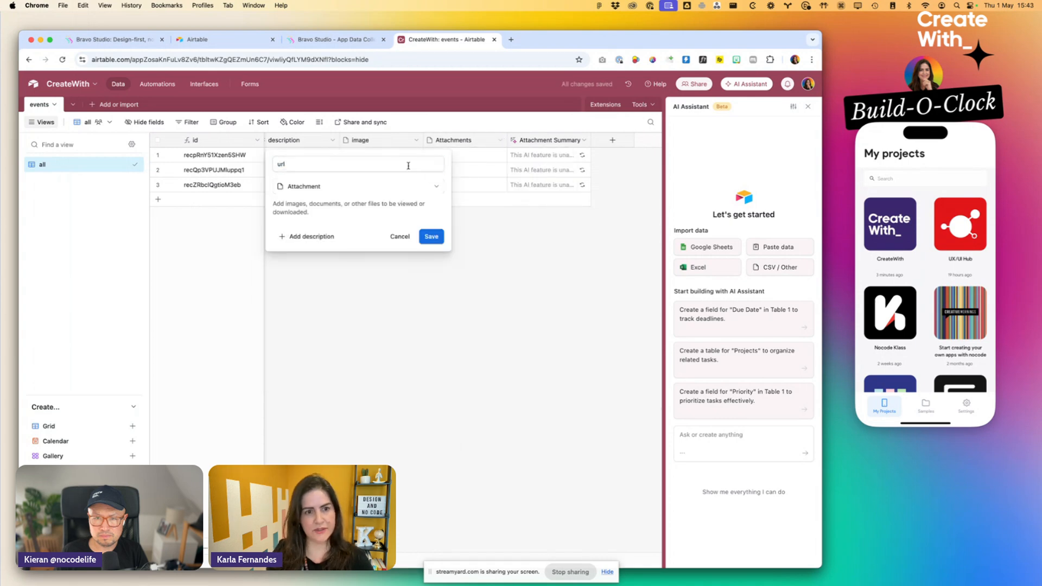
click(421, 188)
text(url)
click(426, 213)
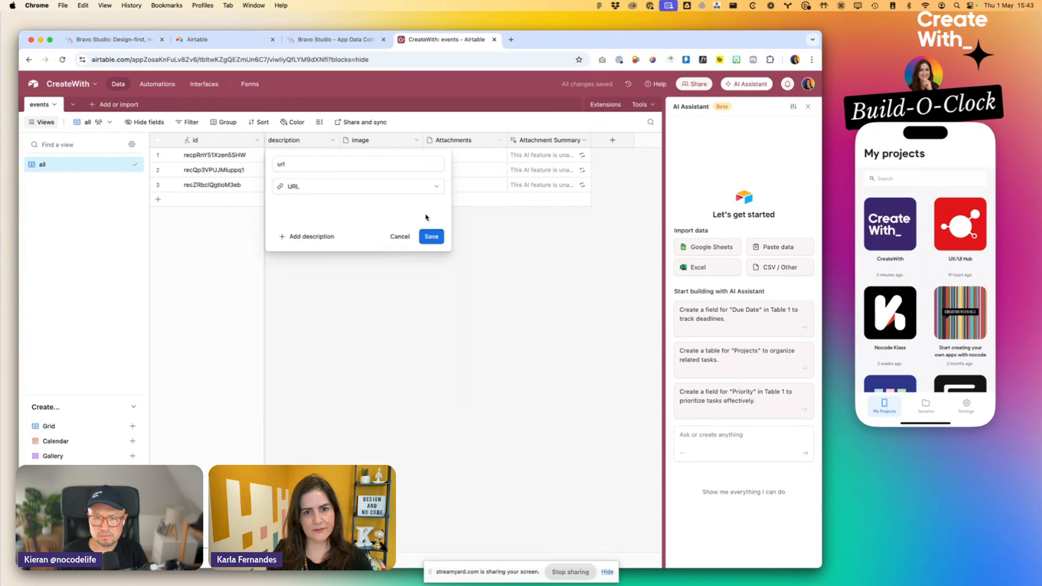
click(432, 236)
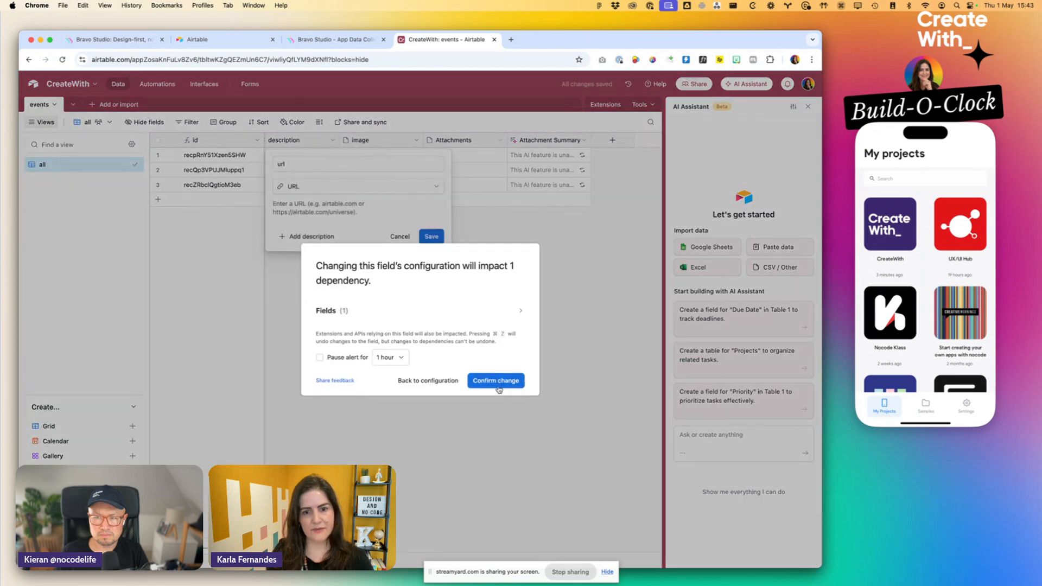
click(502, 383)
- Rename the Attachment Summary field as categoru and save the change
click(583, 141)
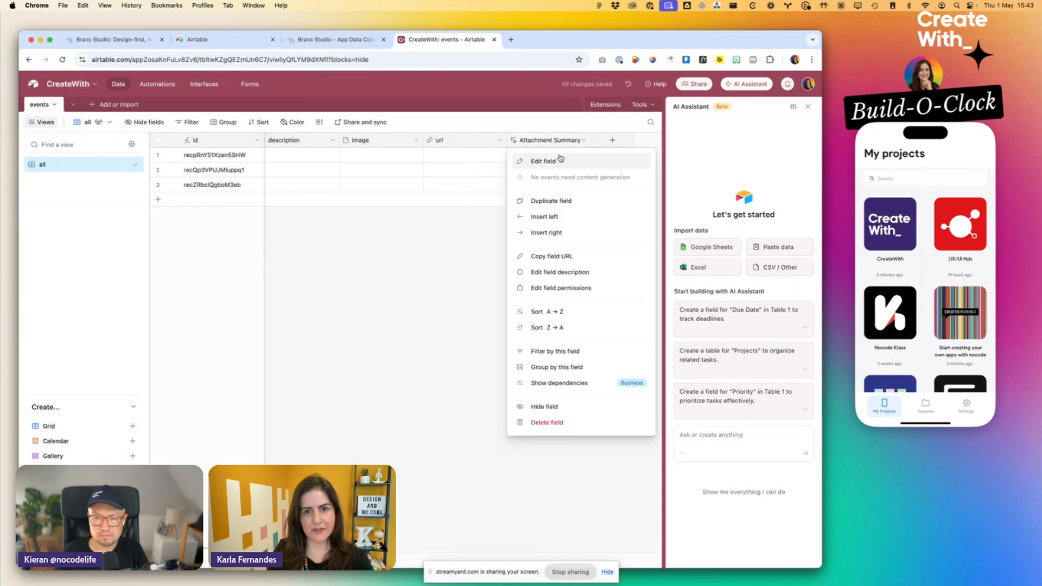
click(554, 161)
triple_click(441, 162)
text(categoru)
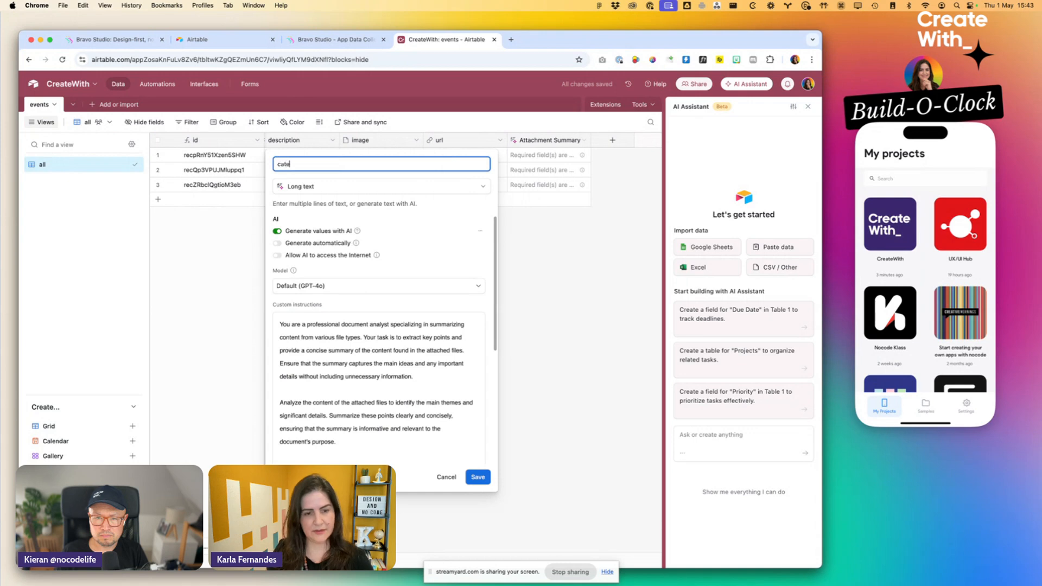
click(420, 191)
click(583, 142)
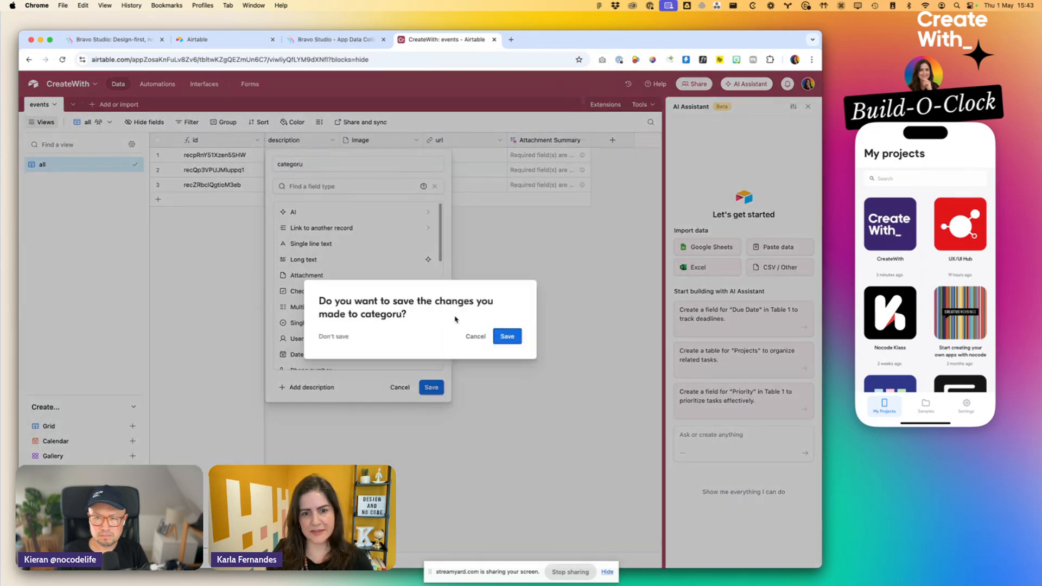
click(500, 335)
- Delete the categoru field from the events table
click(583, 140)
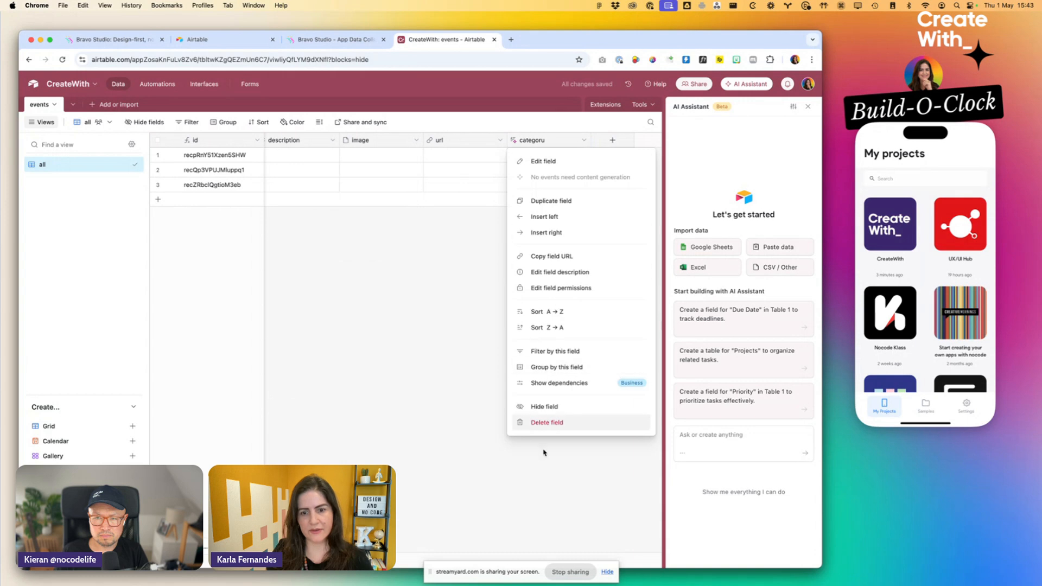
click(547, 423)
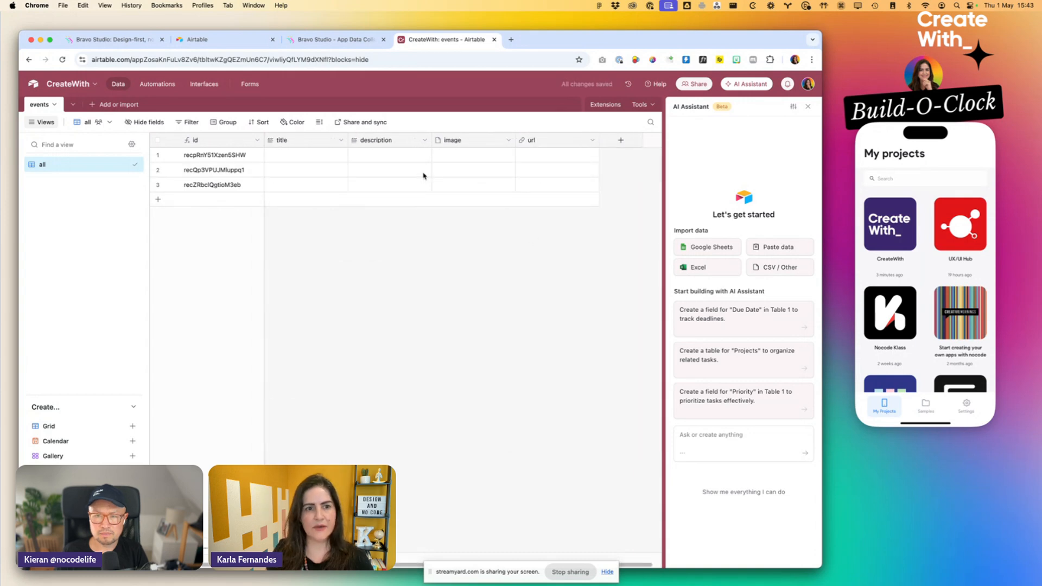
- Open createwith.com in a new browser tab and go to its section on in-person workshops before the conference
key(super+t)
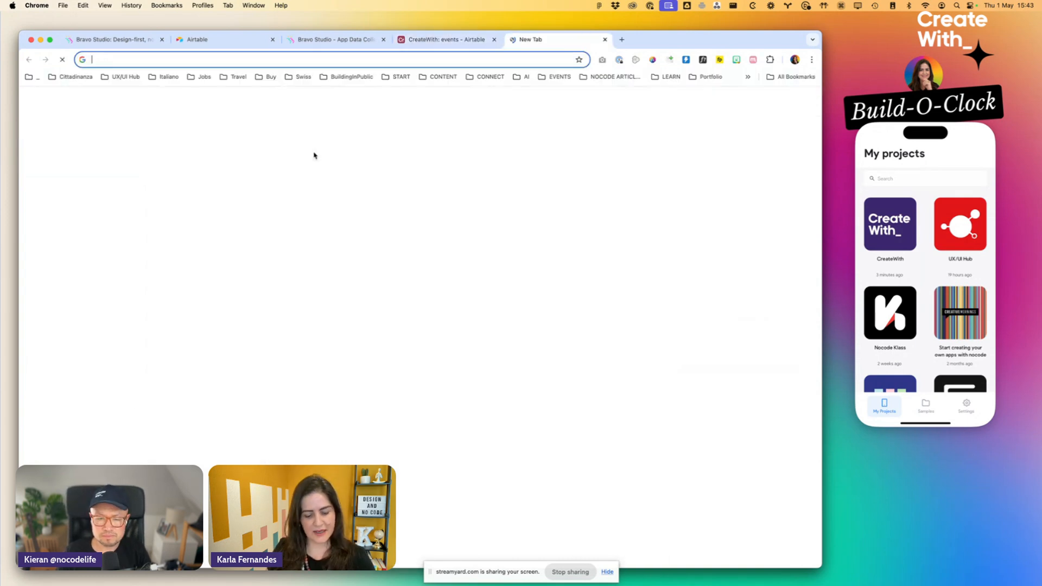
text(cr)
key(Return)
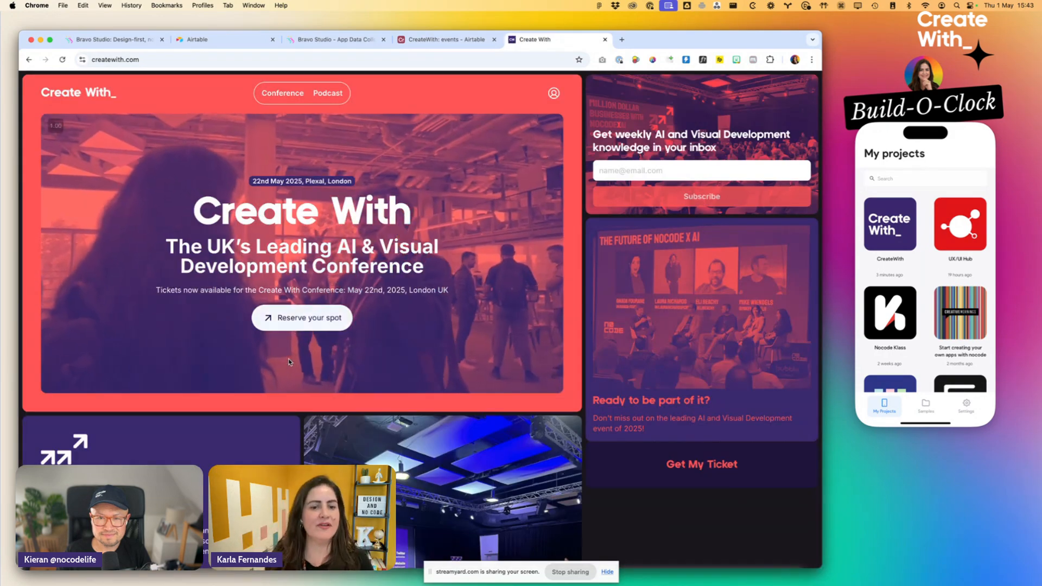
scroll(290, 366, down, 15)
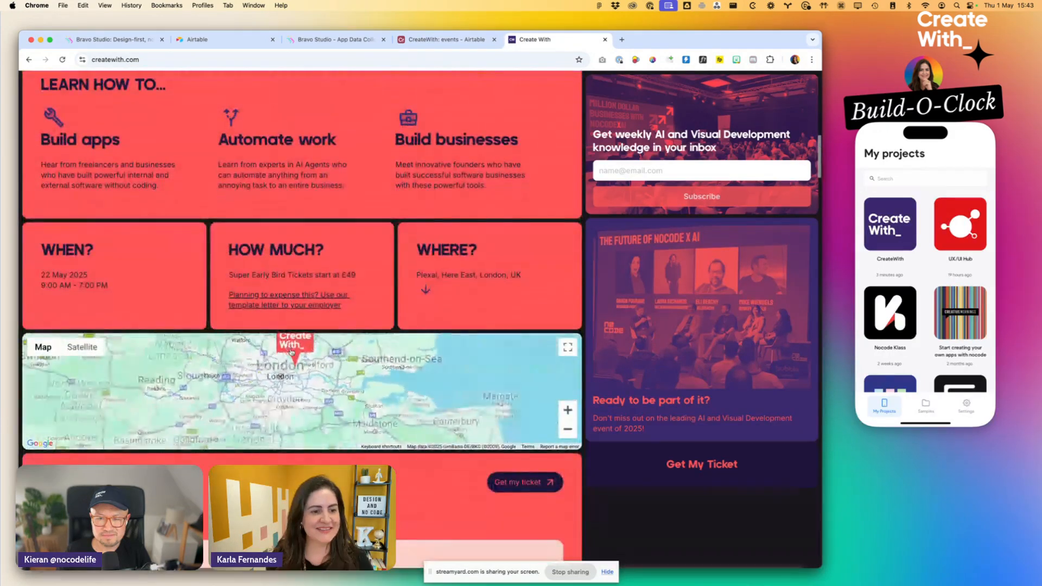
scroll(291, 352, down, 15)
scroll(302, 326, down, 20)
scroll(124, 427, down, 15)
scroll(124, 427, up, 5)
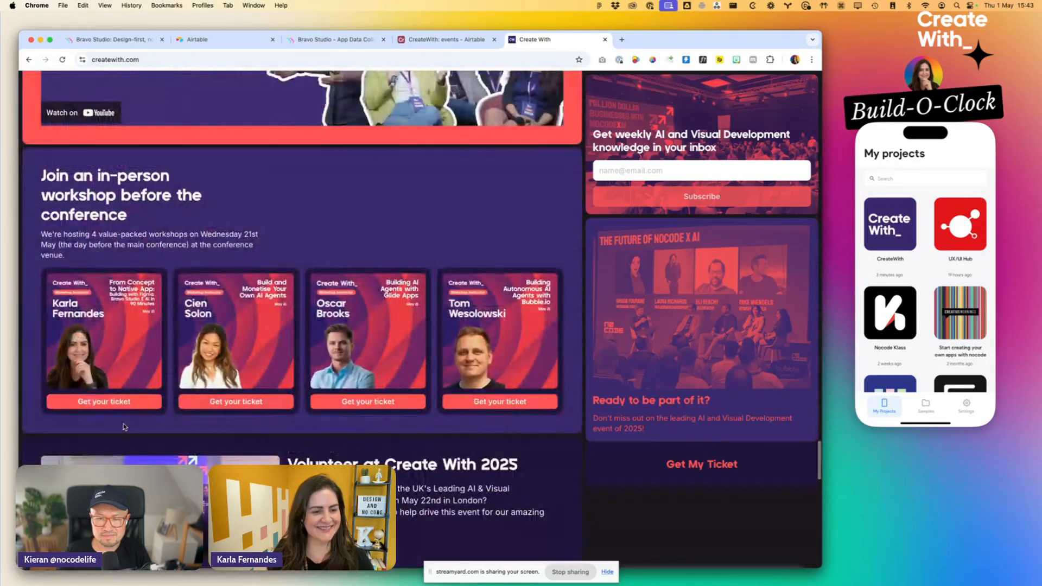
- Open the ticket pages of all four in-person workshops in separate tabs
super+click(115, 404)
super+click(234, 406)
super+click(351, 403)
super+click(500, 402)
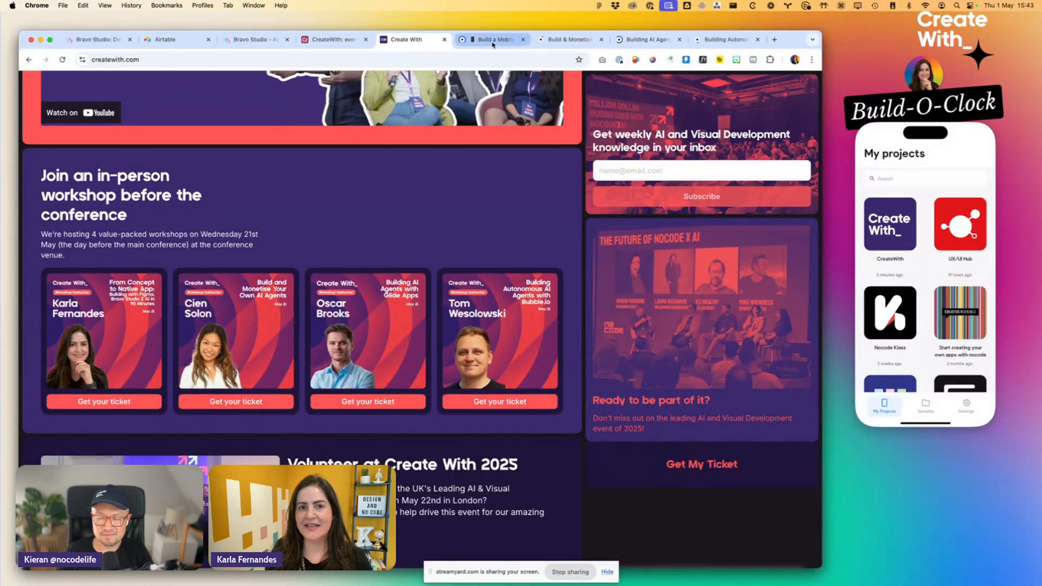
- Copy the event title "Build a Mobile App in Just 90 Minutes!" into the first record's title in the events table
click(493, 44)
drag(369, 111, 570, 137)
key(cmd+c)
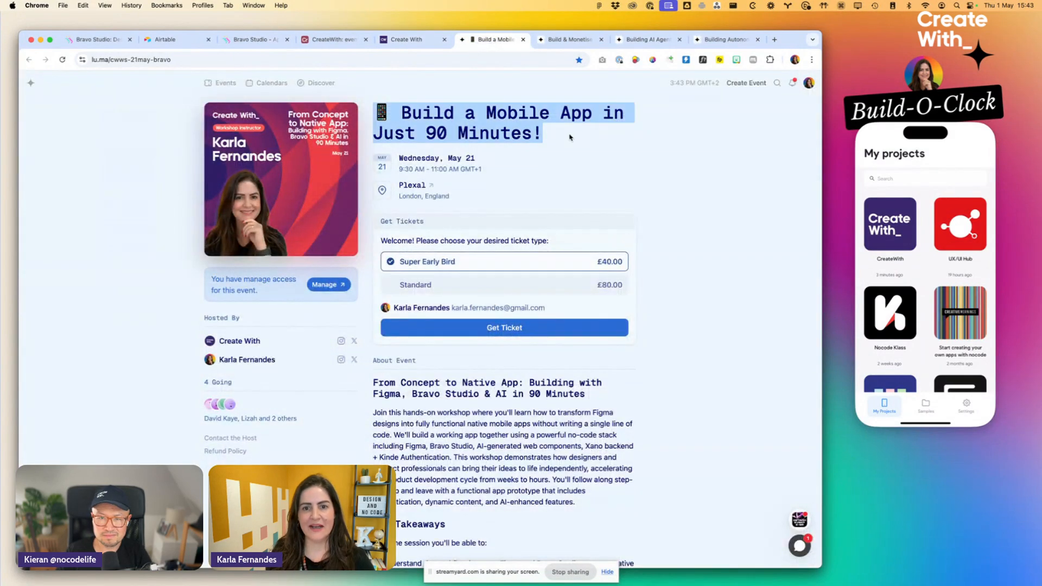
click(312, 39)
click(298, 155)
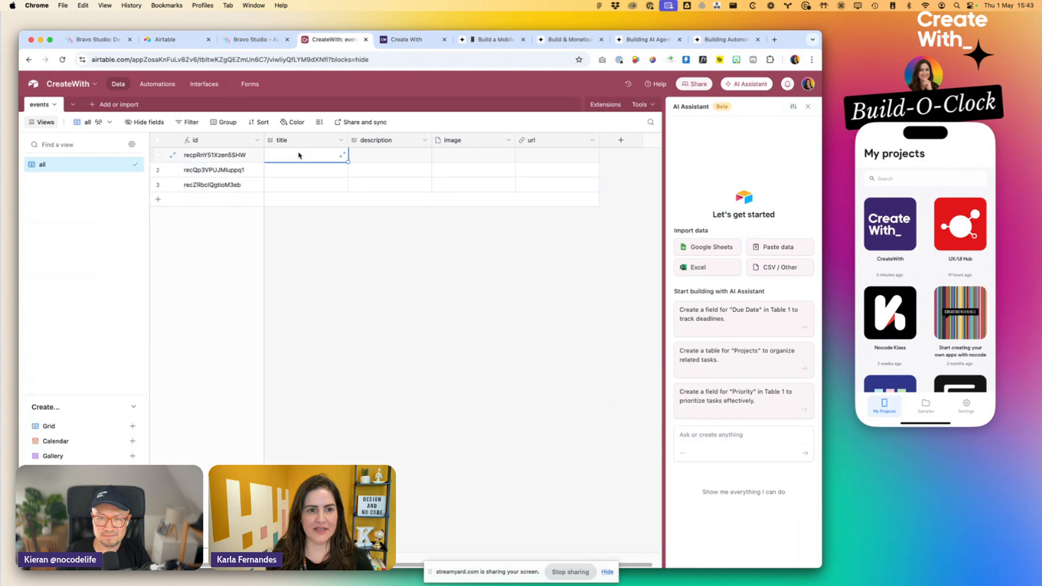
key(cmd+v)
- Copy the event title "Build & Monetise Your Own AI Agents" into the second record's title in the events table
click(412, 39)
click(491, 39)
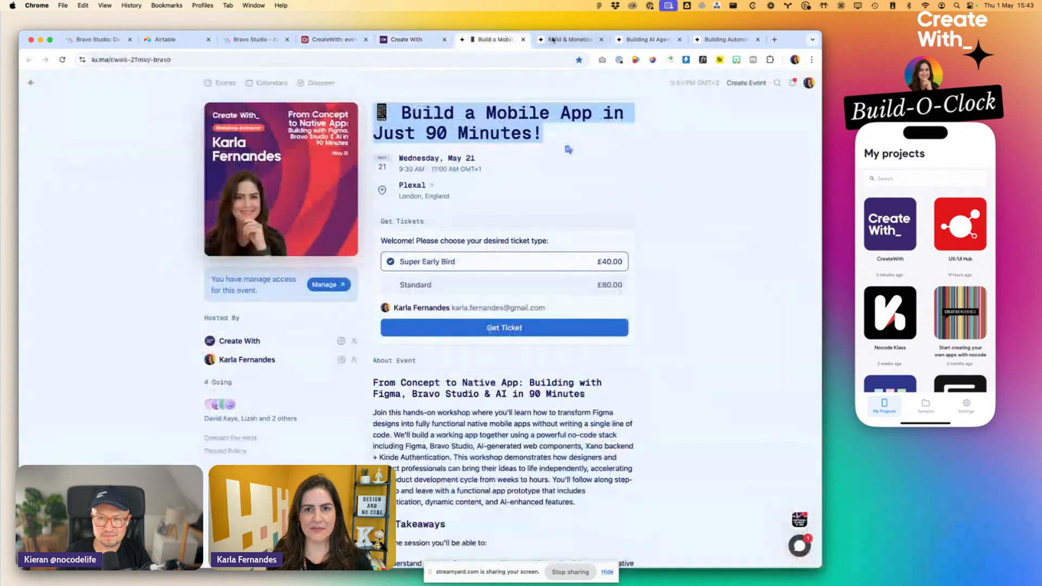
click(552, 39)
mouse_move(370, 123)
mouse_down()
mouse_move(622, 150)
mouse_move(495, 161)
mouse_move(375, 131)
mouse_up()
key(cmd+c)
click(334, 39)
click(339, 173)
key(cmd+v)
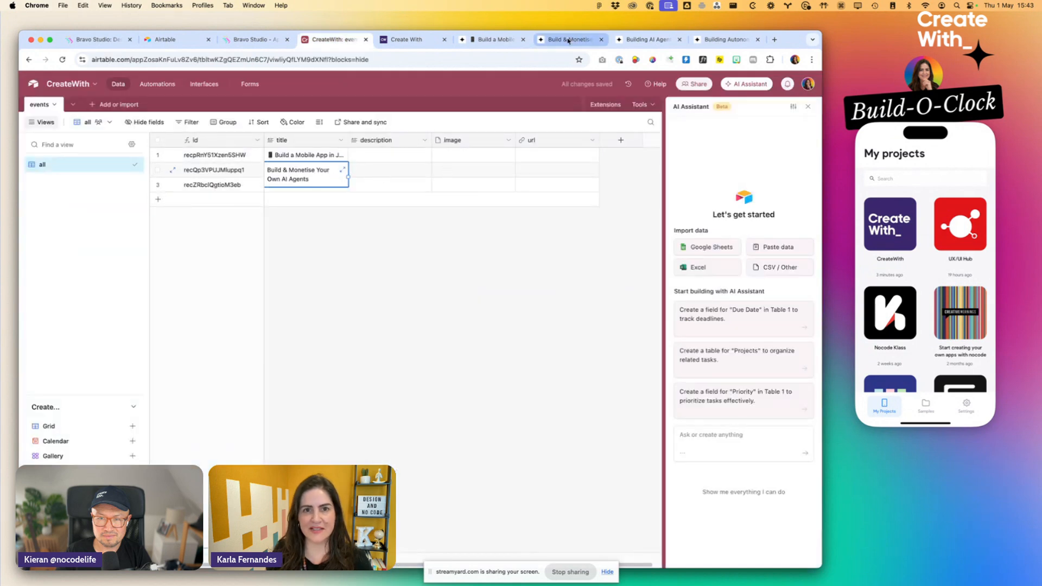
- Copy the event title of the Building AI Agents with Glide workshop into the third record's title in the events table
click(569, 40)
click(647, 39)
drag(381, 123, 588, 147)
key(cmd+c)
click(334, 40)
click(300, 186)
key(cmd+v)
click(300, 199)
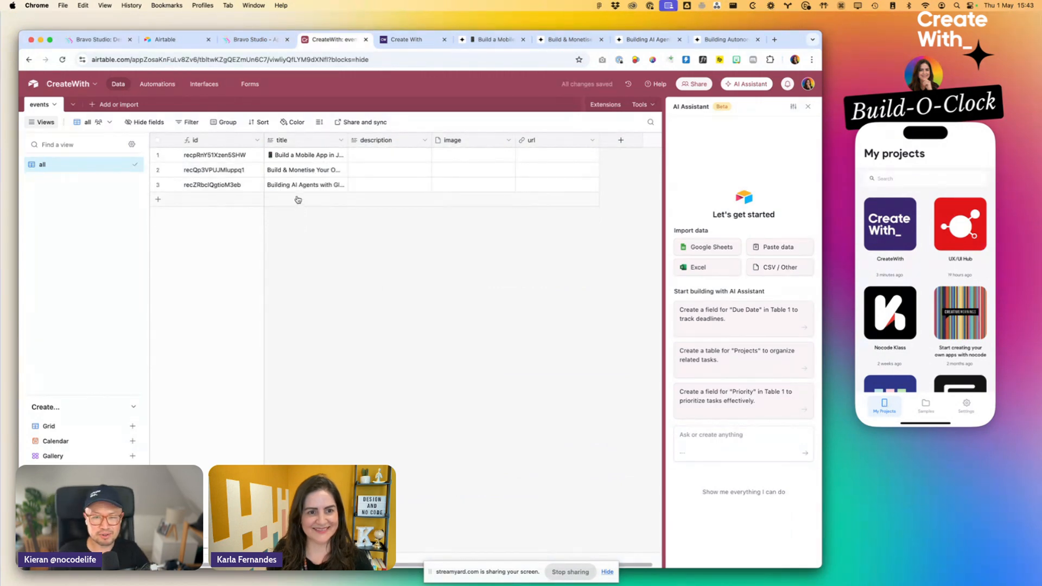
- Copy the event title "Building Autonomous AI Agents with Bubble.io" into the title of a new fourth record in the events table
click(715, 40)
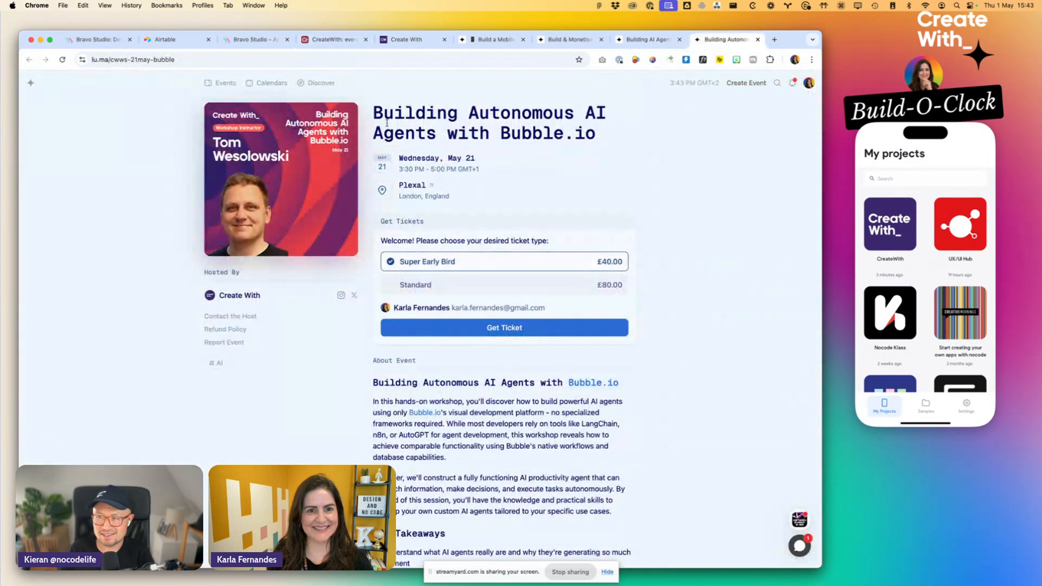
drag(374, 112, 608, 141)
click(356, 42)
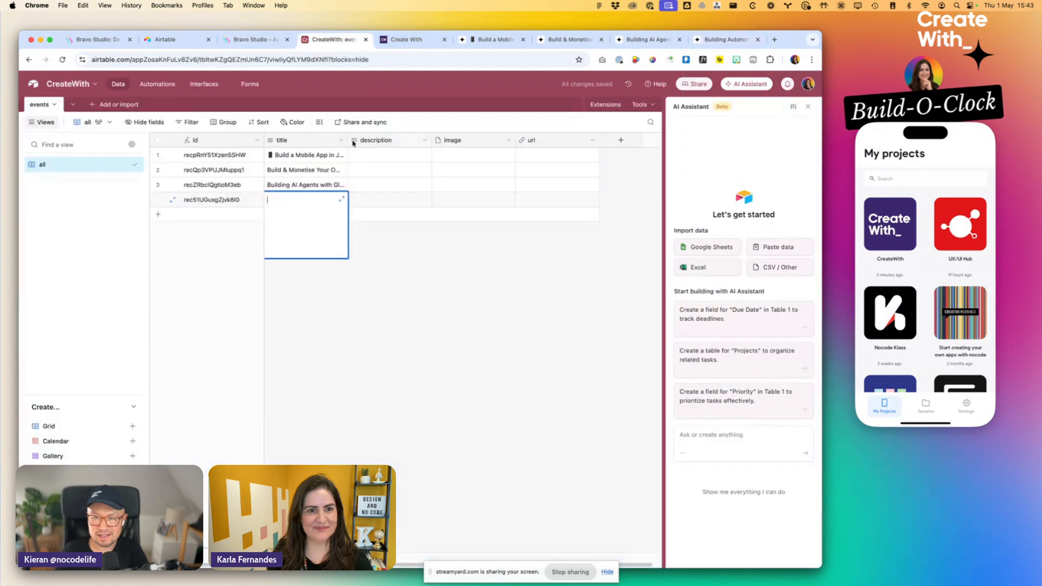
key(super+v)
- Copy the "From Concept to Native App" heading and intro paragraph from the mobile app workshop page into the first record's description
click(382, 154)
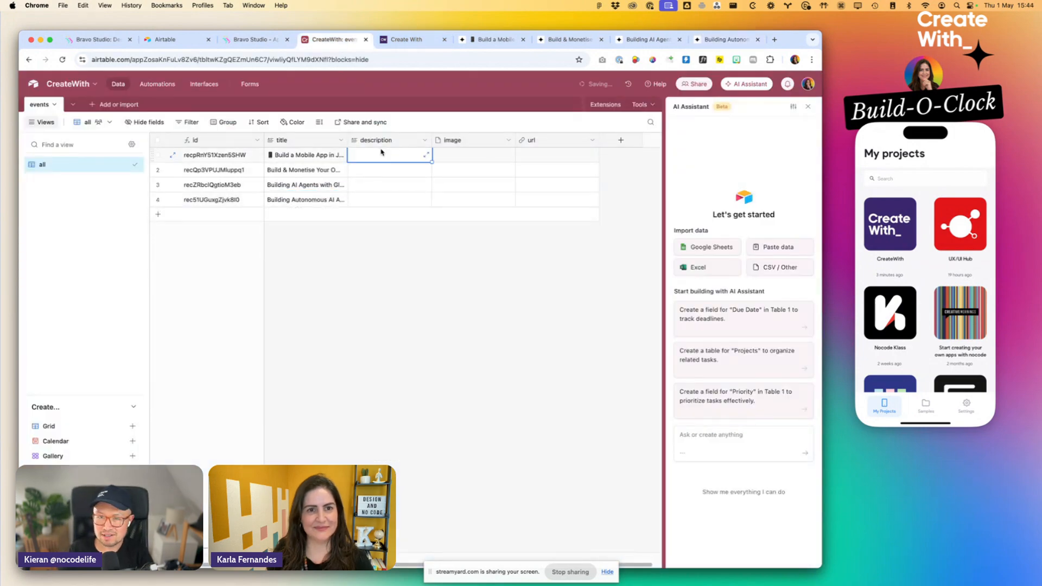
click(406, 39)
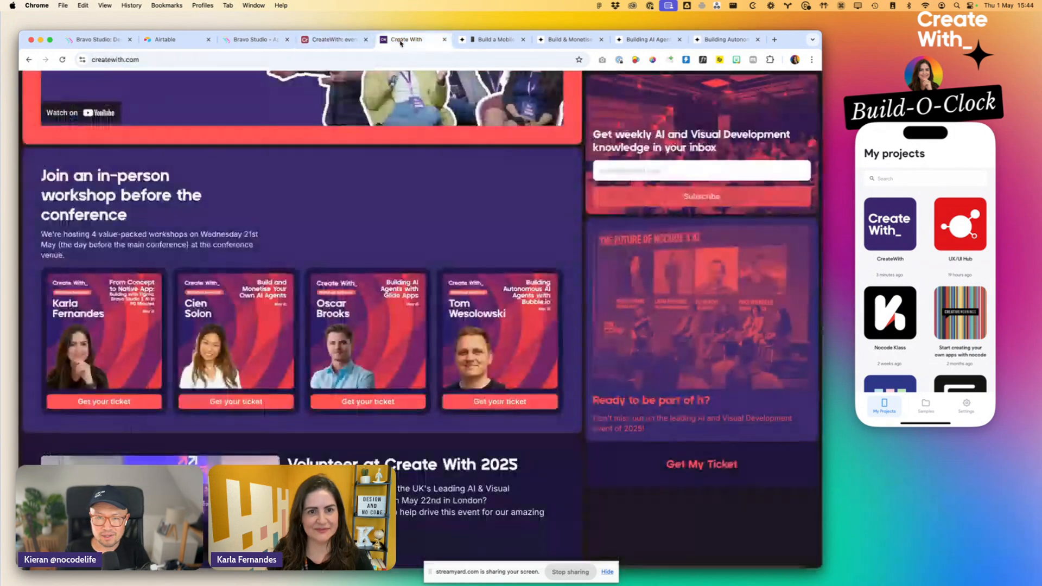
click(486, 41)
scroll(373, 215, down, 3)
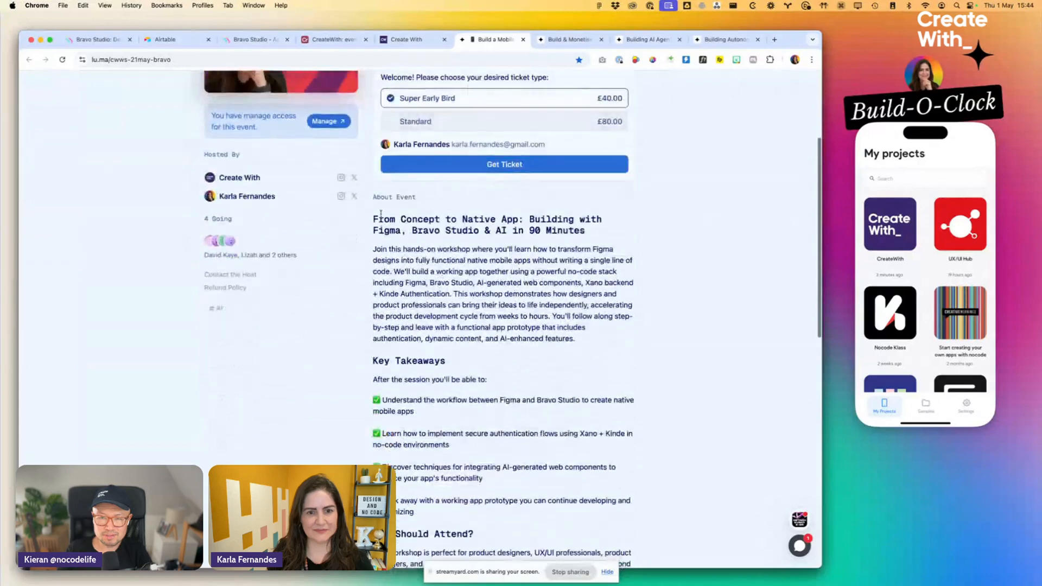
drag(377, 215, 577, 338)
key(super+c)
click(334, 40)
key(super+v)
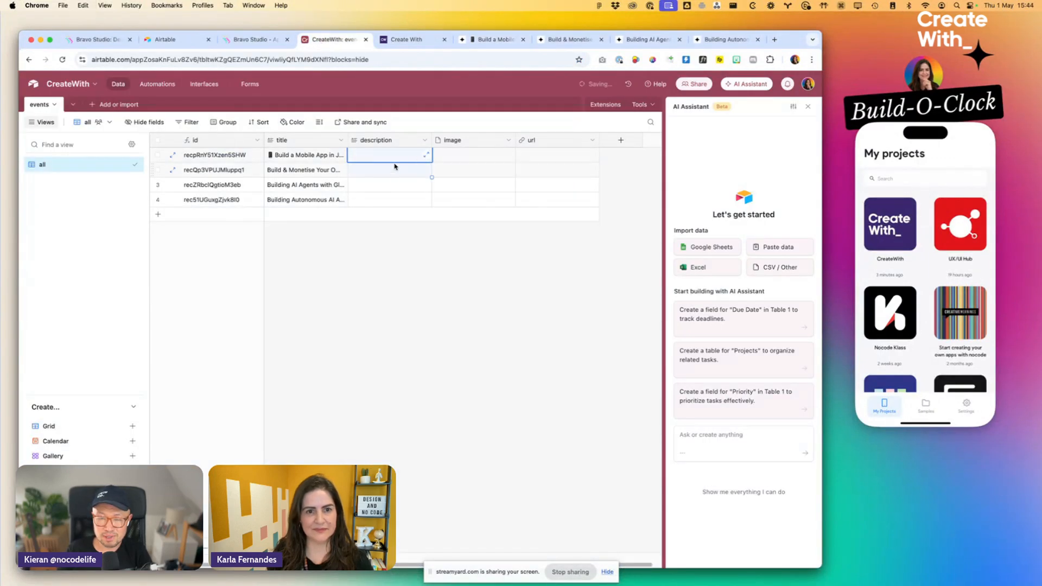
key(super+z)
double_click(393, 157)
key(super+v)
key(Escape)
- Copy the "AI Without Code: Build & Monetise Your Own AI Agents" heading and intro paragraph into the second record's description
click(379, 170)
click(556, 40)
scroll(374, 279, down, 5)
drag(374, 279, 468, 356)
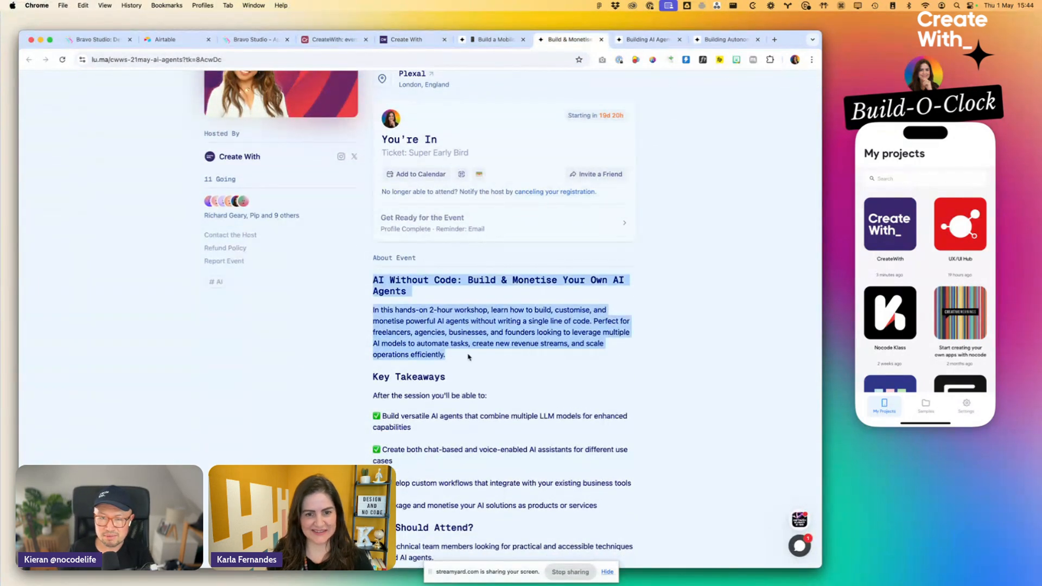
click(333, 40)
double_click(404, 169)
click(469, 172)
click(397, 172)
key(super+v)
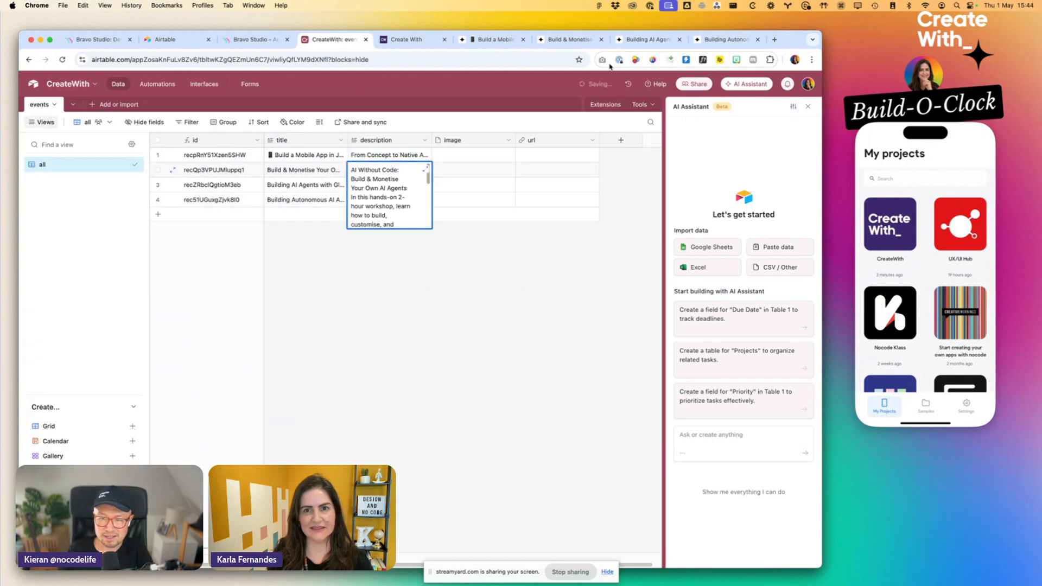
- Copy the "Building AI Agents with V88" heading and intro paragraph from the Glide workshop page into the third record's description
click(638, 42)
scroll(462, 310, down, 5)
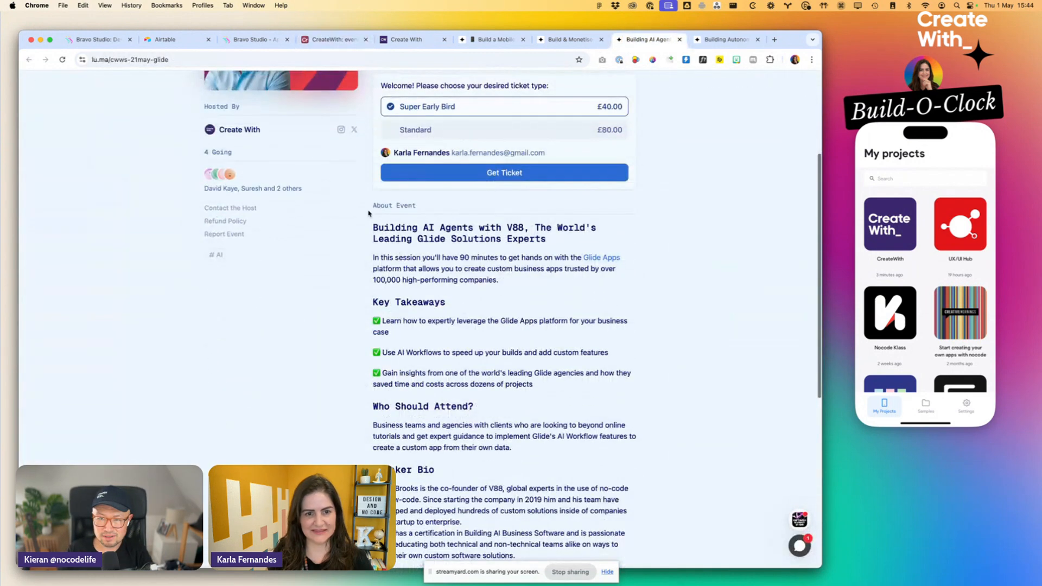
drag(523, 287, 383, 228)
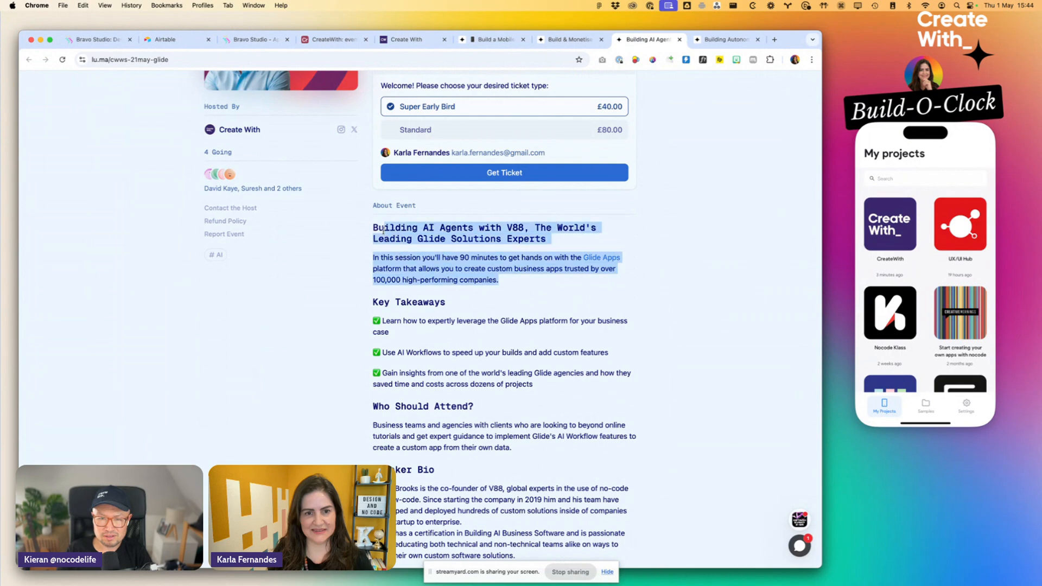
scroll(373, 228, up, 5)
click(334, 39)
click(476, 201)
click(377, 183)
key(super+v)
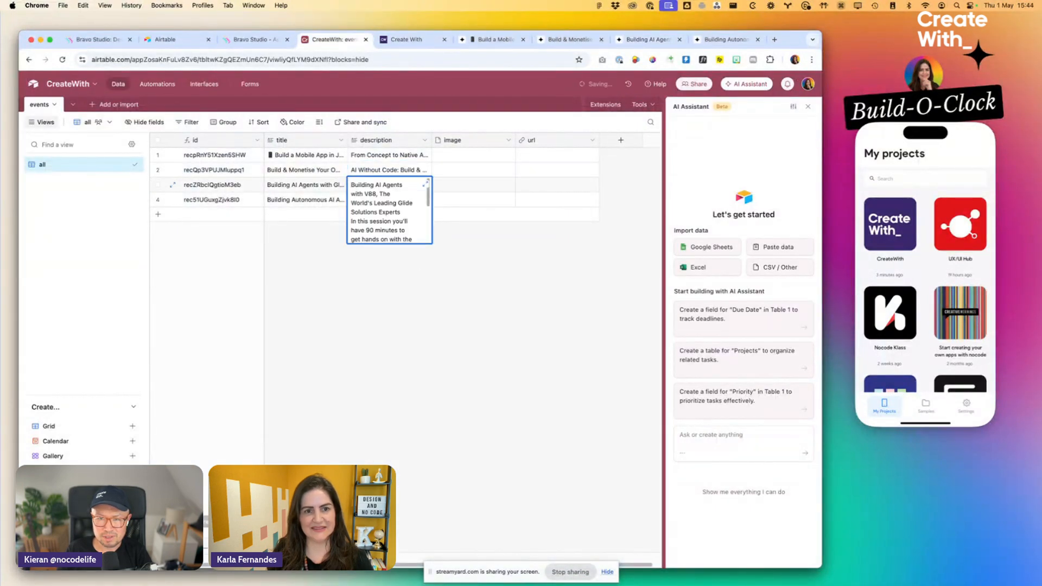
click(334, 436)
- Copy the About Event heading and first paragraph of the Bubble.io workshop into the fourth record's description
click(726, 40)
scroll(441, 323, down, 1)
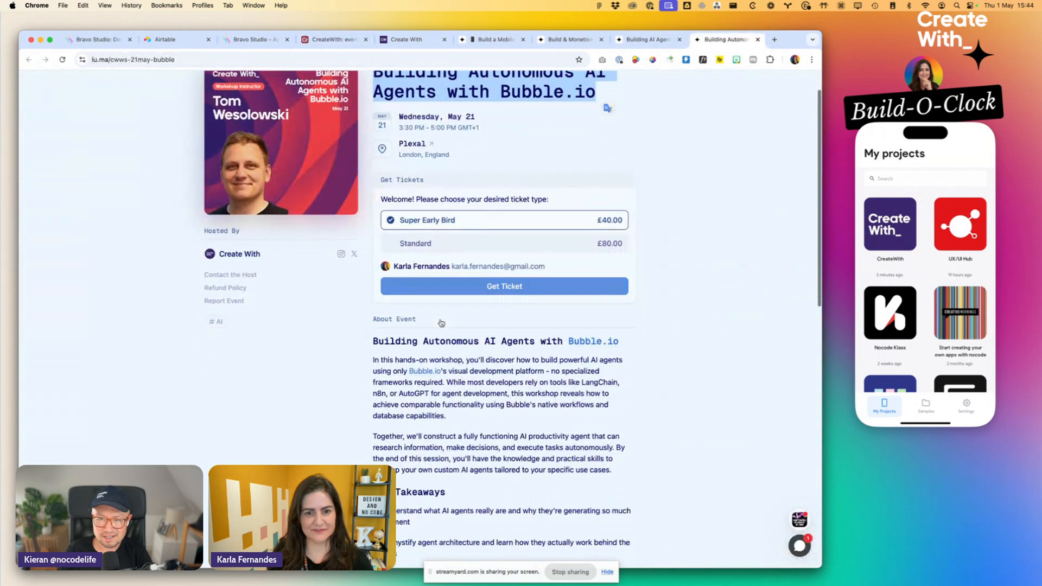
drag(374, 336, 447, 417)
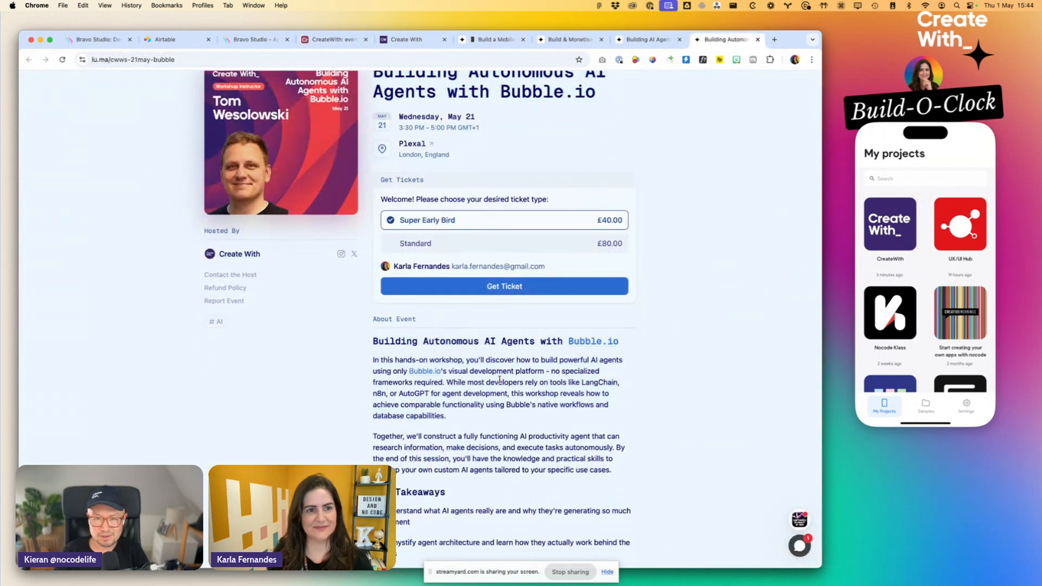
scroll(500, 380, up, 1)
click(332, 39)
click(371, 199)
key(super+v)
click(472, 359)
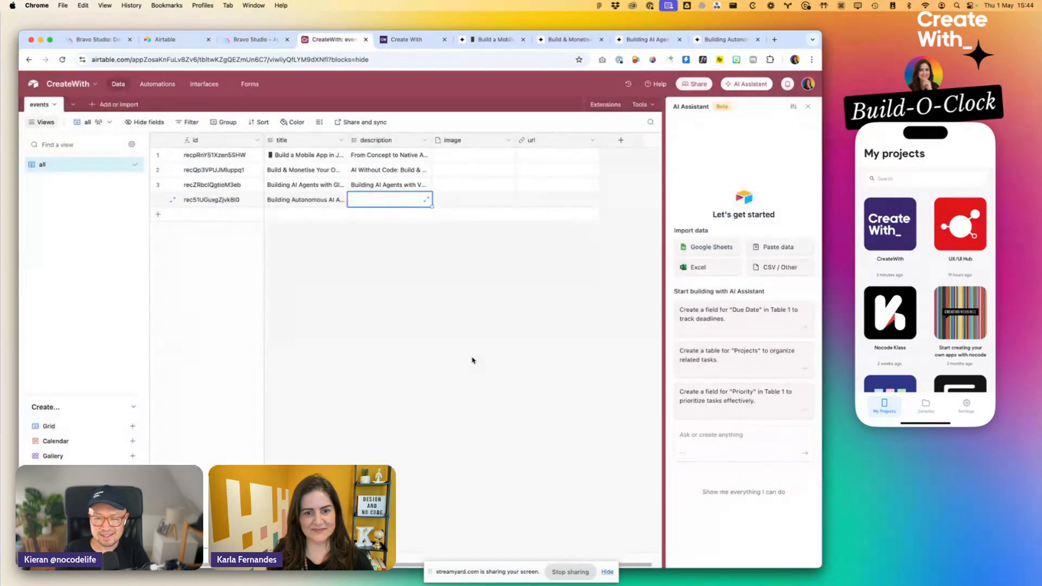
double_click(380, 203)
key(super+v)
click(507, 291)
- Copy the mobile app workshop's page address, lu.ma/cwws-21may-bravo, into the first record's url field
click(546, 158)
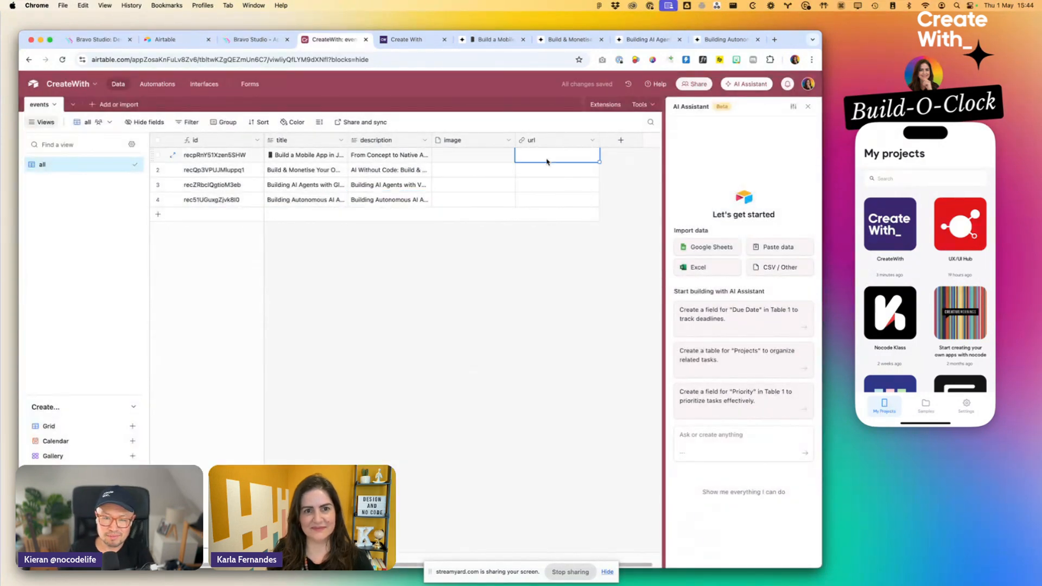
click(491, 41)
click(309, 61)
key(super+c)
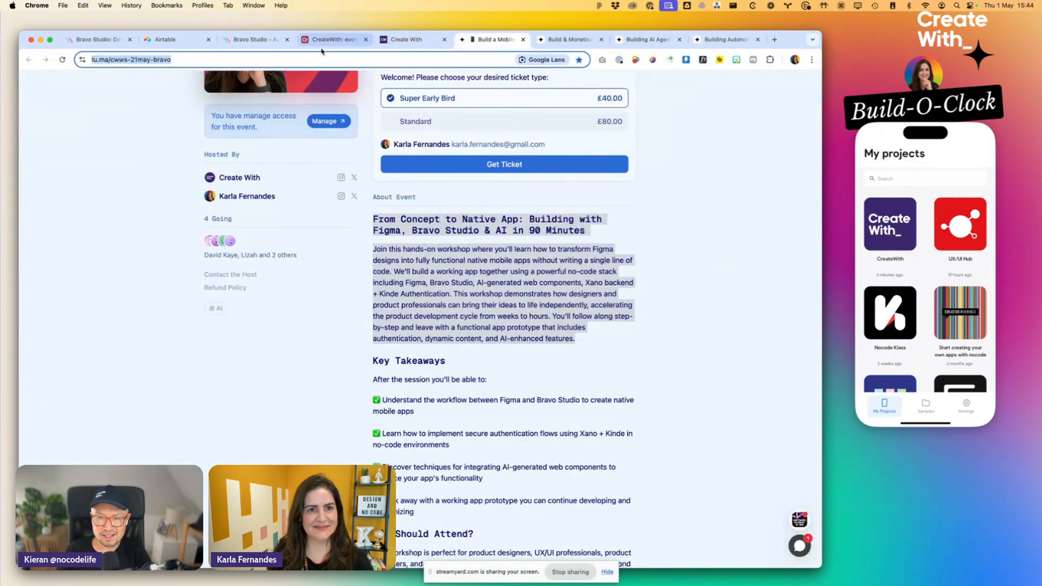
click(335, 41)
key(super+v)
- Copy the page address of the Build & Monetise Your Own AI Agents workshop into the second record's url field
click(569, 39)
click(310, 60)
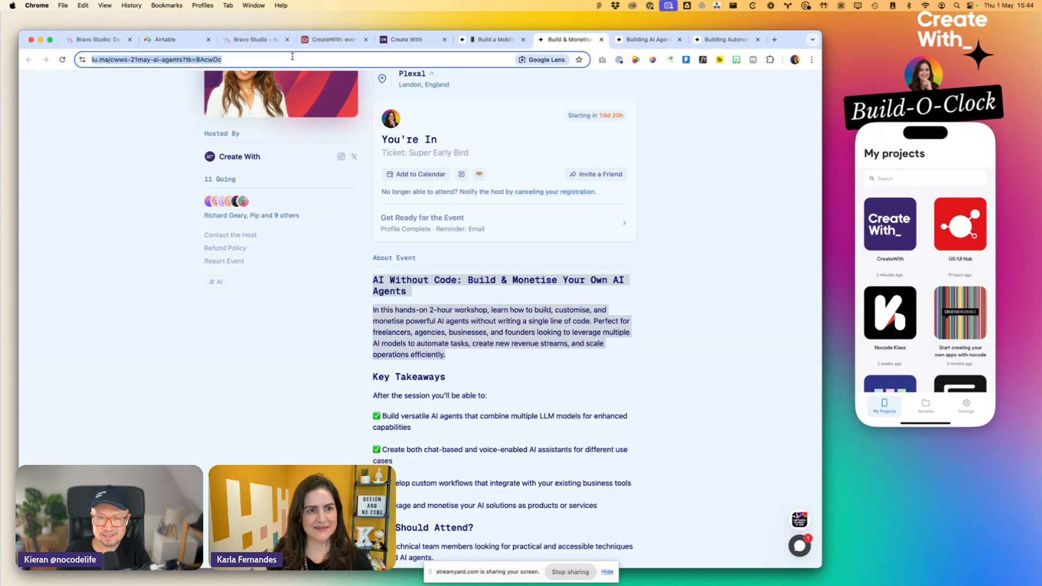
key(super+c)
click(313, 40)
click(559, 171)
key(super+v)
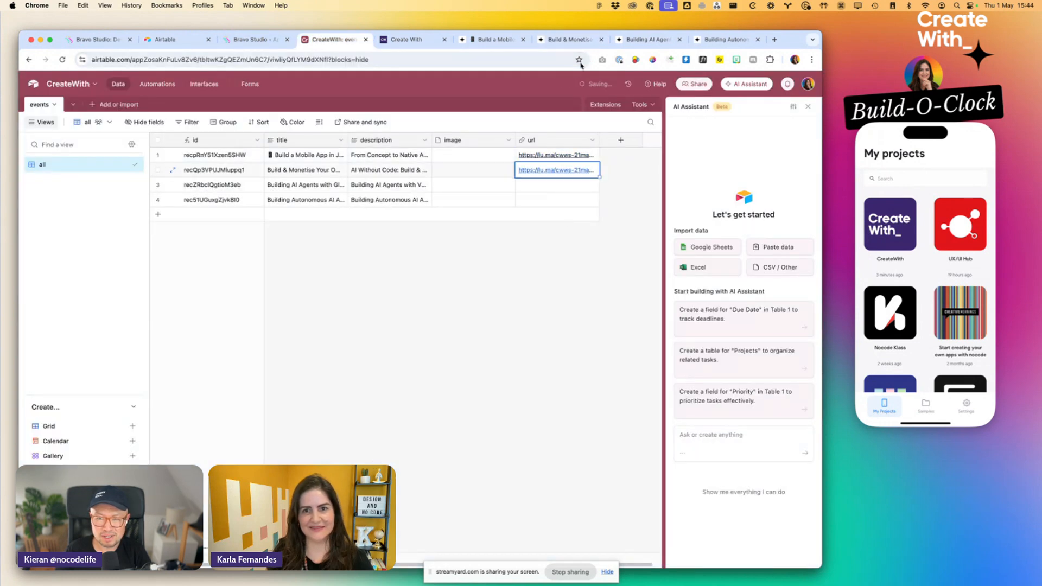
- Copy the Glide workshop's page address, lu.ma/cwws-21may-glide, into the third record's url field
click(634, 42)
click(309, 59)
key(super+c)
click(335, 39)
click(559, 185)
key(super+v)
- Copy the Bubble.io workshop's page address, lu.ma/cwws-21may-bubble, into the fourth record's url field
click(722, 39)
click(211, 60)
key(super+c)
click(323, 41)
click(535, 200)
key(super+v)
- Capture a screenshot of the mobile app workshop's cover image and attach it to the first record's image field
click(491, 39)
click(540, 348)
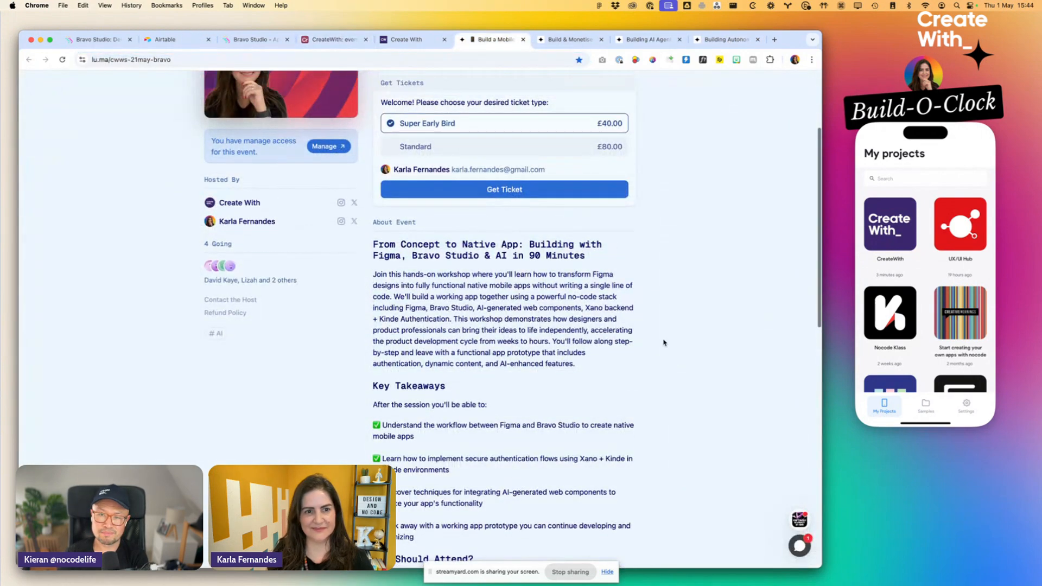
scroll(541, 347, up, 3)
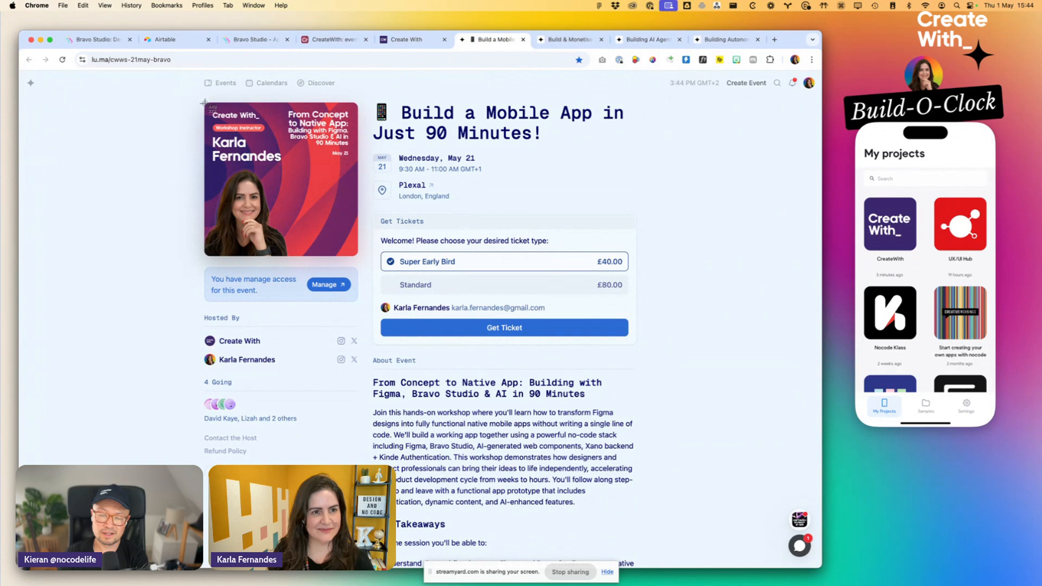
drag(205, 103, 358, 256)
click(418, 40)
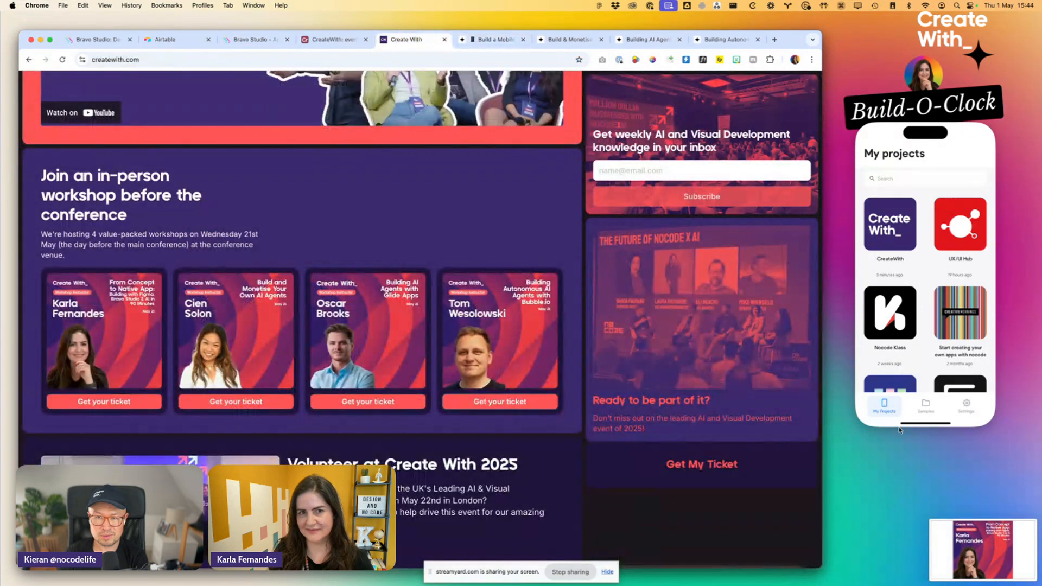
click(332, 39)
drag(975, 574, 462, 156)
- Capture a screenshot of the Build & Monetise workshop's cover image and attach it to the second record's image field
click(571, 43)
key(super+shift+4)
key(Escape)
scroll(158, 167, up, 5)
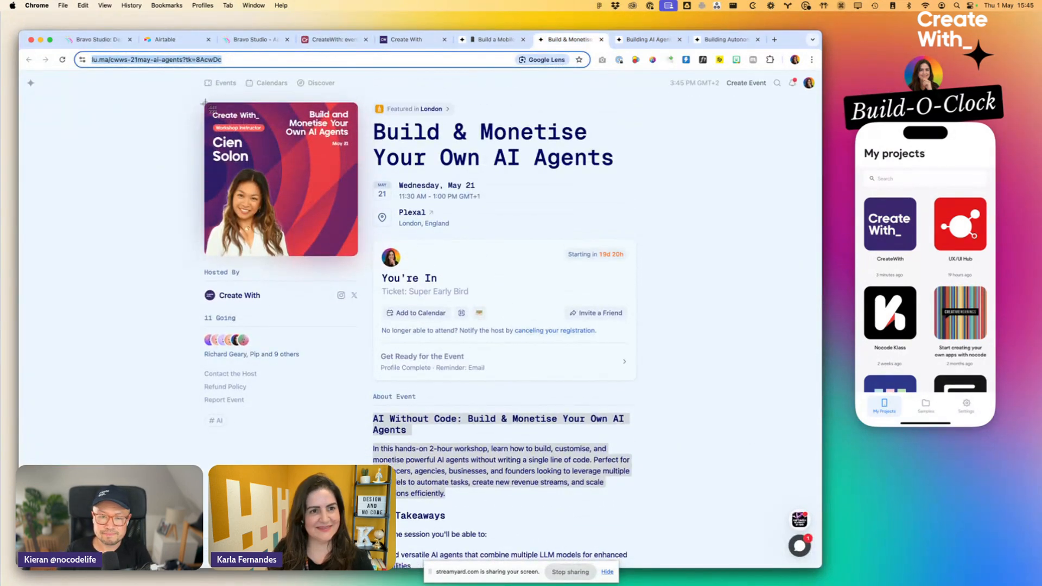
drag(205, 104, 356, 255)
click(399, 39)
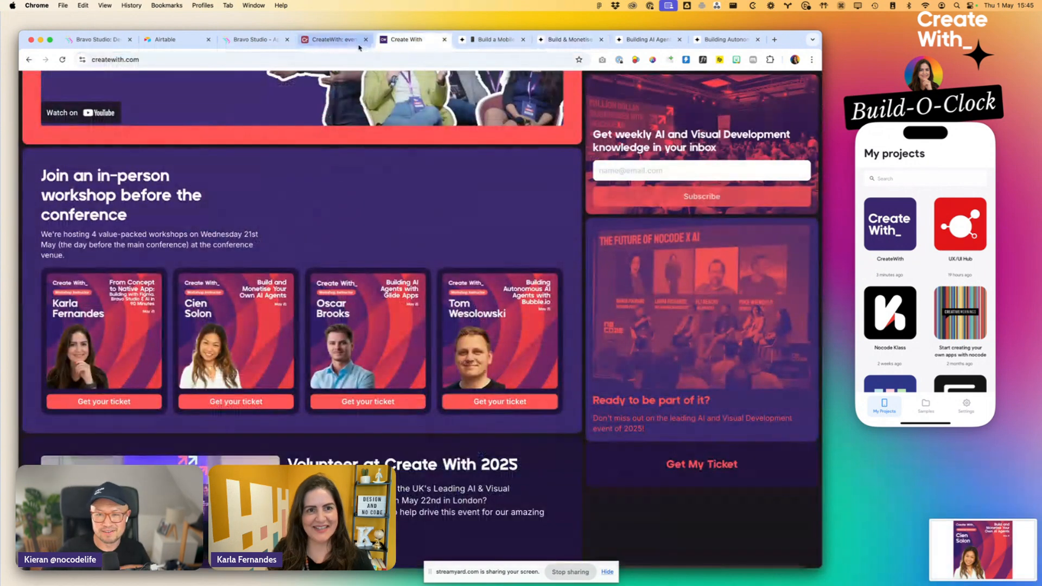
click(358, 41)
drag(1000, 536, 502, 171)
- Capture a screenshot of the Glide workshop's cover image and attach it to the third record's image field
click(638, 40)
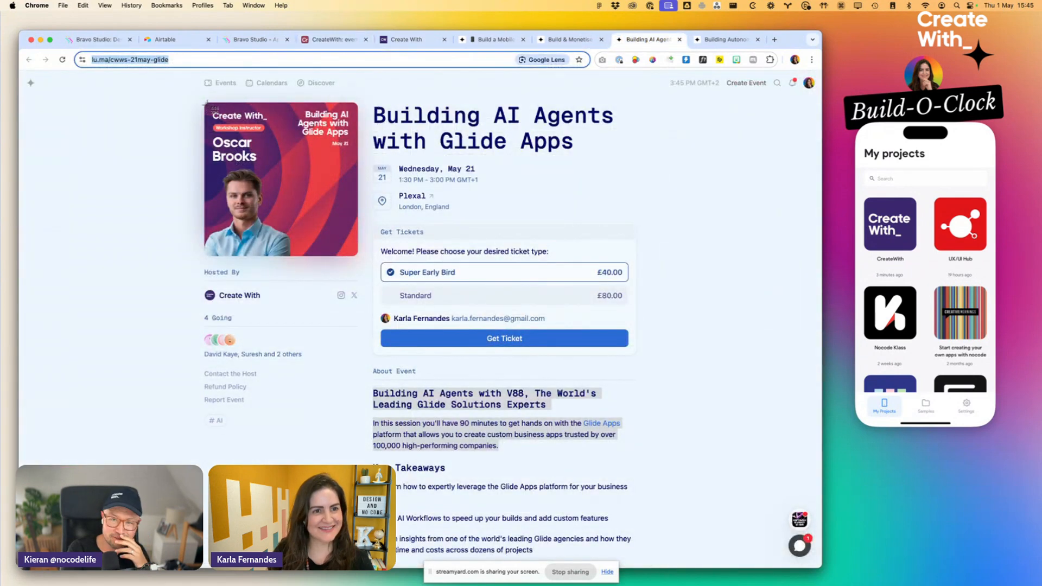
drag(205, 103, 356, 255)
click(318, 42)
drag(913, 544, 448, 188)
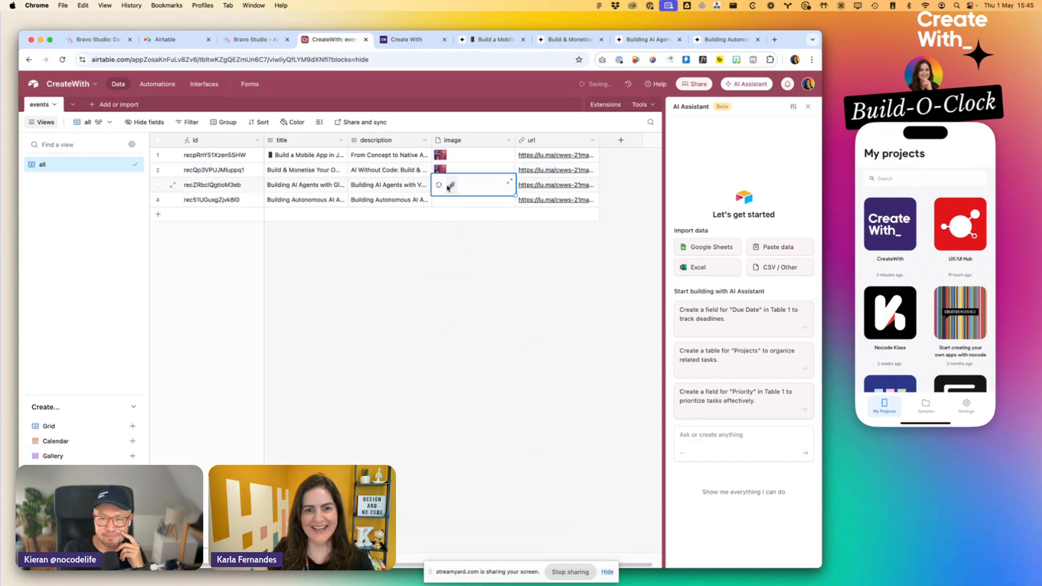
- Capture a screenshot of the Bubble.io workshop's cover image and attach it to the fourth record's image field
click(728, 41)
drag(205, 102, 357, 255)
click(340, 40)
drag(982, 548, 462, 202)
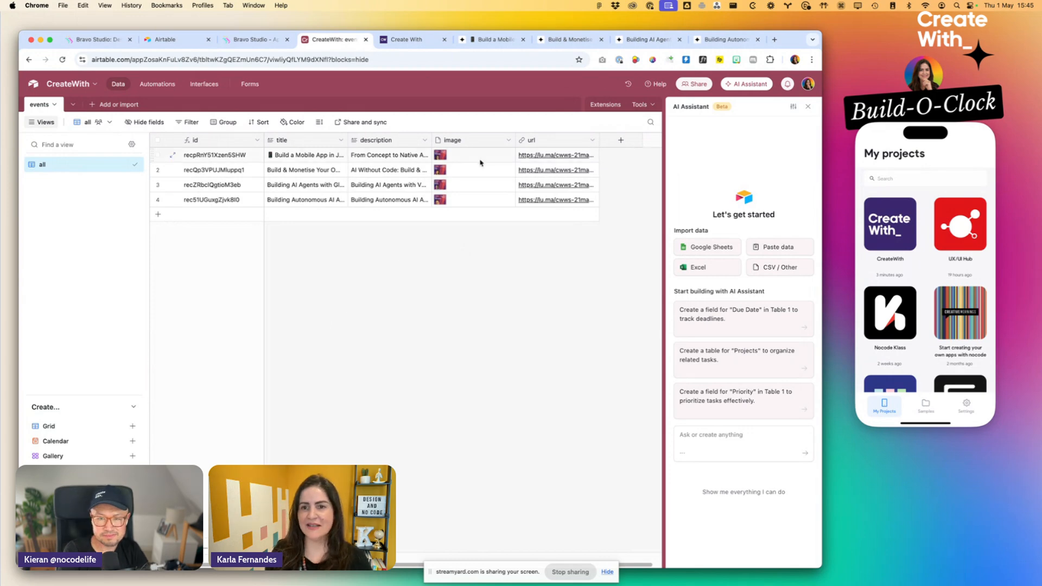
- Close the AI Assistant, open the Builder hub and start a new personal access token named CreateWith
click(807, 107)
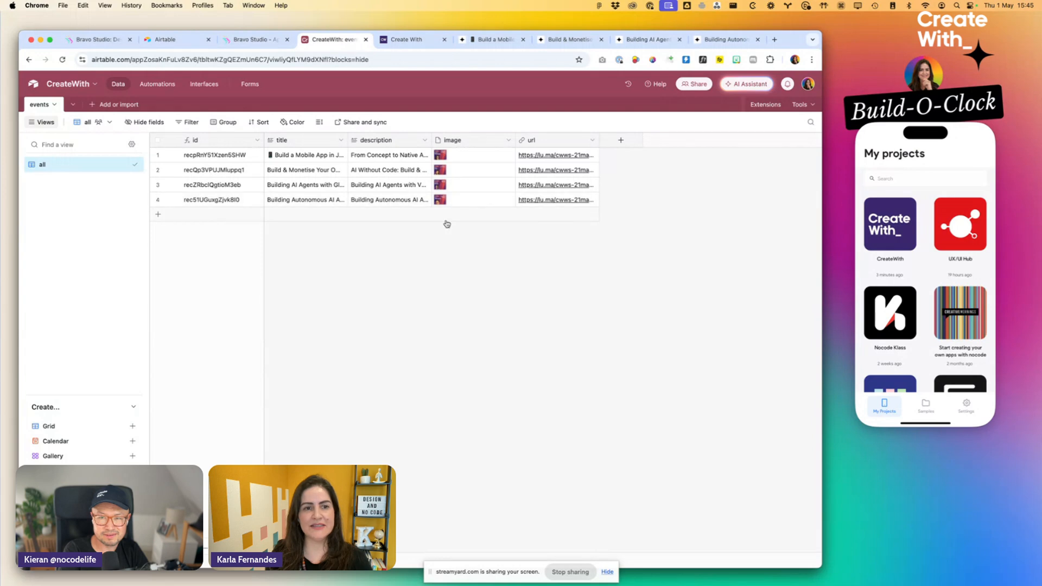
click(807, 85)
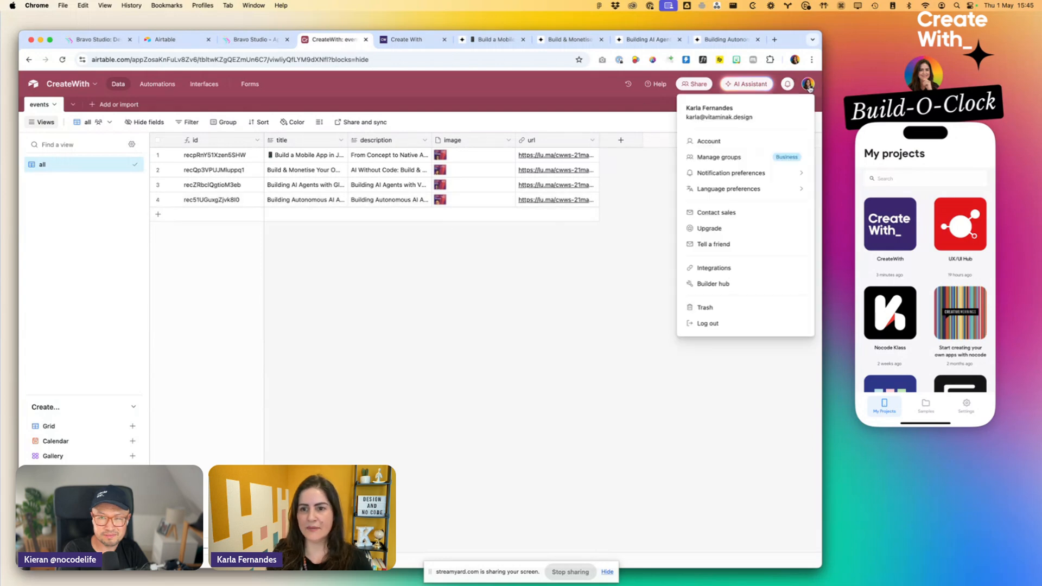
click(711, 284)
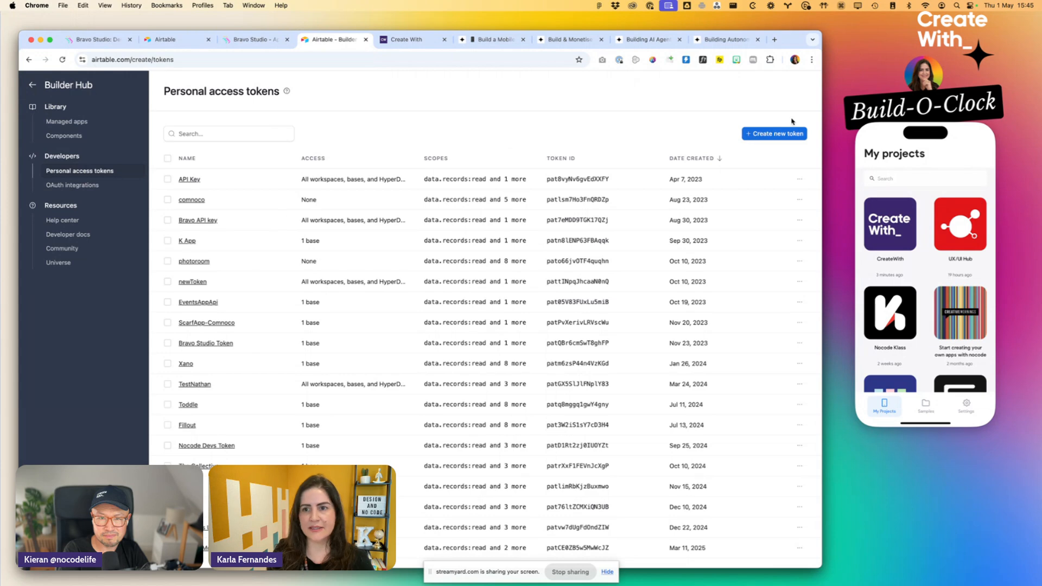
click(785, 134)
text(CreateWith)
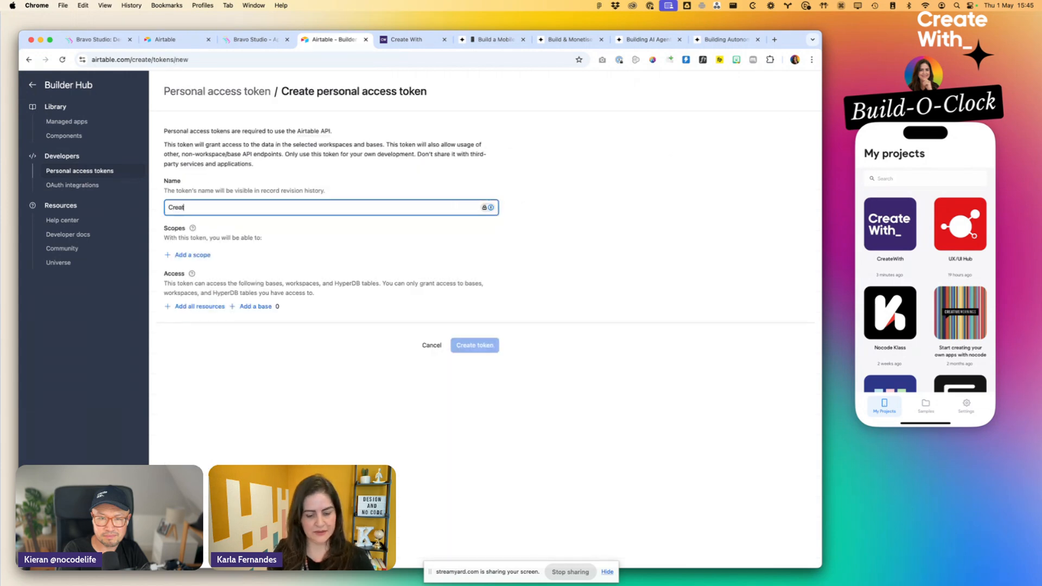
- Add the scopes data.records:read, data.recordComments:read and schema.bases:read to the CreateWith token
click(191, 254)
click(199, 303)
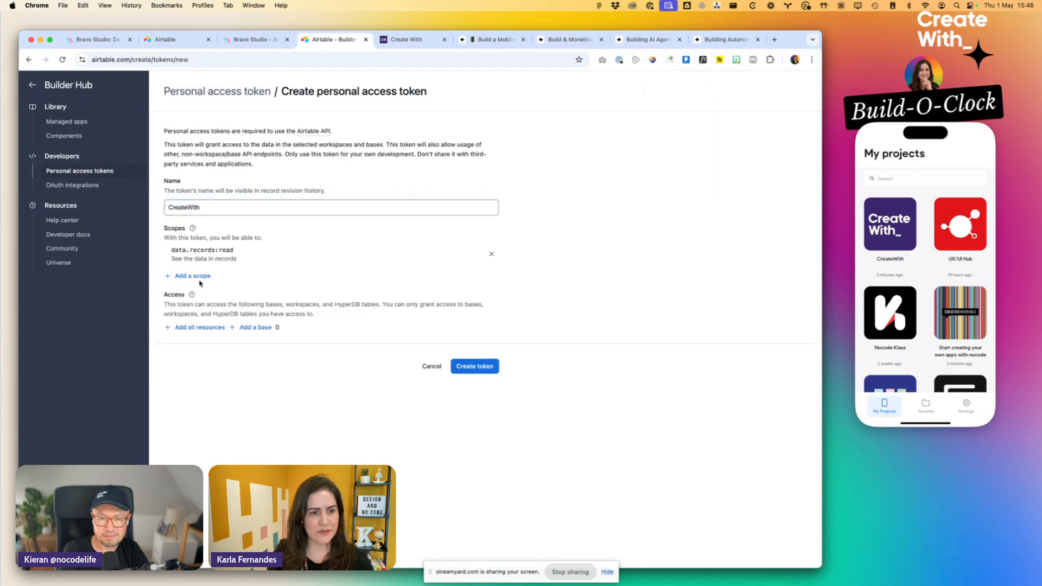
click(199, 276)
click(220, 347)
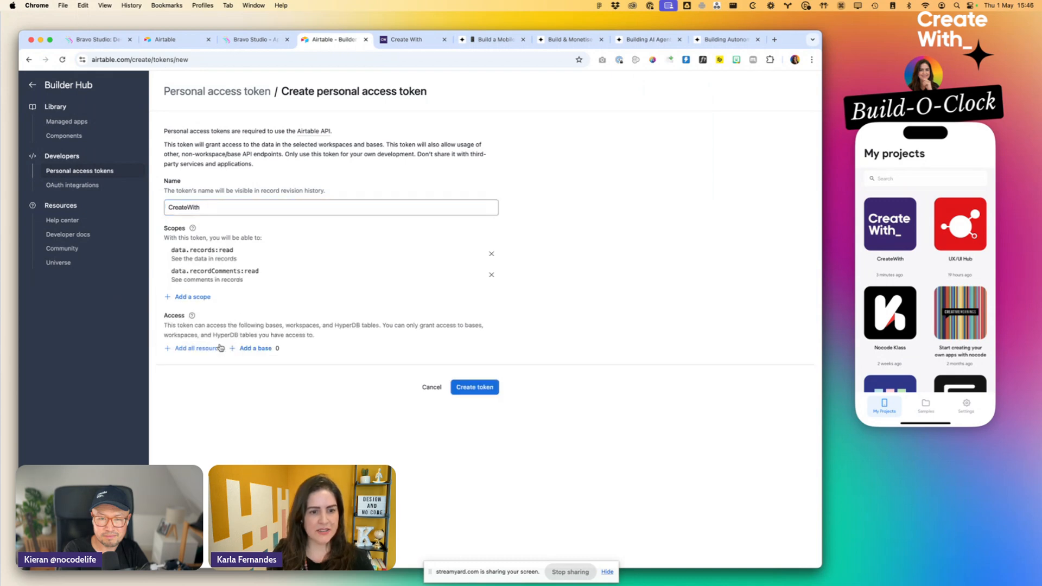
click(205, 300)
scroll(240, 352, down, 2)
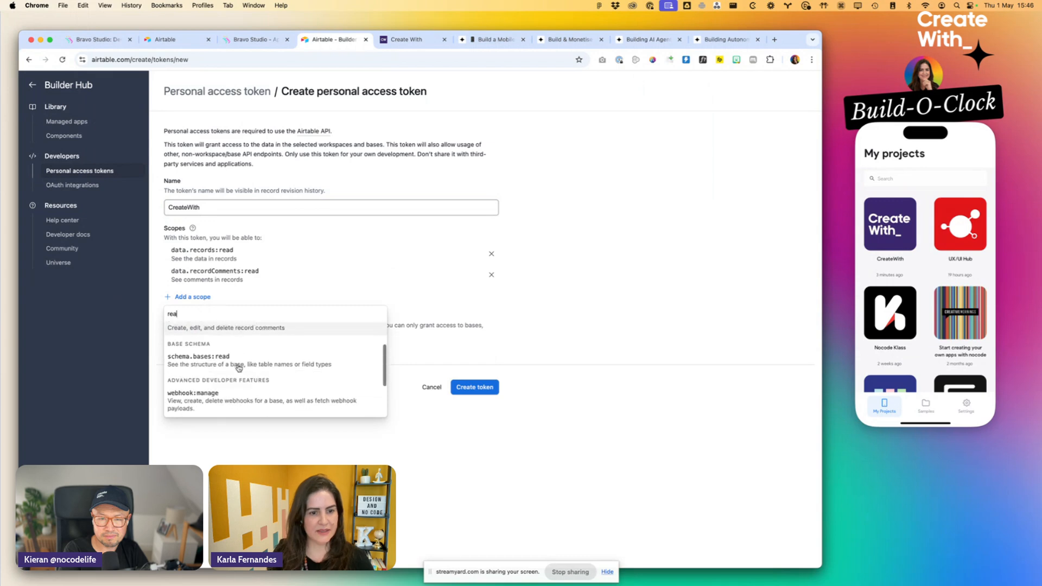
click(235, 363)
- Search the remaining token scopes for "rea" to look for further read permissions
click(191, 318)
text(re)
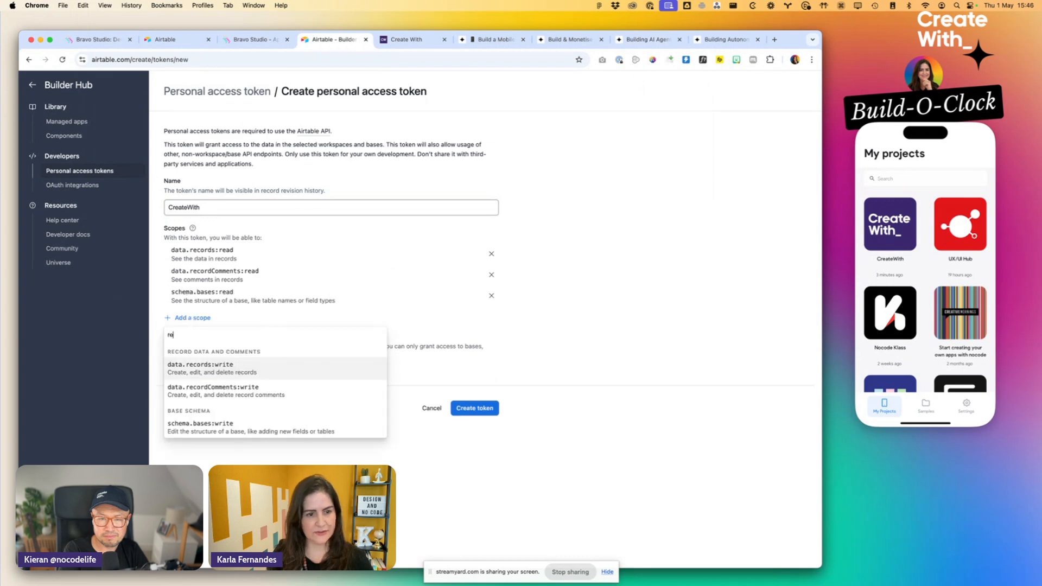
text(a)
scroll(239, 384, down, 5)
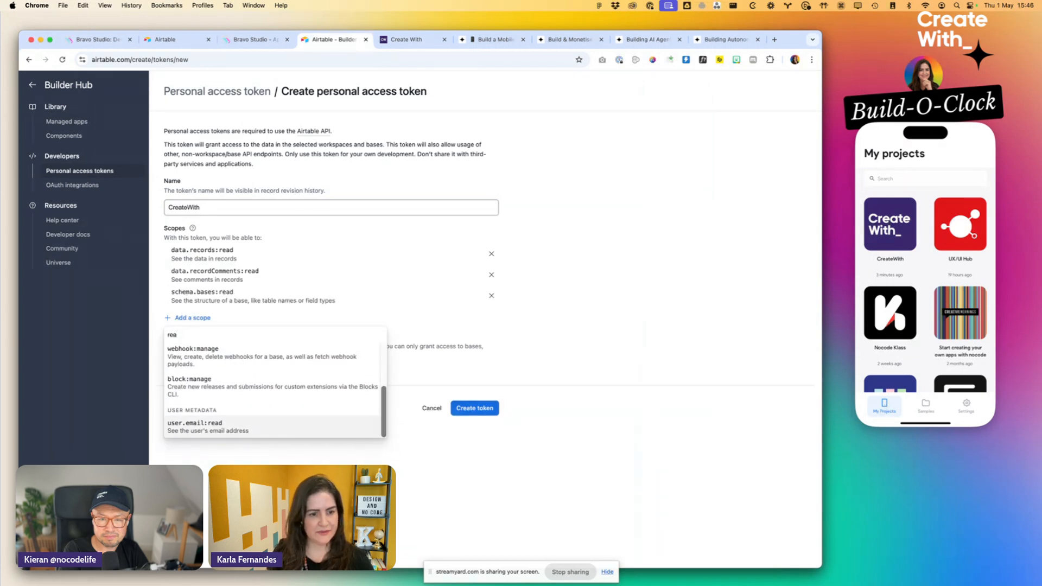
click(256, 456)
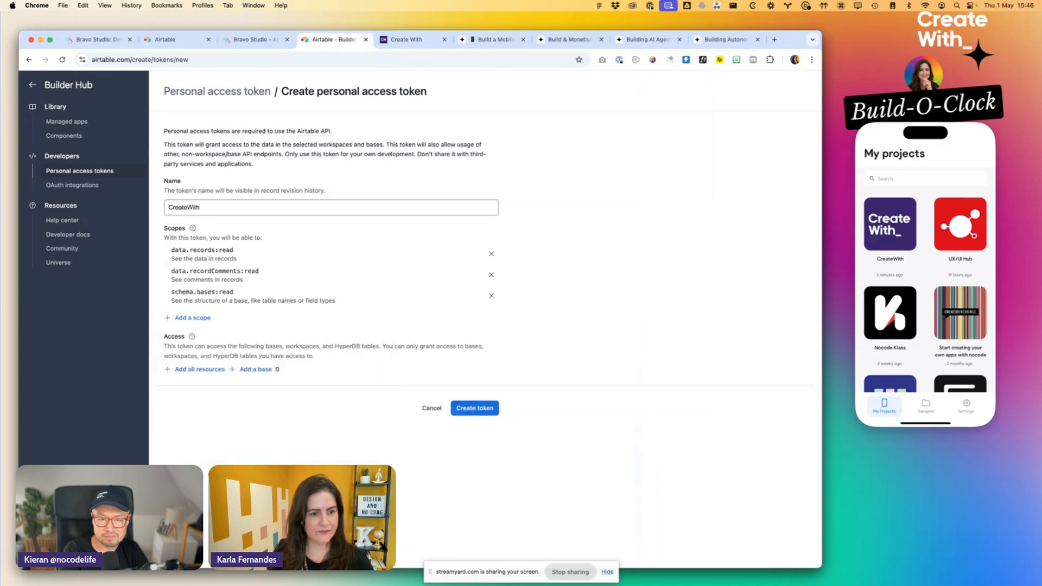
- Restrict the token's access to the CreateWith base only and create the token
click(197, 369)
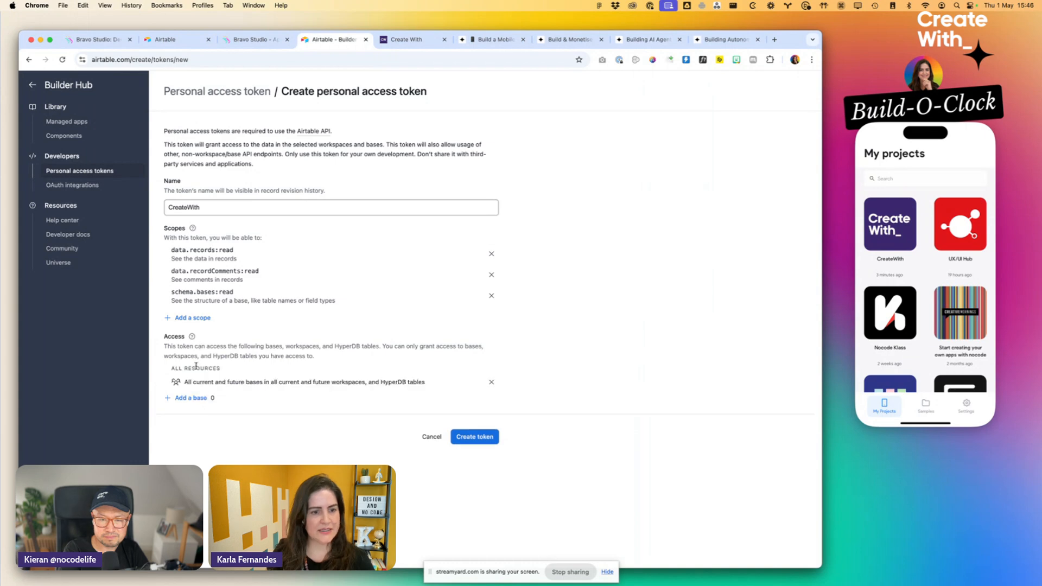
click(491, 383)
click(249, 373)
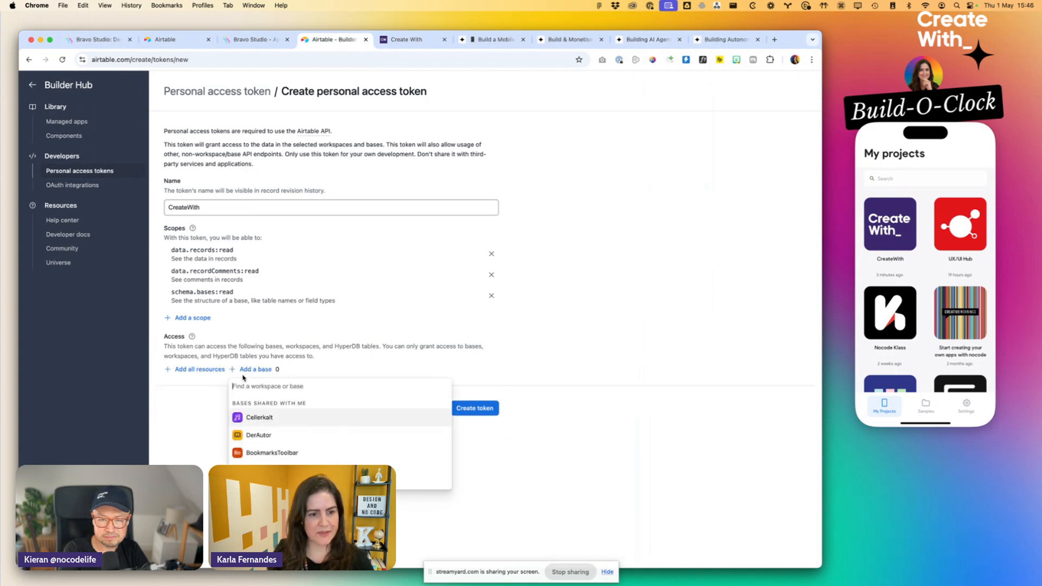
text(crea)
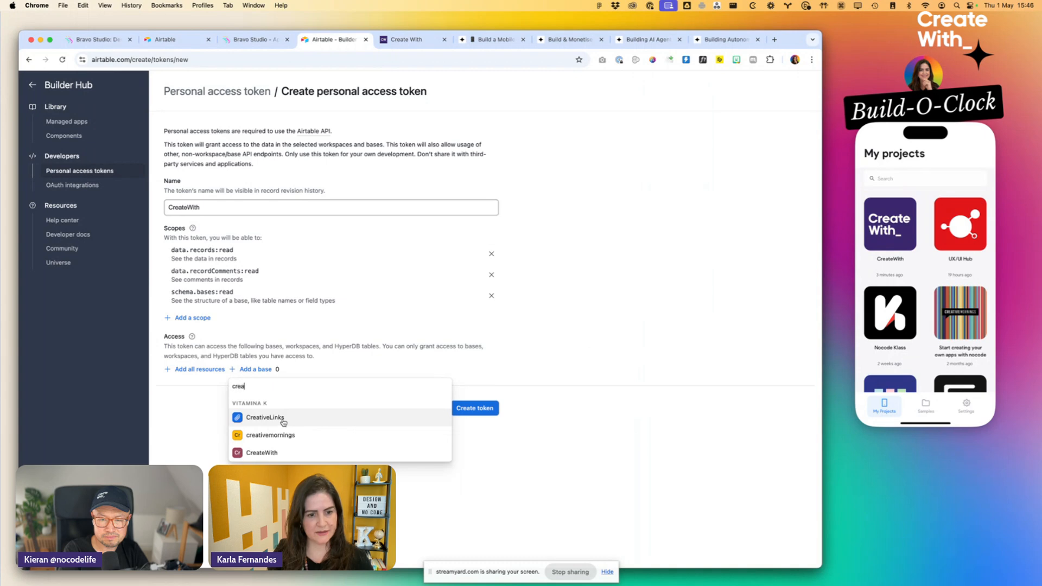
click(277, 452)
click(470, 438)
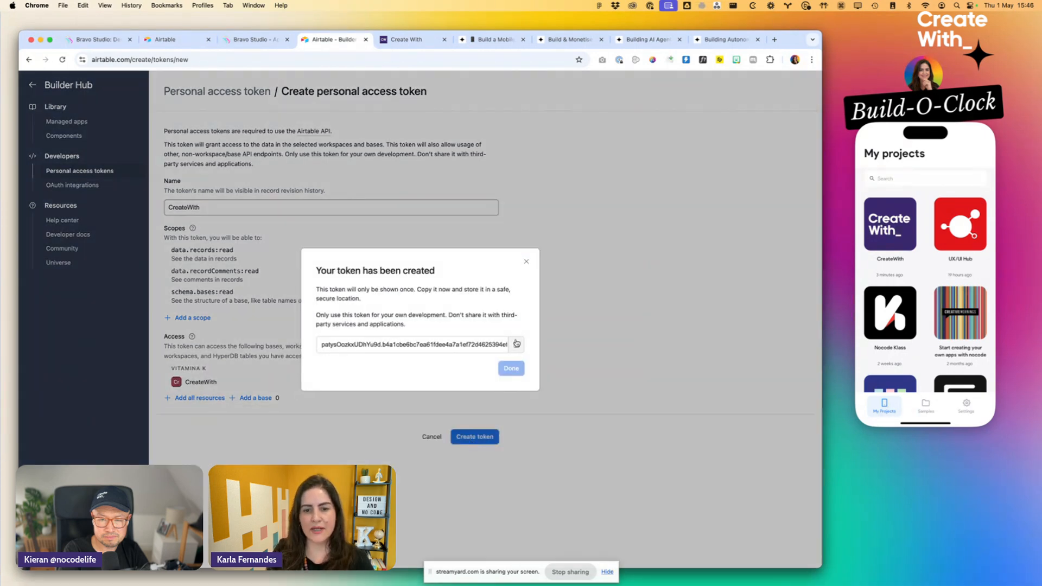
- Copy the generated access token into a TextEdit document and close the token dialog
click(517, 343)
mouse_move(660, 567)
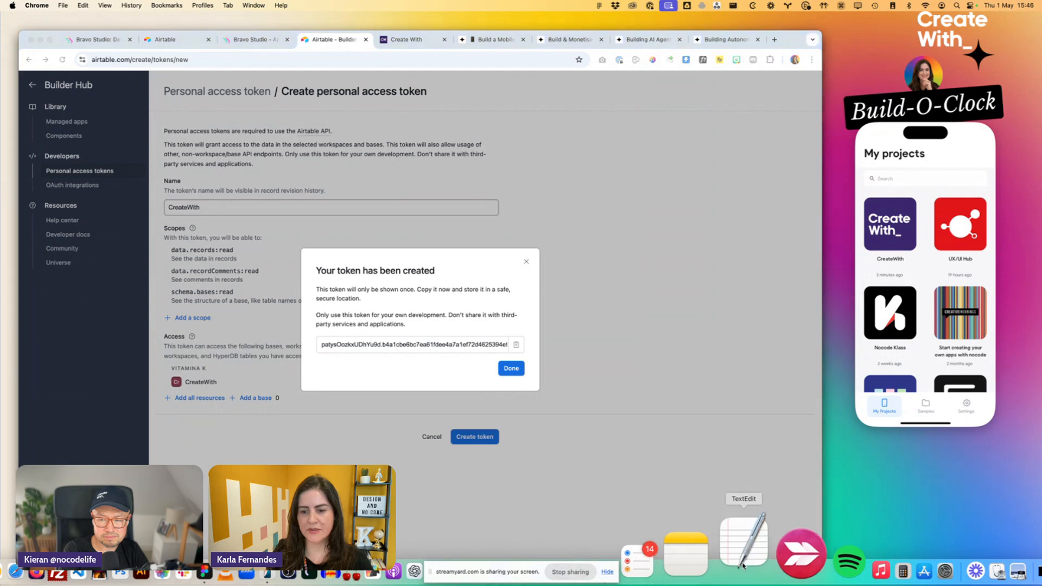
click(430, 297)
key(super+v)
click(596, 204)
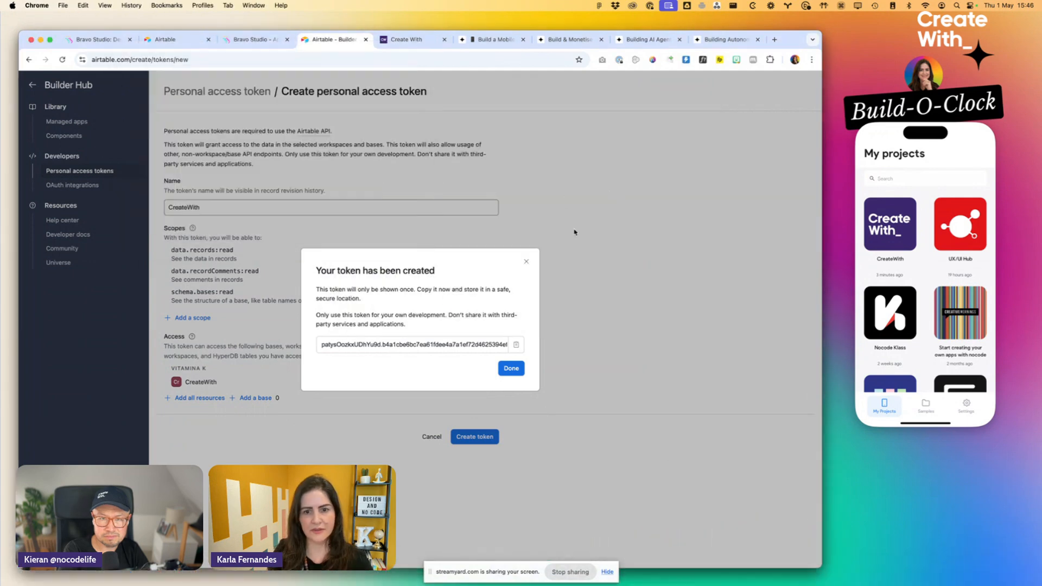
click(525, 262)
- Switch to Bravo Studio and start a new data collection with the Airtable Wizard
click(252, 39)
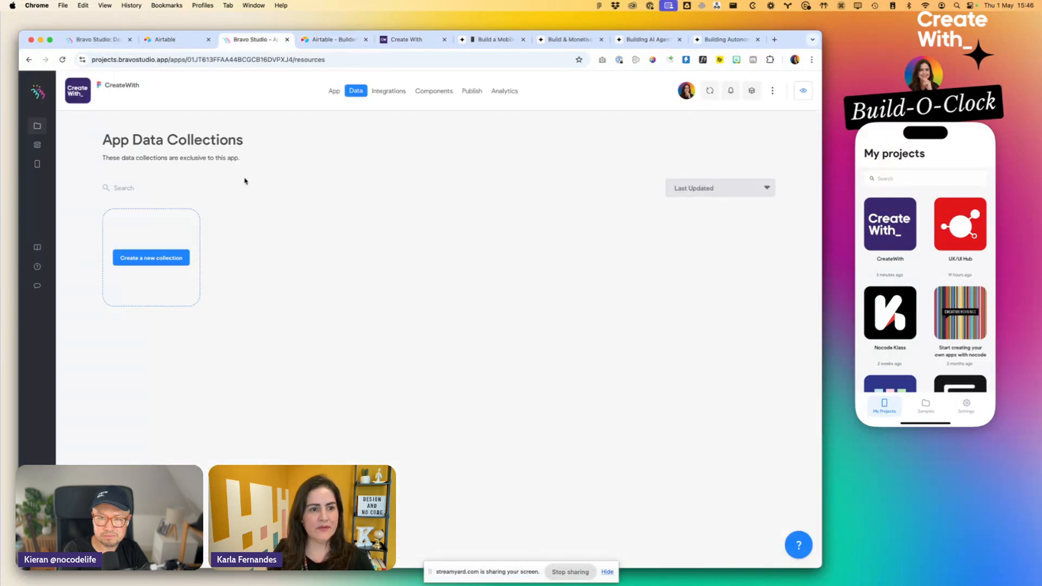
click(152, 259)
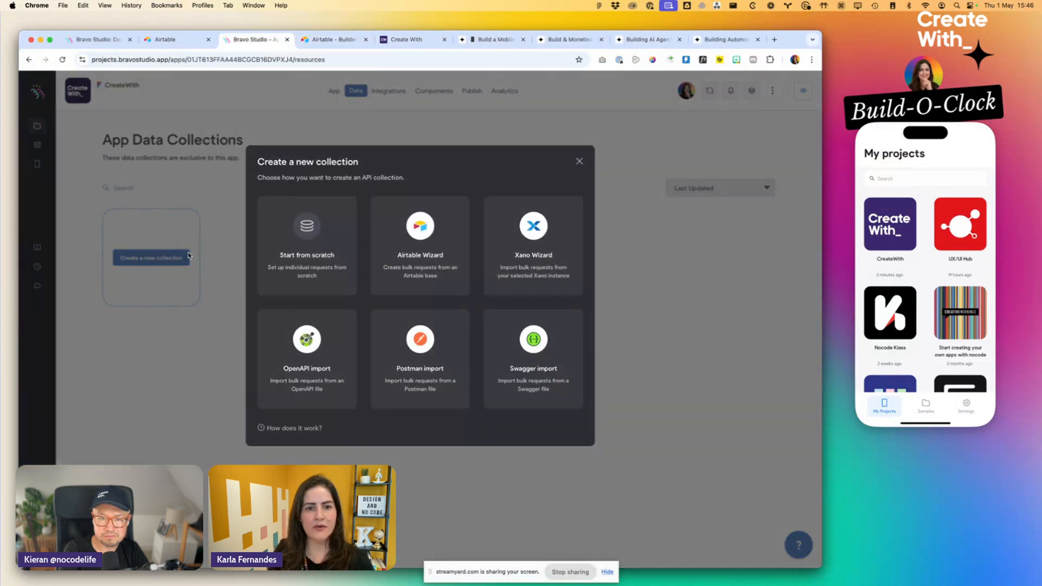
click(413, 277)
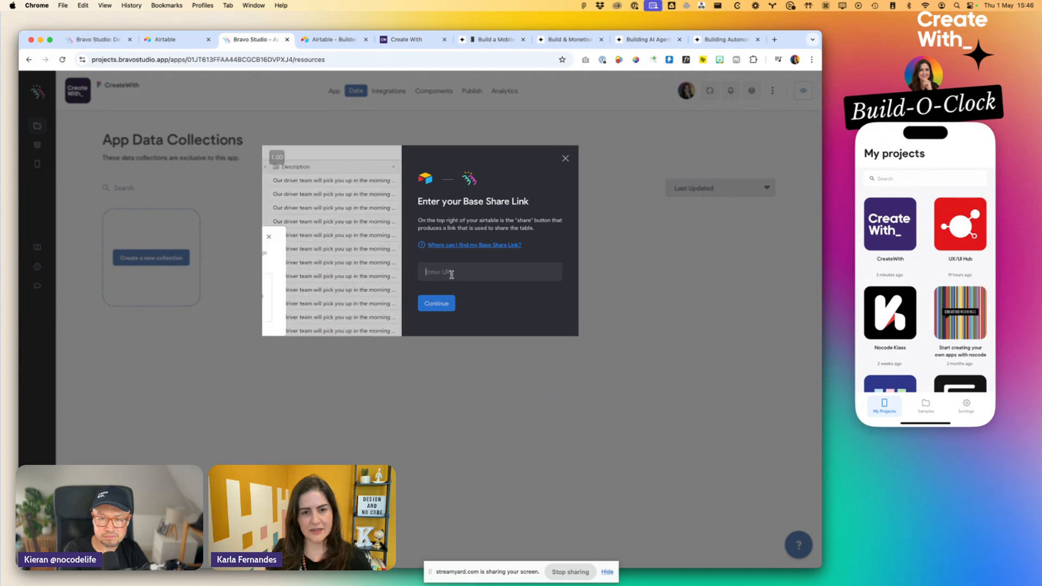
- Switch to Airtable, share the CreateWith base publicly through a read-only link and copy that link
click(334, 39)
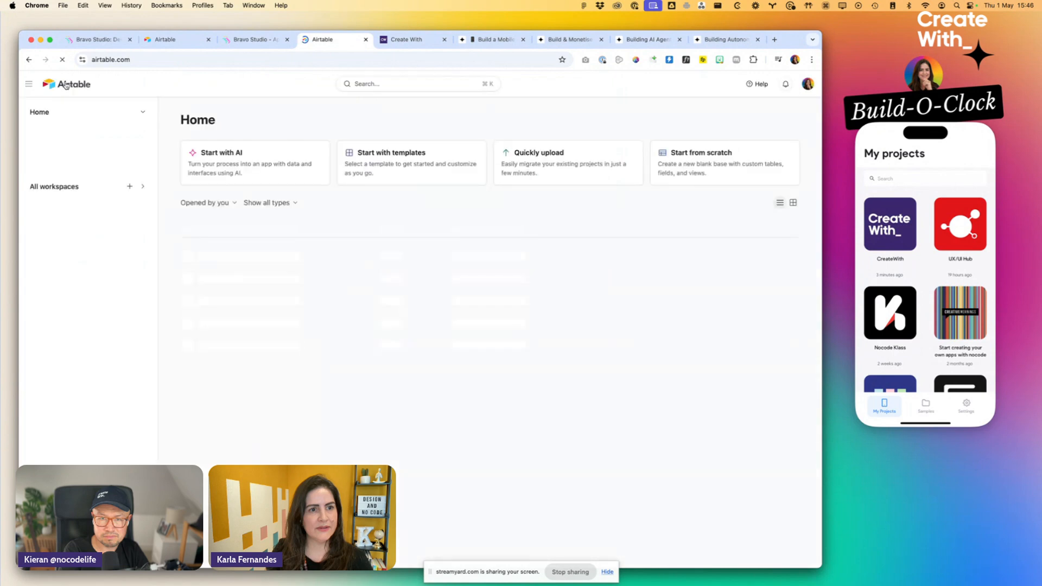
click(229, 261)
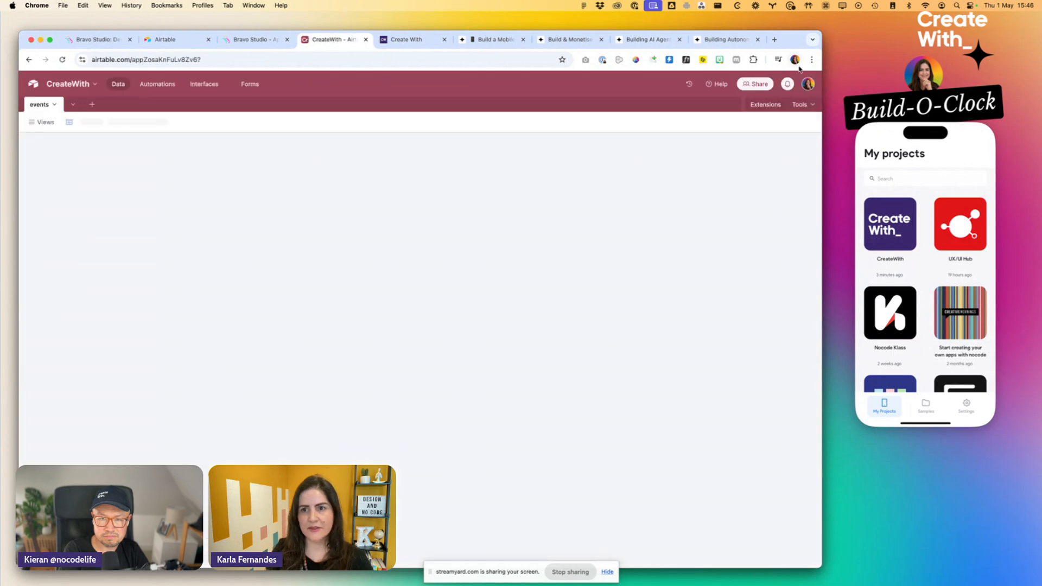
click(681, 85)
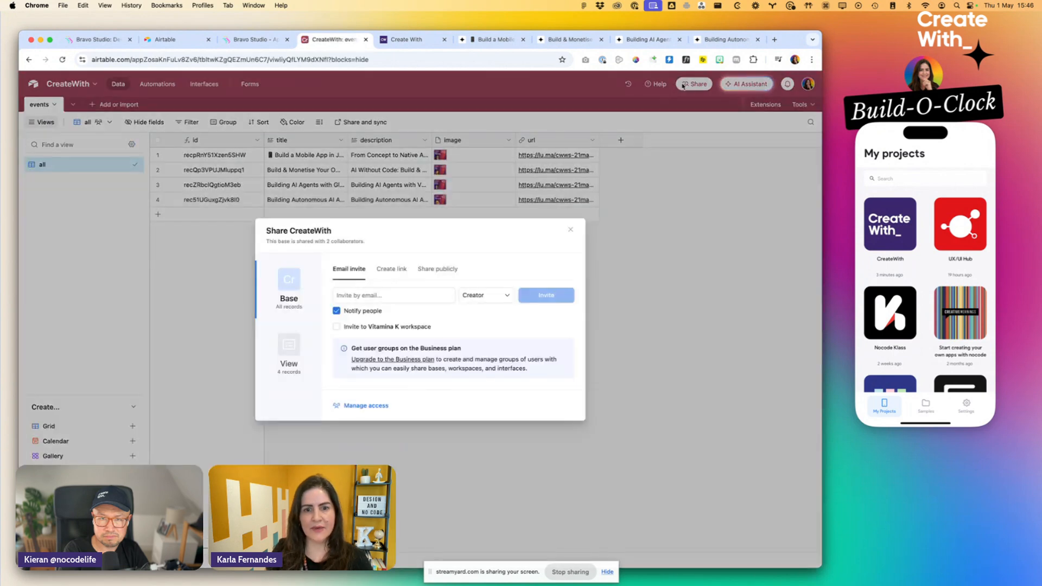
click(429, 269)
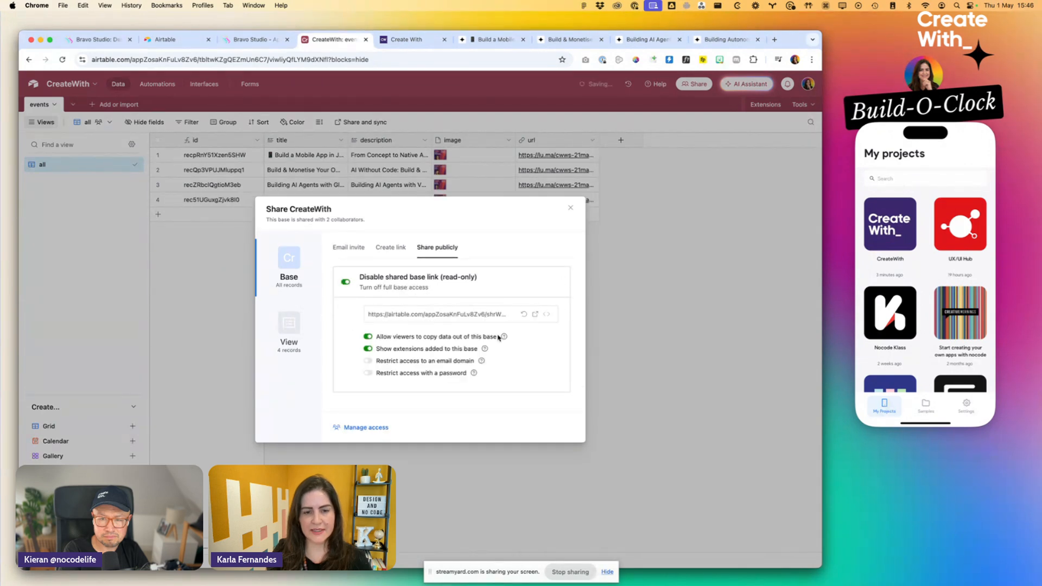
click(491, 316)
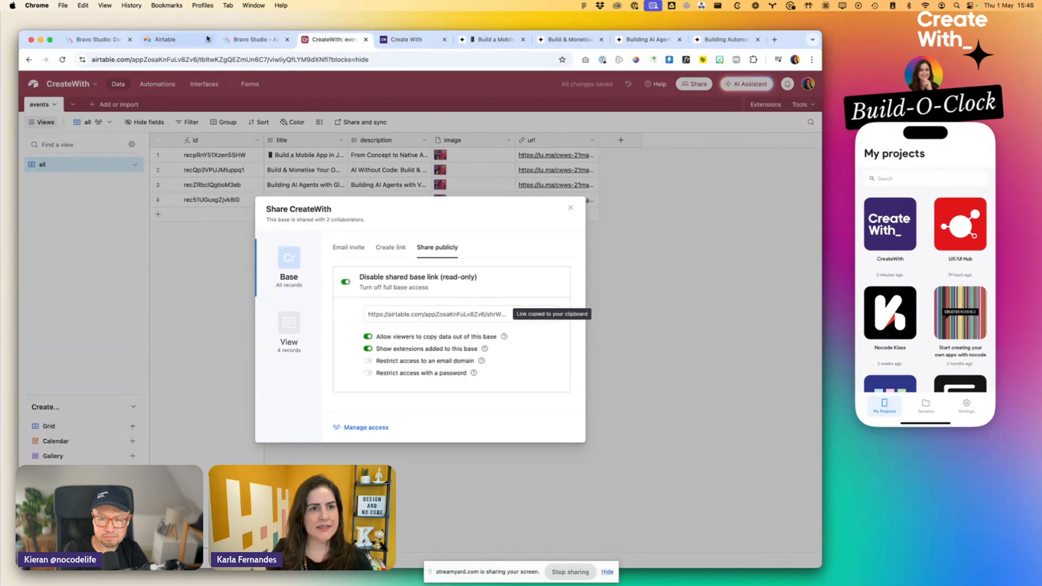
- Return to Bravo Studio and submit the copied link as the base share link in the Airtable wizard
click(252, 39)
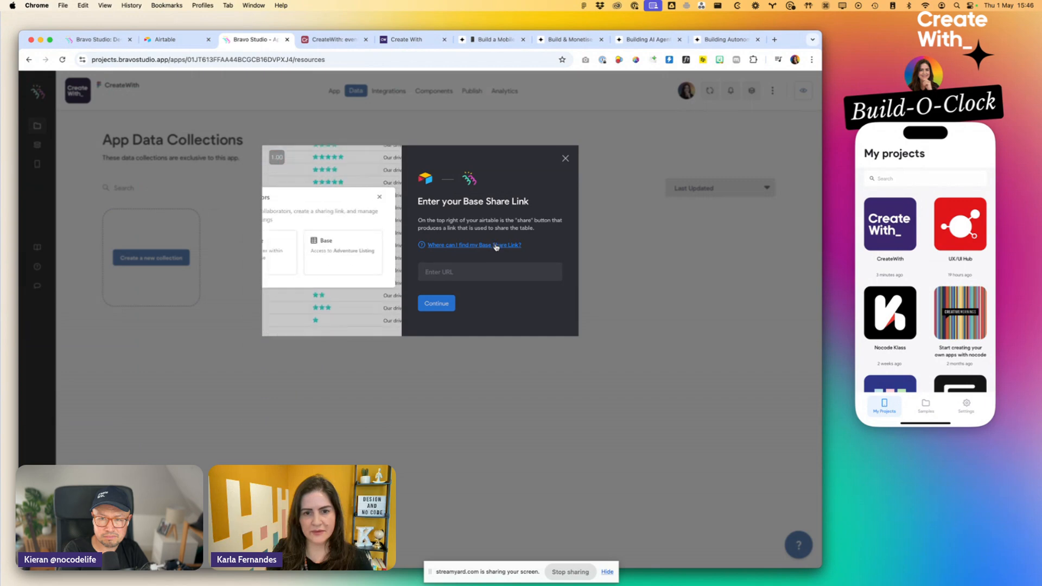
click(453, 274)
key(super+v)
click(436, 303)
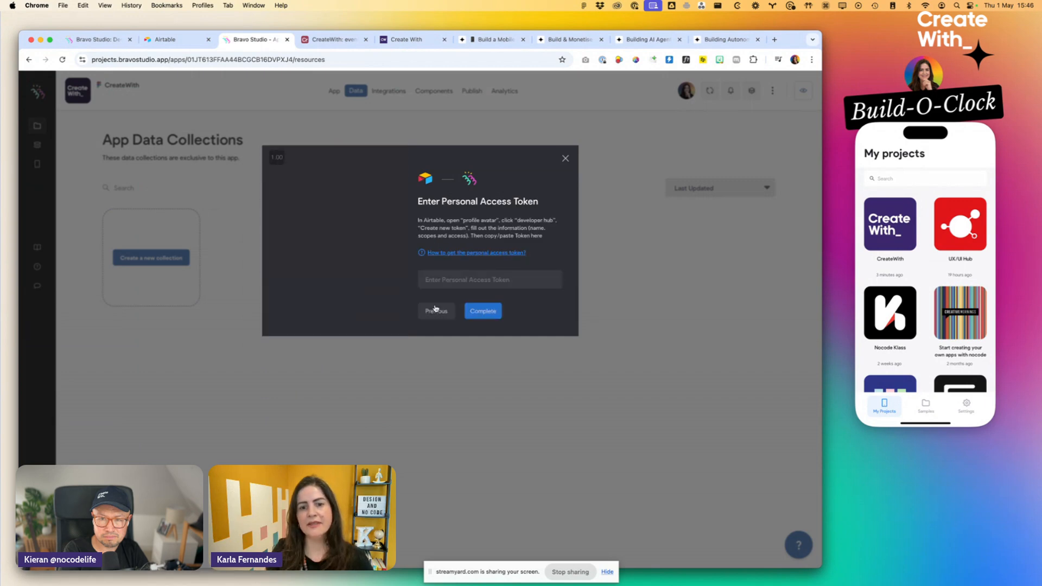
- Copy the access token from TextEdit into the wizard's Personal Access Token field and complete the collection import
key(super+Tab)
key(super+a)
key(super+c)
key(super+Tab)
click(455, 281)
key(super+v)
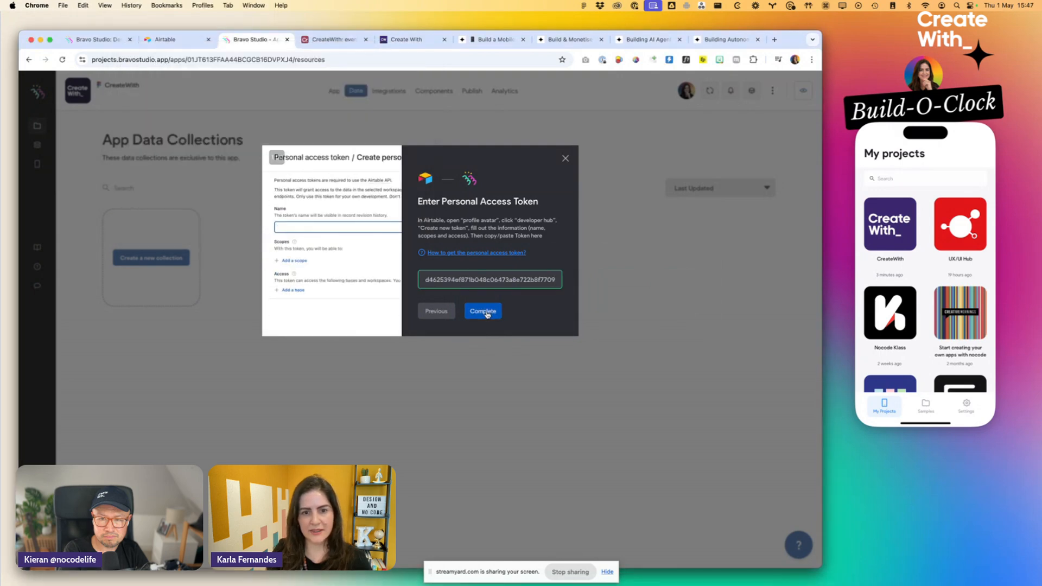
click(487, 314)
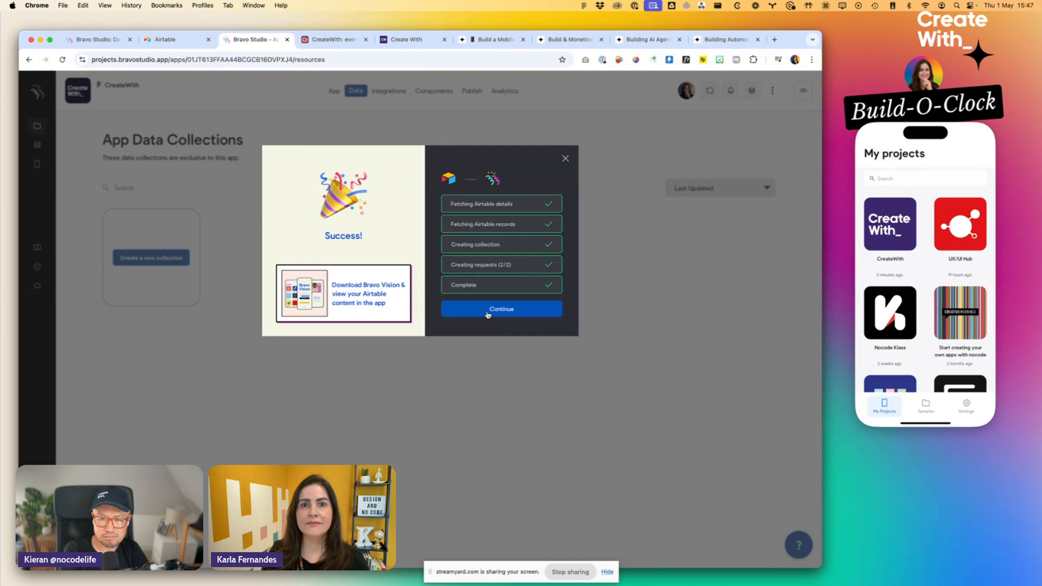
click(487, 314)
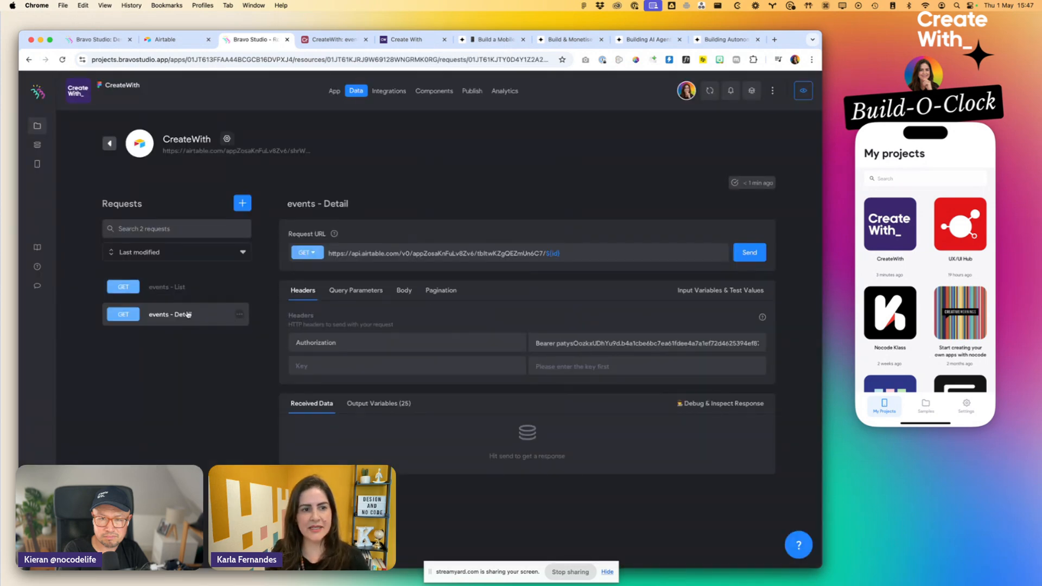
- Send the events - List request and examine the record fields in its received data
click(184, 290)
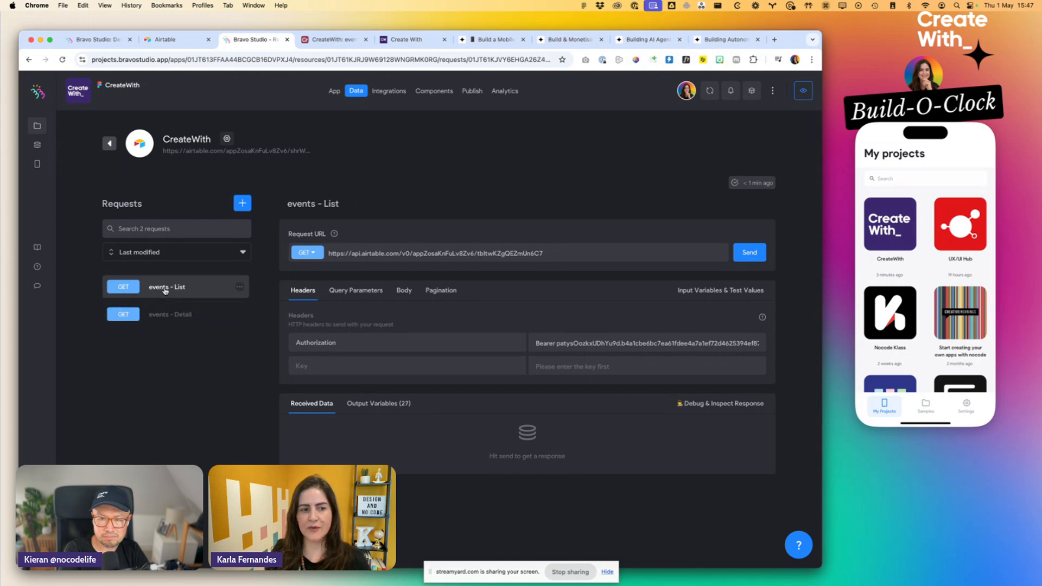
click(749, 252)
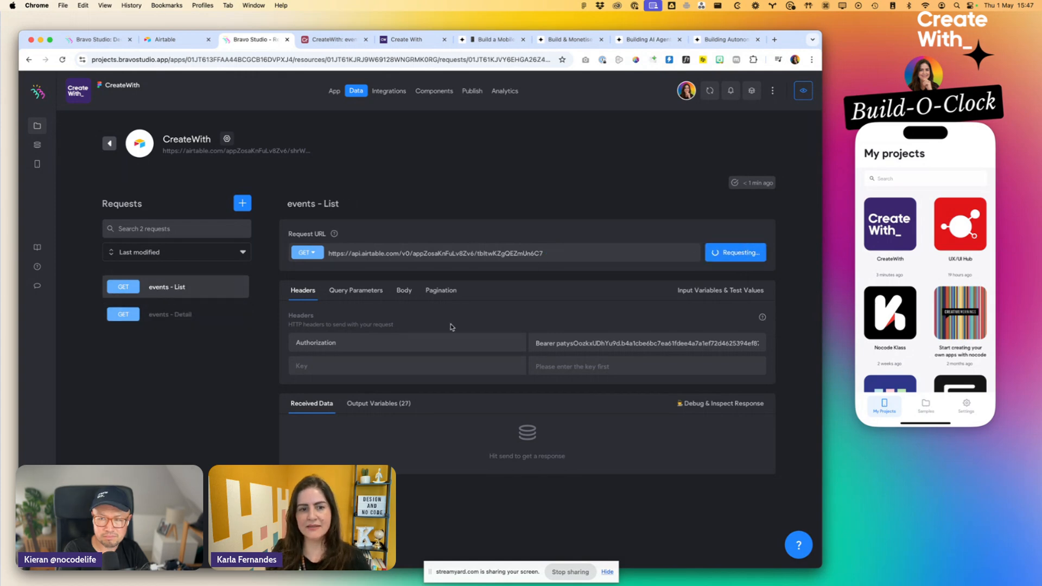
scroll(380, 349, down, 3)
click(374, 340)
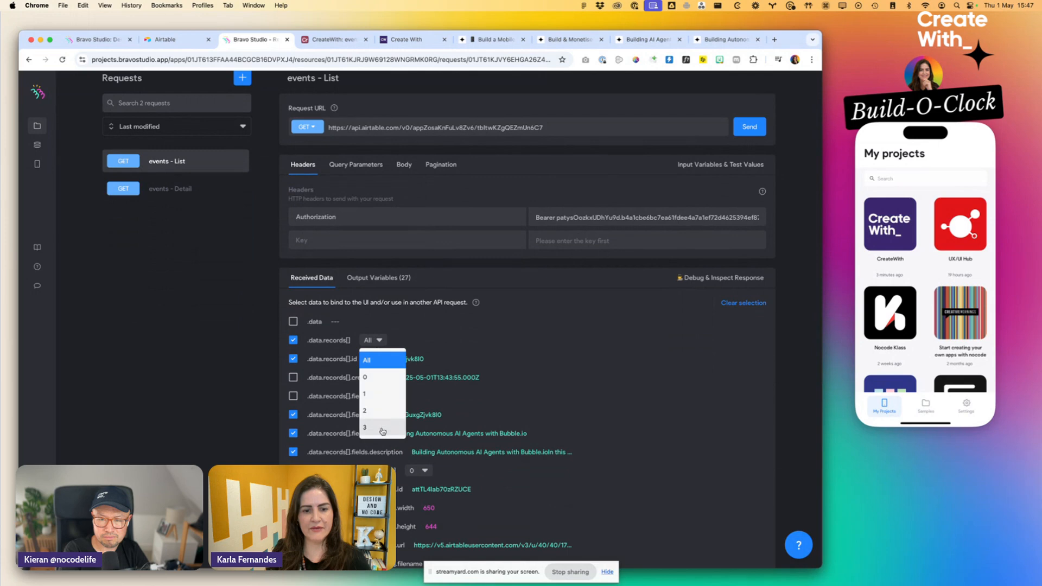
click(511, 348)
scroll(510, 349, down, 4)
scroll(510, 349, down, 2)
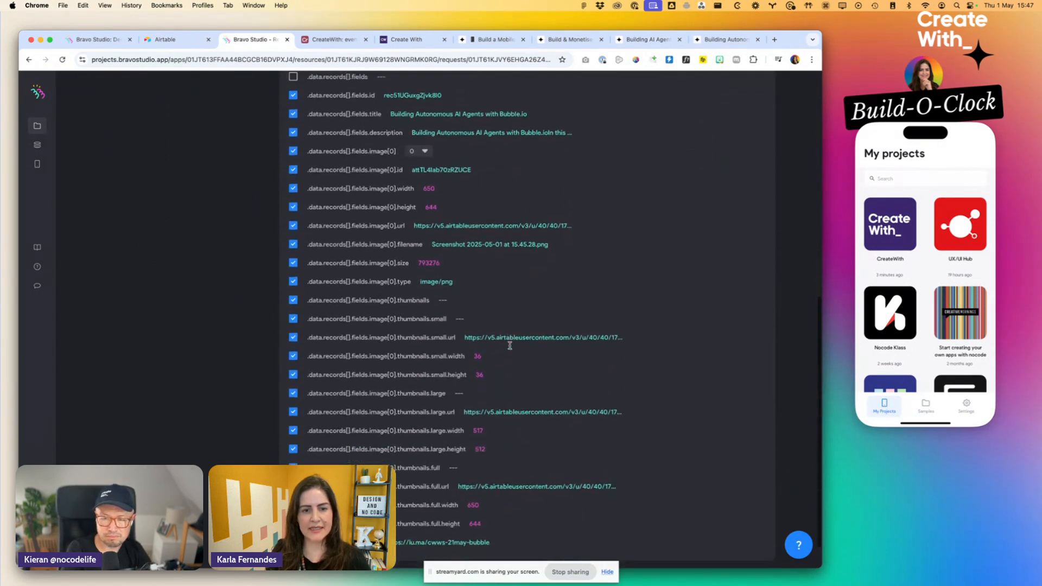
scroll(510, 348, up, 6)
scroll(510, 349, down, 6)
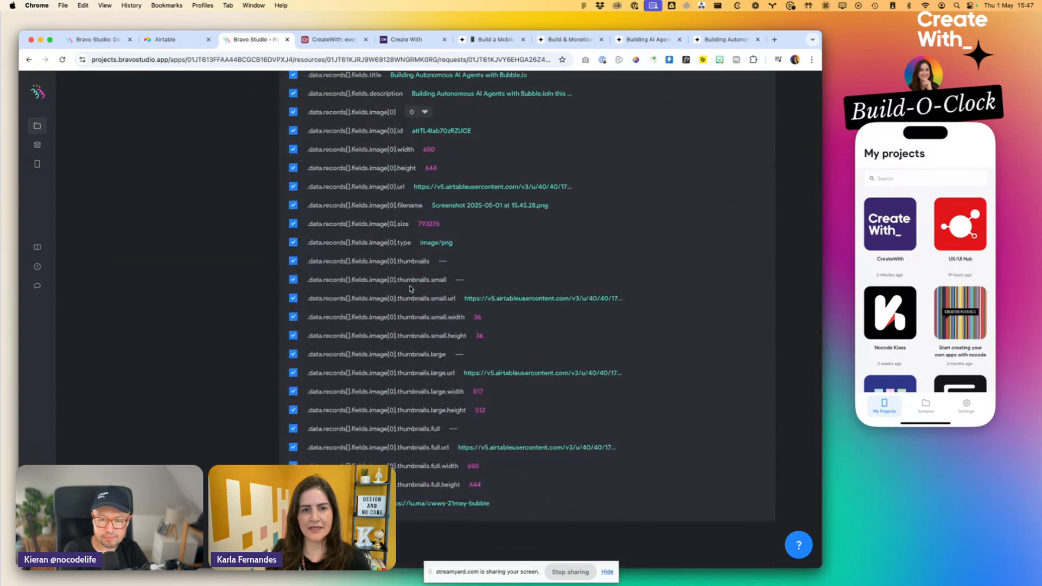
scroll(411, 288, up, 3)
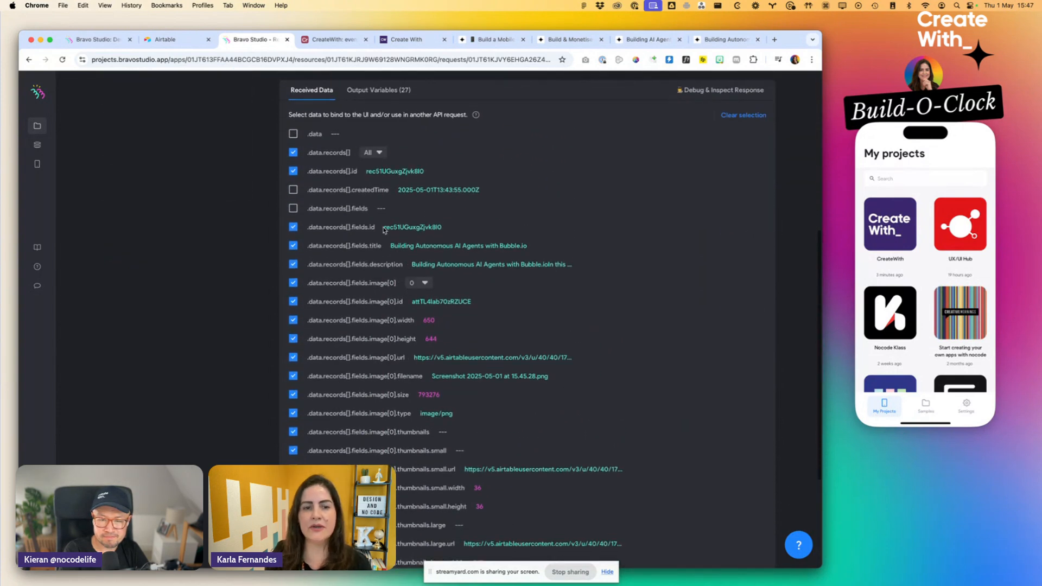
- Deselect the image[0] fields in the received data, including all thumbnail entries, keeping only image[0].url selected
scroll(304, 209, down, 1)
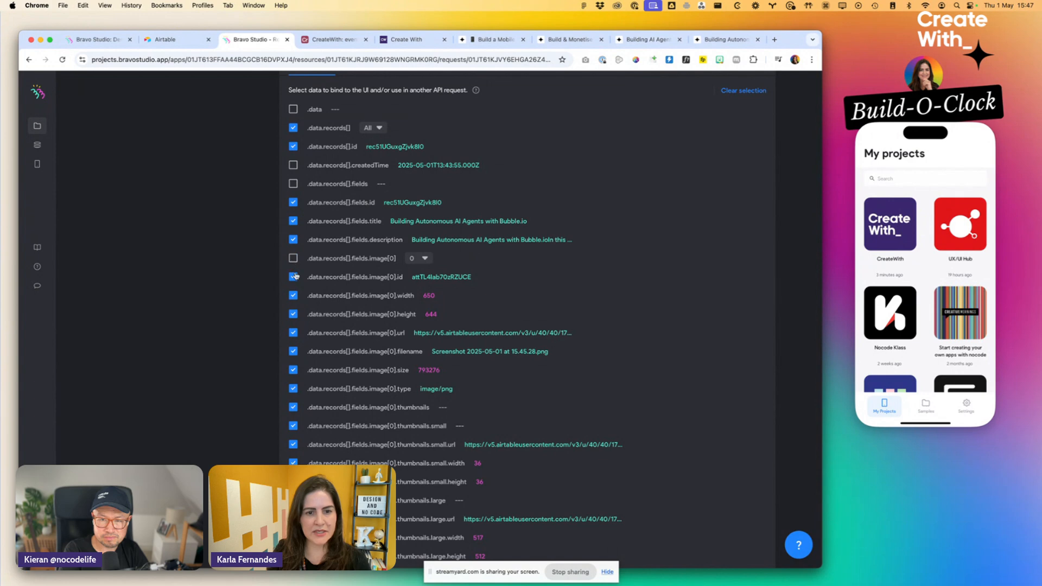
click(294, 315)
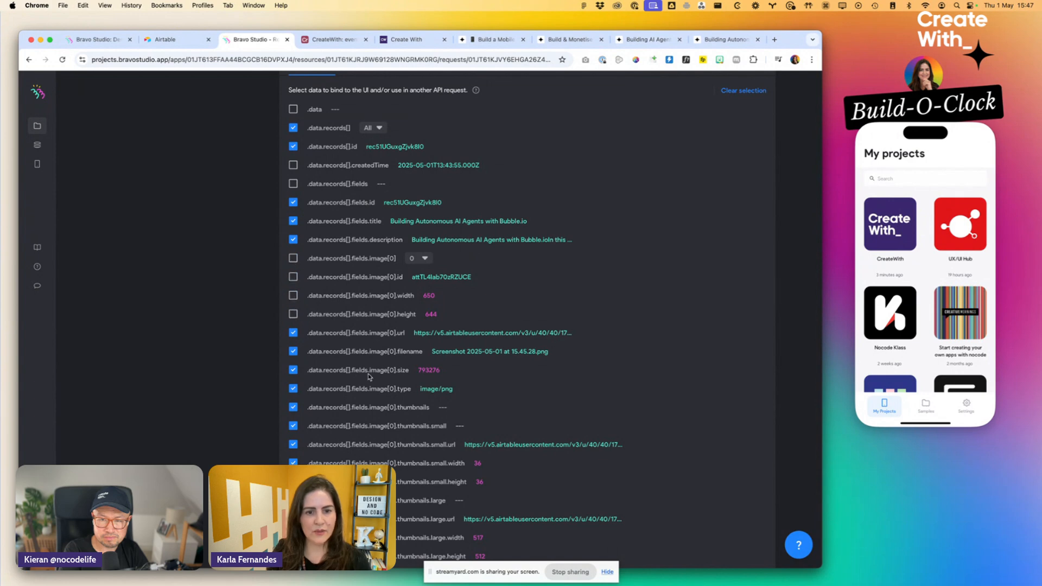
click(293, 371)
click(293, 388)
click(293, 407)
click(293, 425)
click(293, 444)
scroll(291, 434, down, 5)
click(294, 317)
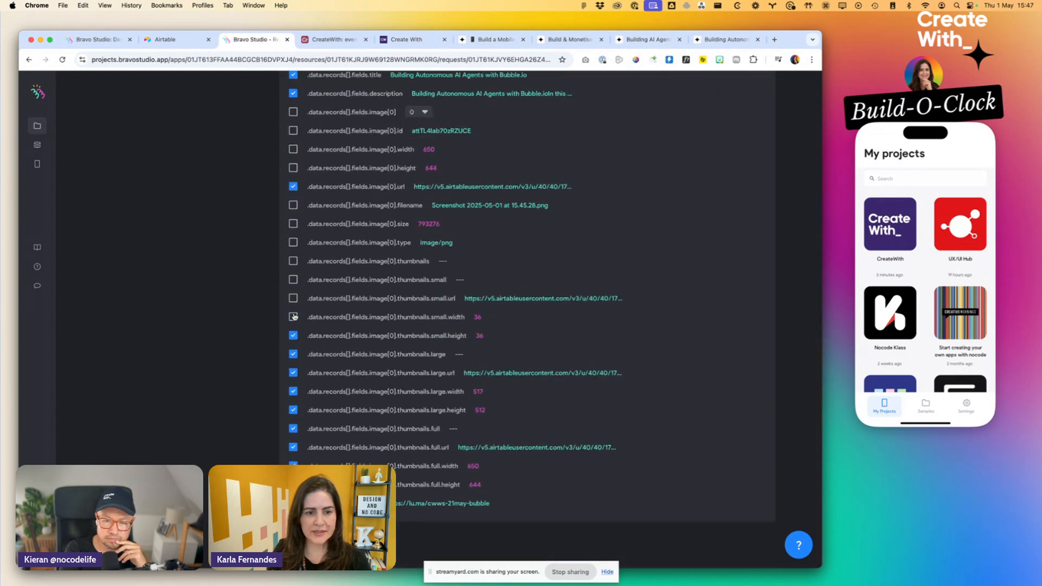
click(293, 372)
click(293, 392)
click(293, 429)
click(293, 447)
click(293, 465)
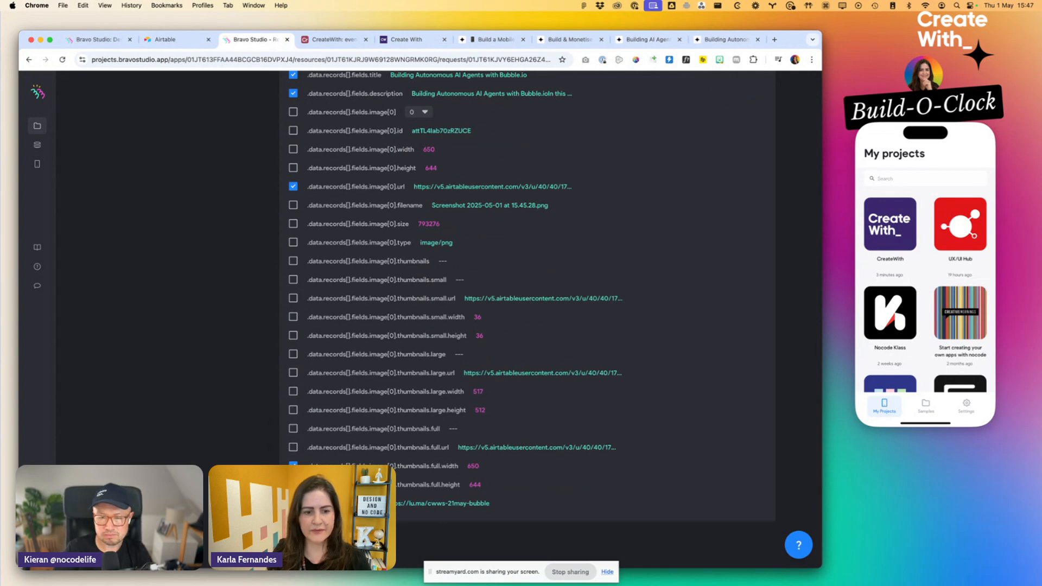
- Rename the "image 0 url" output variable of the events - List request to "image"
scroll(332, 384, up, 7)
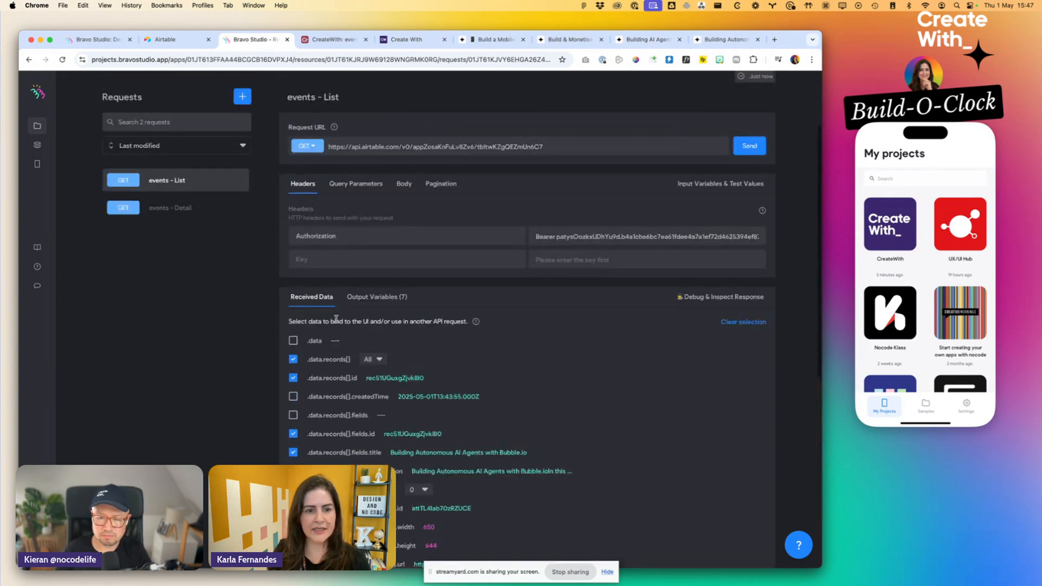
click(366, 300)
scroll(423, 380, down, 1)
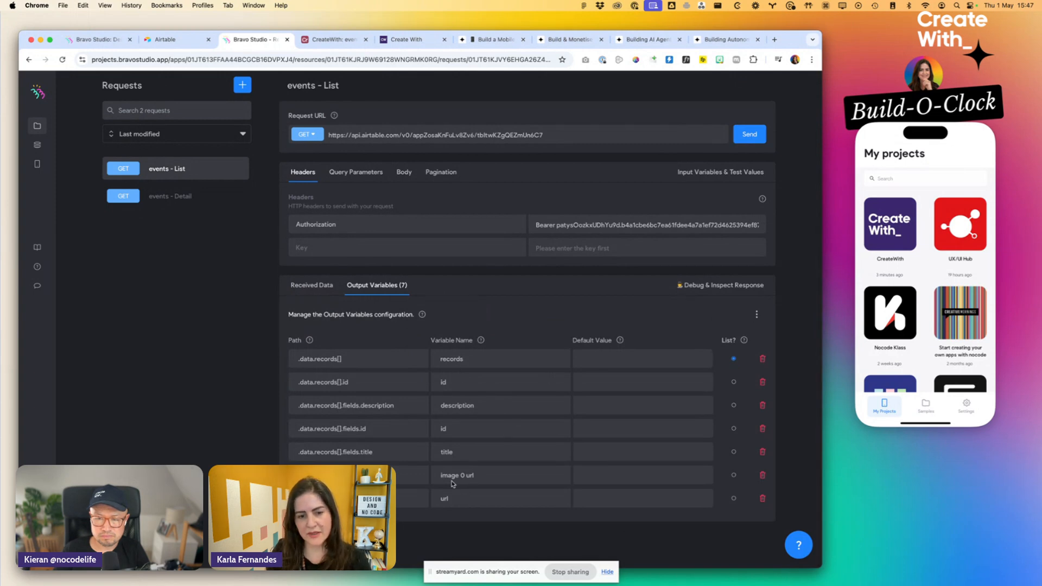
drag(458, 474, 475, 475)
key(BackSpace)
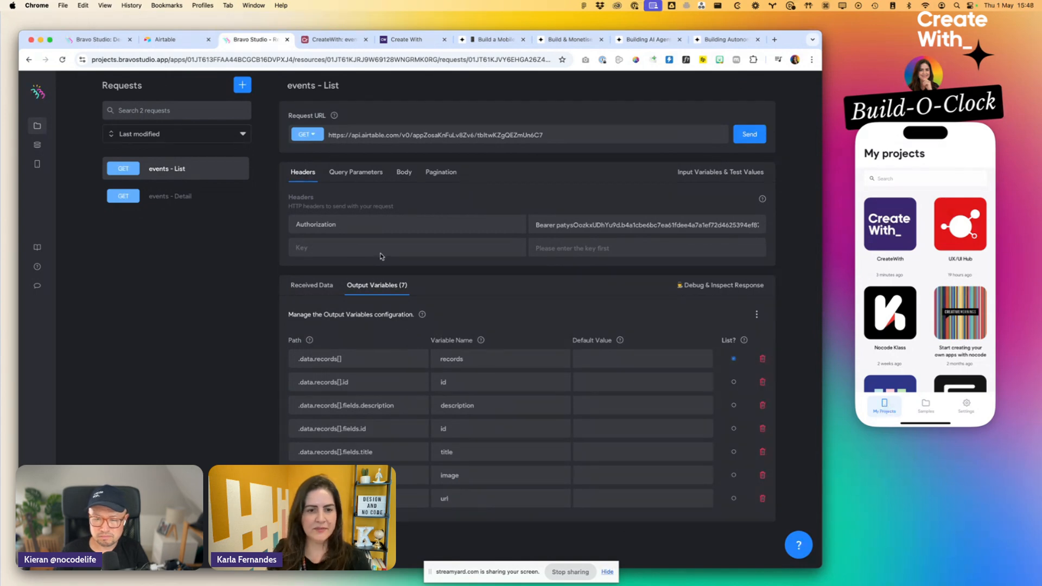
- Send the events - Detail request and examine its received record fields and the id parameter at the end of its URL
click(188, 196)
click(751, 182)
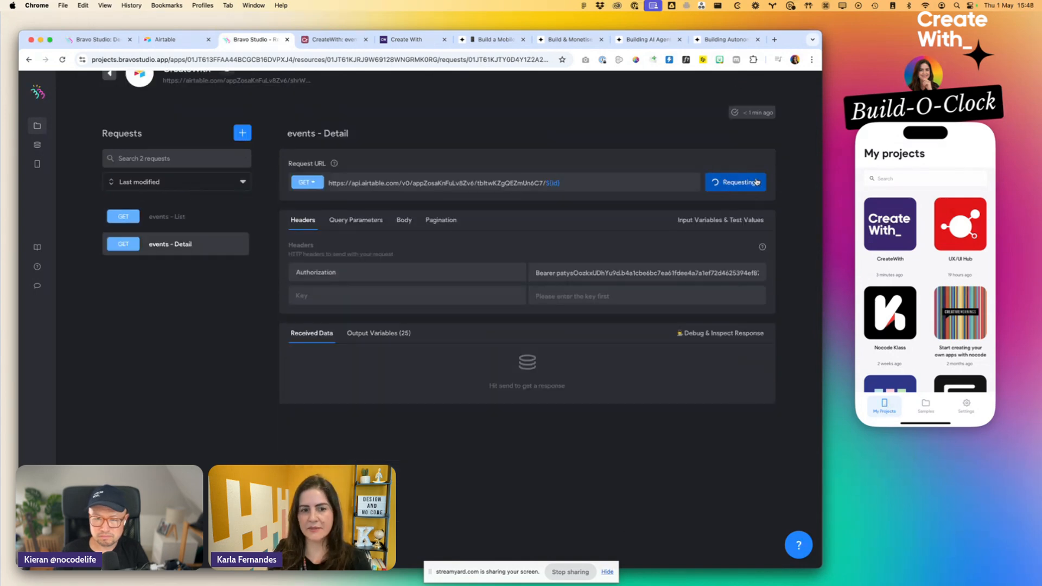
scroll(371, 359, down, 5)
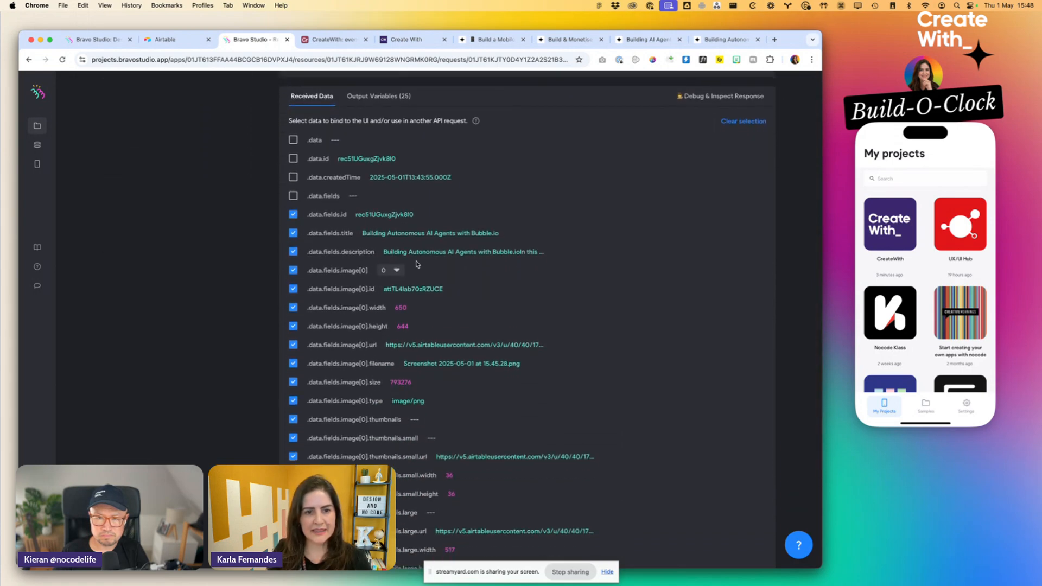
click(396, 273)
click(397, 270)
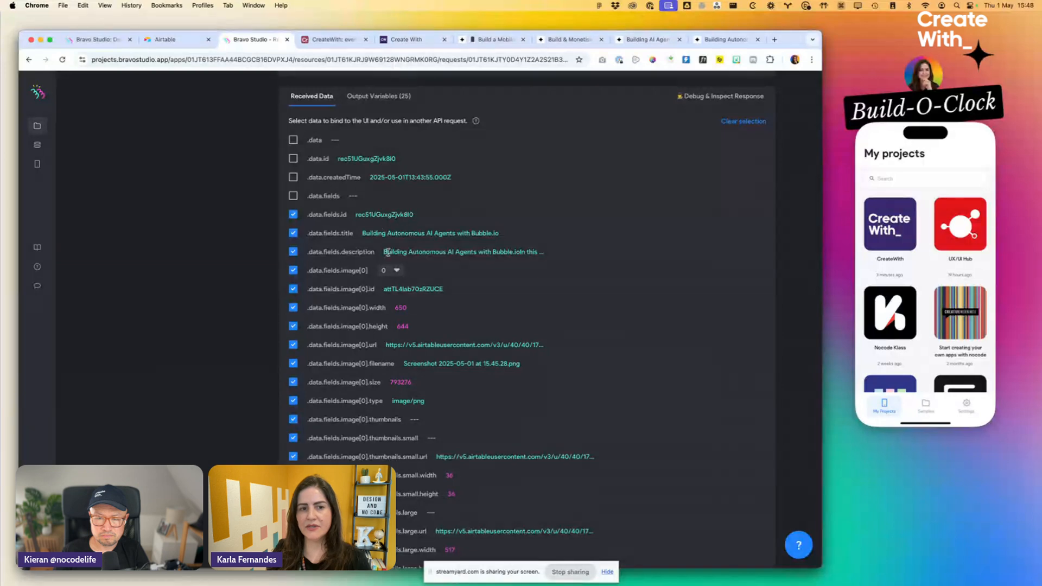
scroll(397, 267, up, 4)
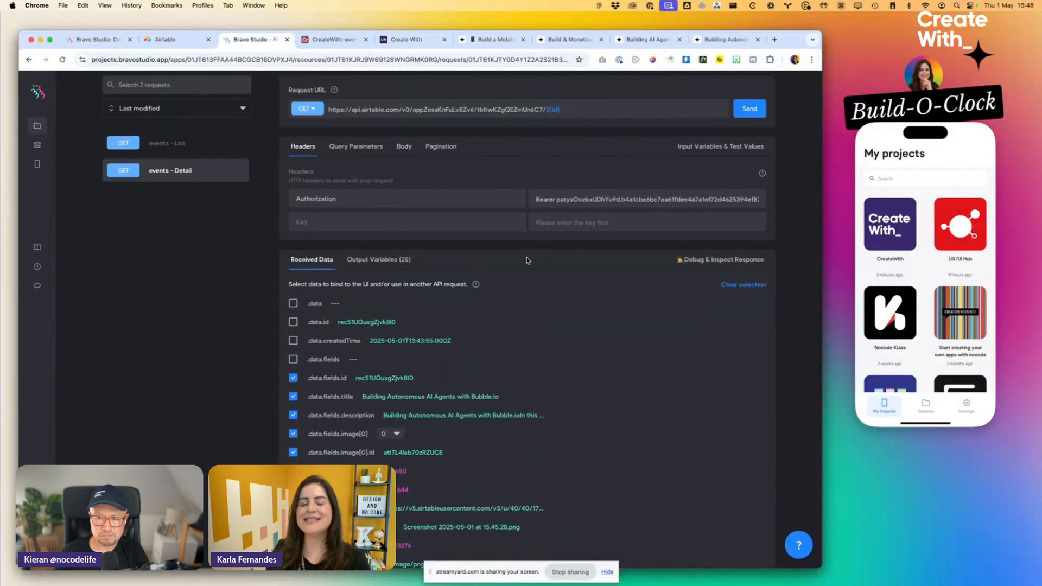
scroll(526, 260, up, 2)
drag(545, 195, 574, 195)
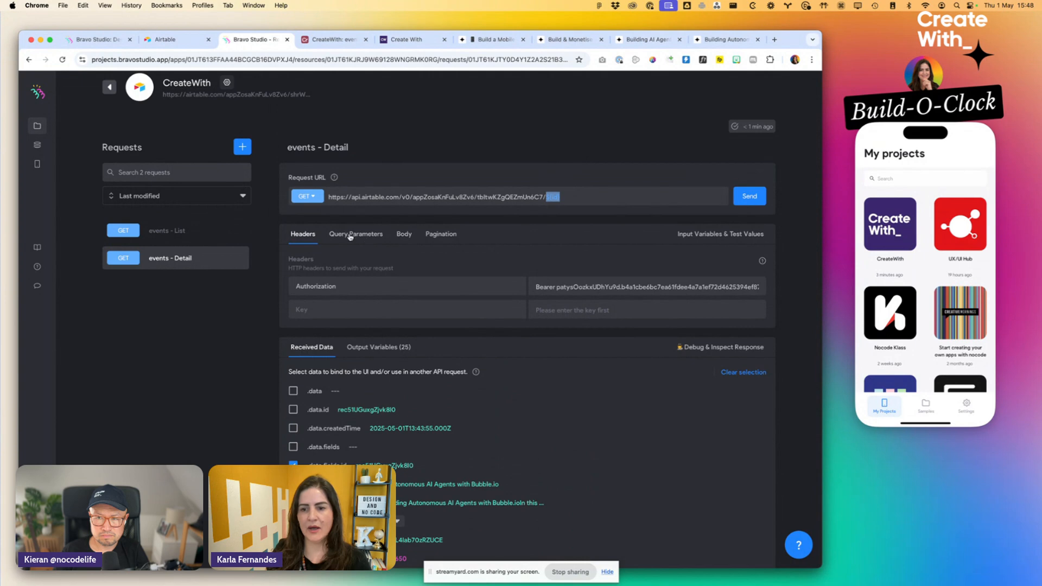
- Deselect the image[0] id, width, height, filename, size, type and all thumbnail fields in the events - Detail received data
scroll(428, 336, down, 3)
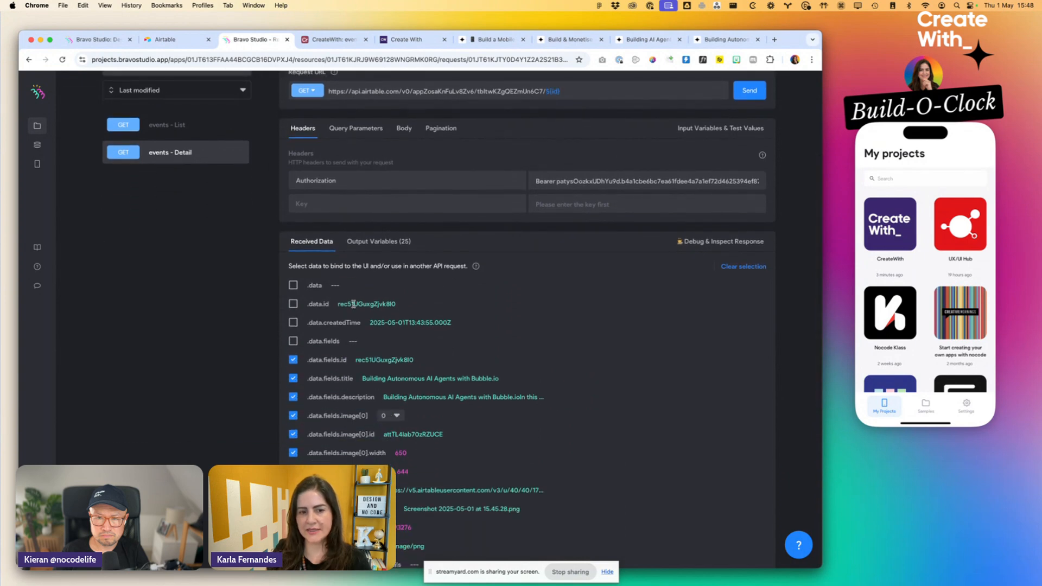
scroll(402, 332, down, 5)
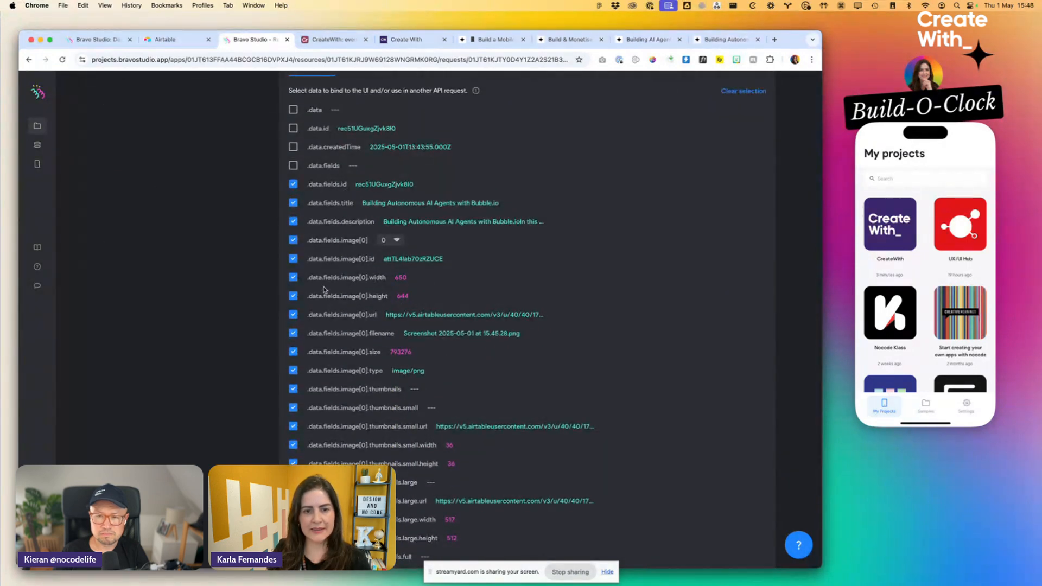
click(293, 277)
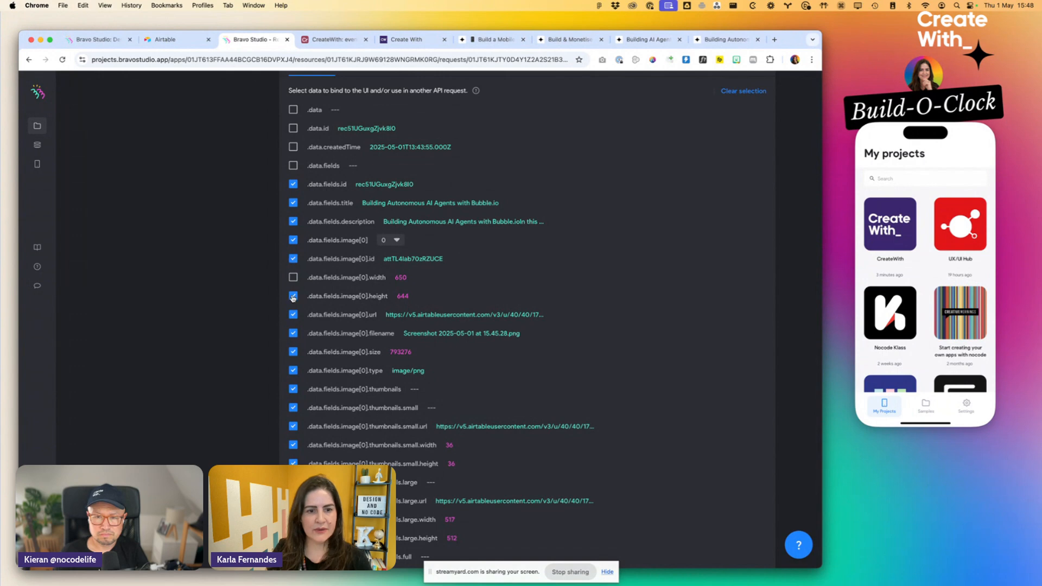
click(293, 259)
scroll(294, 262, down, 2)
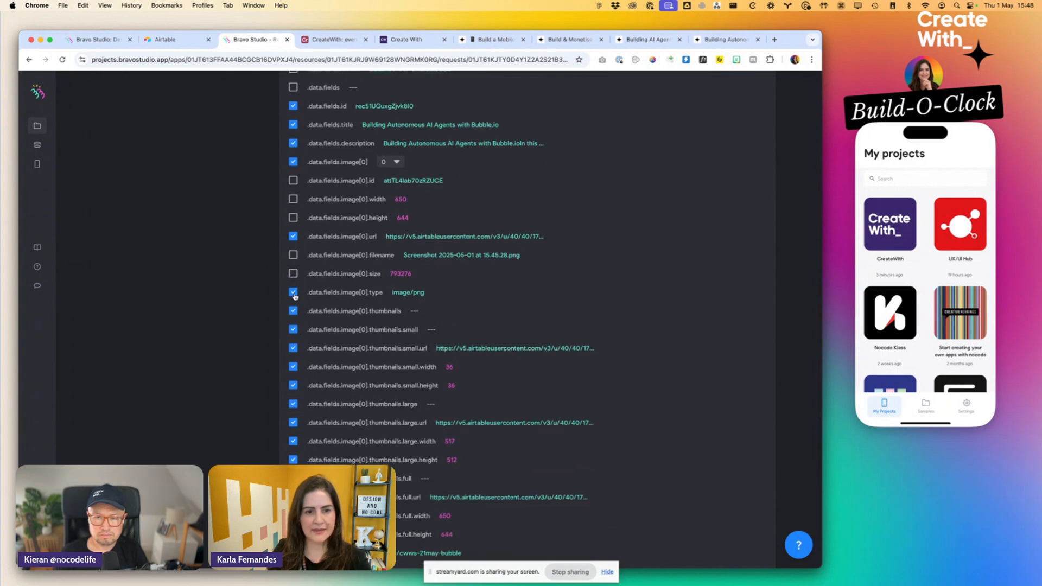
click(293, 349)
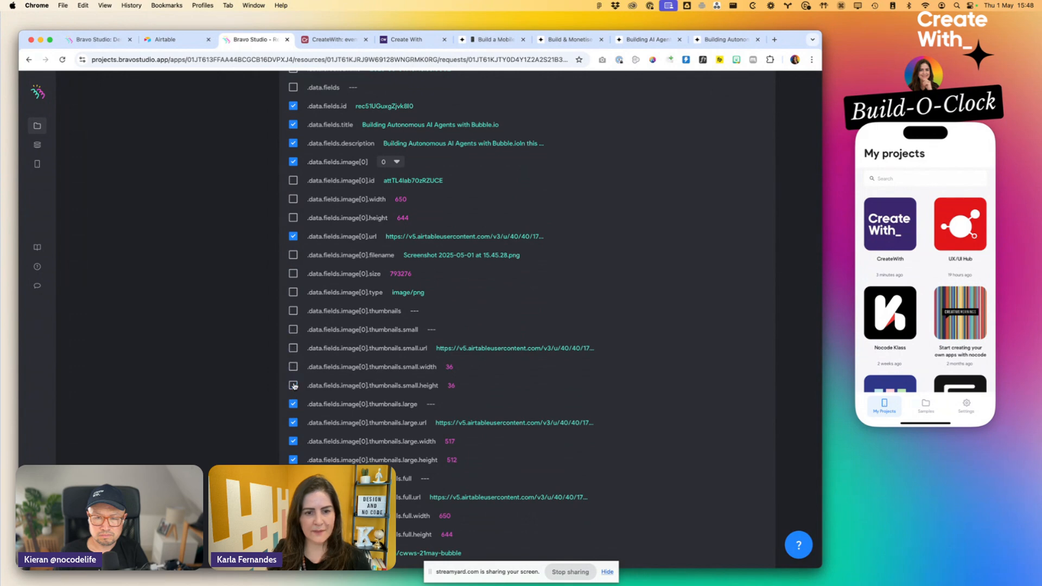
click(293, 423)
scroll(294, 434, down, 1)
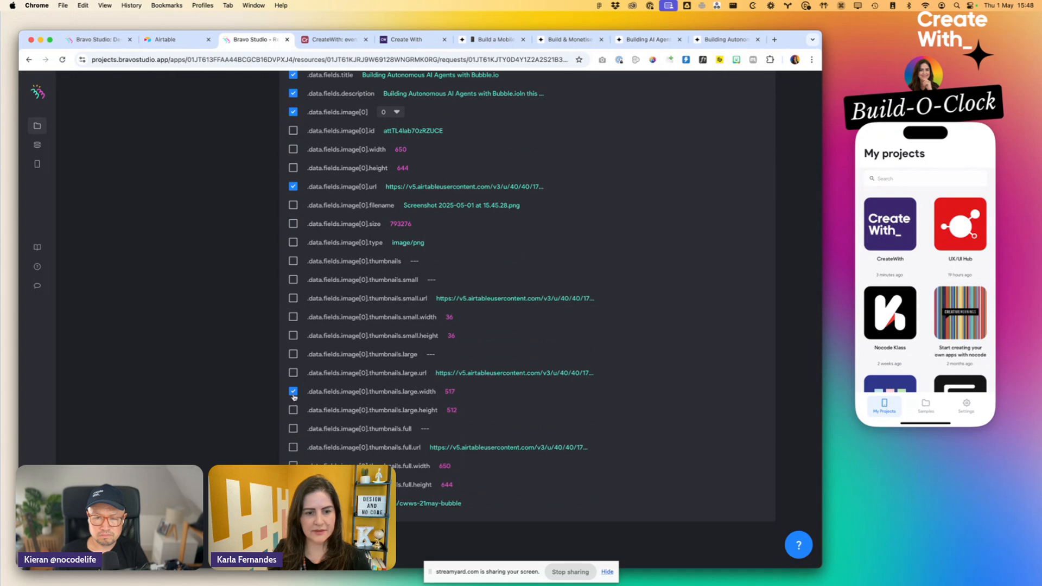
- Check the events - Detail output variables and deselect image[0] itself in the received data, keeping image[0].url selected
scroll(371, 129, up, 3)
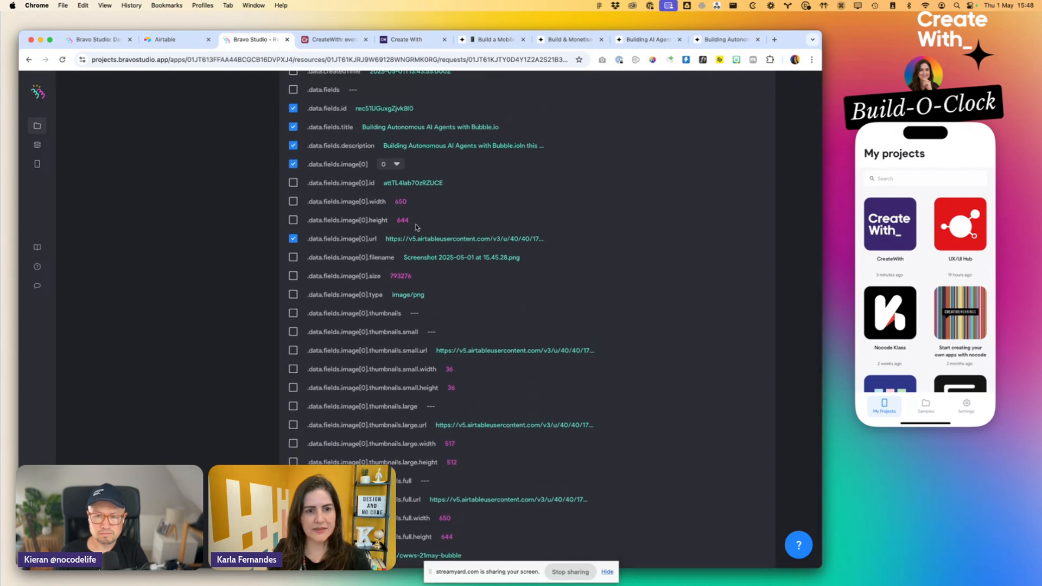
scroll(371, 129, up, 5)
click(393, 205)
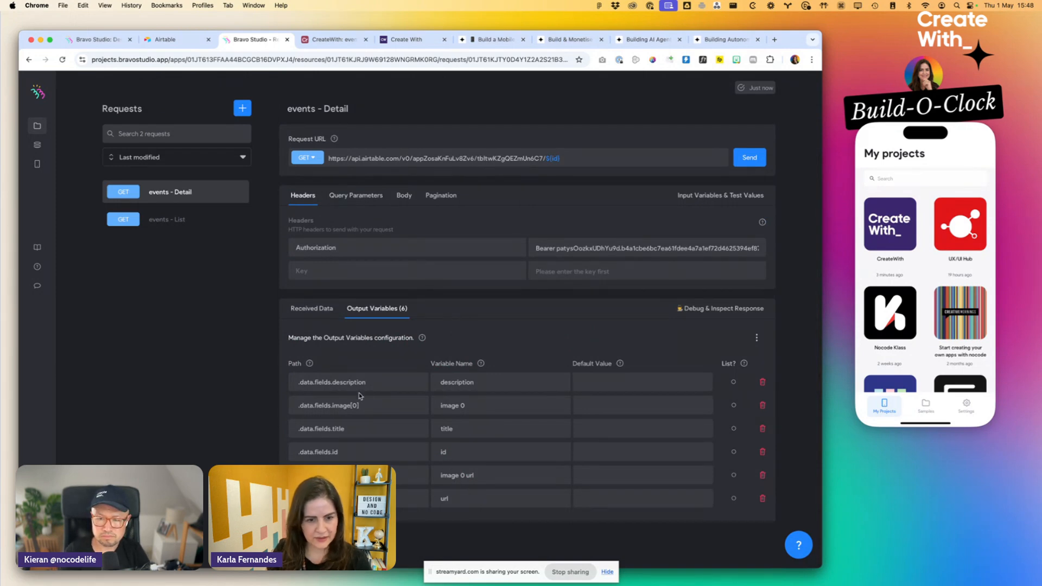
click(310, 307)
scroll(310, 307, down, 4)
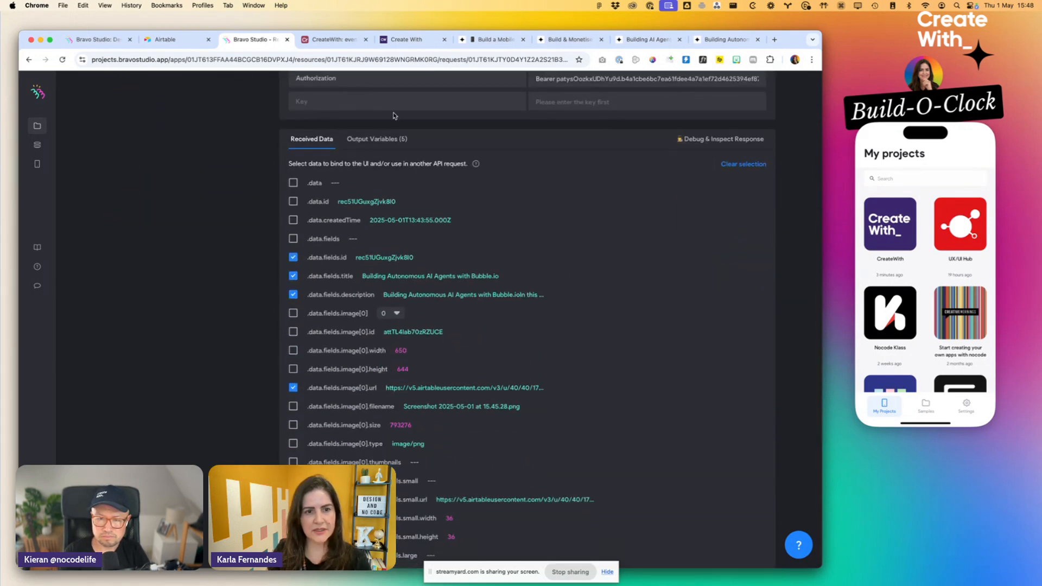
- Rename the "image 0 url" output variable of the events - Detail request to "image"
click(386, 140)
drag(459, 475, 491, 476)
key(BackSpace)
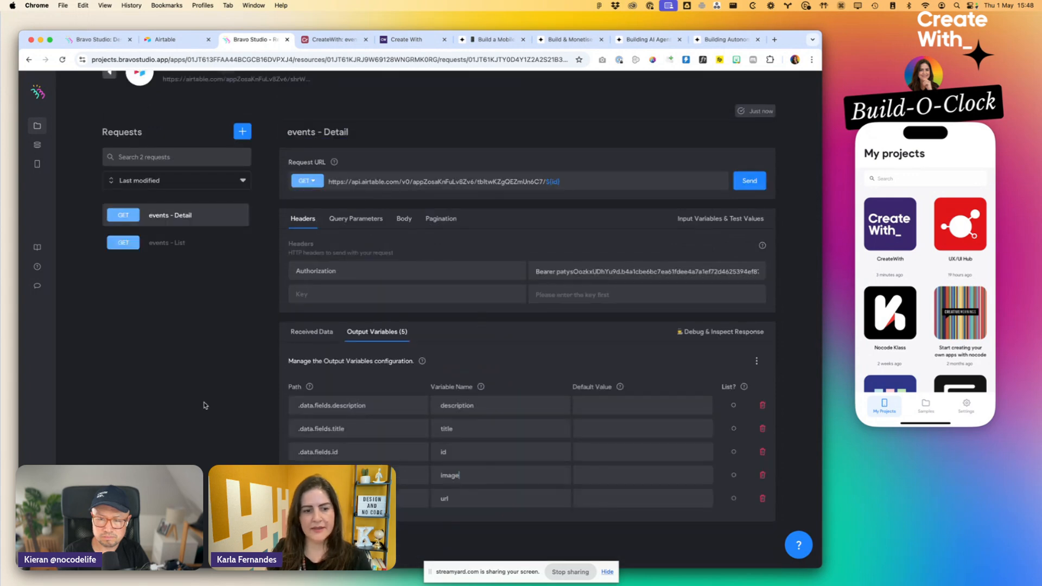
- Return to the app's screens and open the Events screen for data binding
scroll(234, 317, up, 1)
scroll(234, 318, up, 2)
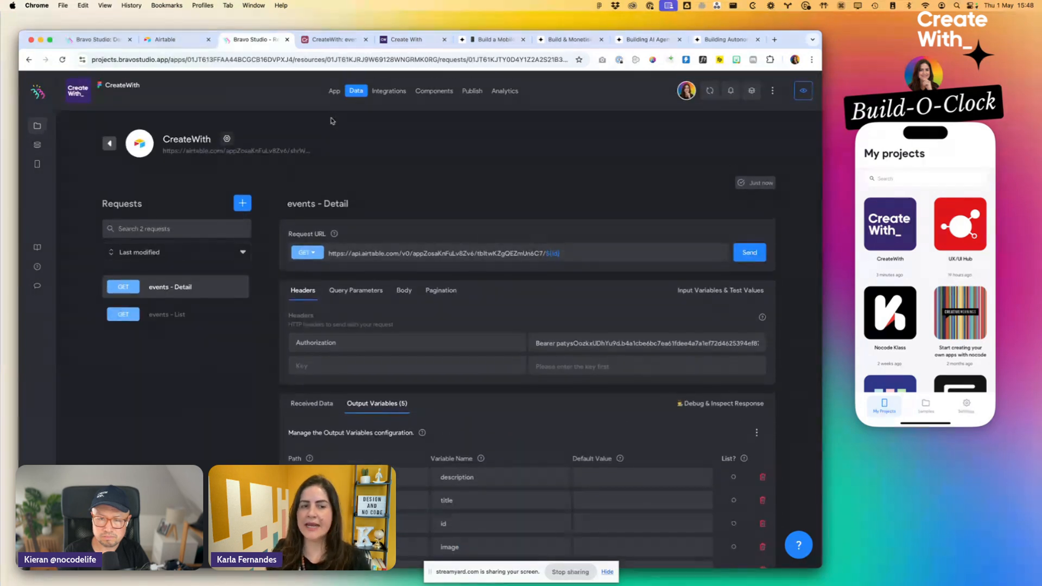
click(335, 93)
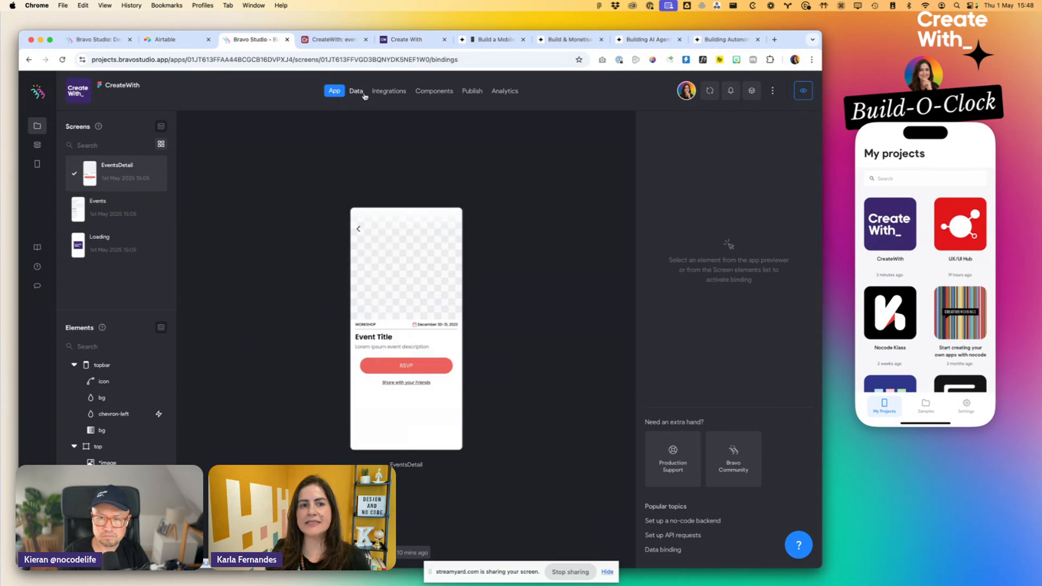
click(361, 94)
click(335, 92)
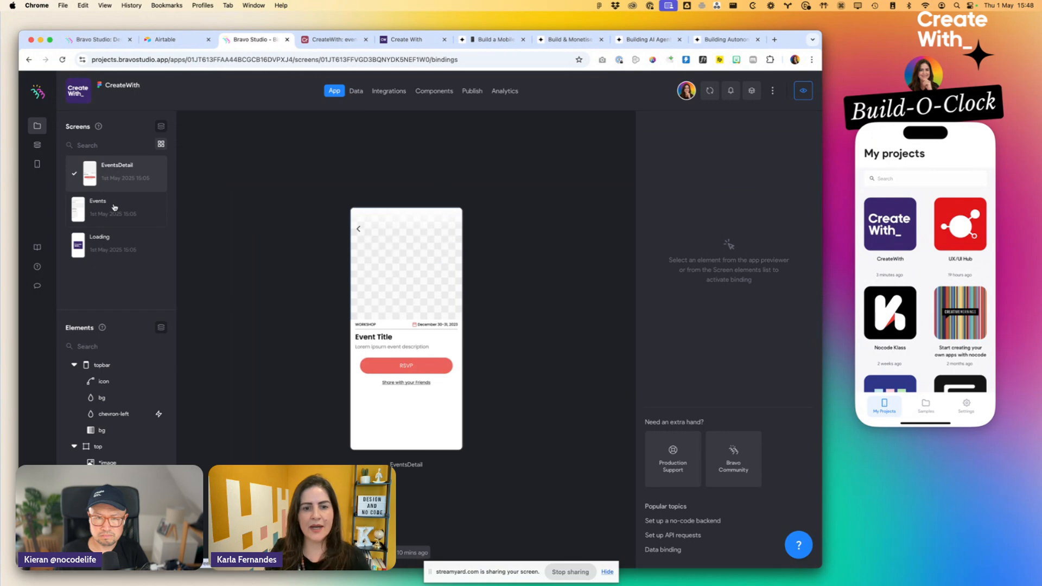
click(98, 219)
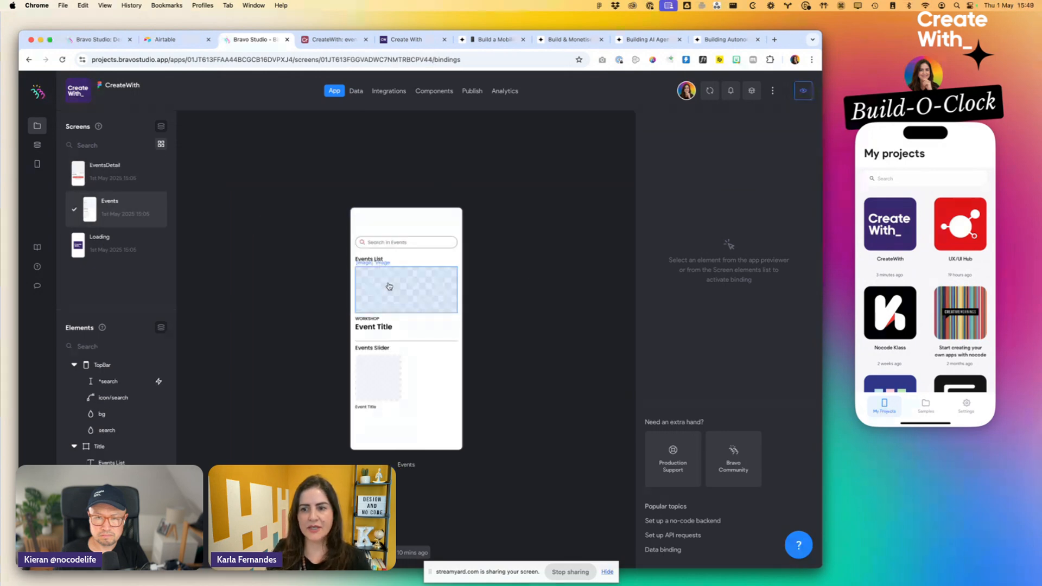
- Open the CreateWith project in the mirrored phone's Bravo preview and view its event detail screen
click(897, 224)
click(886, 222)
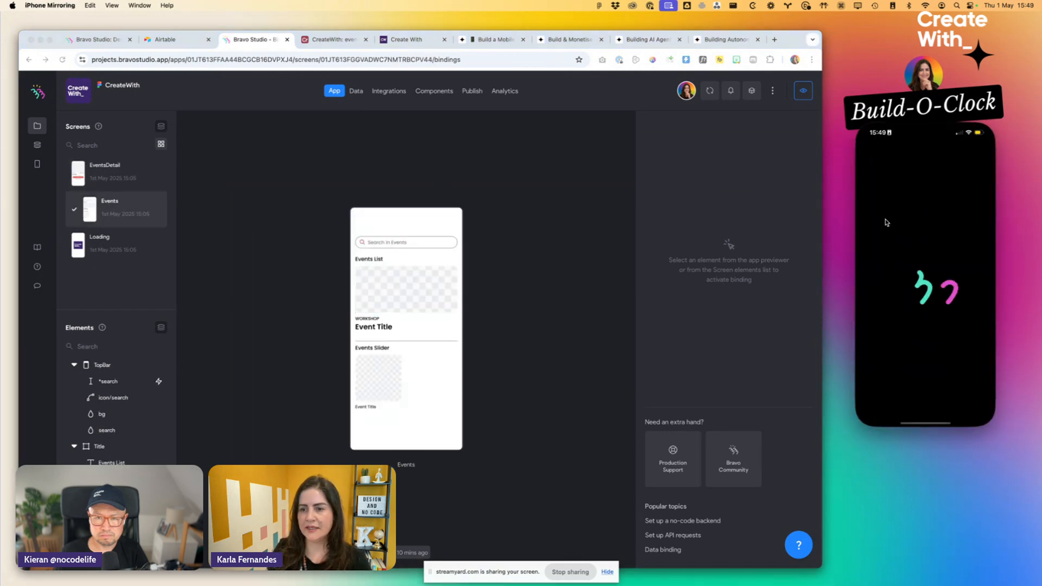
click(405, 380)
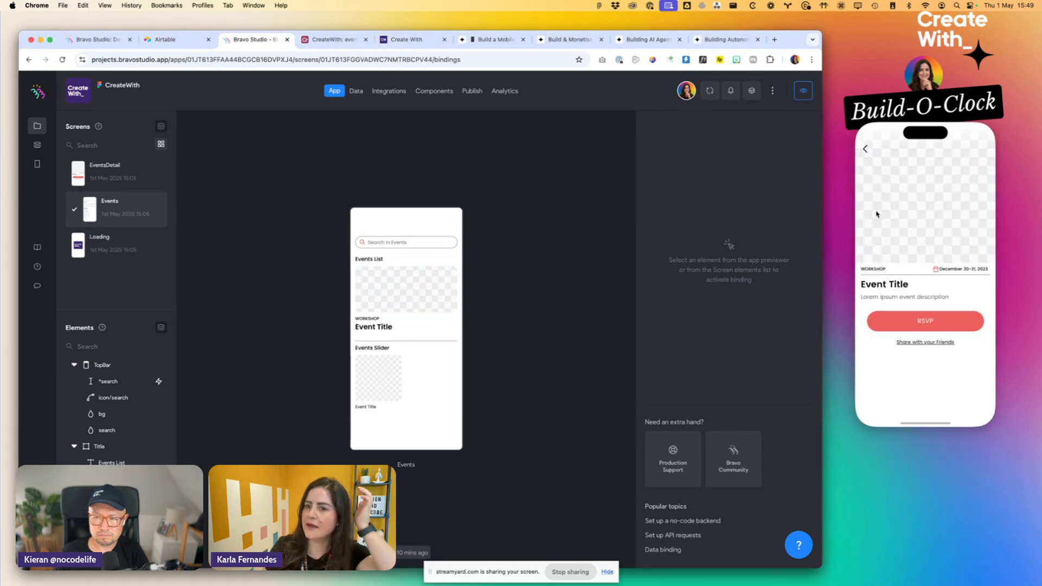
- Update the project in Bravo Studio and sync the phone preview with it through the project control
click(709, 91)
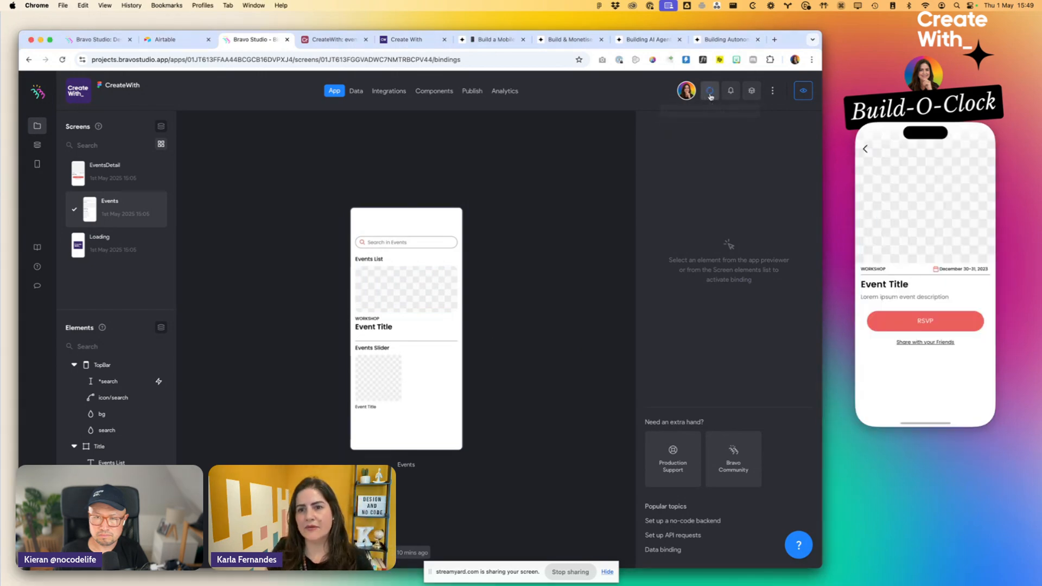
click(925, 146)
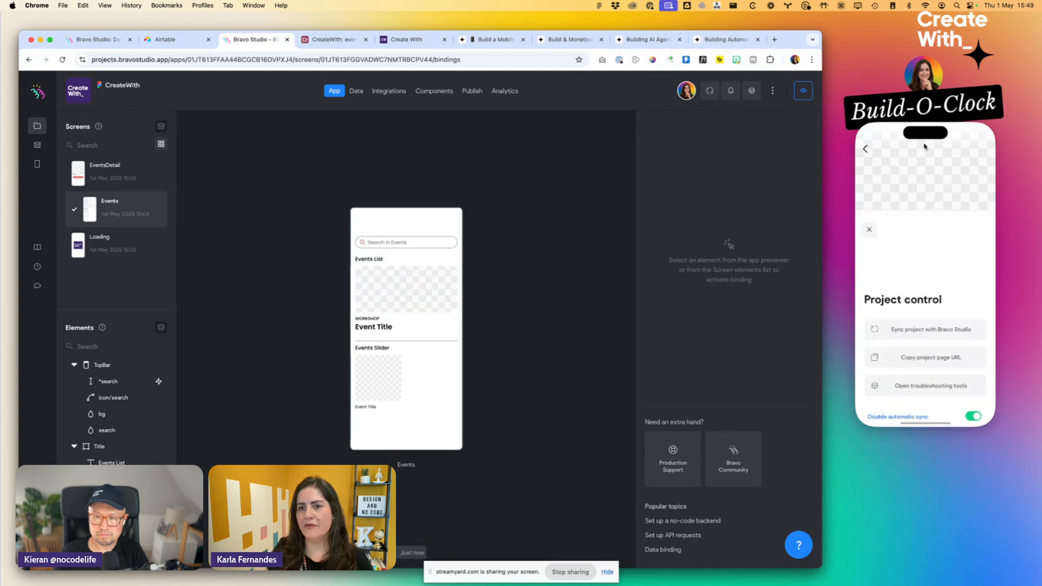
click(916, 245)
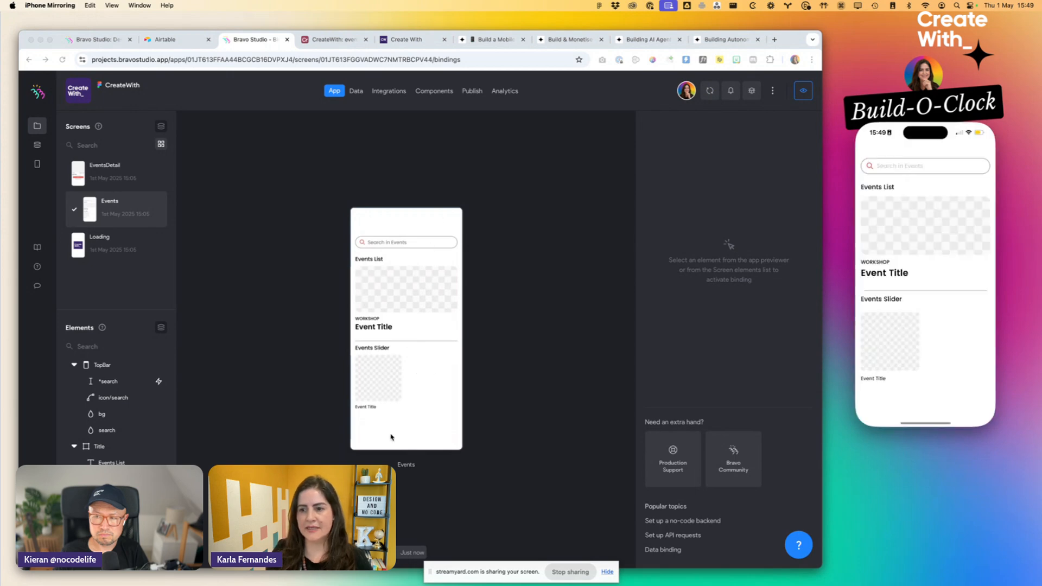
- Bind the *list-events container's List Item to the CreateWith collection, events - List request and records variable
click(376, 286)
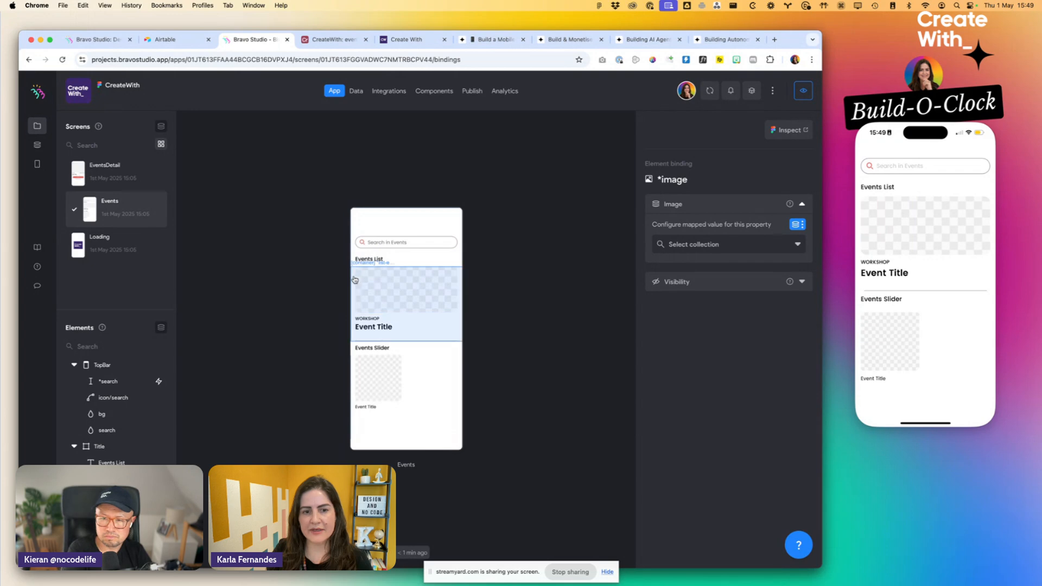
click(355, 280)
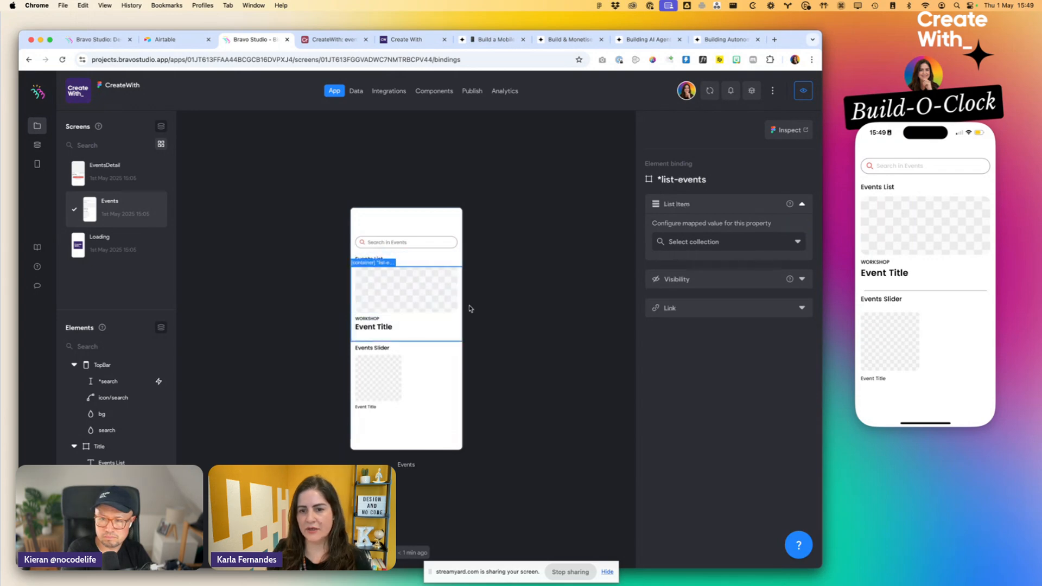
click(712, 241)
click(699, 282)
click(698, 270)
click(724, 308)
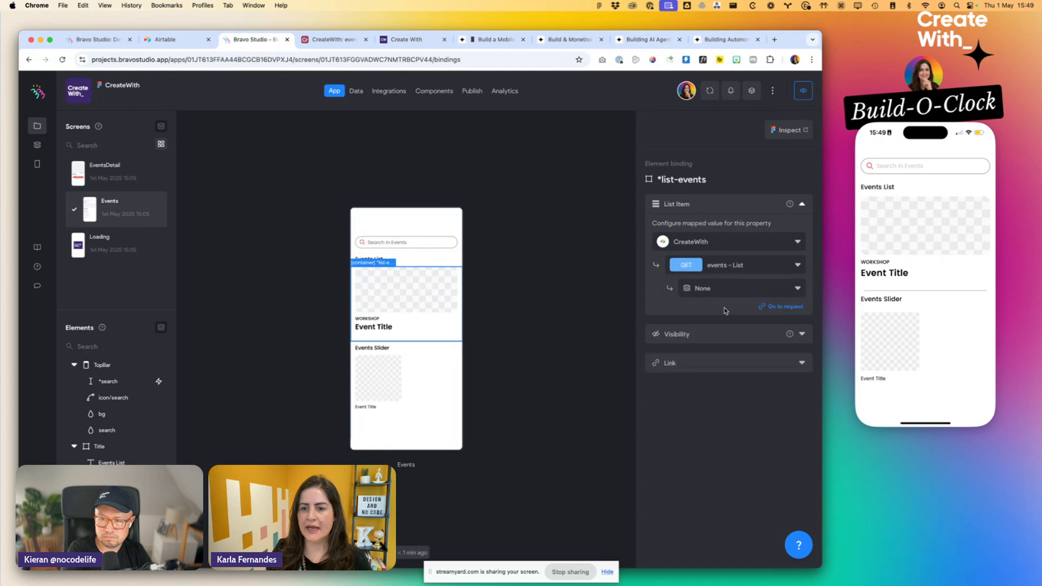
click(721, 288)
click(709, 327)
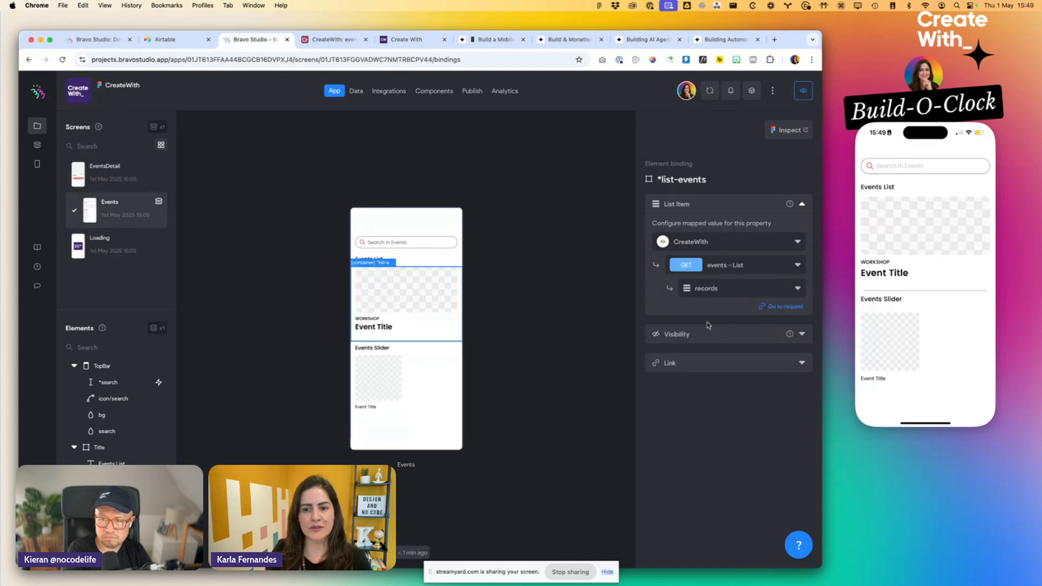
- Bind the *image element in the events list to the image variable of the events - List request
scroll(114, 412, down, 2)
scroll(114, 407, up, 2)
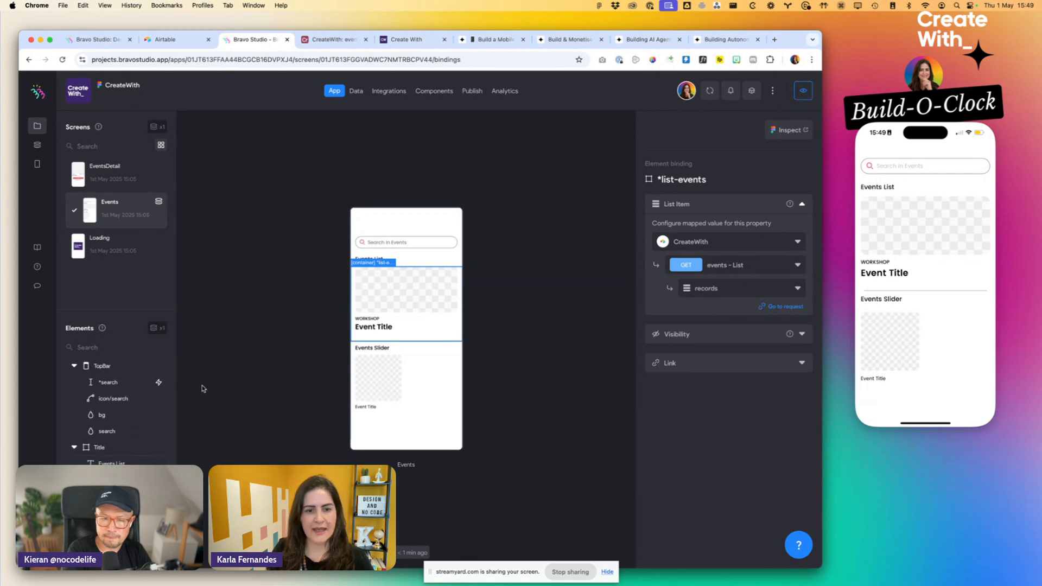
click(384, 288)
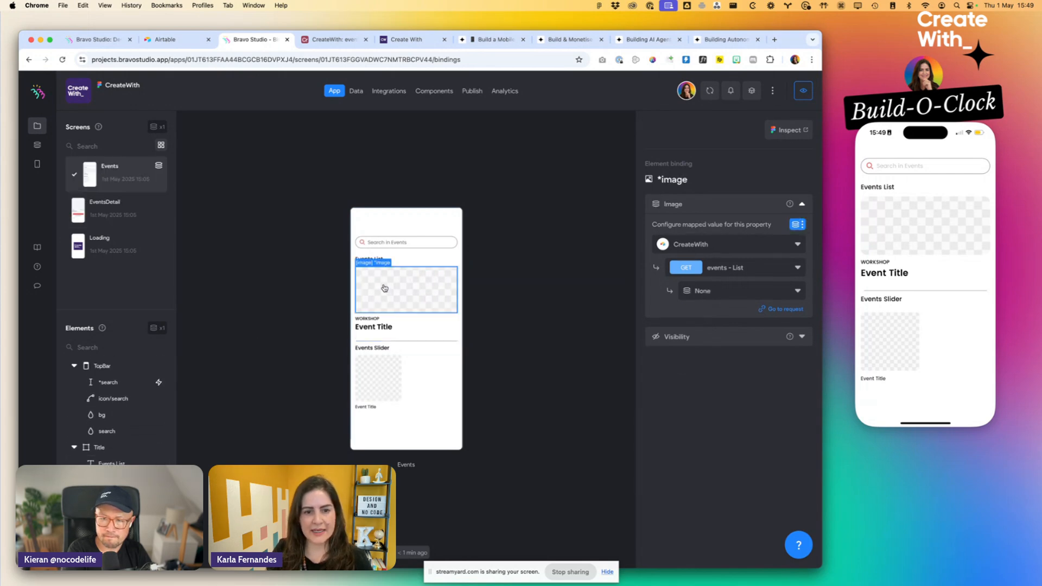
click(724, 291)
text(ima)
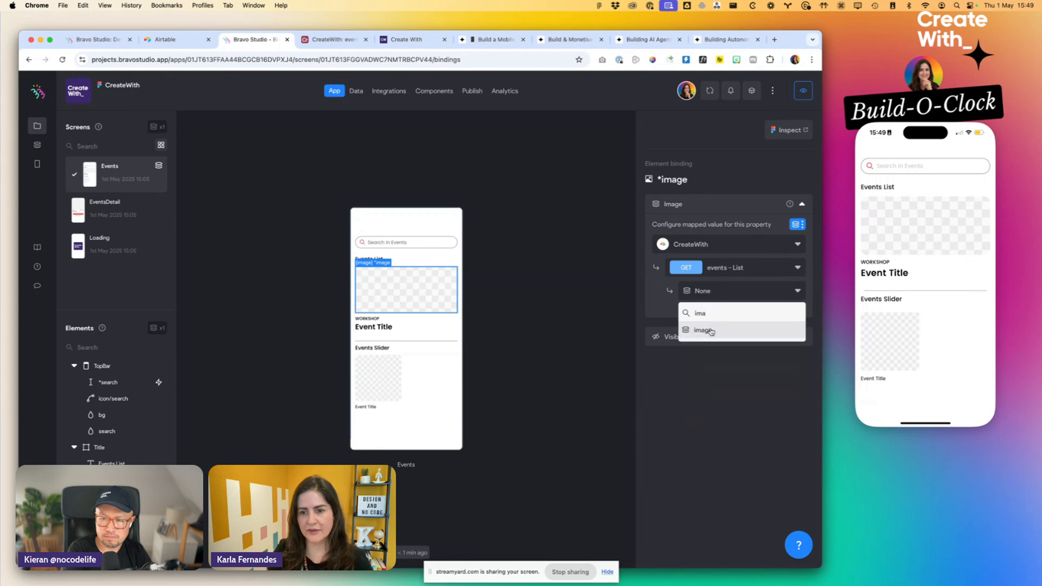
click(711, 331)
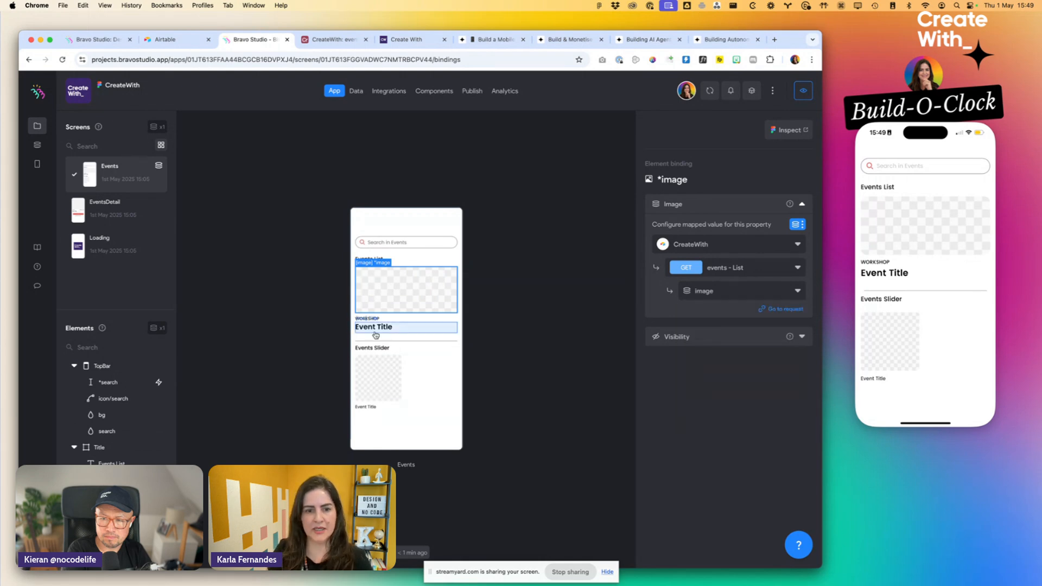
- Bind the *title text in the events list to the title variable of the events - List request
click(393, 258)
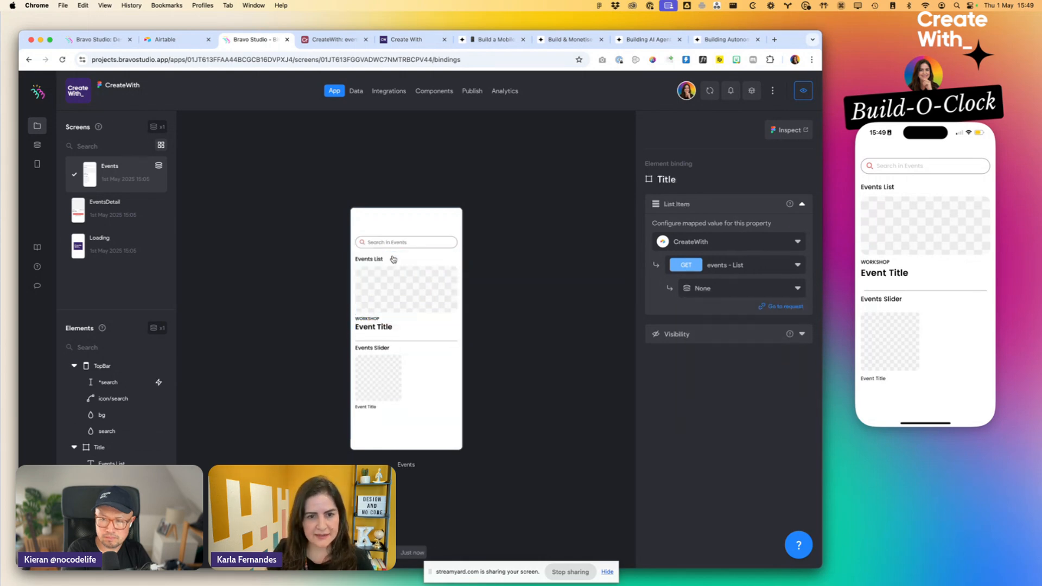
click(378, 318)
click(380, 328)
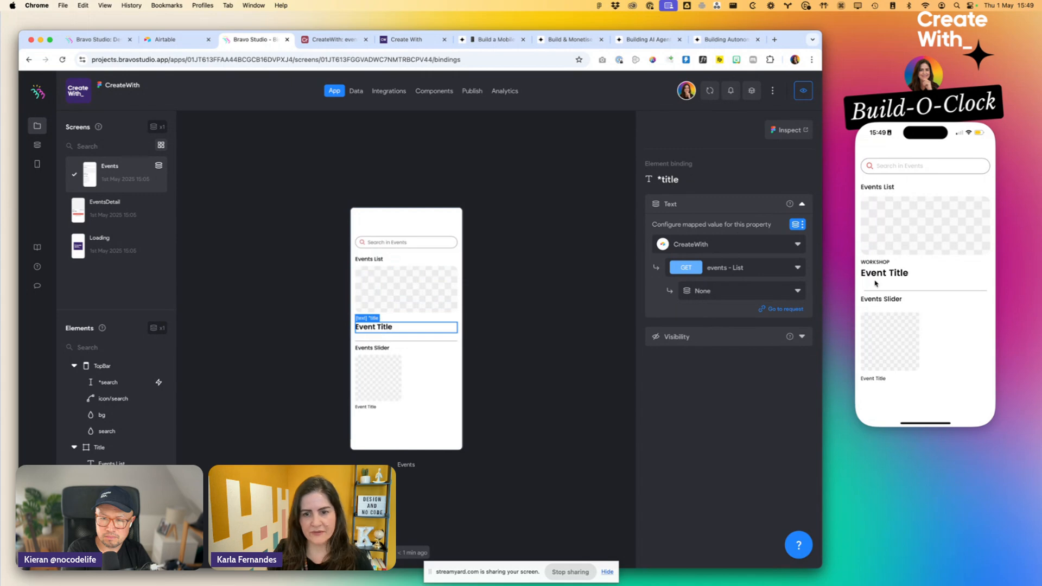
click(733, 296)
text(tit)
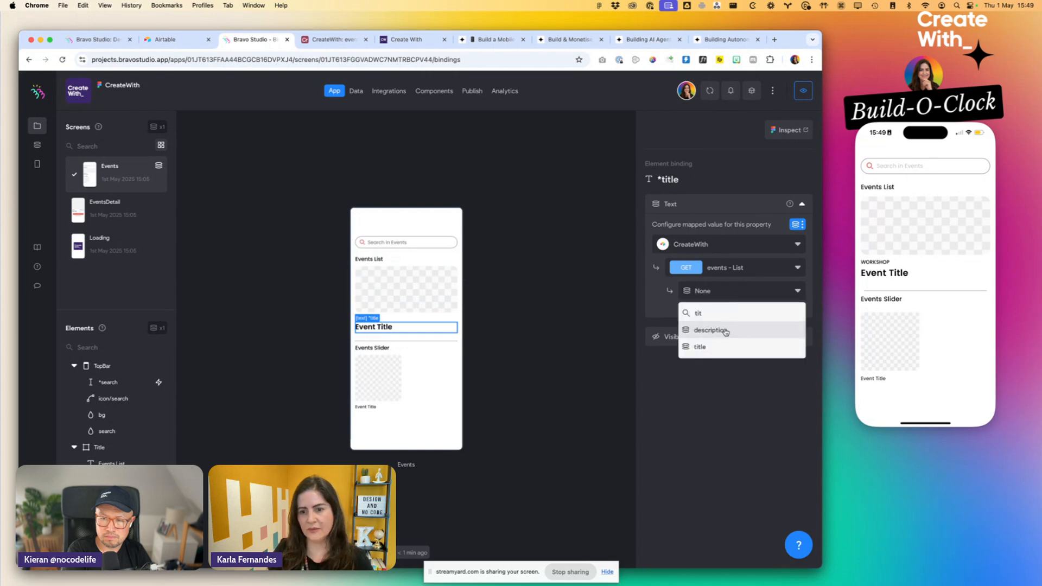
click(717, 343)
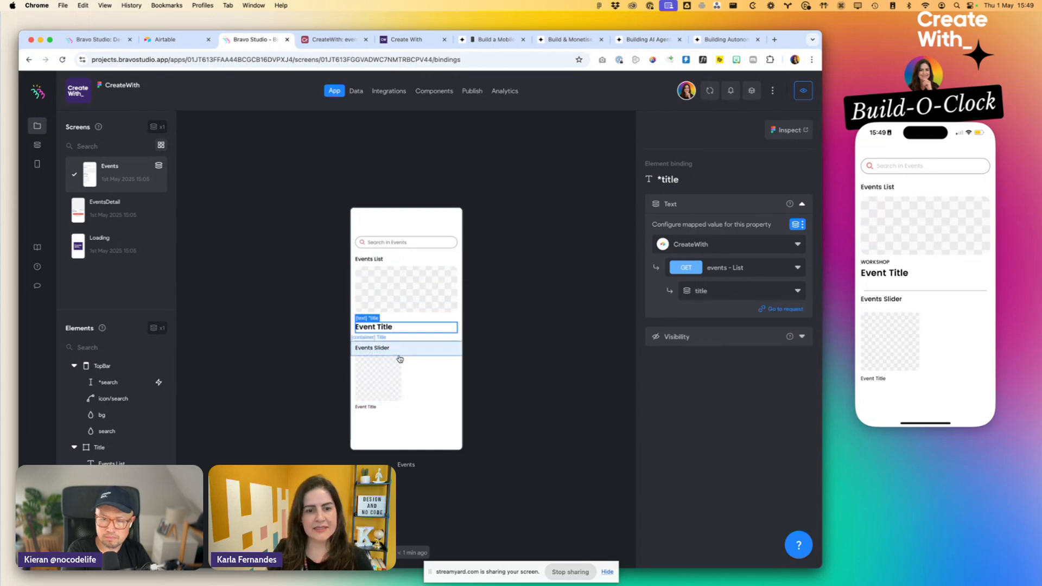
- Bind the *slide container's List Item in the Events Slider to the records variable of the events - List request
click(398, 373)
click(401, 403)
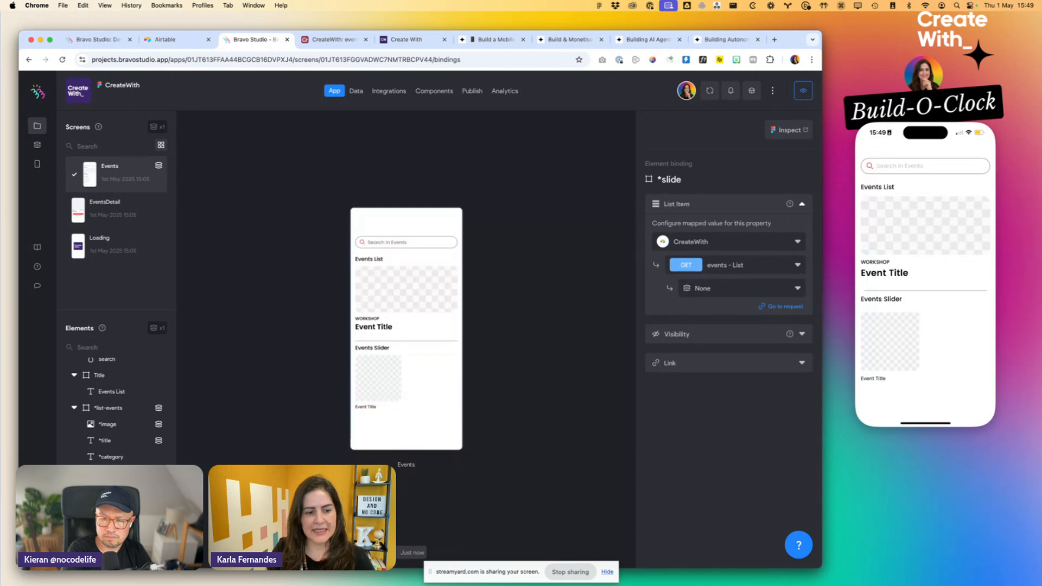
click(720, 288)
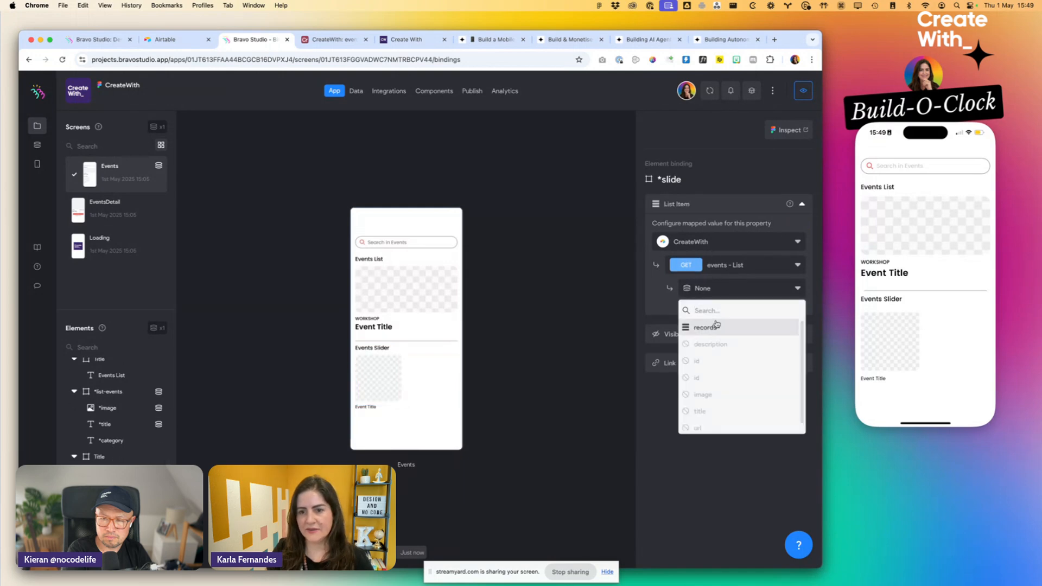
click(717, 326)
- Bind the *square image in the Events Slider to the image variable of the events - List request
click(380, 380)
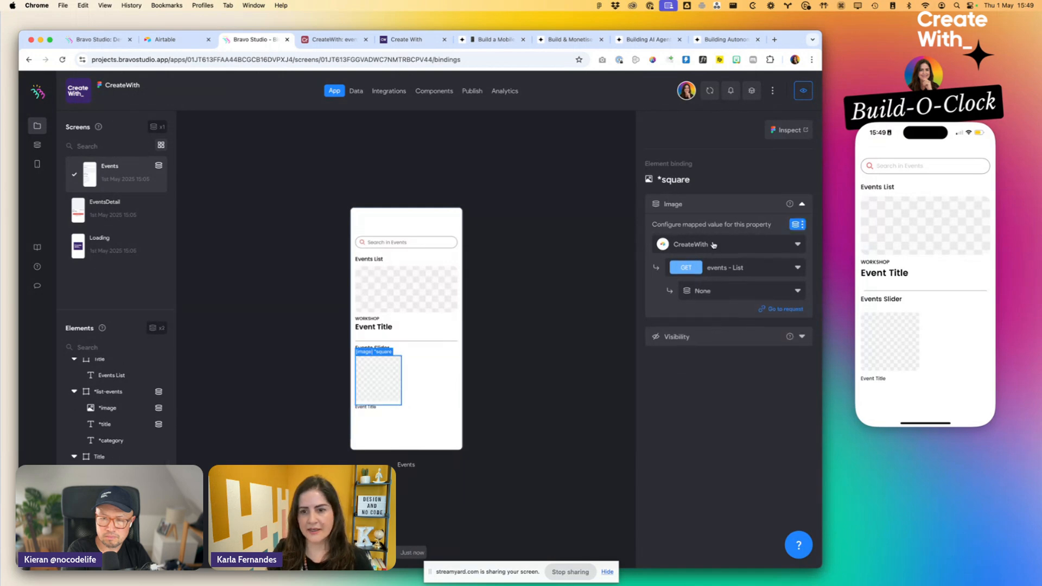
click(703, 291)
text(ima)
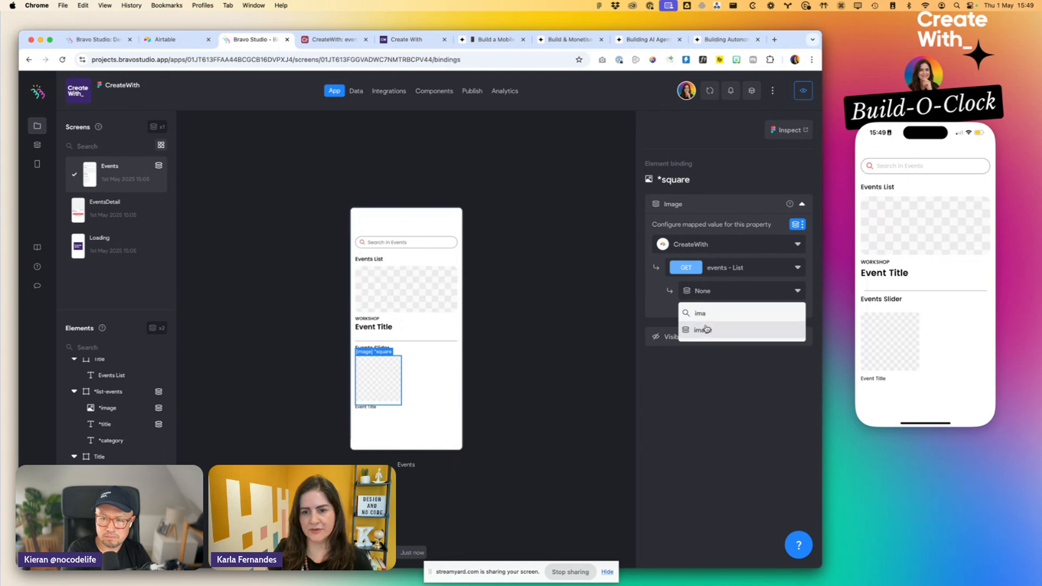
click(706, 330)
- Bind the *title text under the slider image to the title variable of the events - List request
click(365, 407)
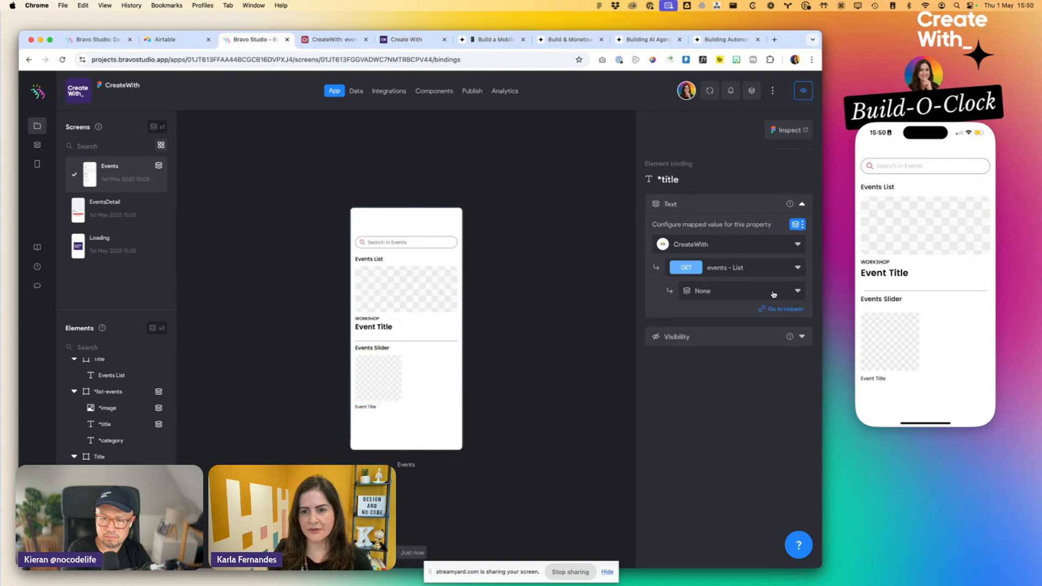
click(778, 292)
text(title)
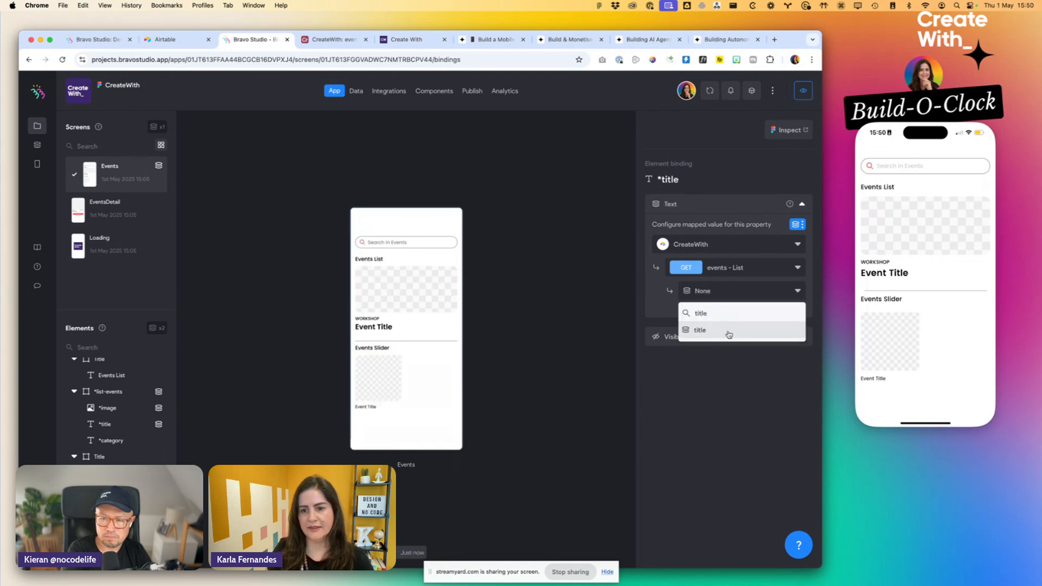
click(728, 333)
click(587, 328)
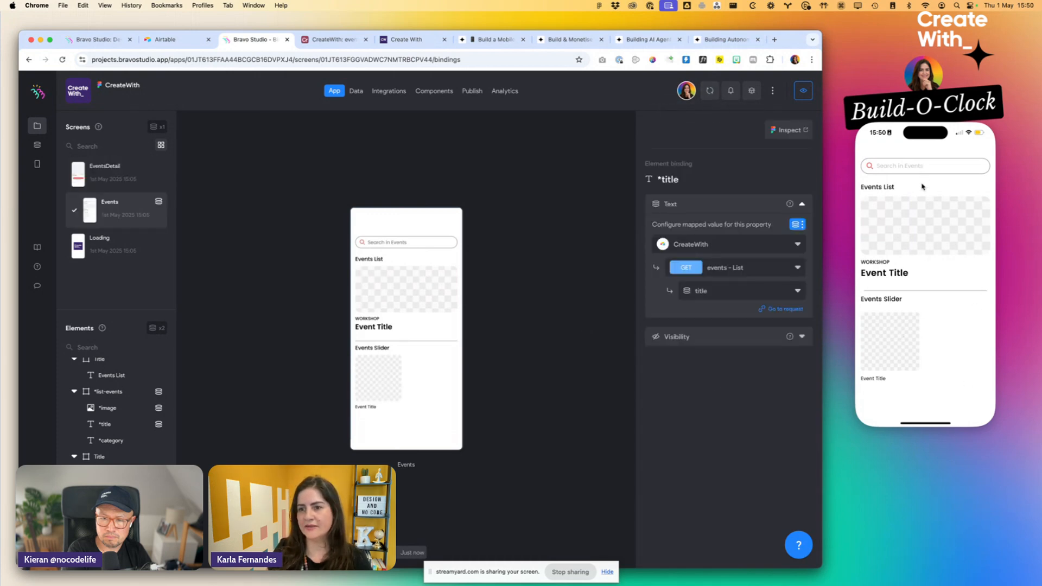
- Sync the mirrored phone preview with Bravo Studio and look through its events list and slider
click(910, 239)
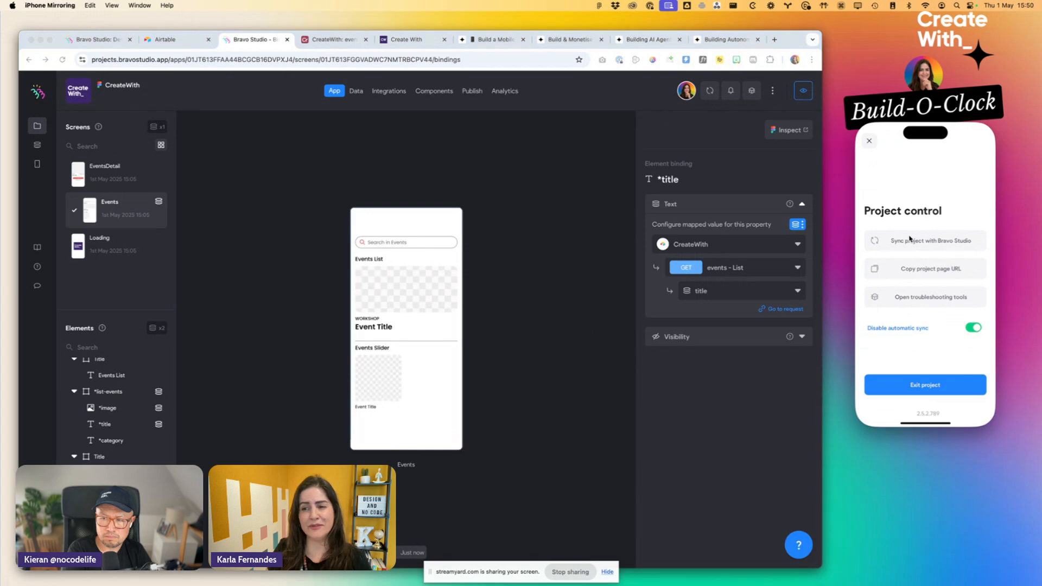
click(905, 243)
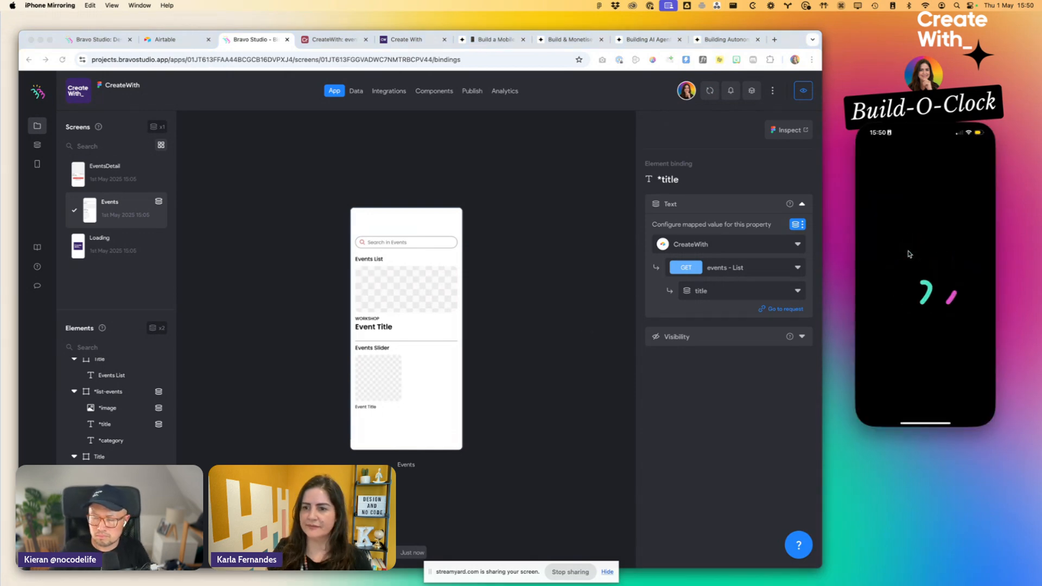
scroll(910, 282, down, 5)
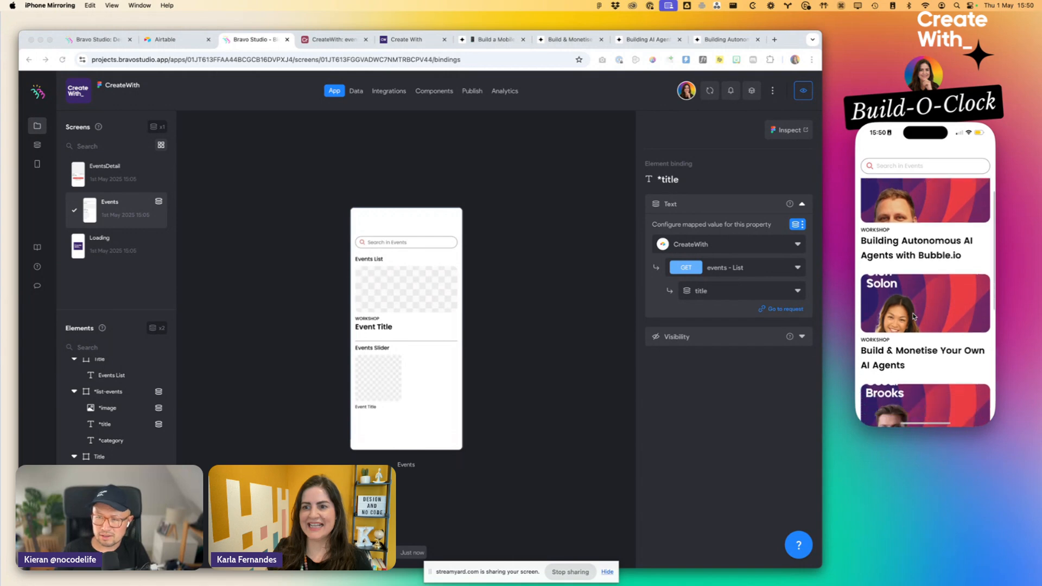
scroll(913, 316, down, 8)
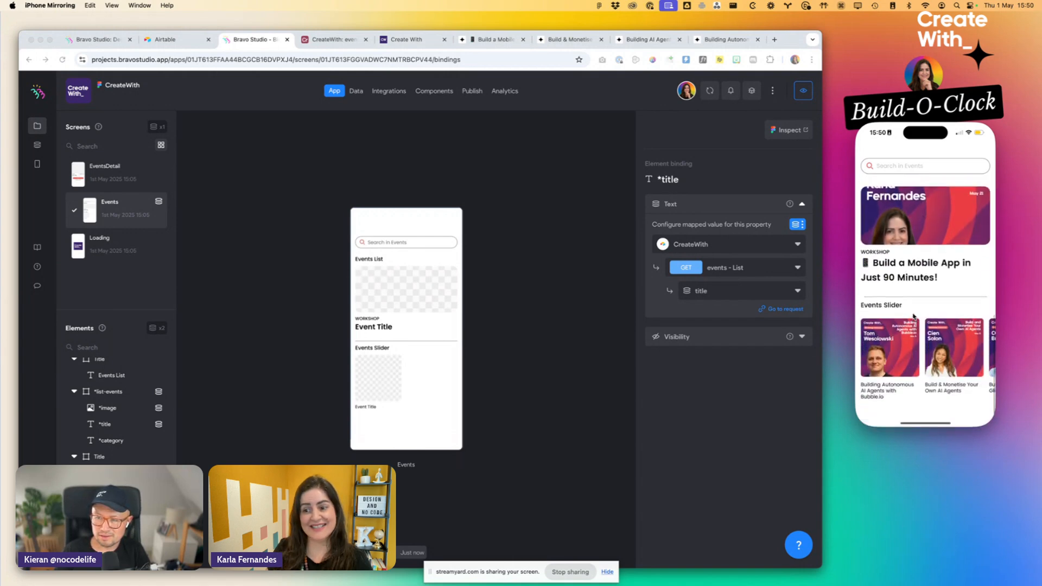
scroll(963, 356, right, 5)
scroll(964, 357, left, 5)
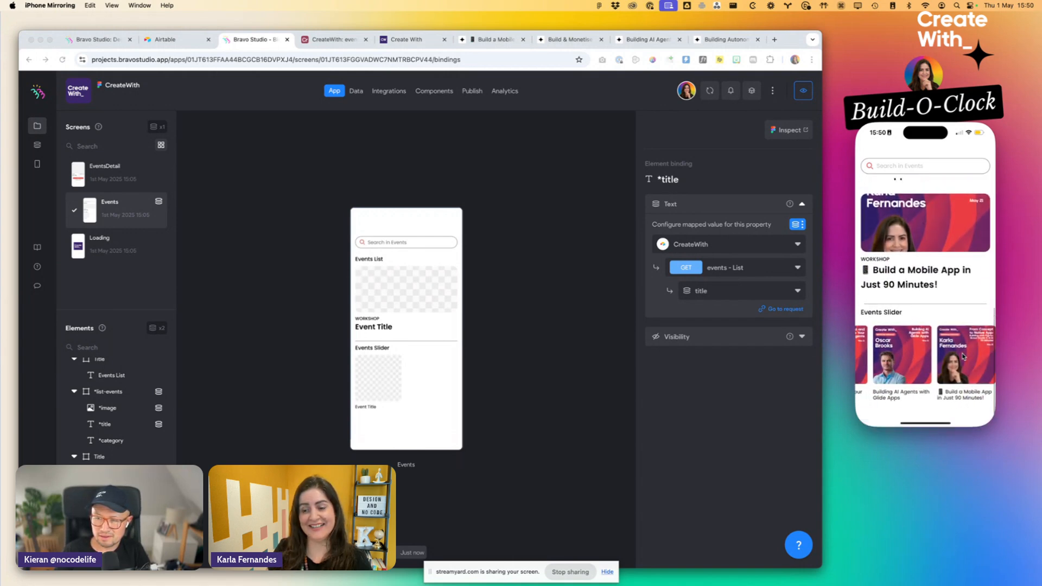
scroll(917, 244, up, 10)
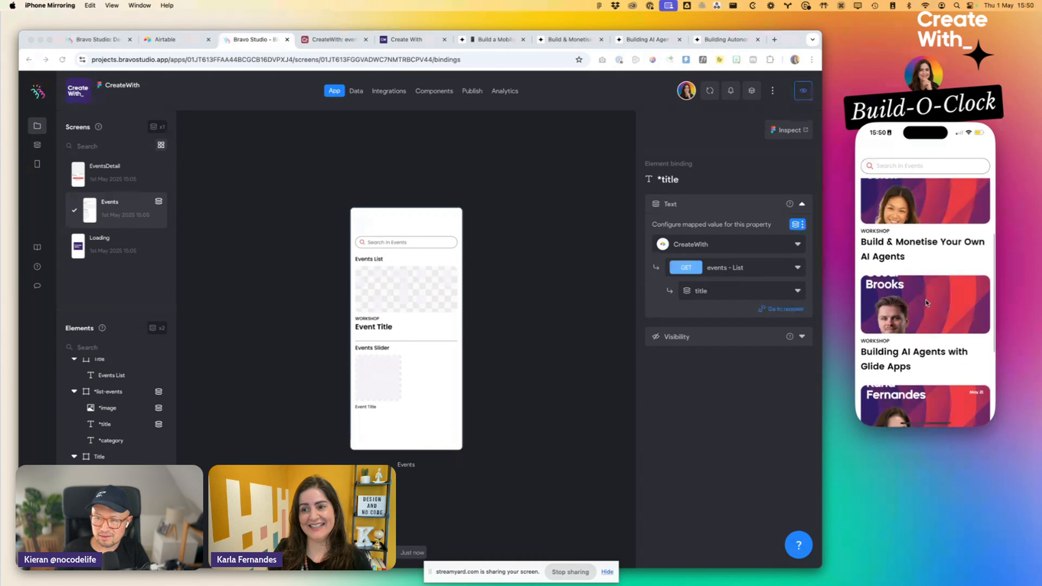
scroll(896, 184, up, 3)
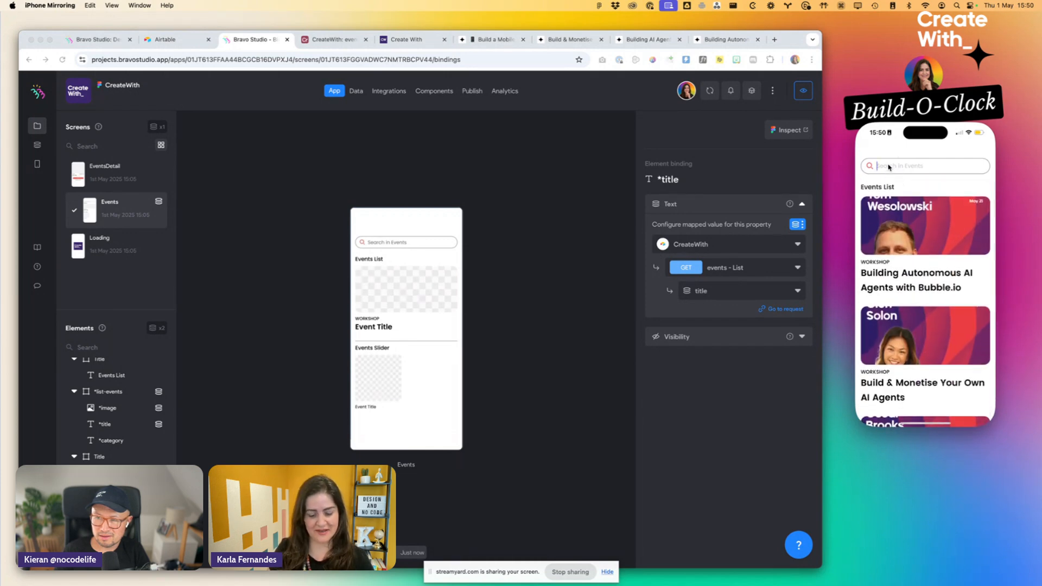
- Test the event search in the phone preview with "App" and "Mobile", and clear the search field
text(App)
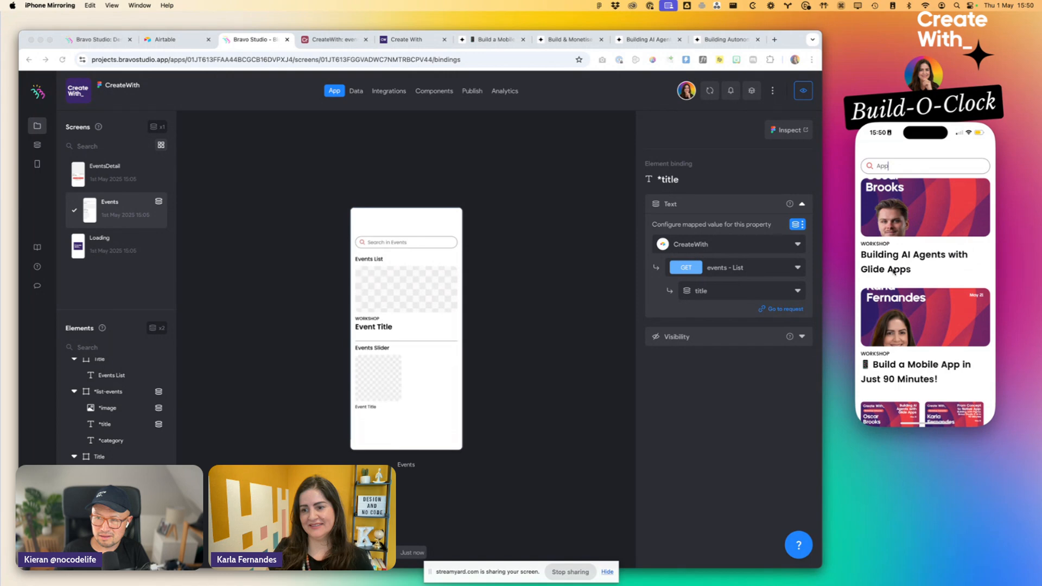
key(BackSpace)
key(BackSpace)
key(BackSpace)
text(Mobile)
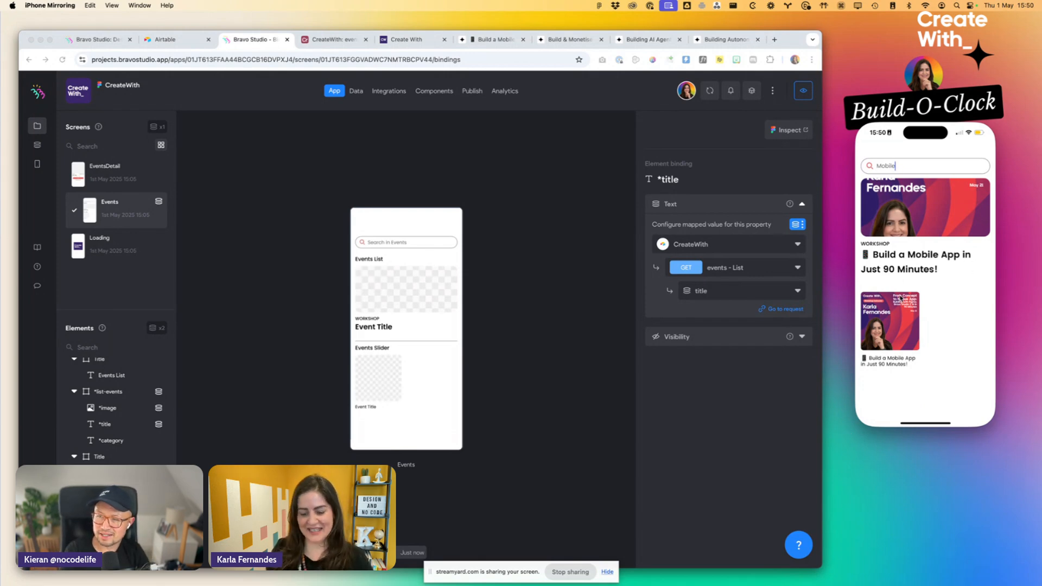
key(BackSpace)
key(BackSpace)
key(BackSpace)
key(BackSpace)
key(BackSpace)
key(BackSpace)
- Open the "Build & Monetise Your Own AI Agents" event's detail screen in the phone preview and return to the list
scroll(879, 234, down, 10)
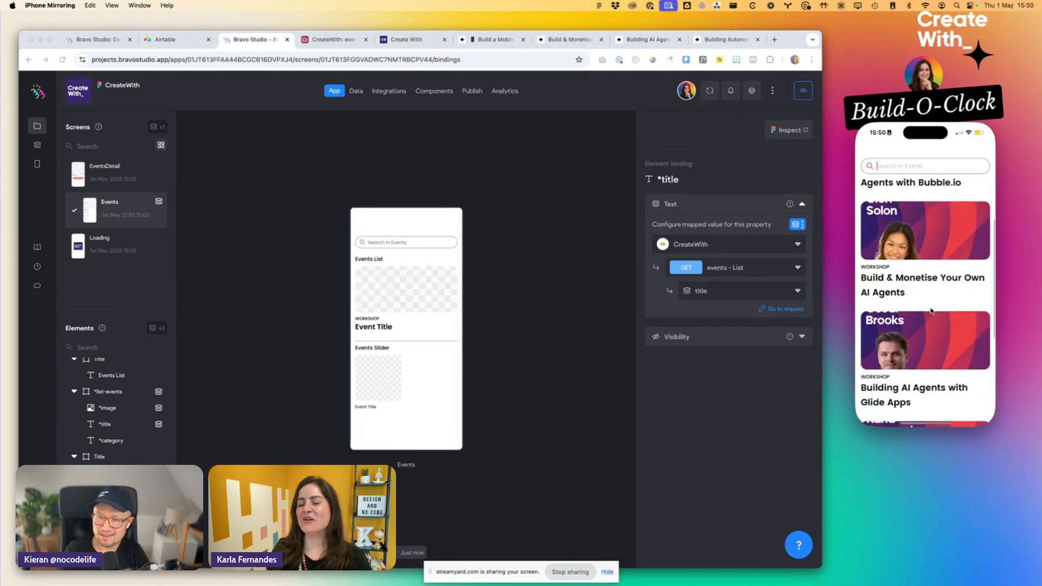
scroll(895, 230, up, 8)
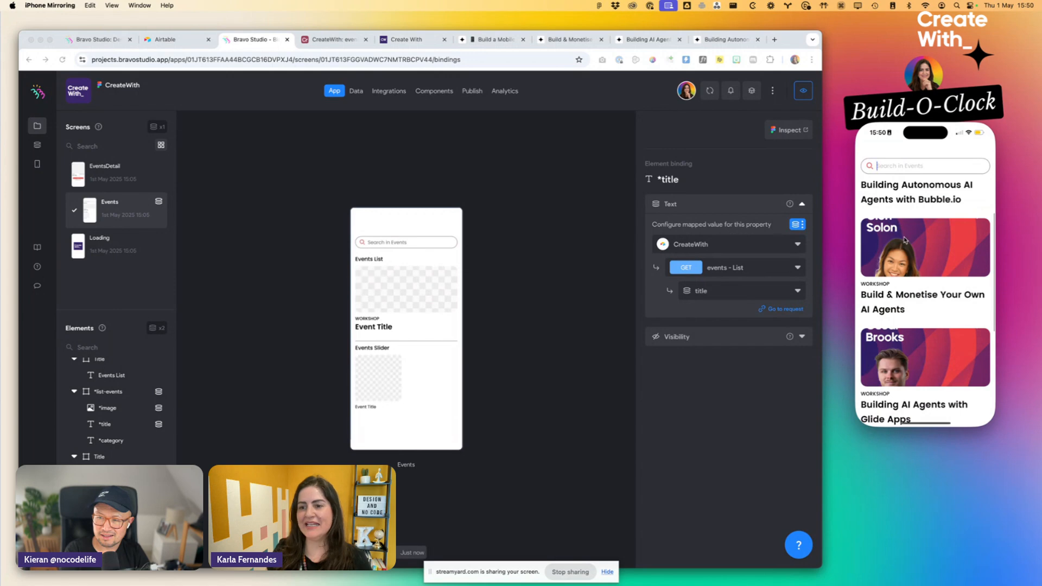
click(905, 241)
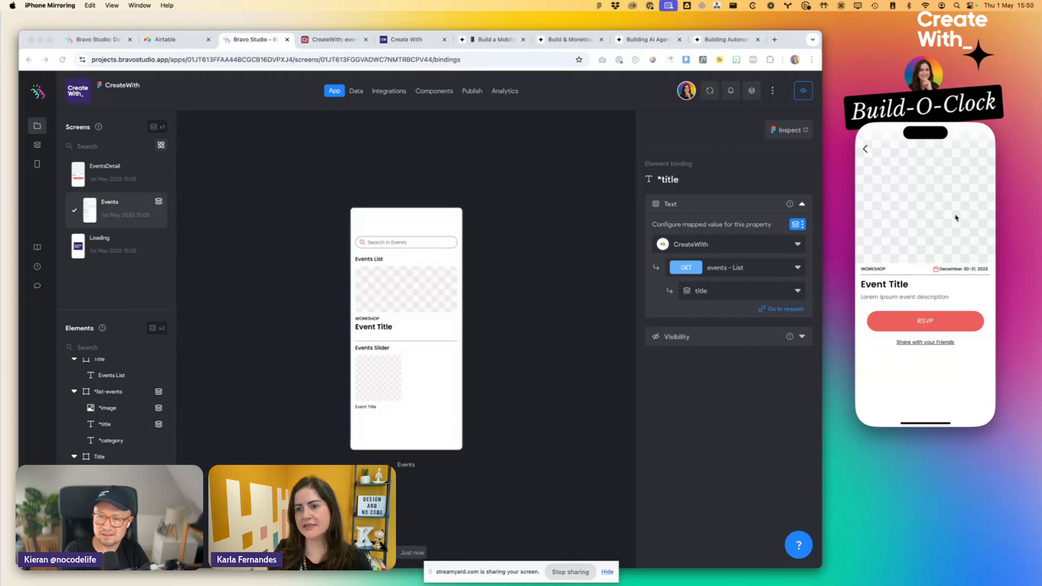
click(865, 150)
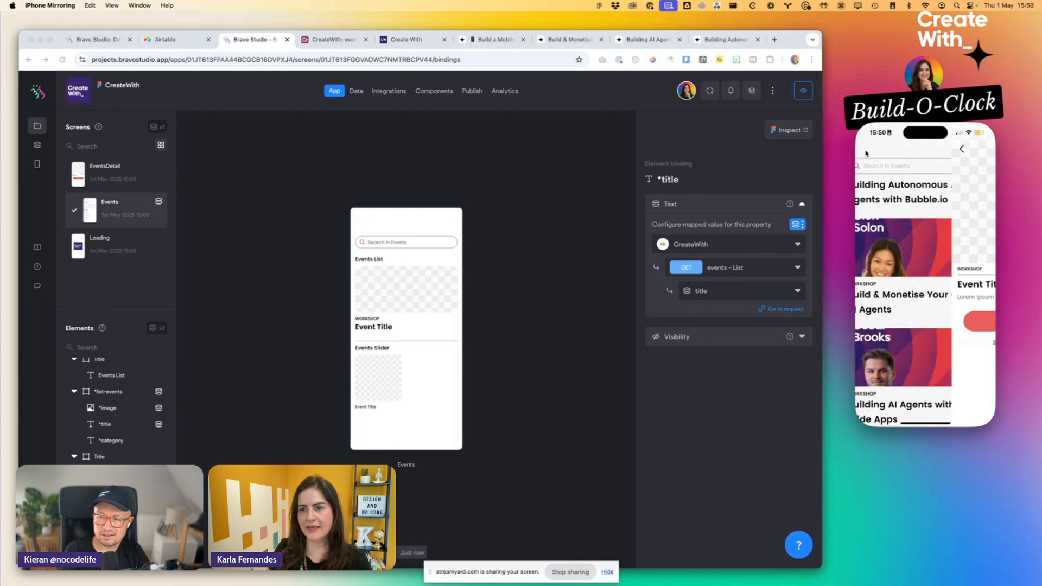
- Bind the *image element on the EventsDetail screen to the image variable of the events - Detail request
click(88, 267)
click(104, 187)
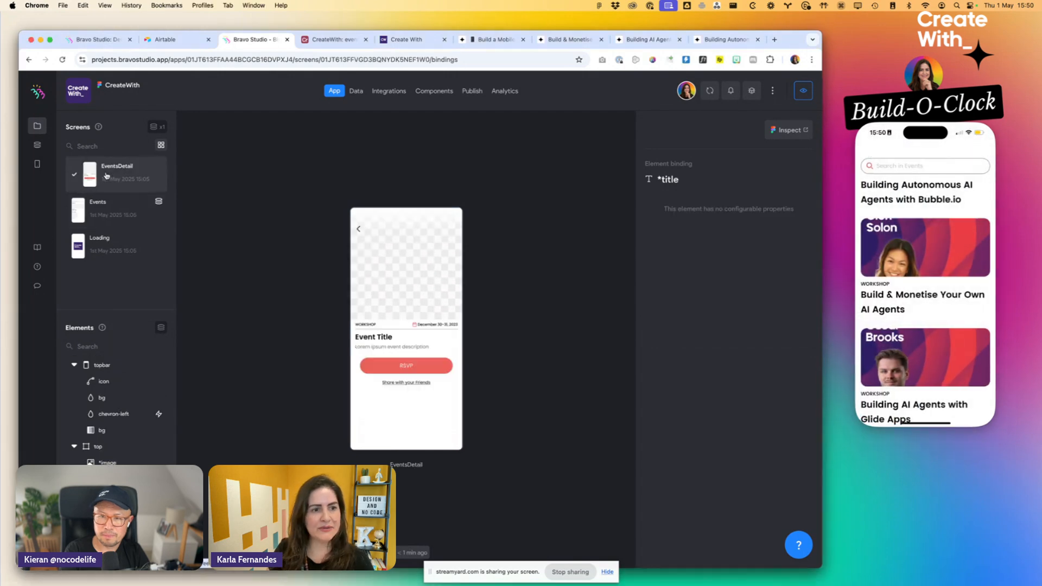
click(430, 278)
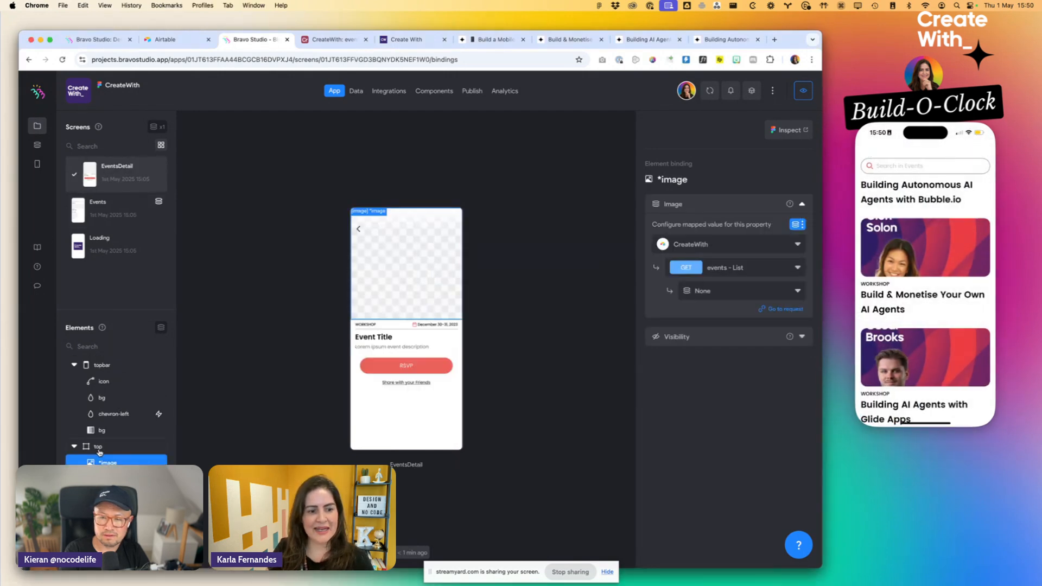
click(725, 293)
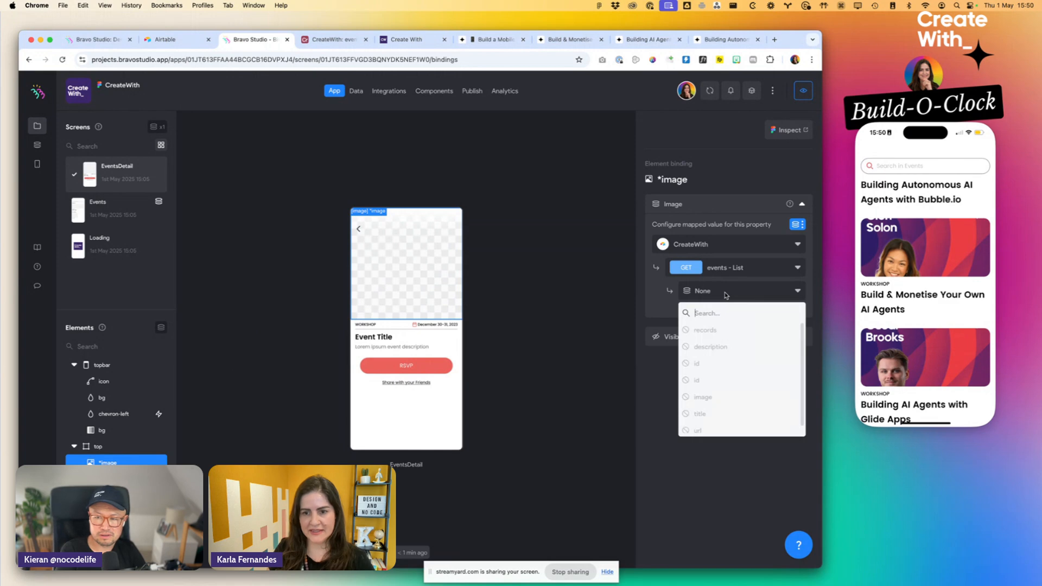
click(723, 272)
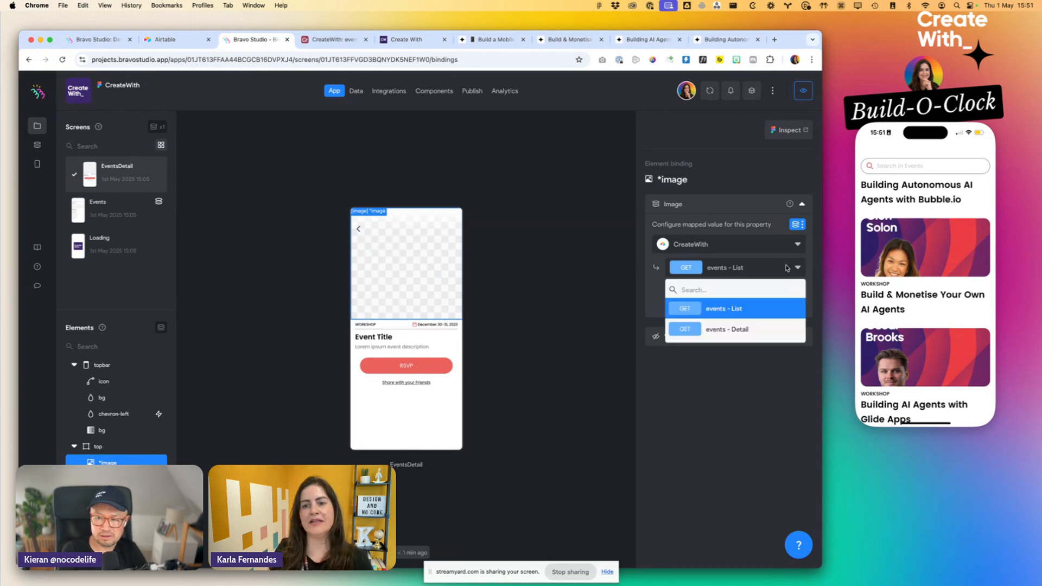
click(738, 331)
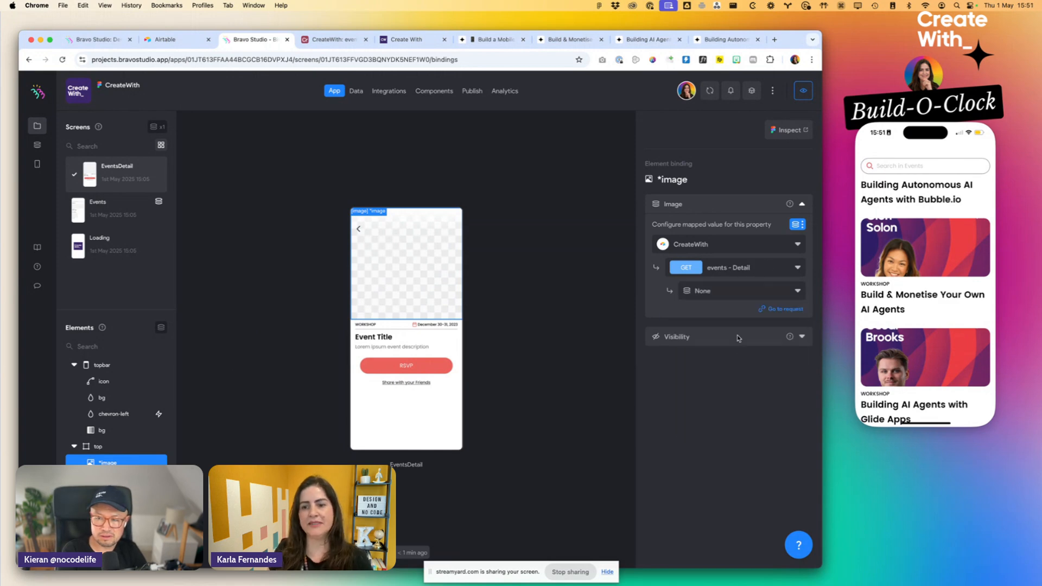
click(720, 289)
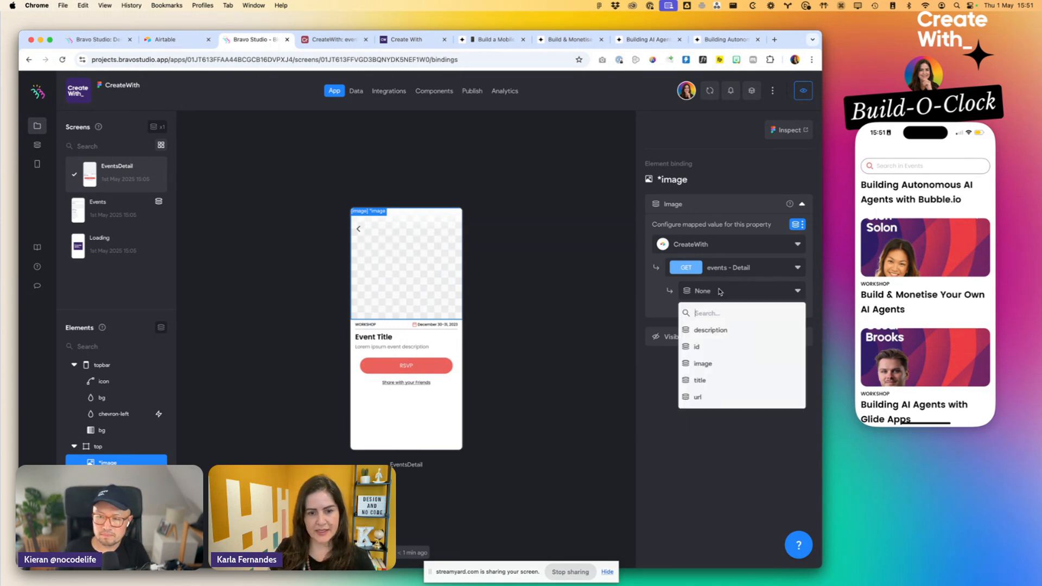
text(ima)
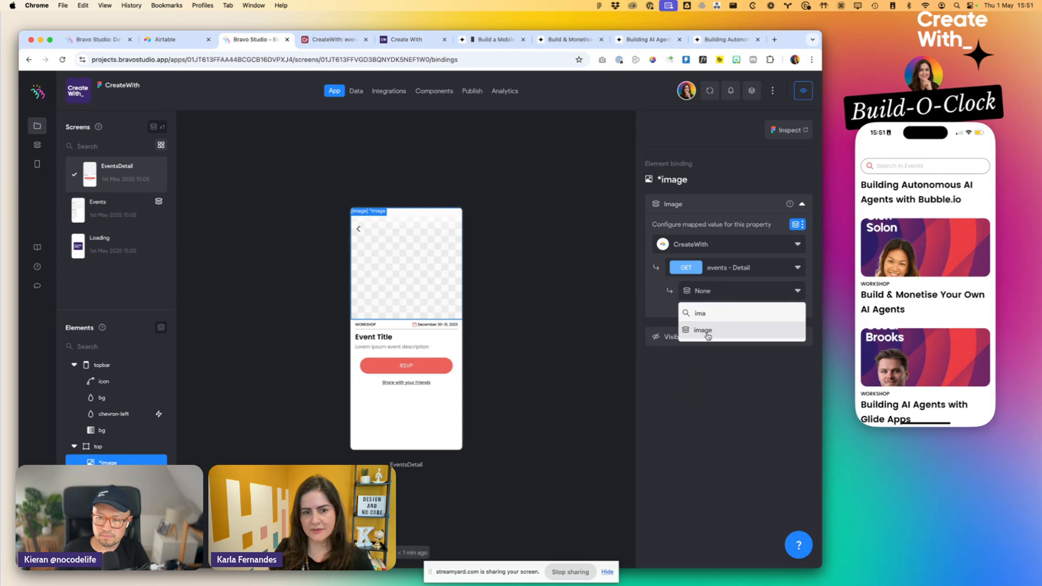
click(703, 330)
- Bind the *title text on the EventsDetail screen to the title variable of the events - Detail request
click(362, 338)
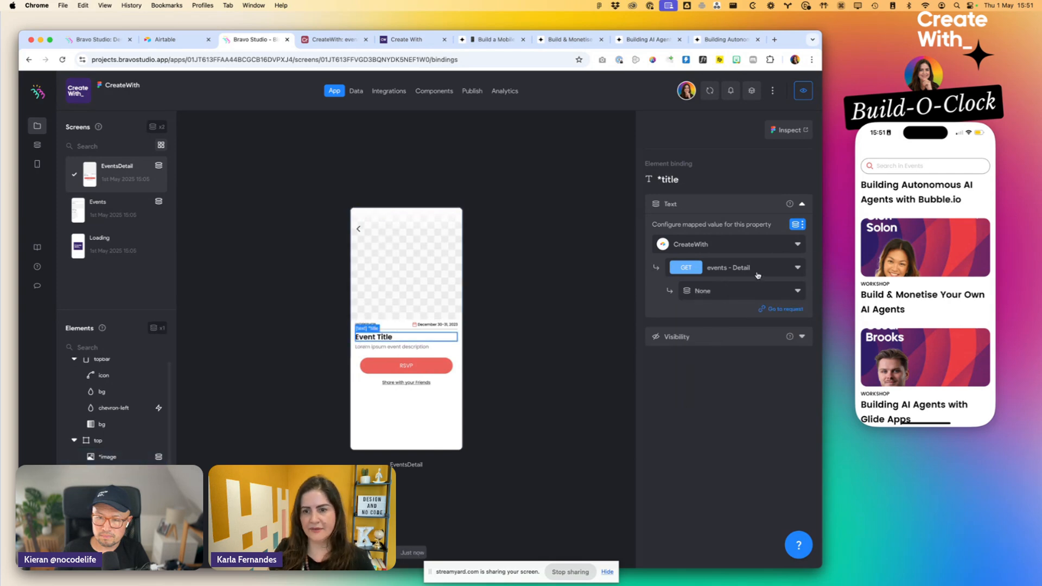
click(723, 291)
text(tit)
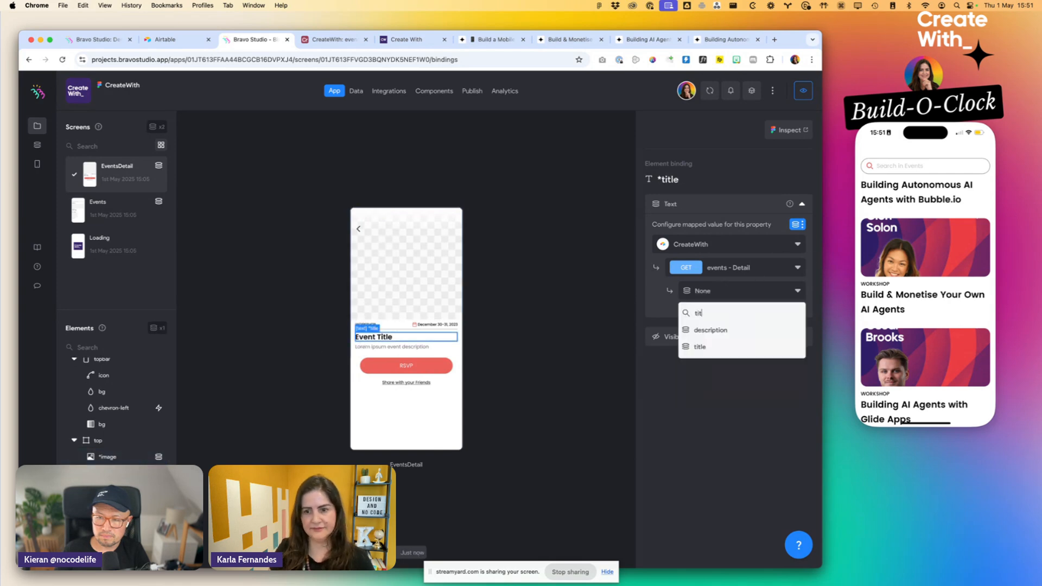
click(705, 344)
- Bind the *description text on the EventsDetail screen to the description variable of the events - Detail request
click(392, 346)
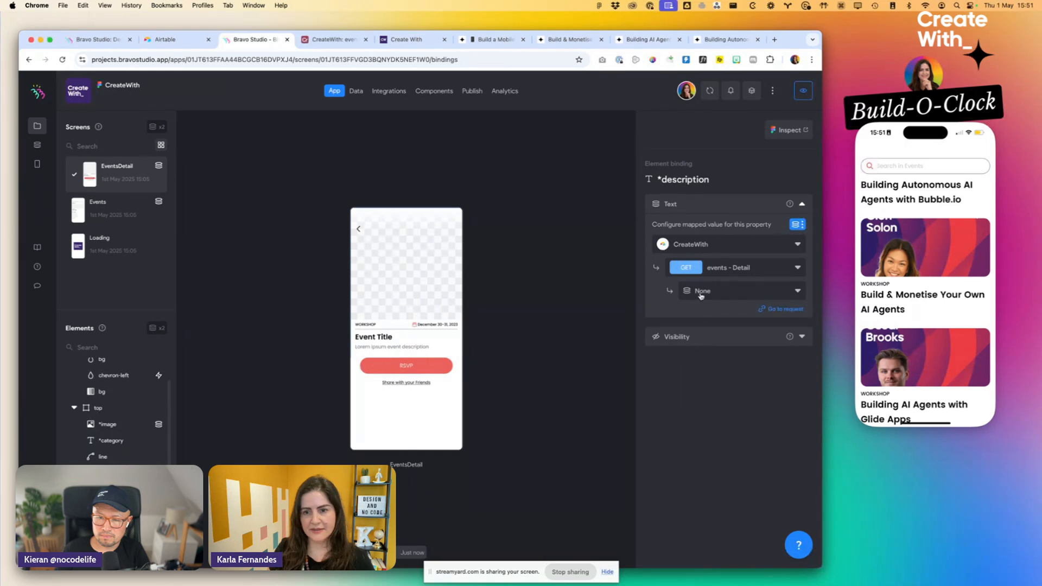
click(726, 297)
text(d)
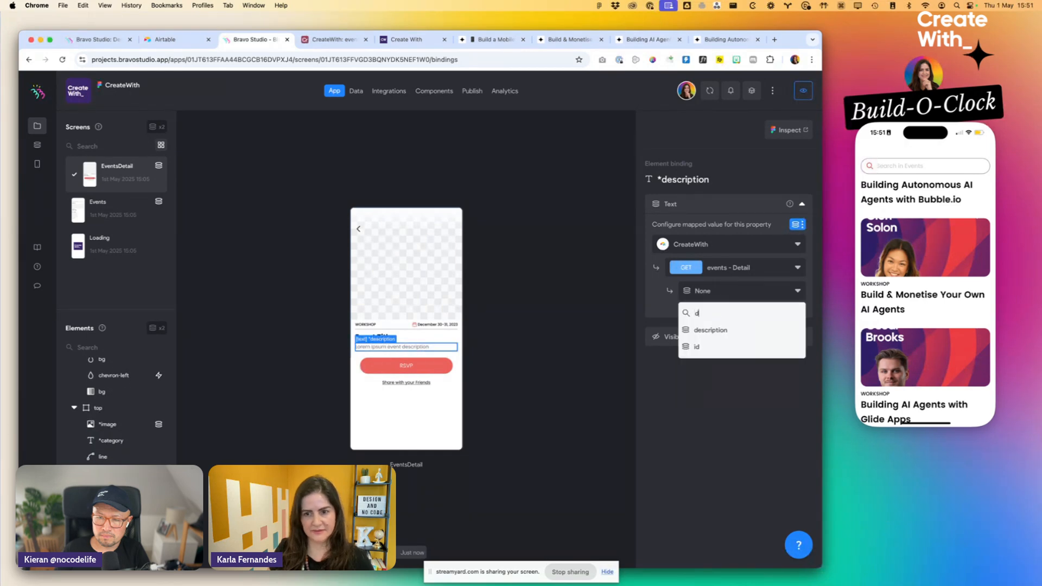
click(710, 330)
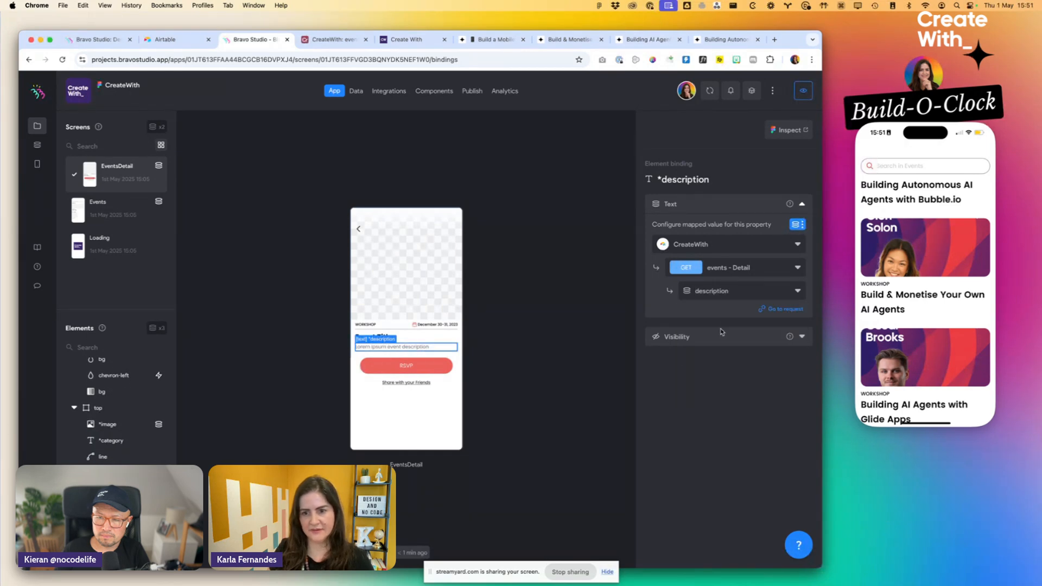
- Bind the Open URL action of the *btn element behind RSVP to the url variable of the events - Detail request
click(422, 368)
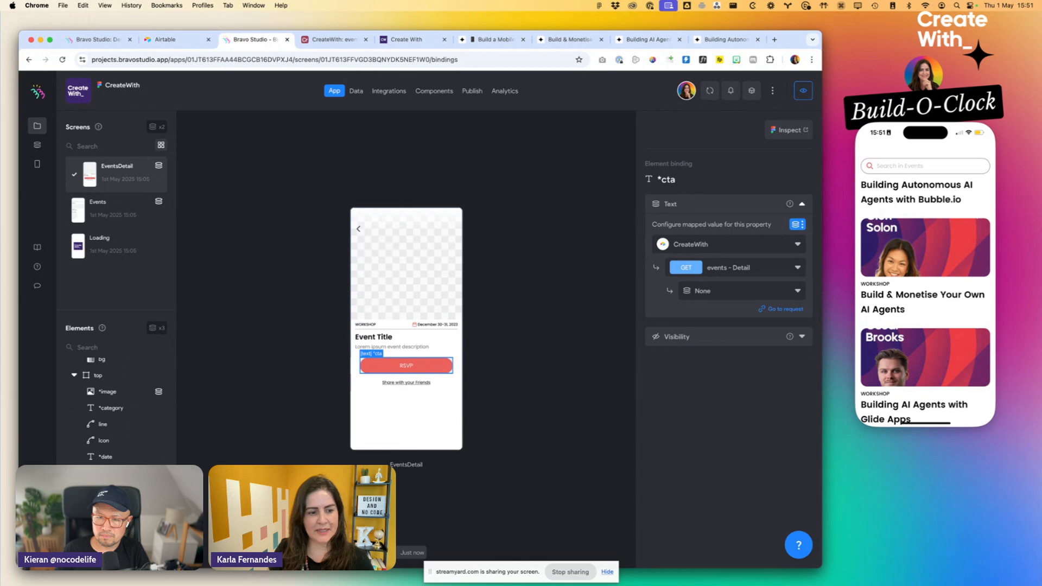
click(104, 473)
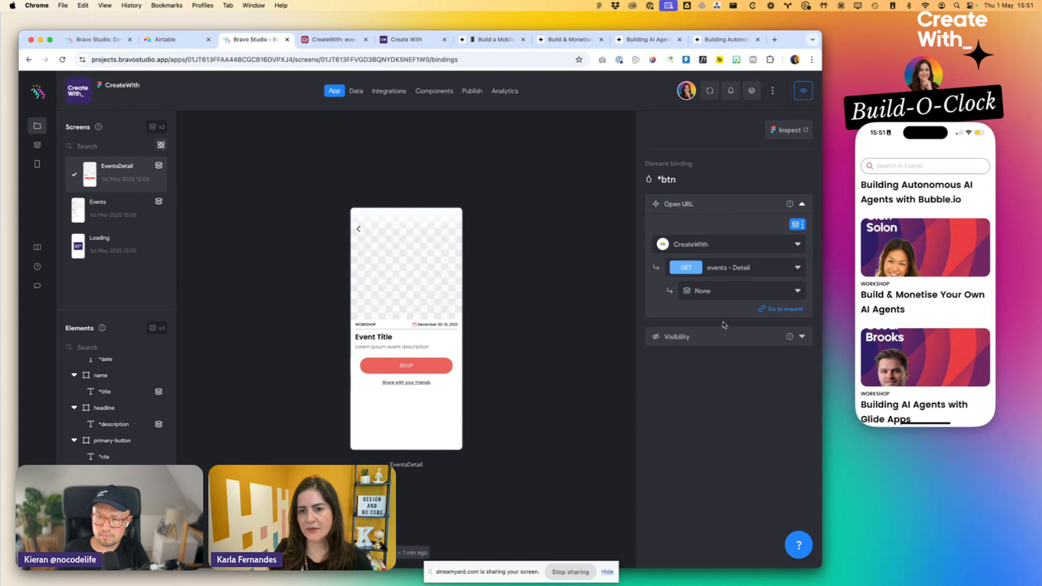
click(726, 292)
text(url)
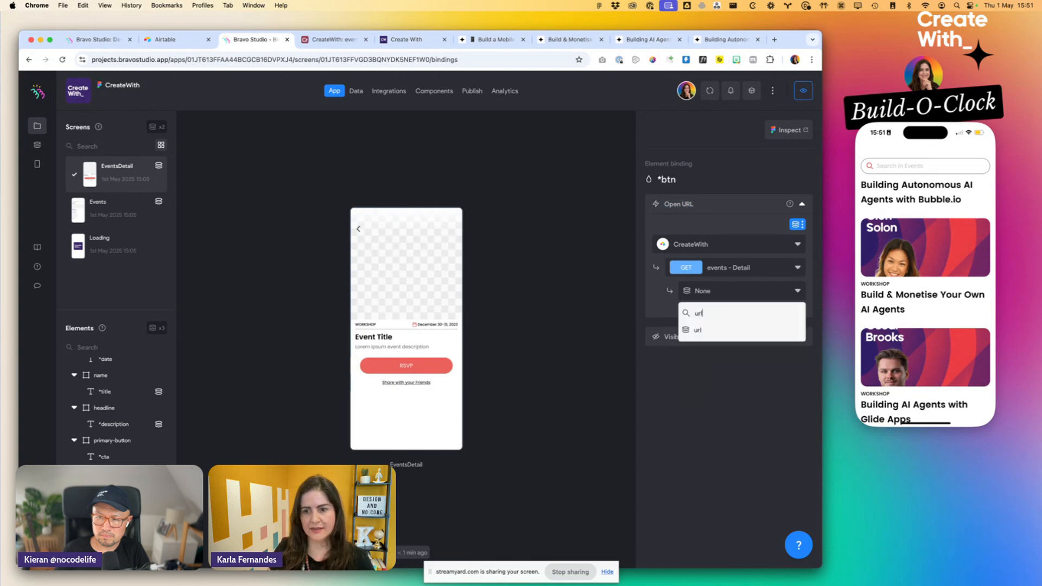
click(714, 332)
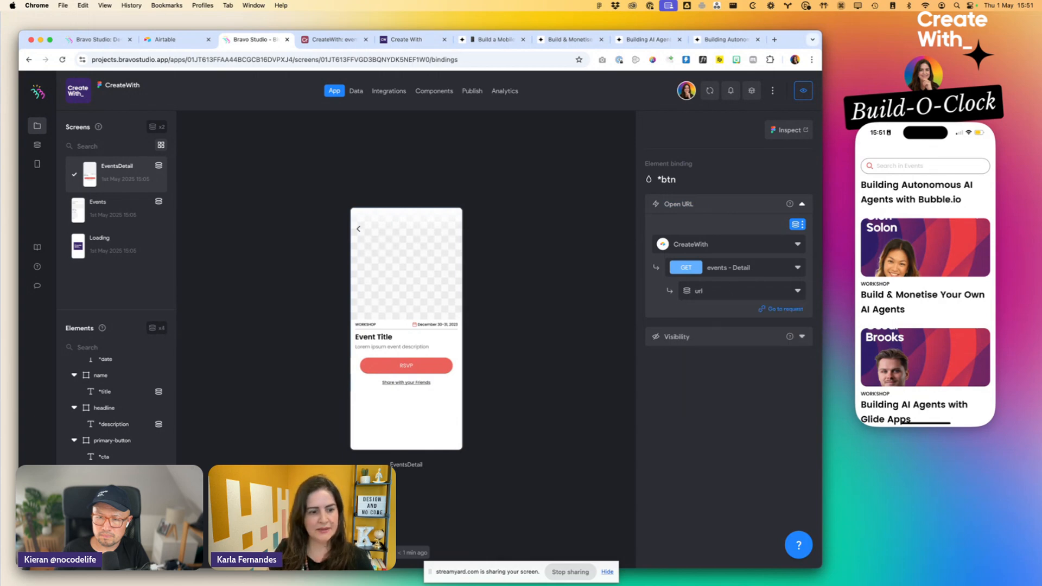
- Bind the Share URL action of the *share element to the url variable of the events - Detail request
click(110, 506)
click(698, 294)
text(url)
click(700, 330)
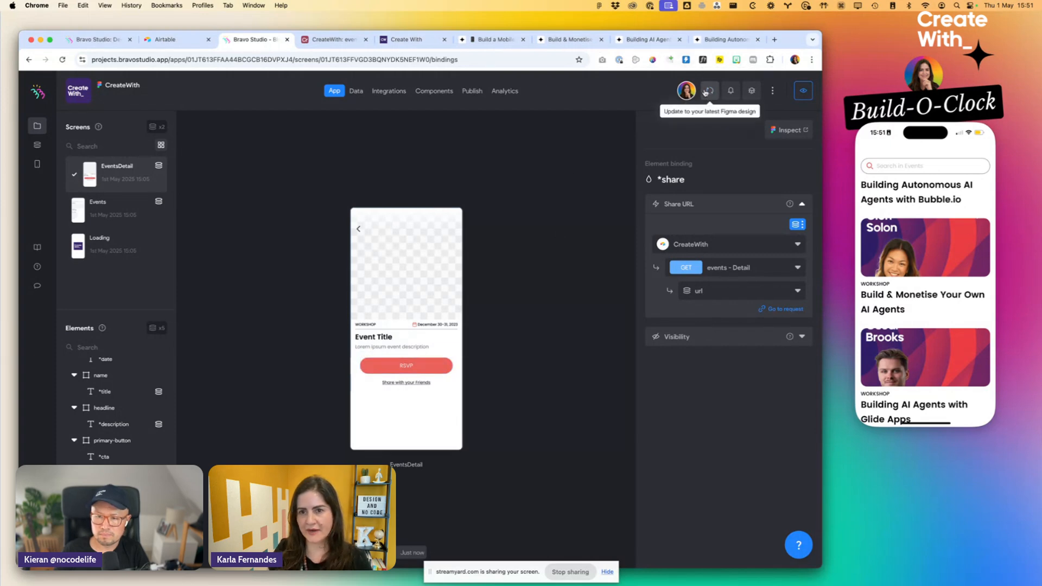
- Switch to the phone preview, leave the outdated event detail screen and sync the project with Bravo Studio
click(900, 241)
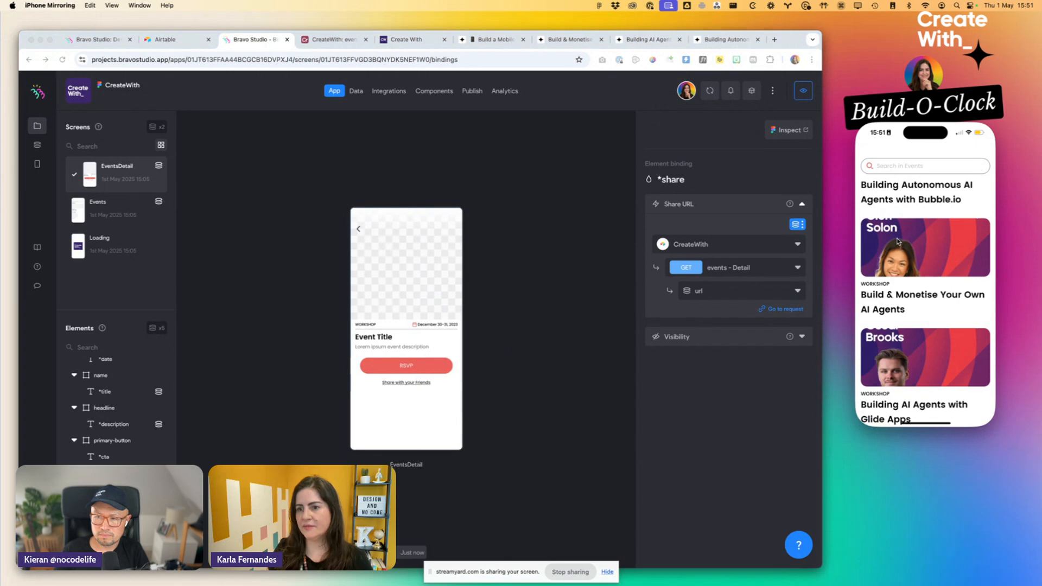
click(896, 242)
click(866, 150)
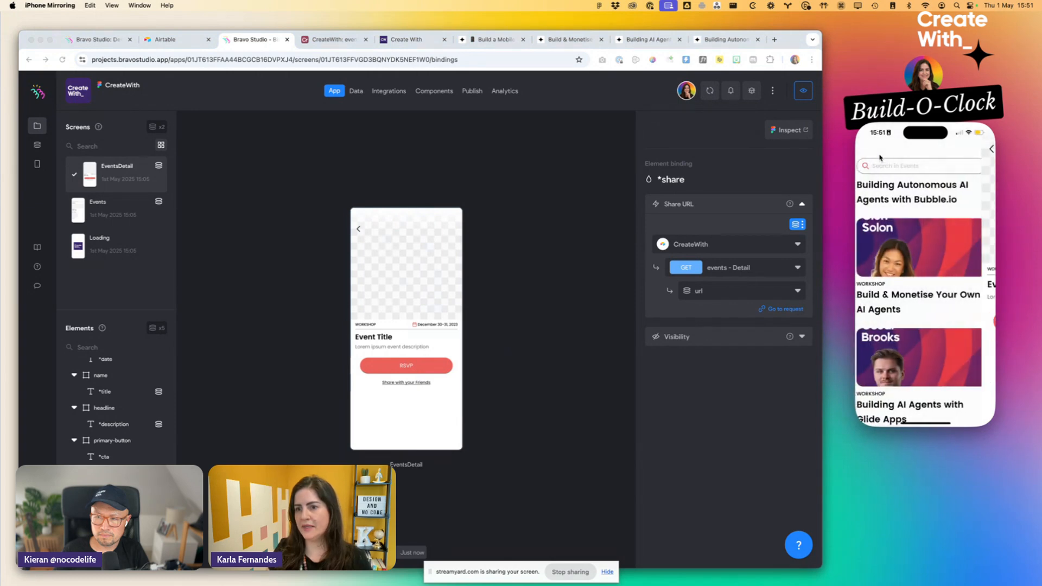
click(904, 193)
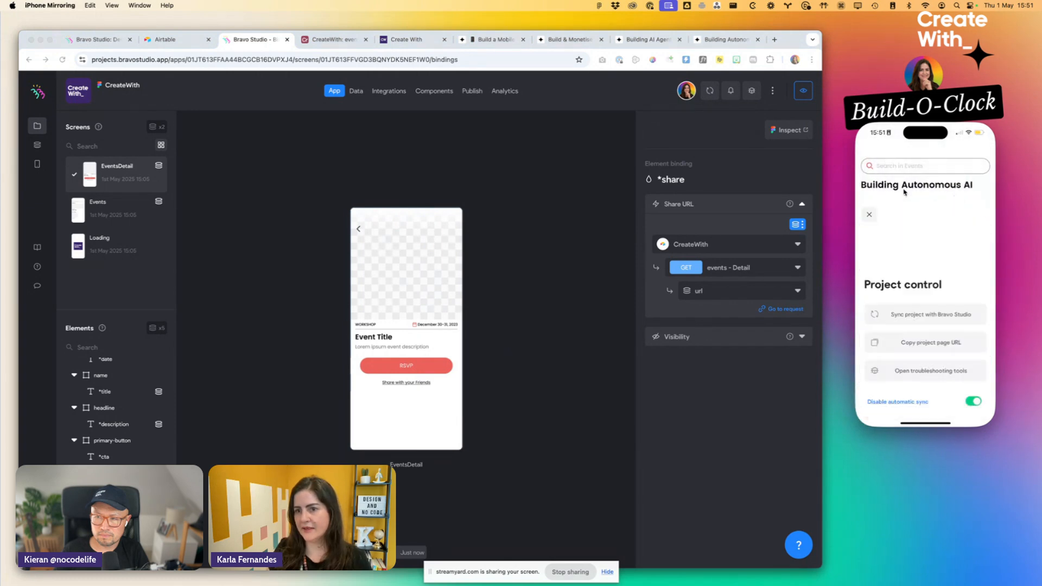
click(910, 239)
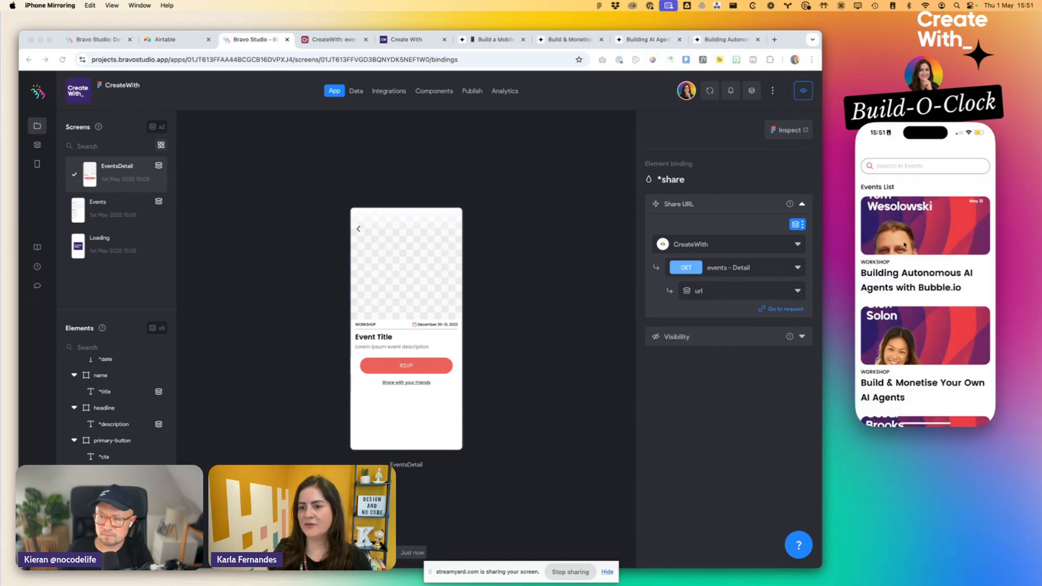
- Open the "Build a Mobile App in Just 90 Minutes!" event in the phone preview and examine its image, title and description
scroll(910, 239, down, 3)
scroll(904, 260, down, 3)
click(904, 271)
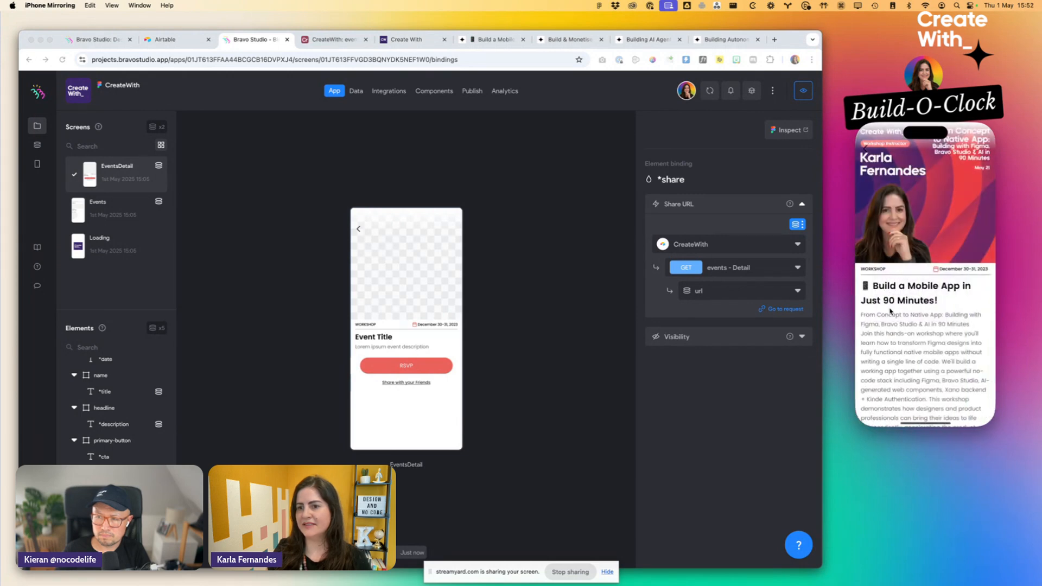
scroll(890, 311, down, 5)
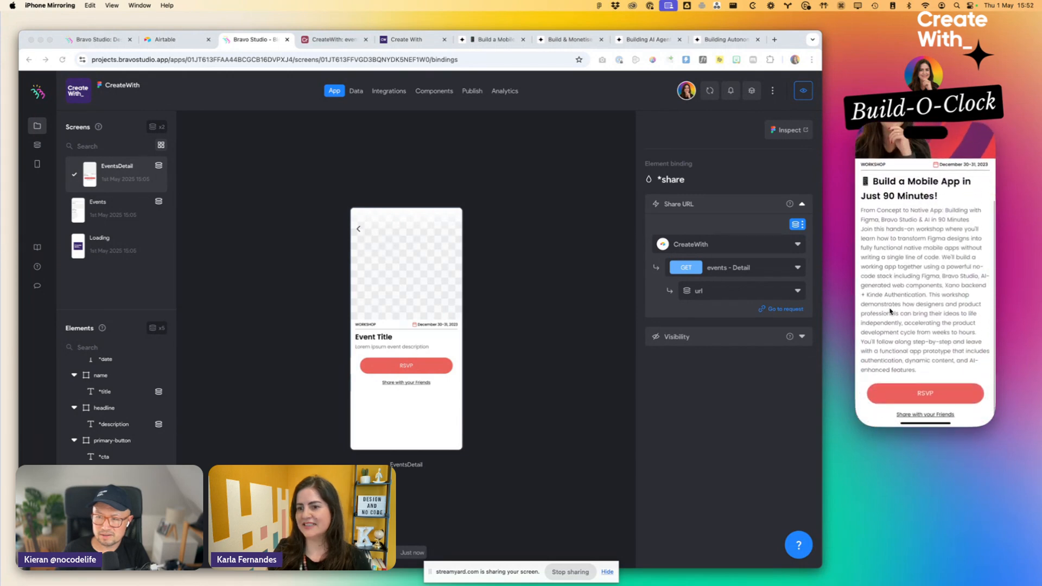
- Test the RSVP button in the phone preview, look through the event's web page and return to the detail screen
click(907, 397)
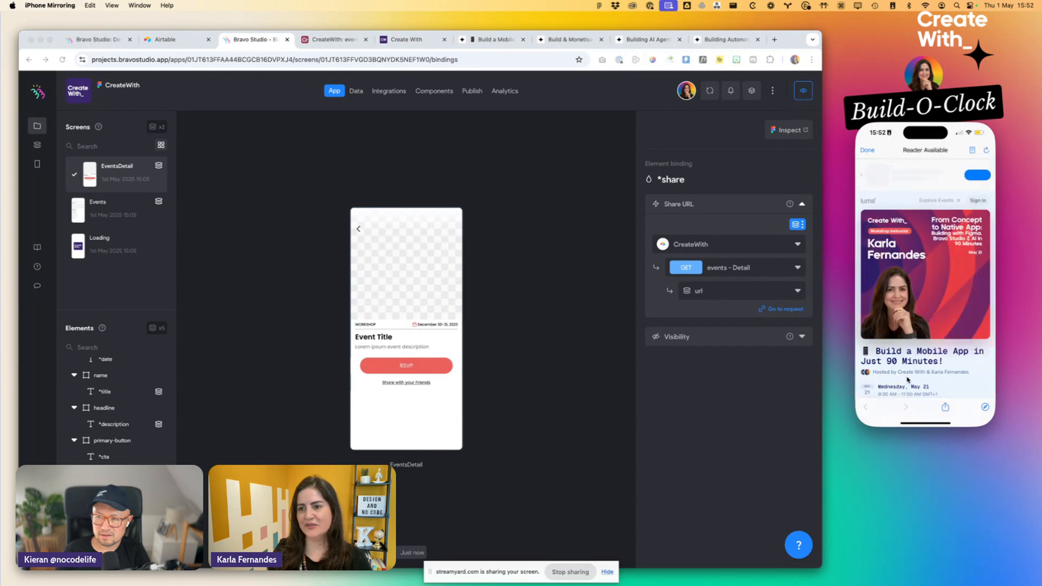
scroll(912, 347, down, 5)
scroll(903, 274, up, 10)
scroll(902, 274, up, 5)
click(866, 150)
- Test "Share with your friends" by sending the event link through WhatsApp to the account owner's own contact
scroll(932, 383, down, 3)
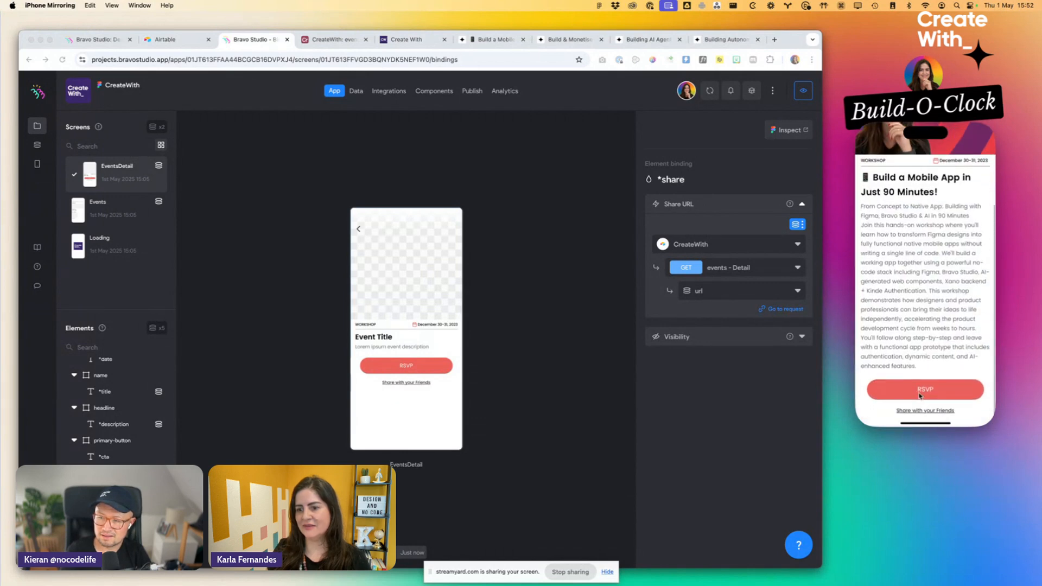
click(918, 417)
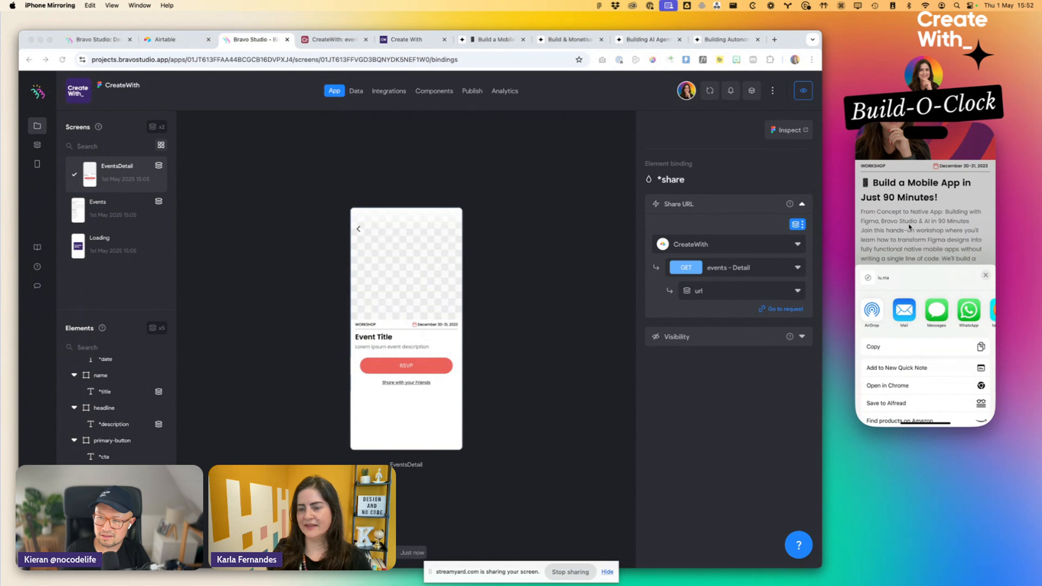
click(971, 313)
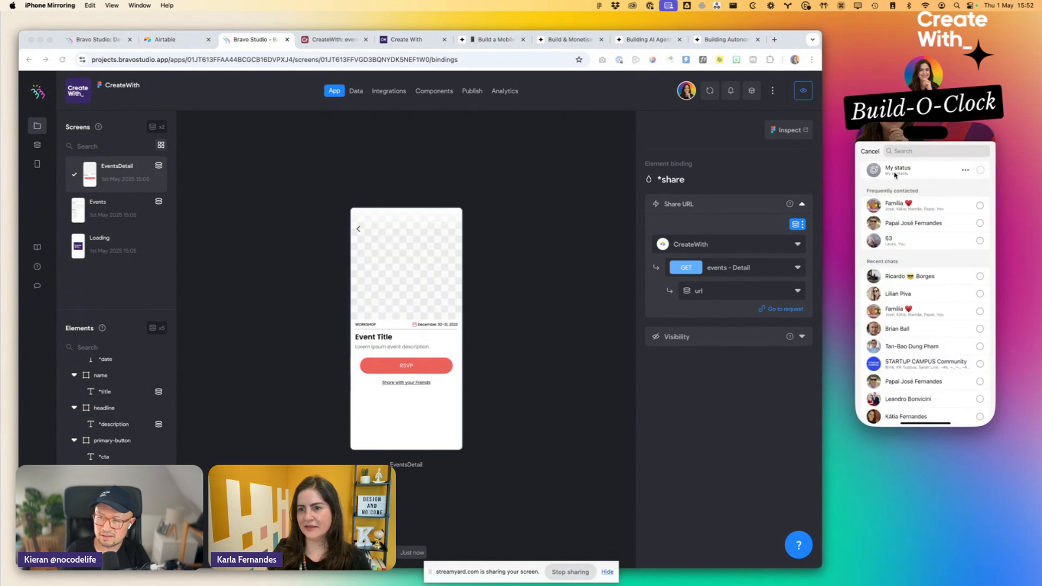
click(901, 152)
text(KArla)
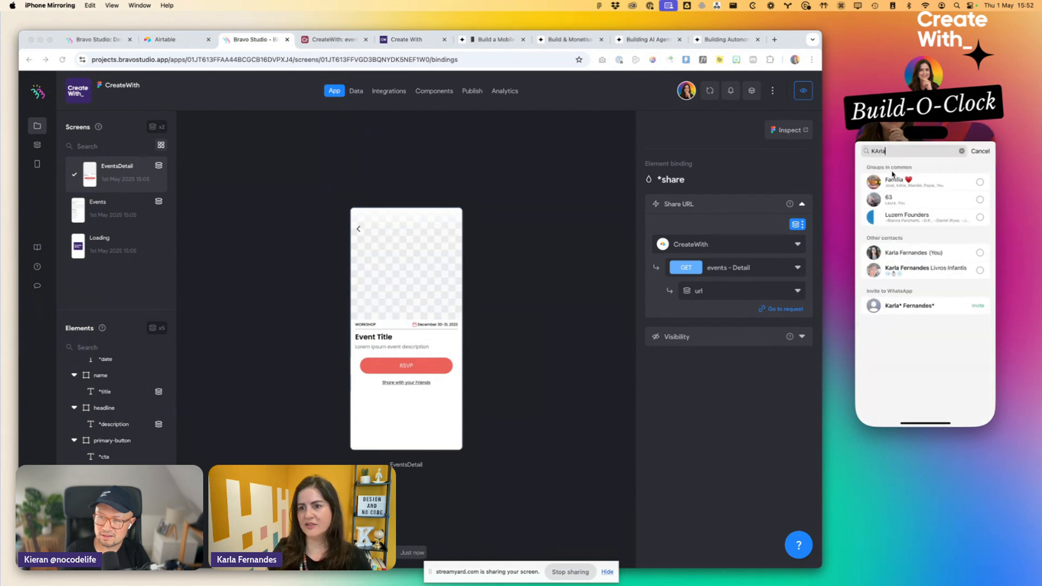
click(899, 254)
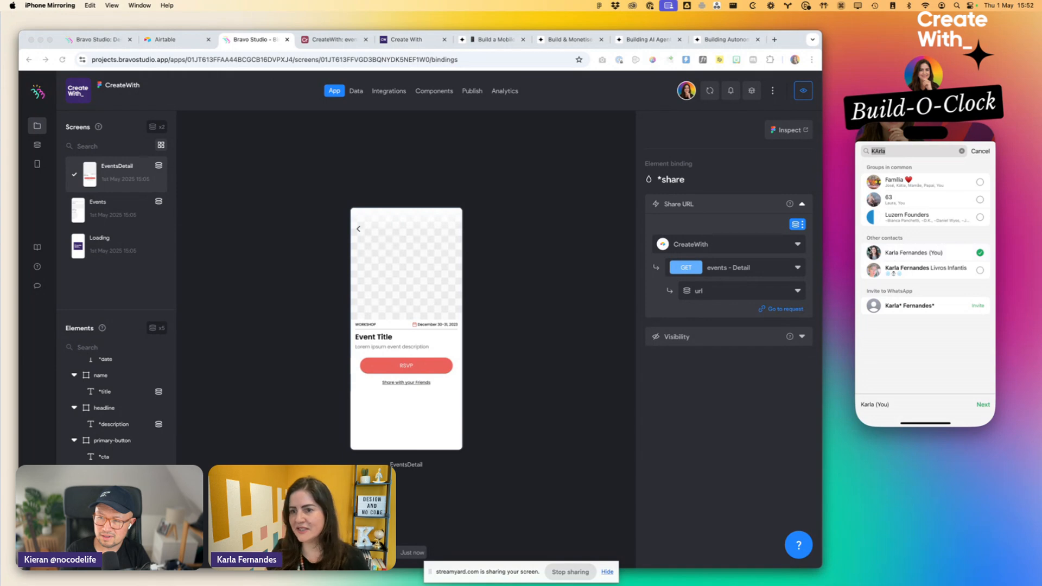
click(982, 405)
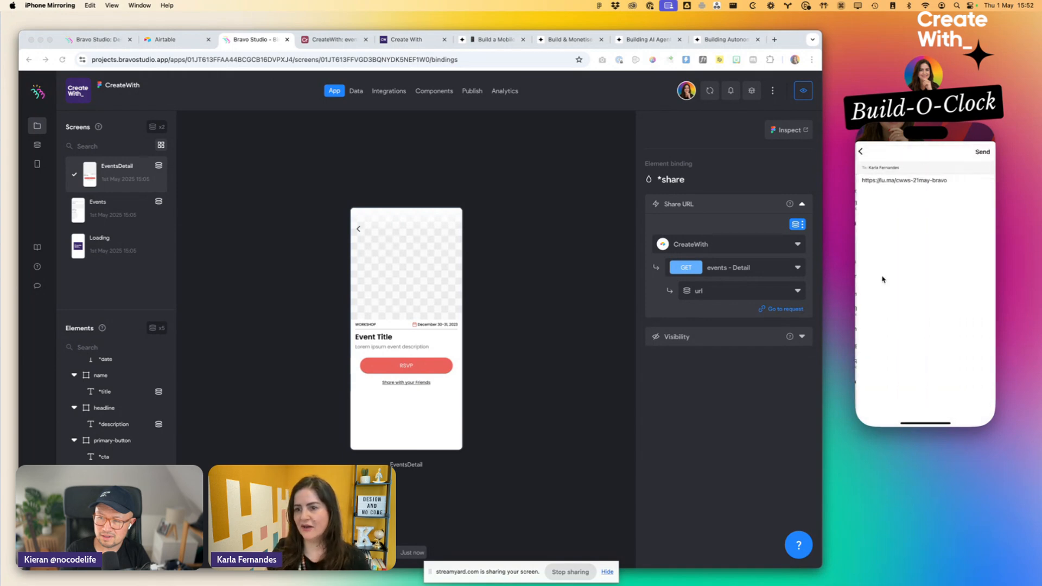
click(983, 153)
- Review the event's detail screen in the phone preview, return to the events list and look through it
scroll(912, 255, up, 3)
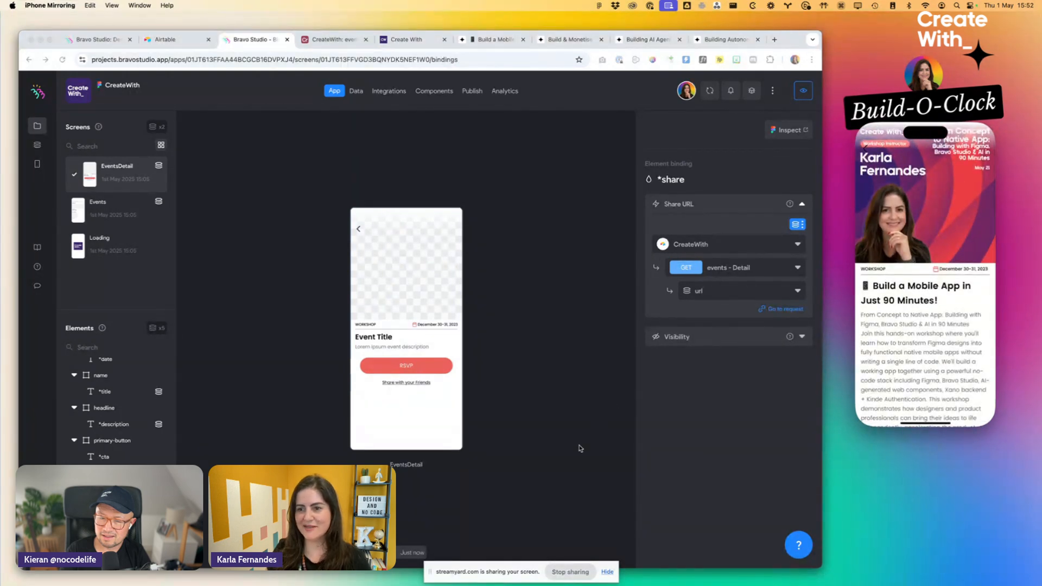
scroll(939, 250, down, 5)
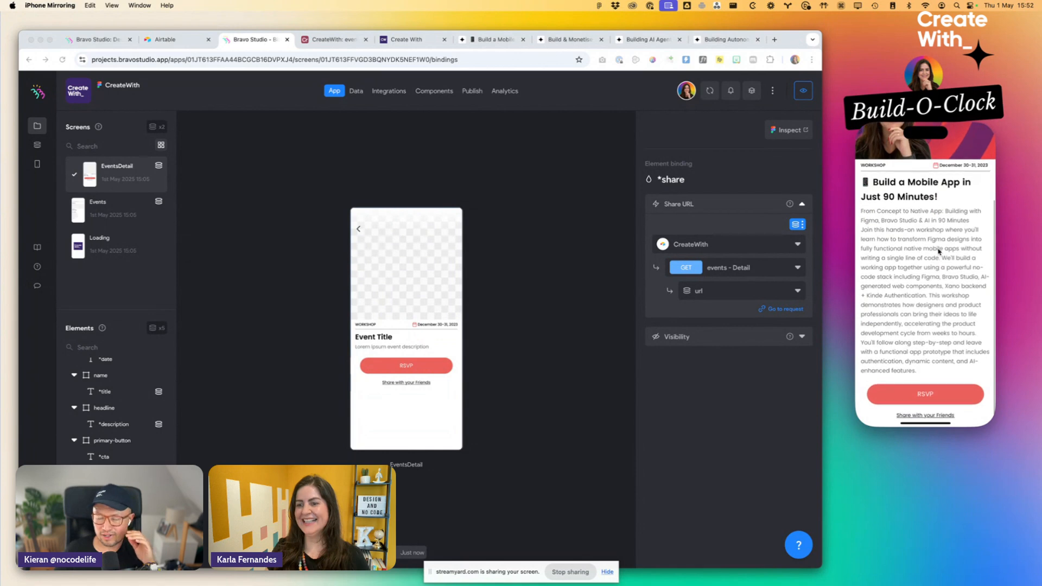
scroll(938, 250, up, 5)
click(865, 153)
scroll(934, 264, up, 5)
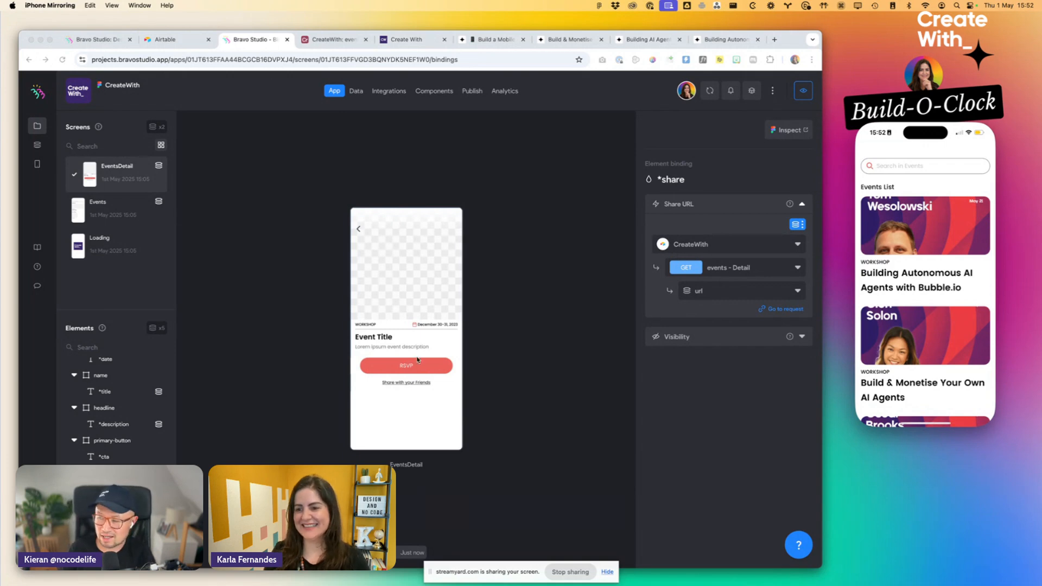
scroll(948, 264, down, 5)
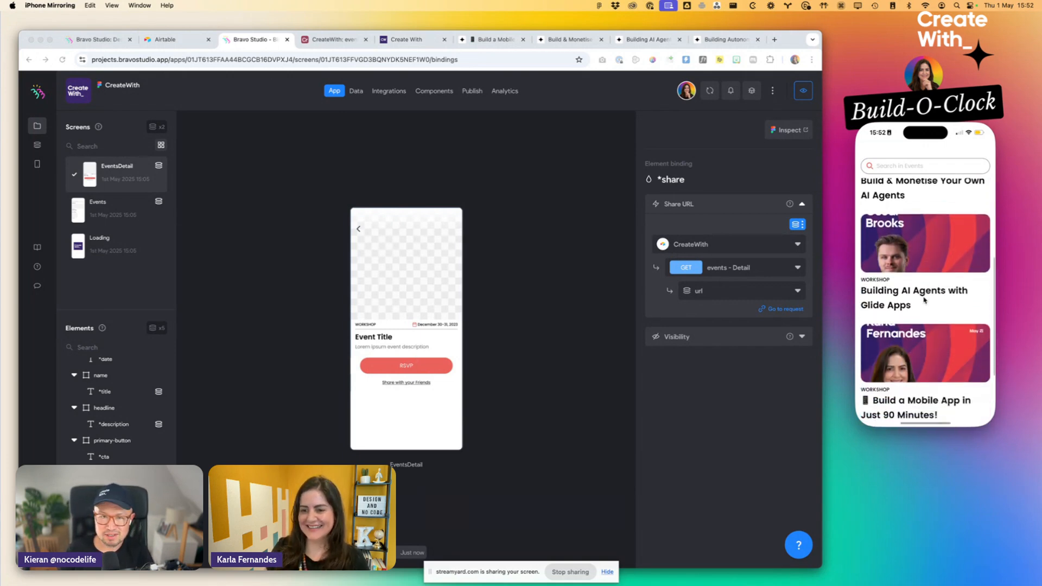
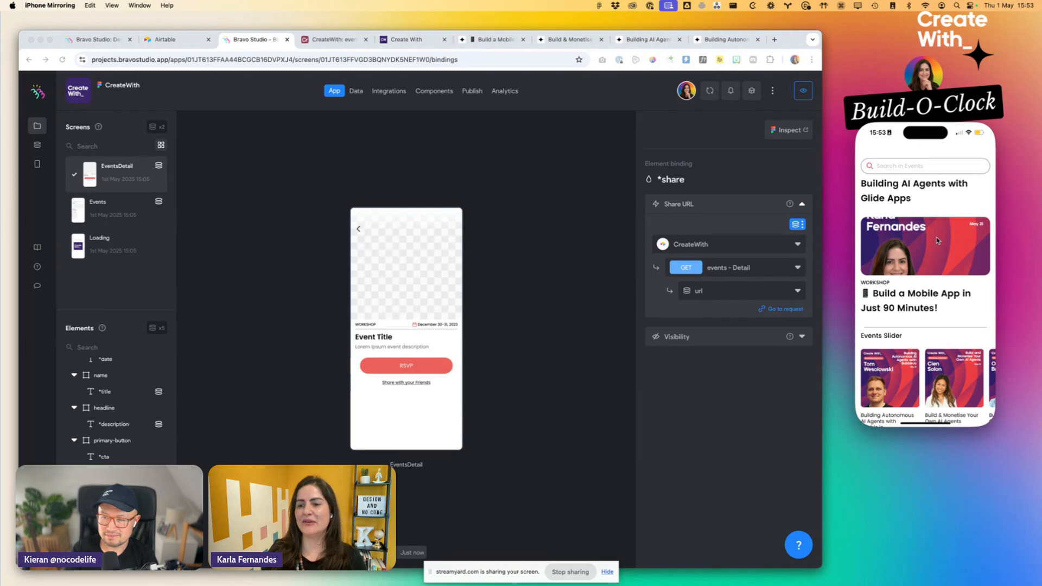
- Open the "Build a Mobile App in Just 90 Minutes!" event in the phone preview, check its detail screen and return to the list
click(937, 240)
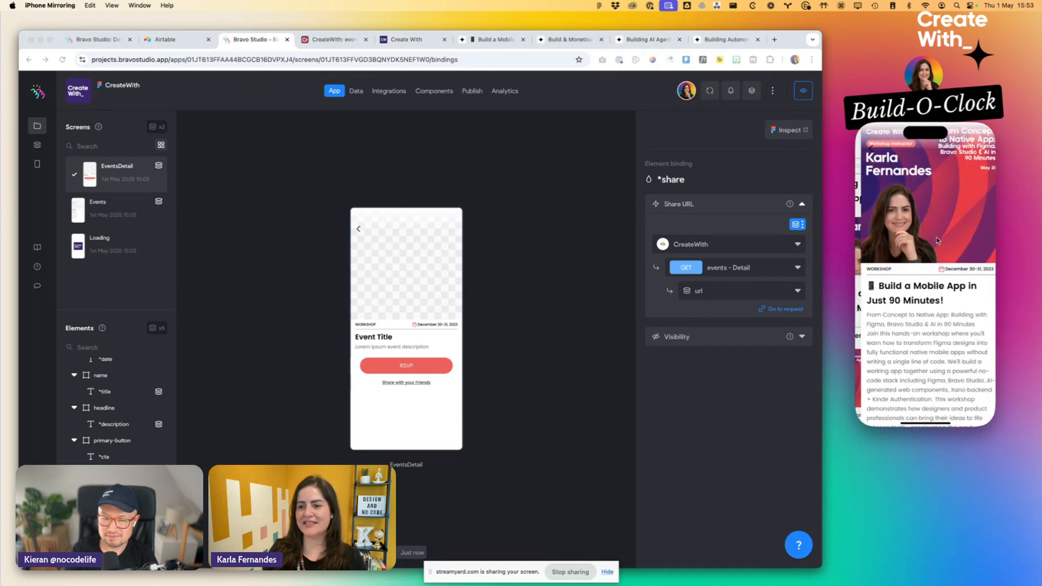
scroll(926, 313, down, 5)
scroll(927, 313, up, 5)
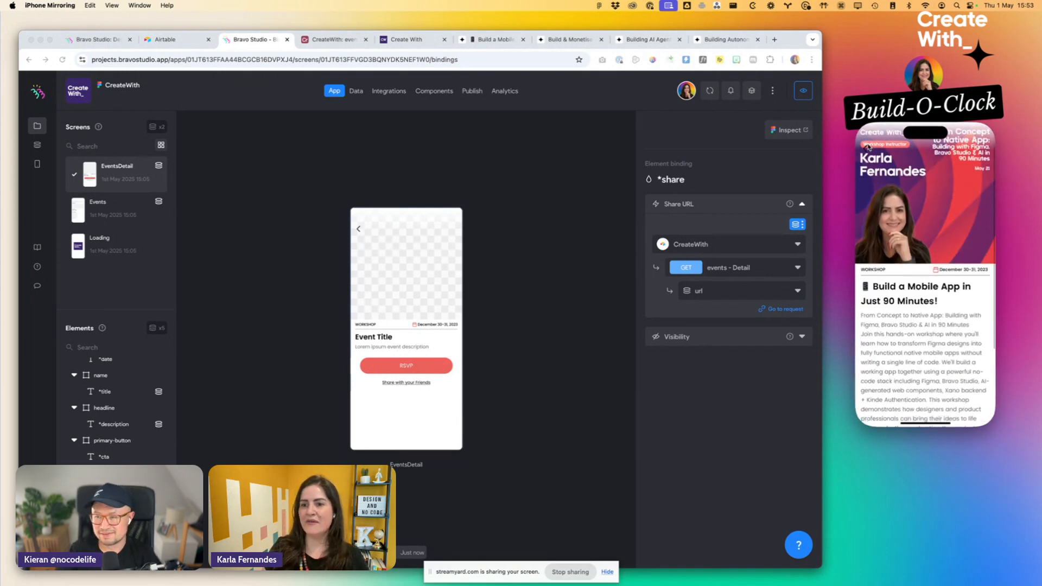
click(866, 147)
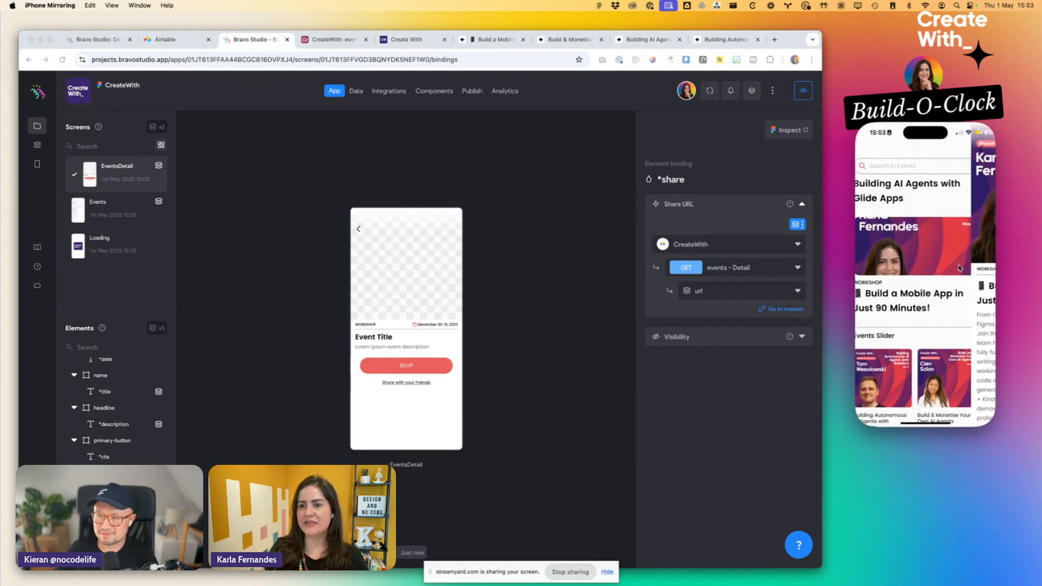
- Open "Build & Monetise Your Own AI Agents" from the Events Slider and test its RSVP button, then close the event's web page
click(958, 389)
scroll(957, 384, down, 3)
scroll(956, 384, up, 3)
scroll(945, 370, down, 3)
click(931, 391)
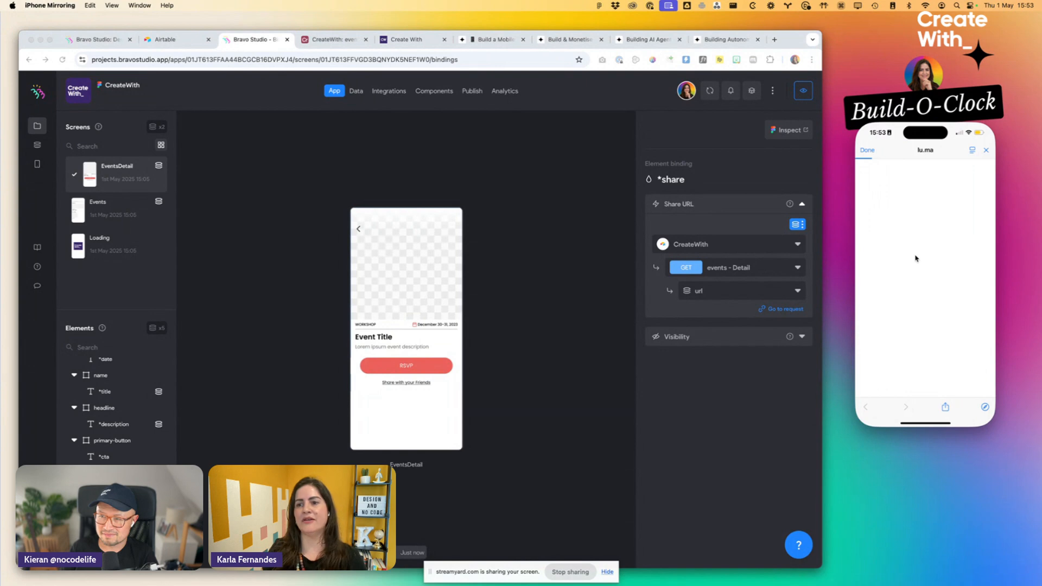
scroll(916, 259, down, 3)
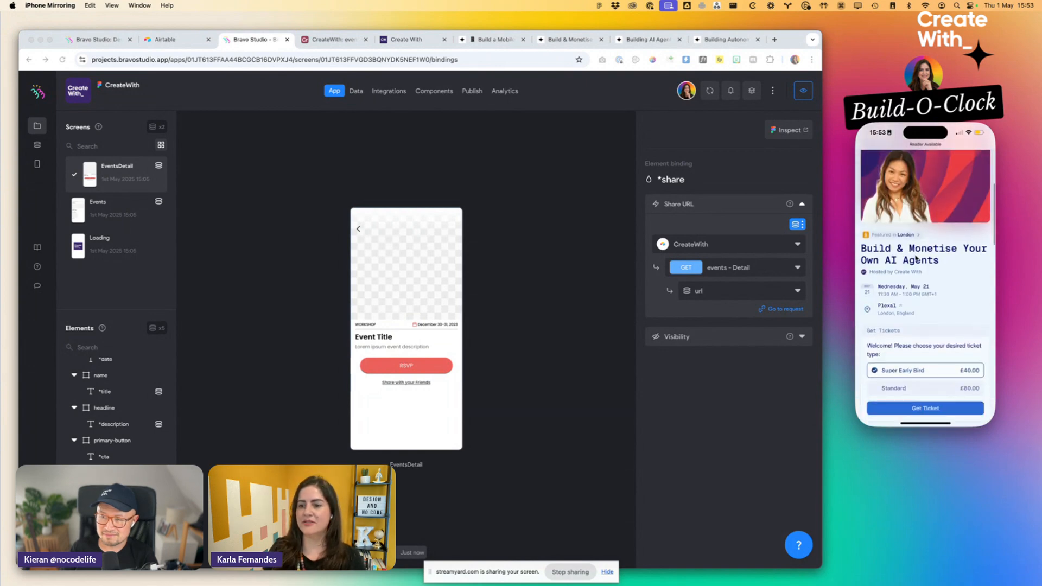
click(878, 134)
click(874, 156)
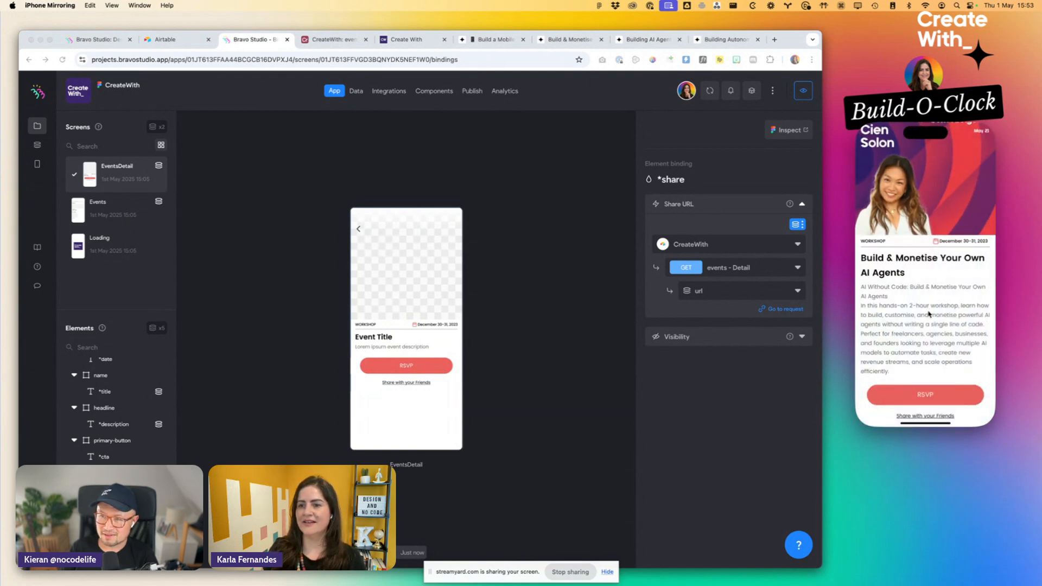
- Return from the event's detail screen to the events list in the phone preview and look through the list
scroll(928, 314, up, 3)
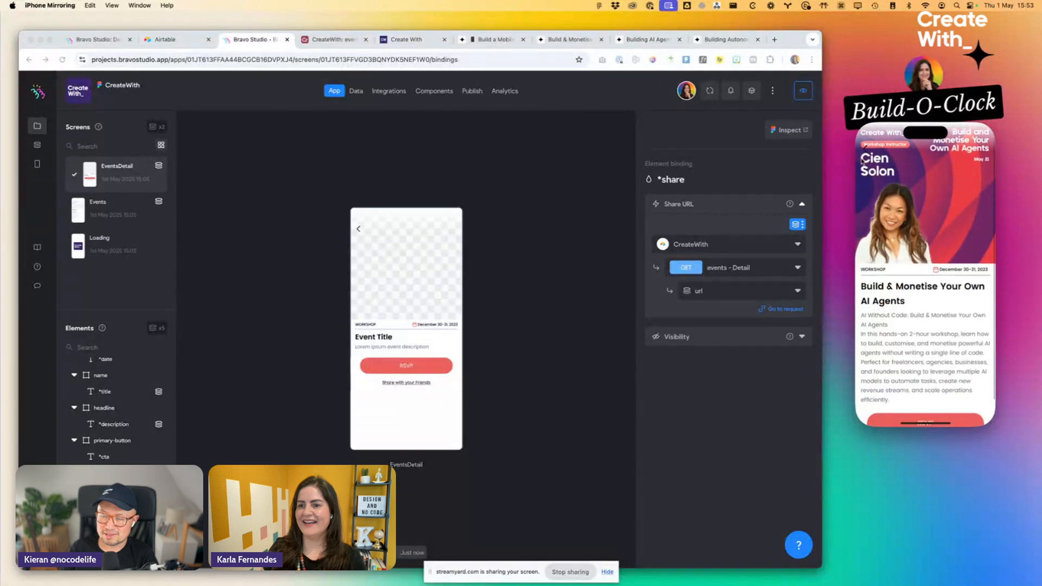
click(864, 151)
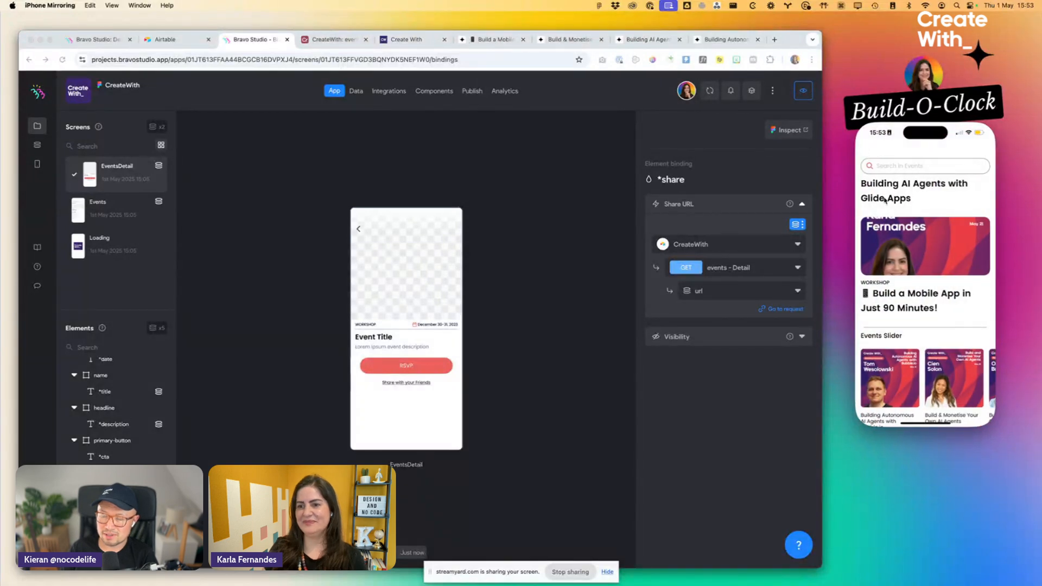
scroll(884, 200, down, 10)
scroll(884, 200, up, 3)
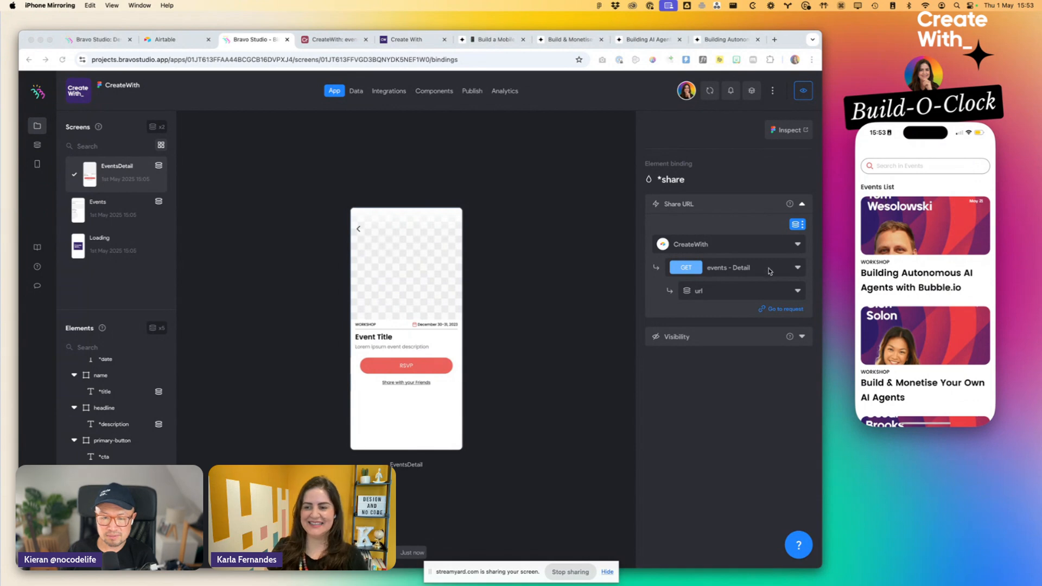
- Switch to Figma and delete the calendar icon and date text from the EventsDetail screen
key(super+Tab)
key(super+Tab)
key(super+Tab)
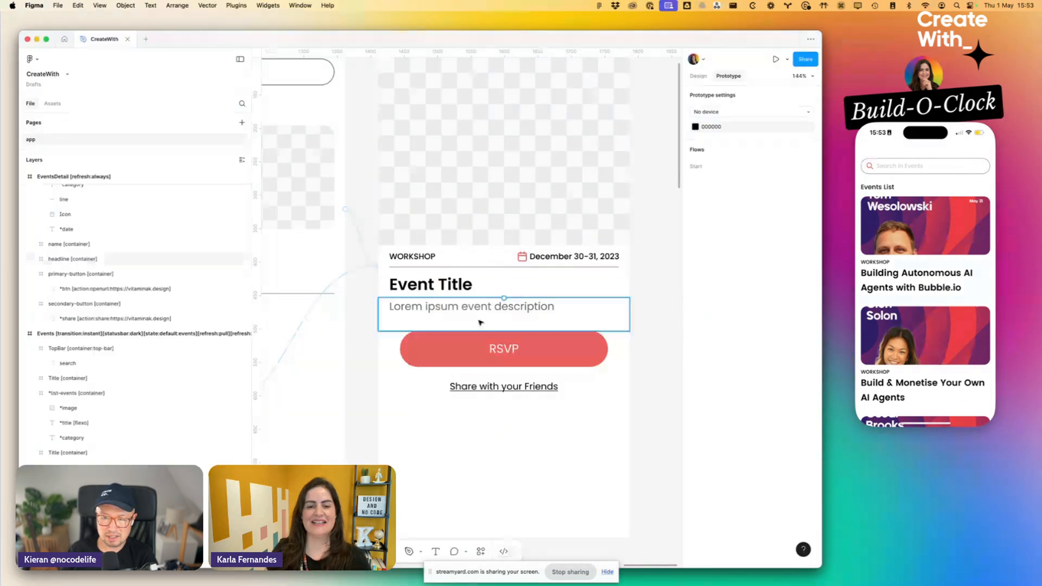
click(483, 349)
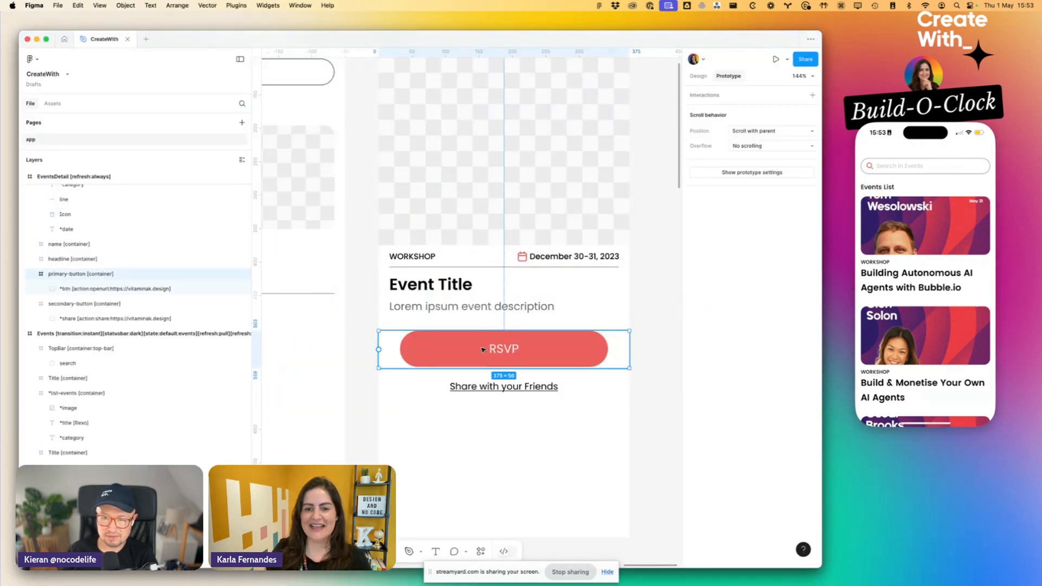
scroll(483, 349, down, 5)
scroll(483, 349, up, 5)
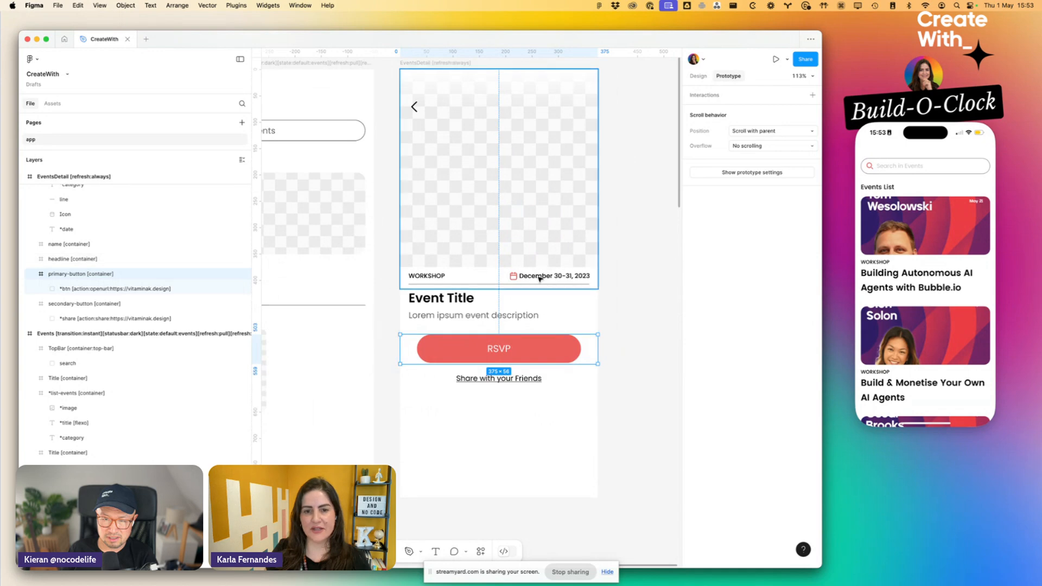
click(512, 278)
shift+click(512, 278)
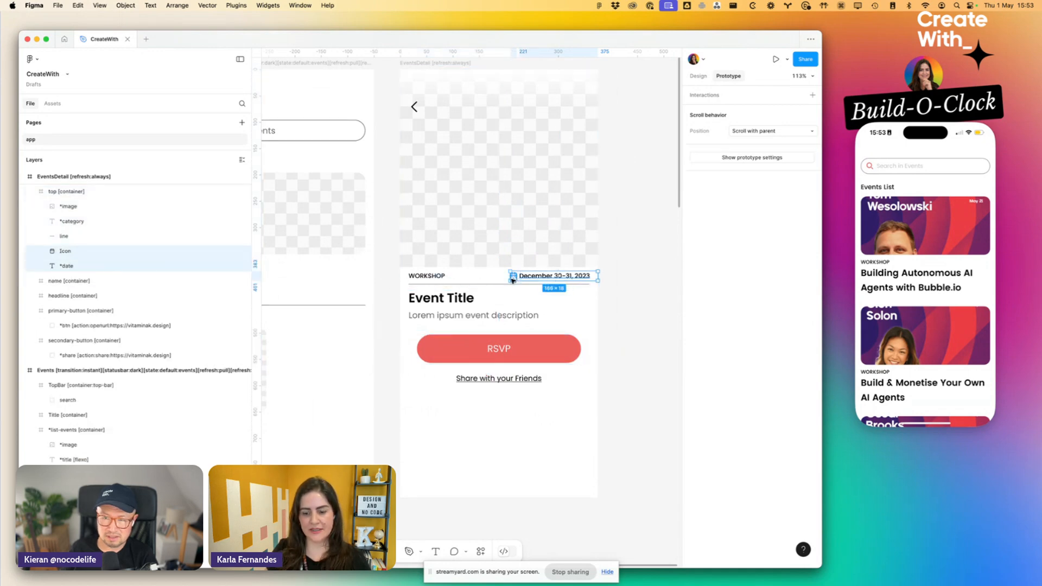
key(Delete)
scroll(509, 284, down, 5)
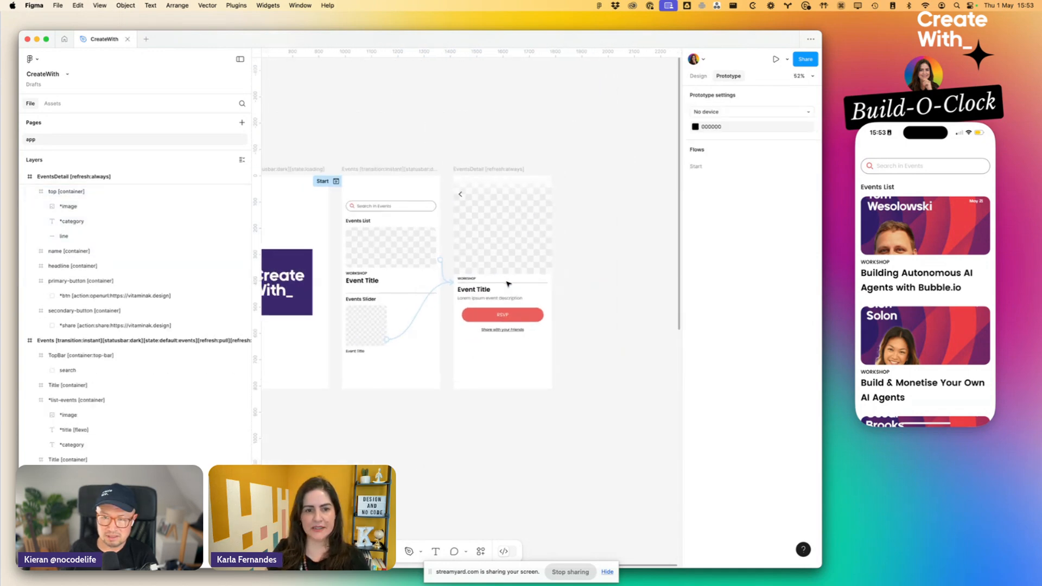
- Set the EventsDetail frame's fill to purple 3C286D, sampled from the logo on the loading screen
click(560, 123)
scroll(559, 126, right, 3)
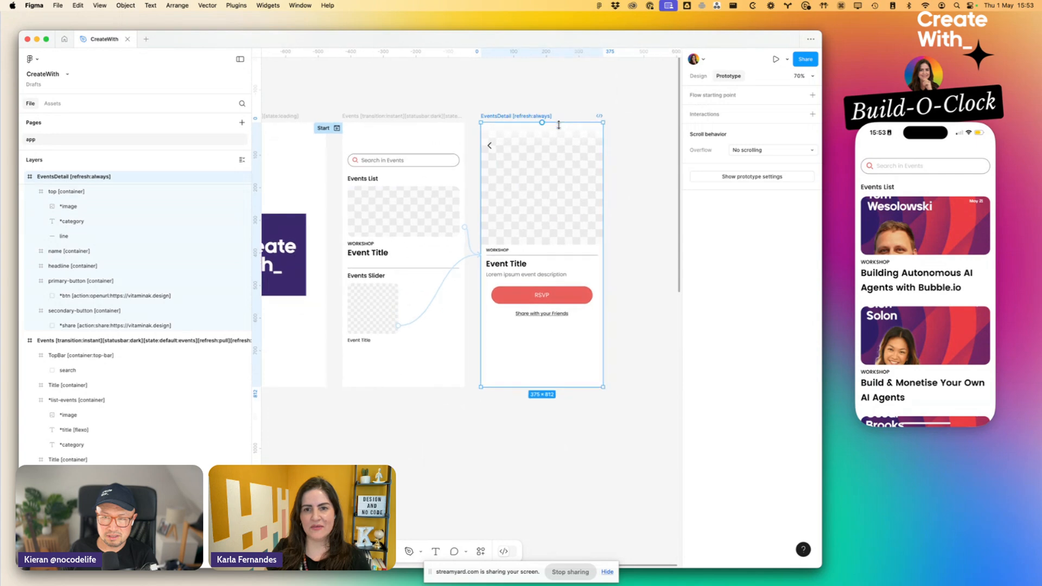
key(Escape)
click(533, 117)
click(695, 77)
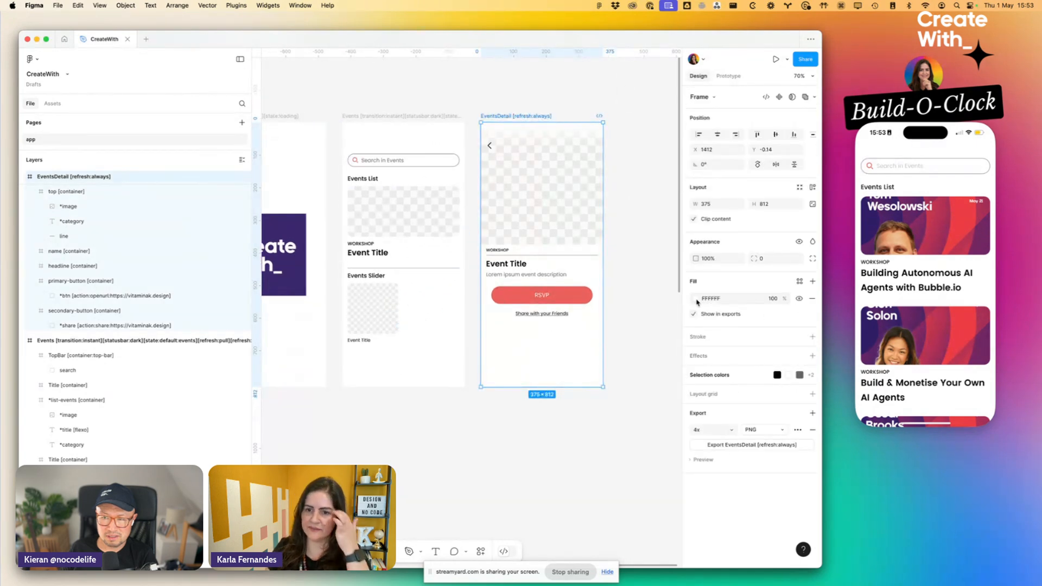
click(696, 300)
click(583, 448)
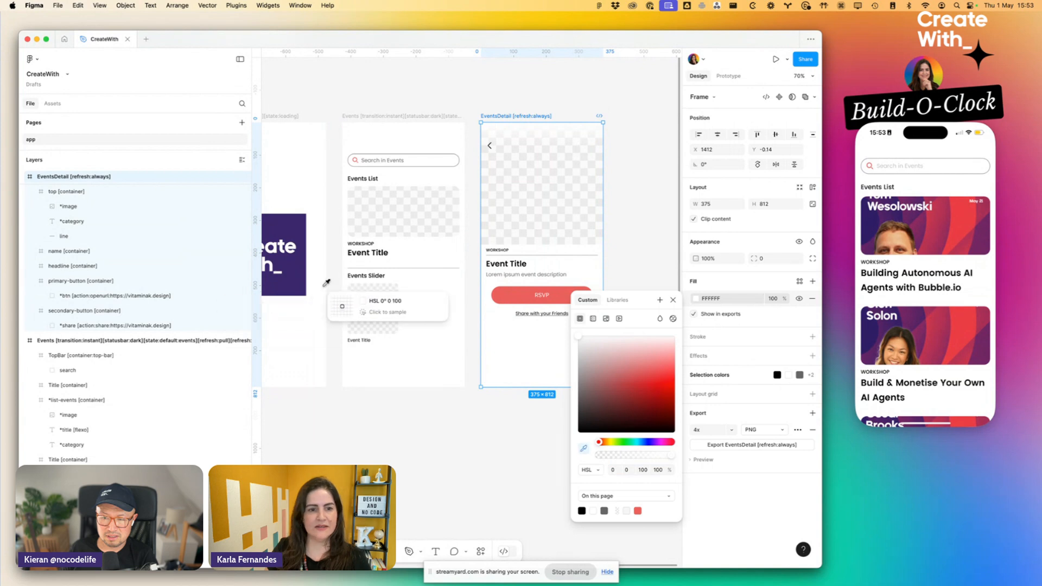
click(291, 273)
scroll(291, 273, left, 4)
scroll(434, 271, right, 5)
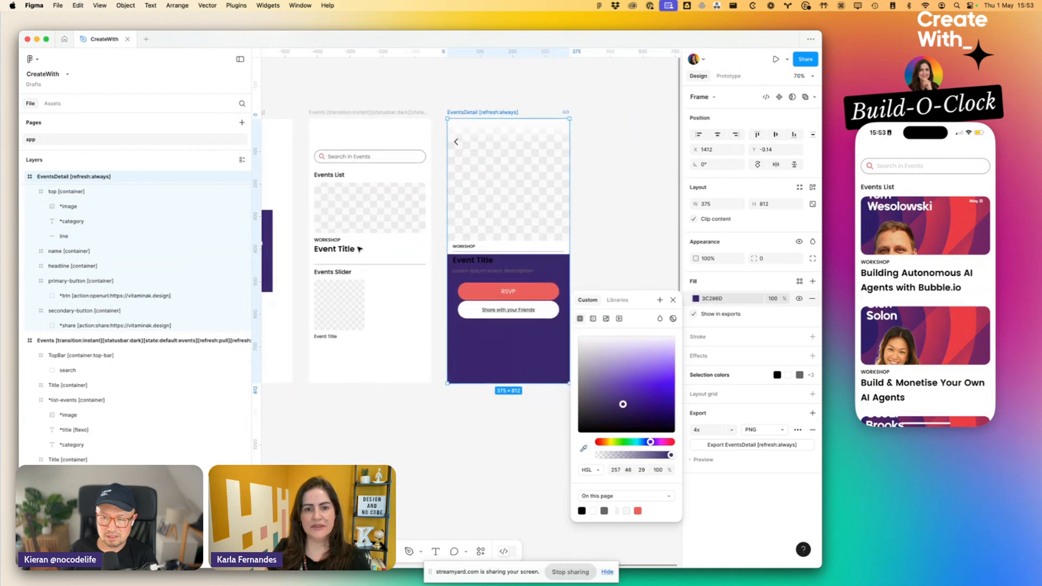
- Change the event title and description text on the EventsDetail screen to white (FFFFFF)
click(503, 275)
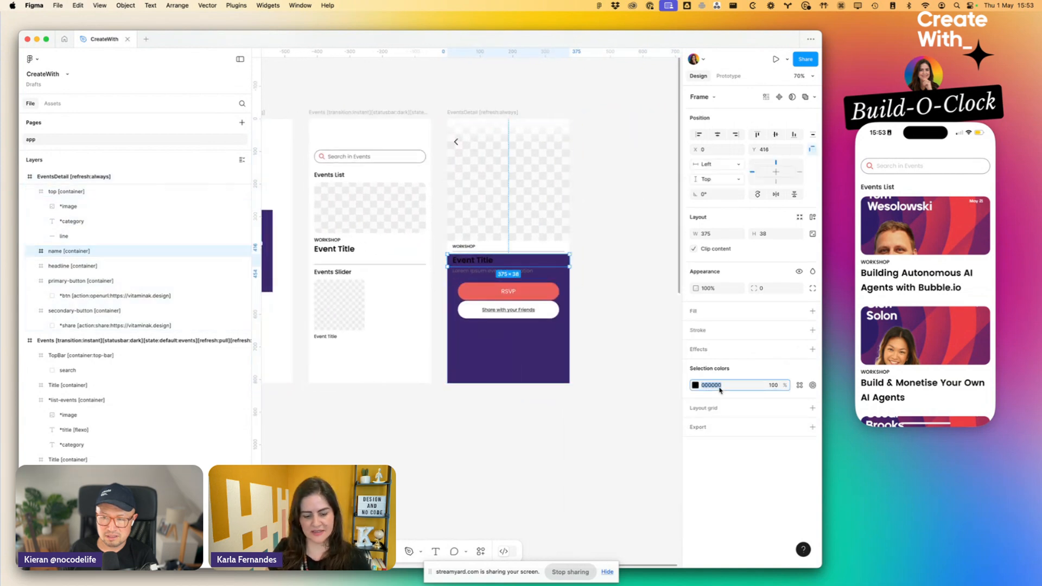
key(f)
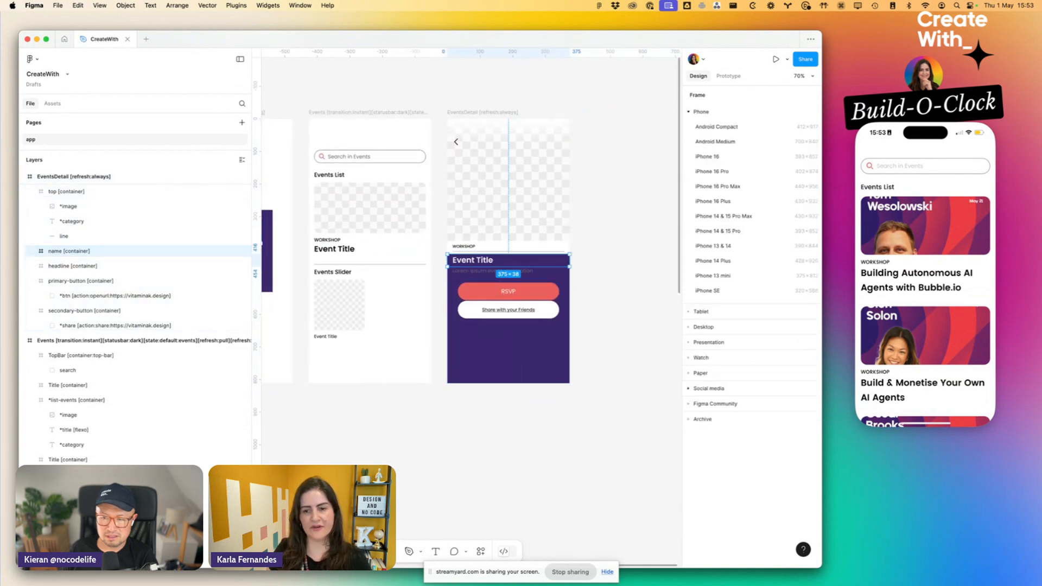
key(Escape)
click(529, 275)
click(711, 385)
text(fff)
key(Return)
- Set the top container's fill to purple 3C286D, sampled from the EventsDetail background
click(486, 251)
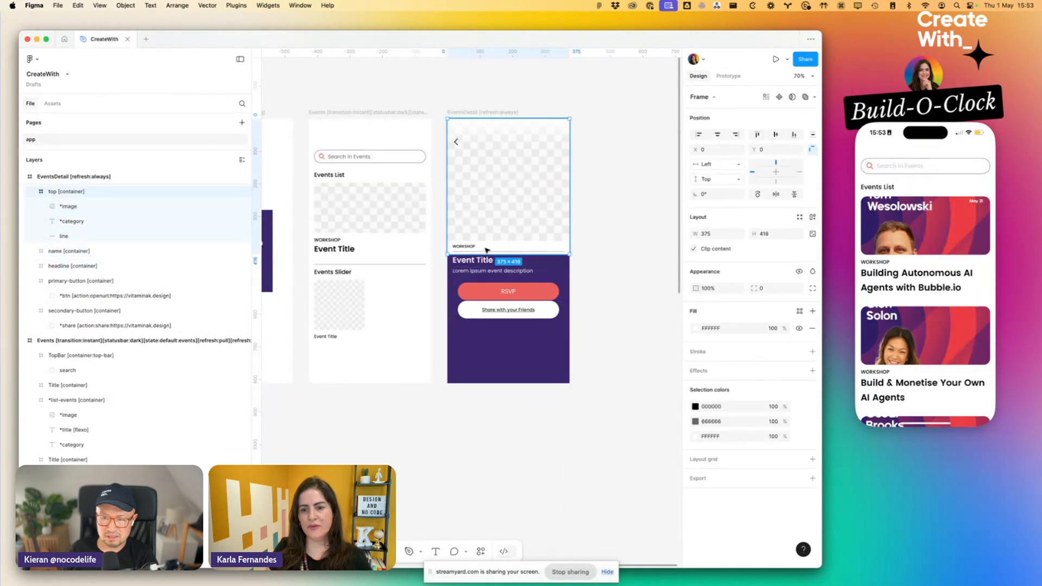
click(718, 436)
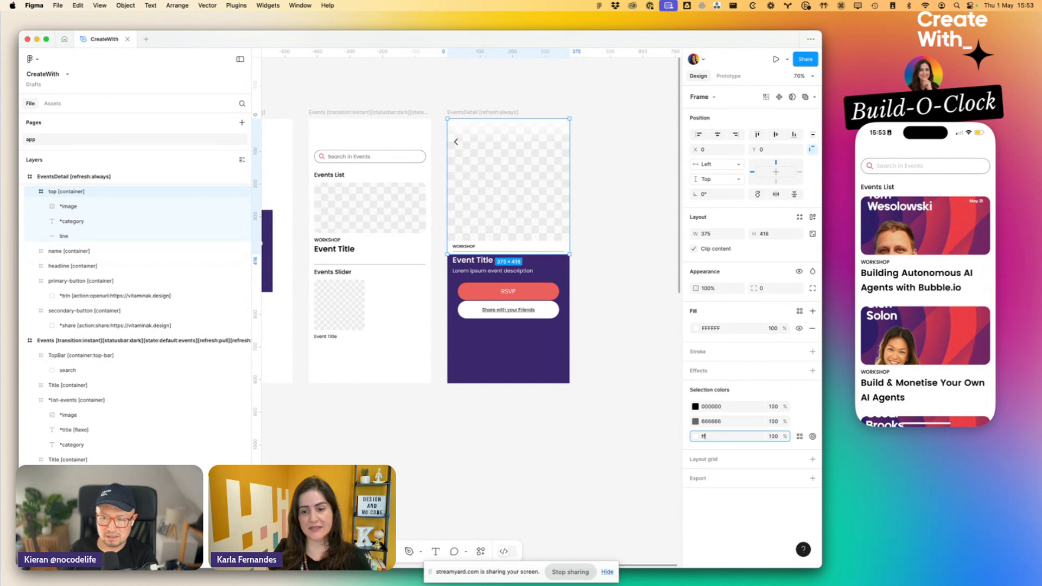
click(696, 436)
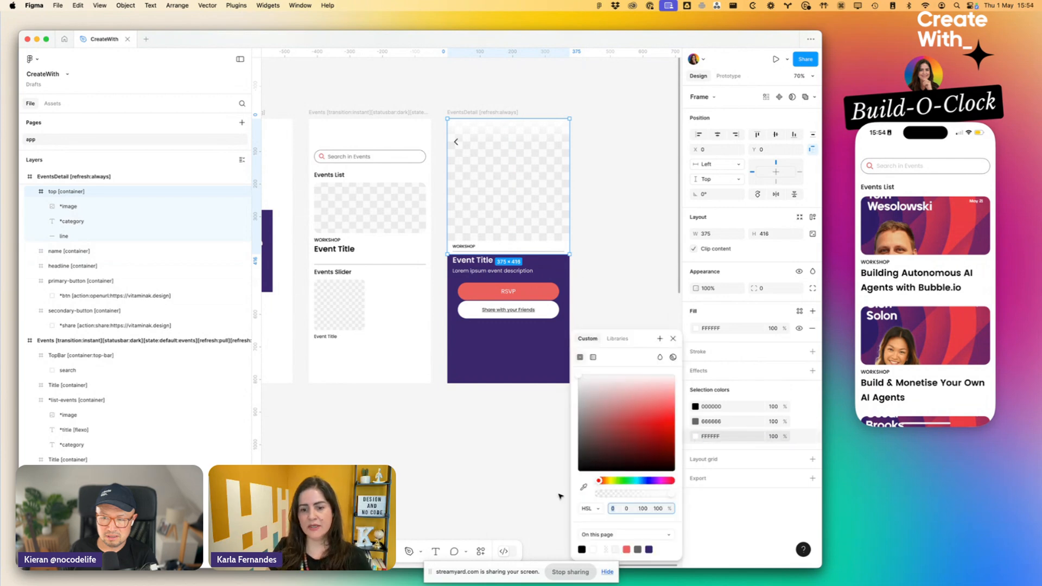
click(582, 487)
click(497, 362)
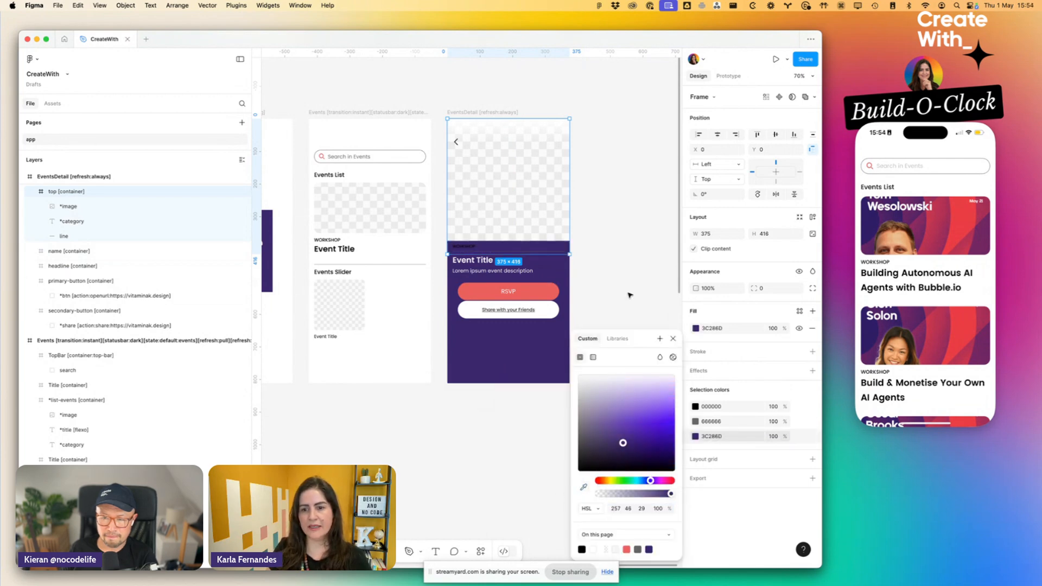
- Change the WORKSHOP category text on the EventsDetail screen to white (FFFFFF)
click(461, 250)
click(742, 415)
key(Return)
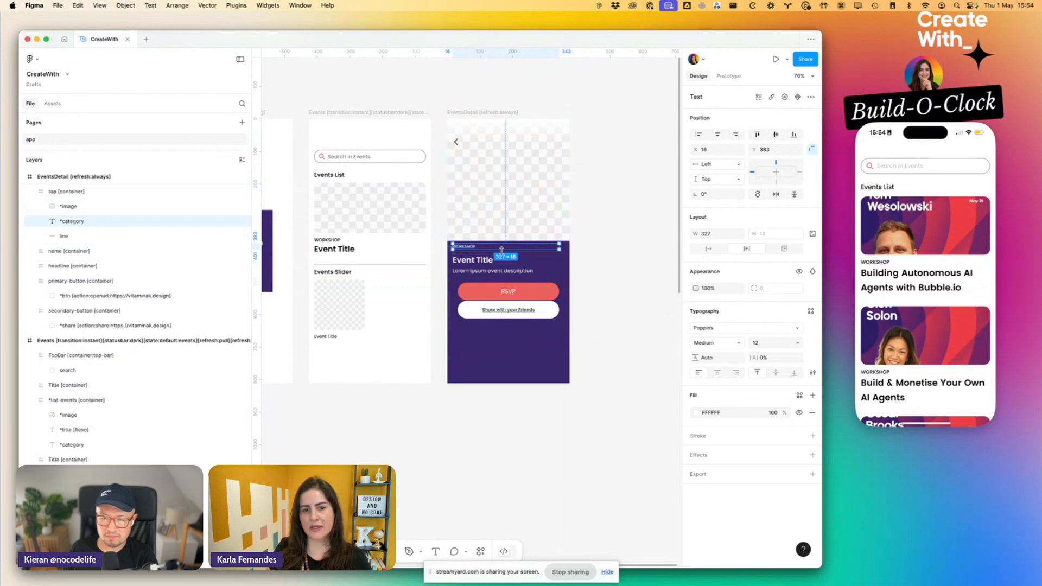
- Recolour the divider line under the WORKSHOP category with the red sampled from the RSVP button
scroll(501, 252, up, 5)
click(482, 255)
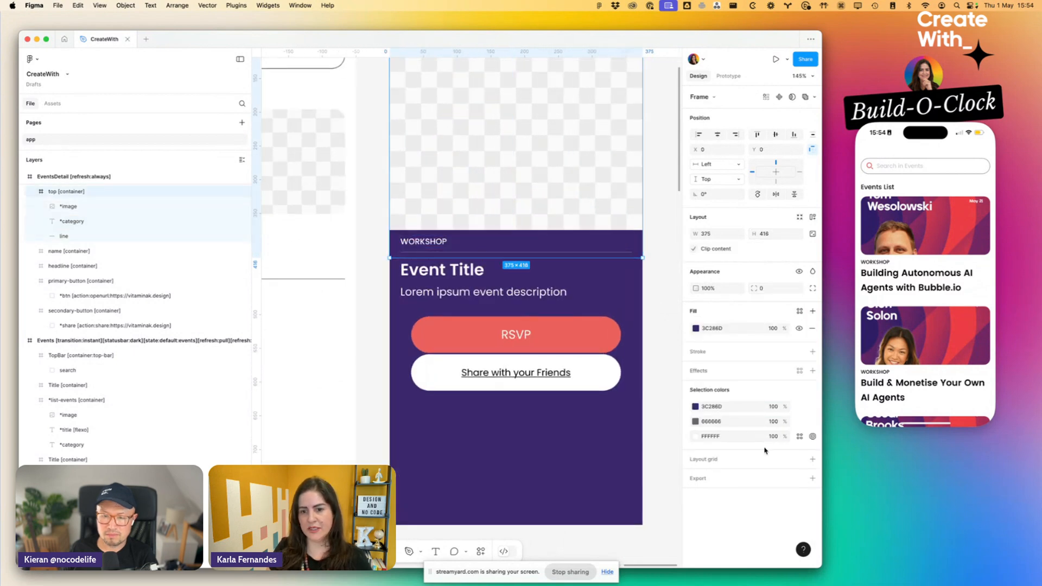
click(695, 421)
click(584, 487)
click(546, 331)
- Recolour the back chevron in the EventsDetail top bar with the red sampled from the RSVP button
scroll(547, 329, down, 5)
click(535, 200)
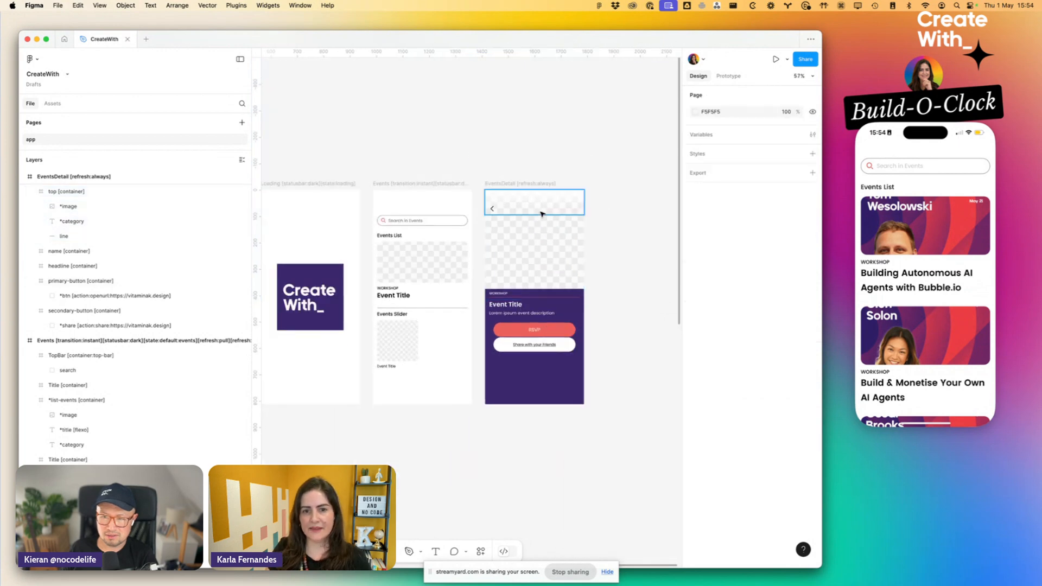
click(708, 402)
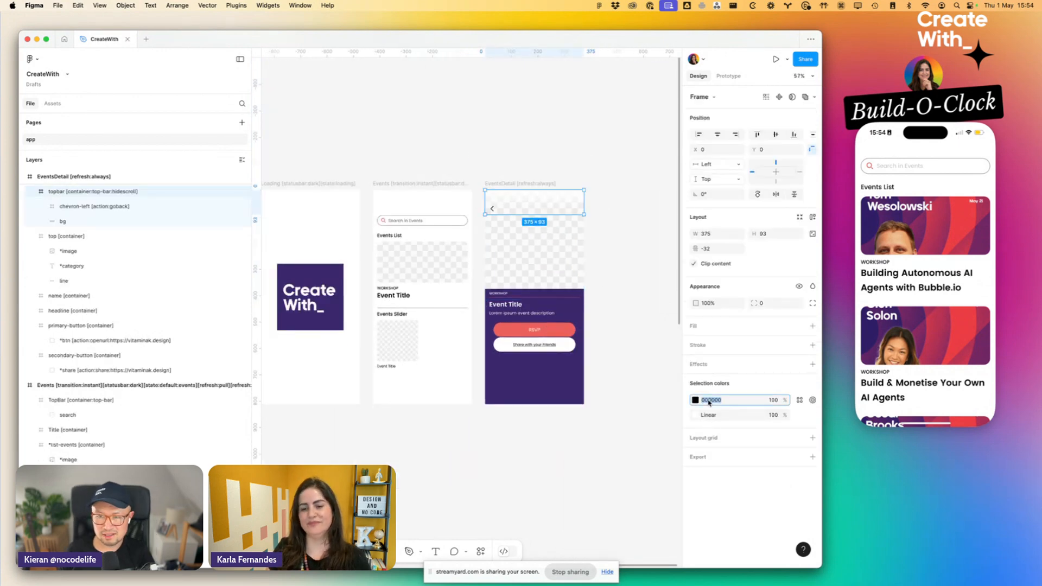
click(695, 400)
click(583, 487)
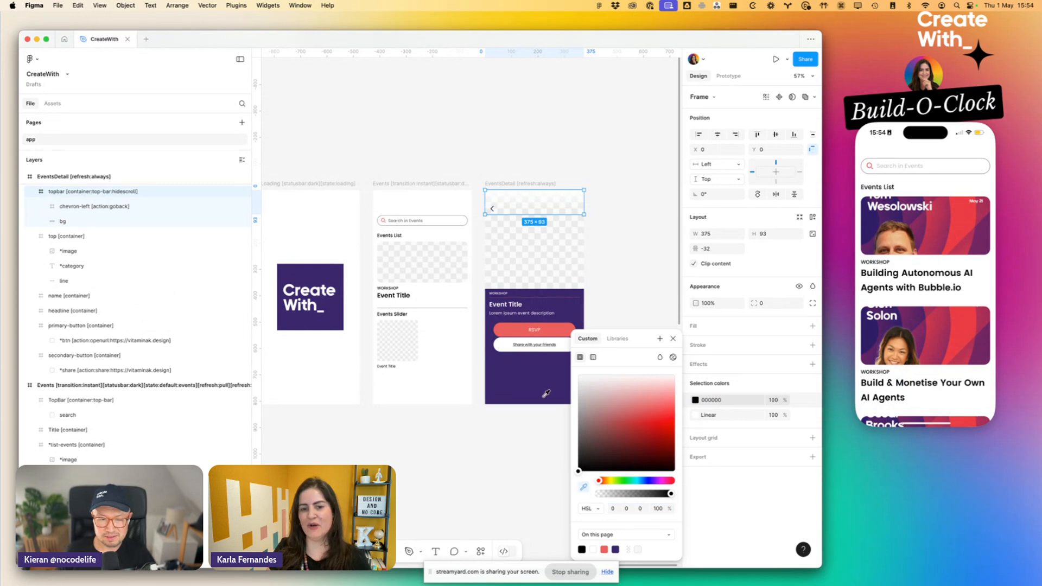
click(561, 330)
- Fill the "Share with your Friends" button with the background purple 3C286D and make its text white
click(567, 330)
scroll(567, 330, up, 5)
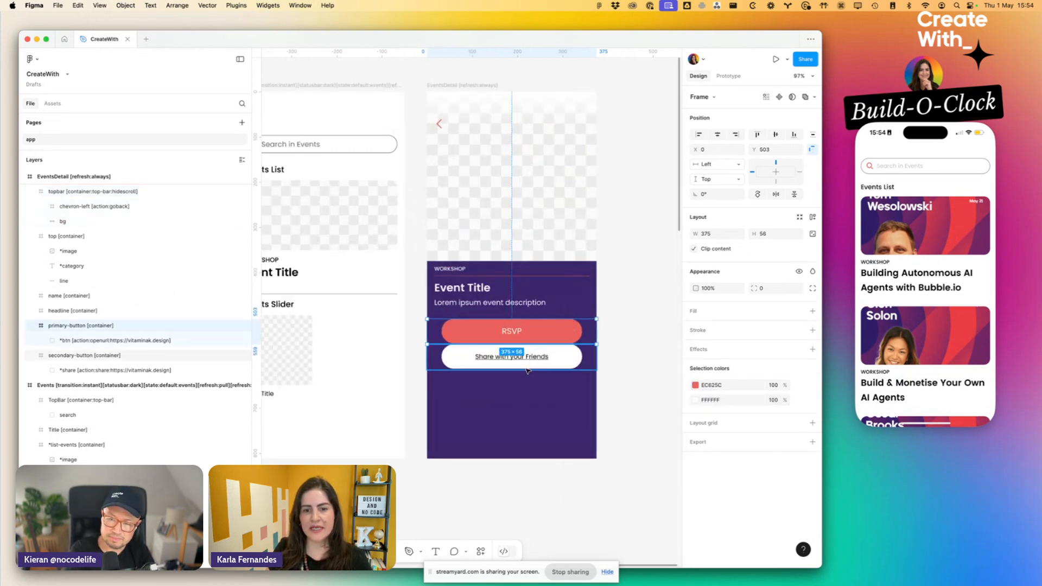
click(532, 361)
click(695, 400)
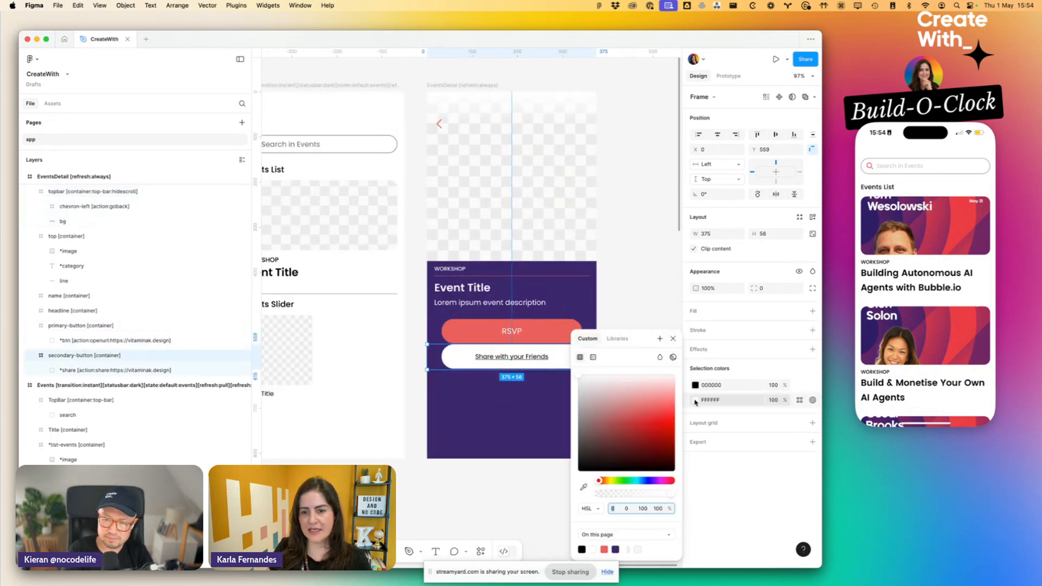
click(584, 487)
click(511, 430)
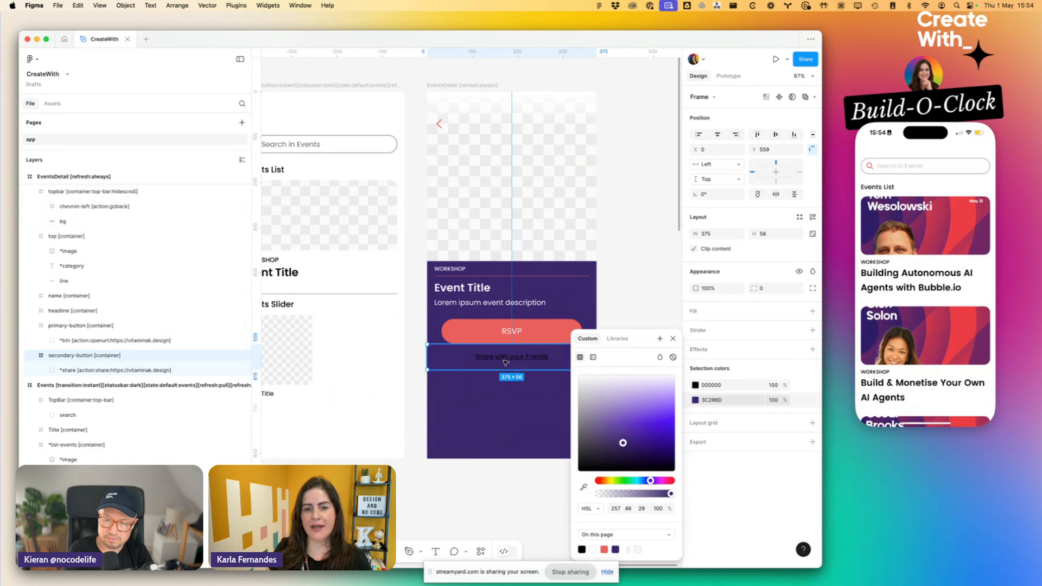
click(729, 386)
text(ff)
key(Return)
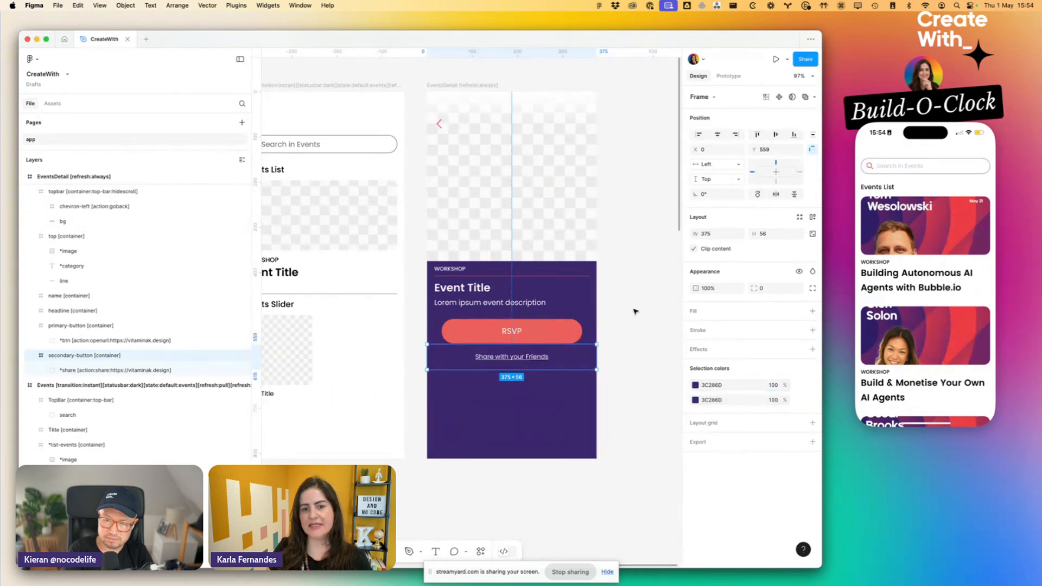
- Set the opaque gradient stop of the EventsDetail top bar's bg rectangle to the purple 3C286D sampled from the screen background
click(615, 261)
scroll(616, 260, up, 2)
double_click(519, 144)
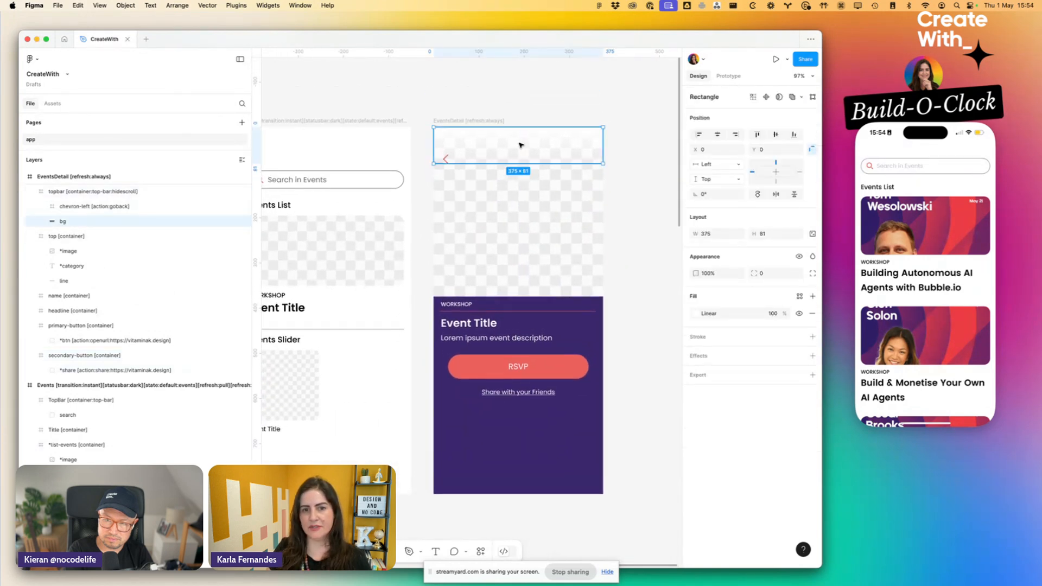
click(694, 314)
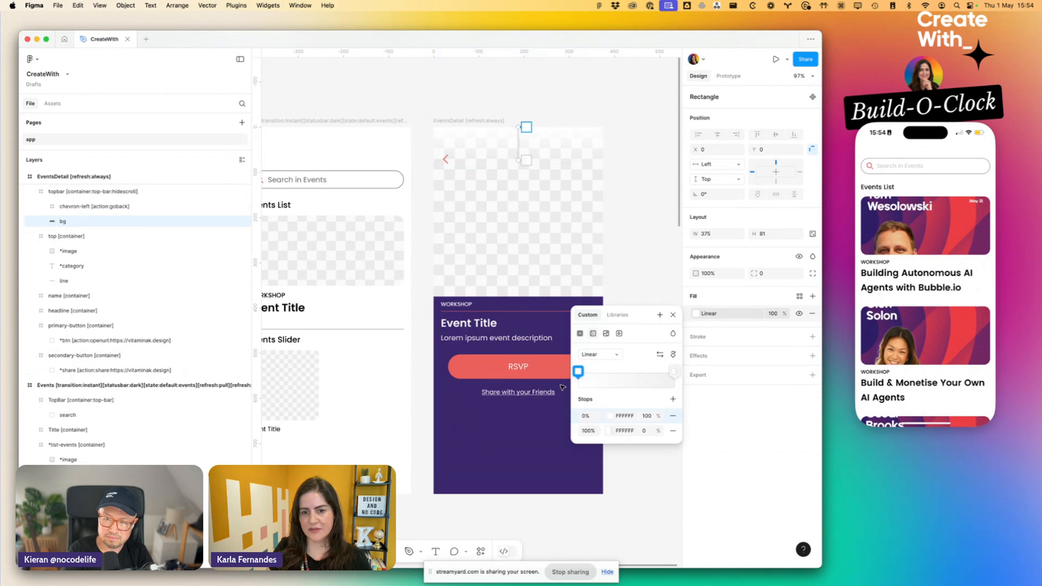
click(610, 417)
click(472, 488)
click(446, 441)
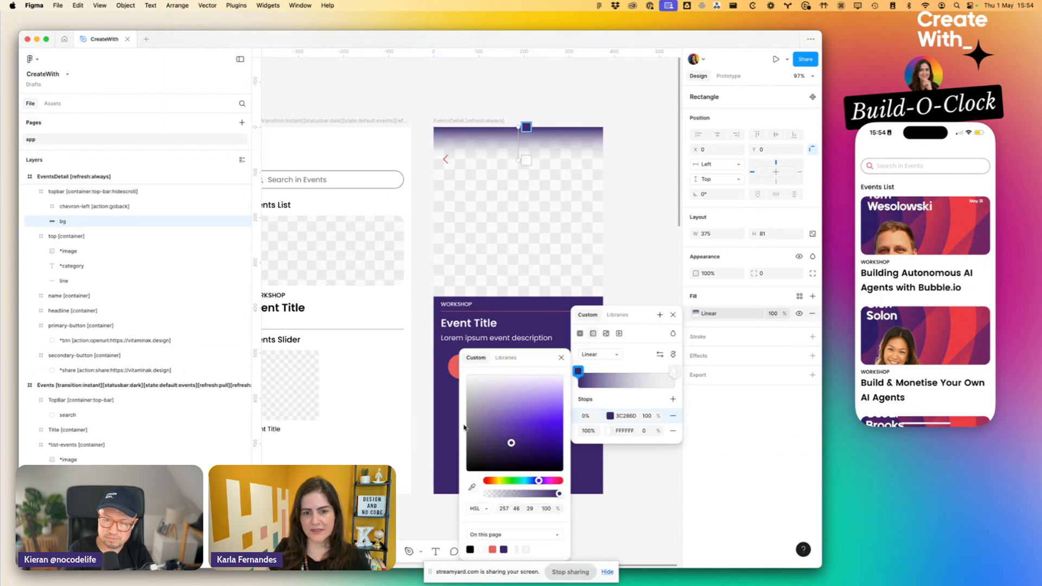
- Copy the purple 3C286D to the transparent 100% stop of the top bar's linear gradient
click(674, 372)
click(625, 416)
key(super+c)
click(625, 432)
key(super+v)
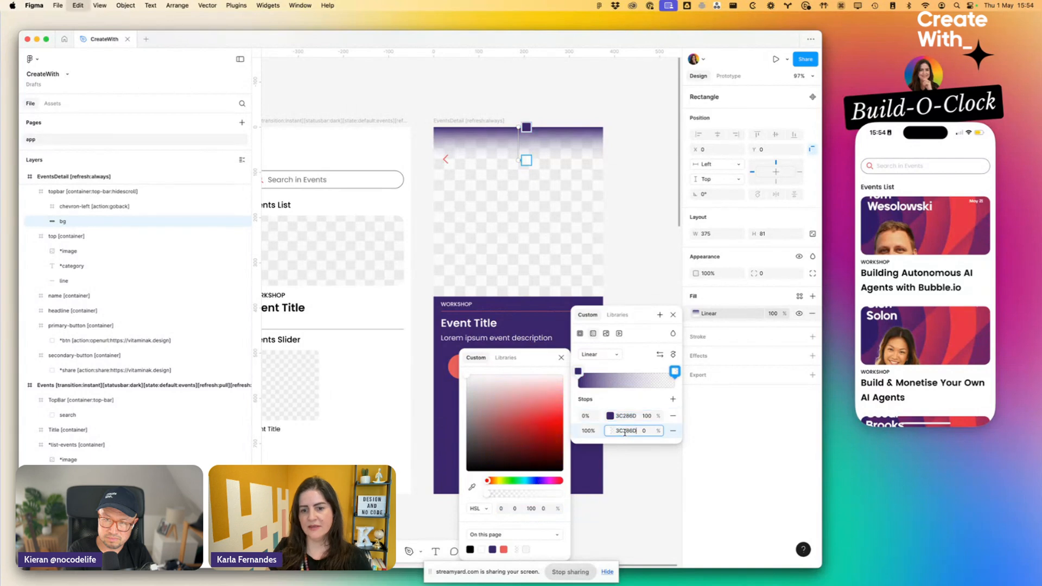
key(Return)
click(657, 225)
- Fill the Events frame with the purple 3C286D sampled from the EventsDetail background
scroll(657, 227, down, 5)
scroll(657, 227, down, 1)
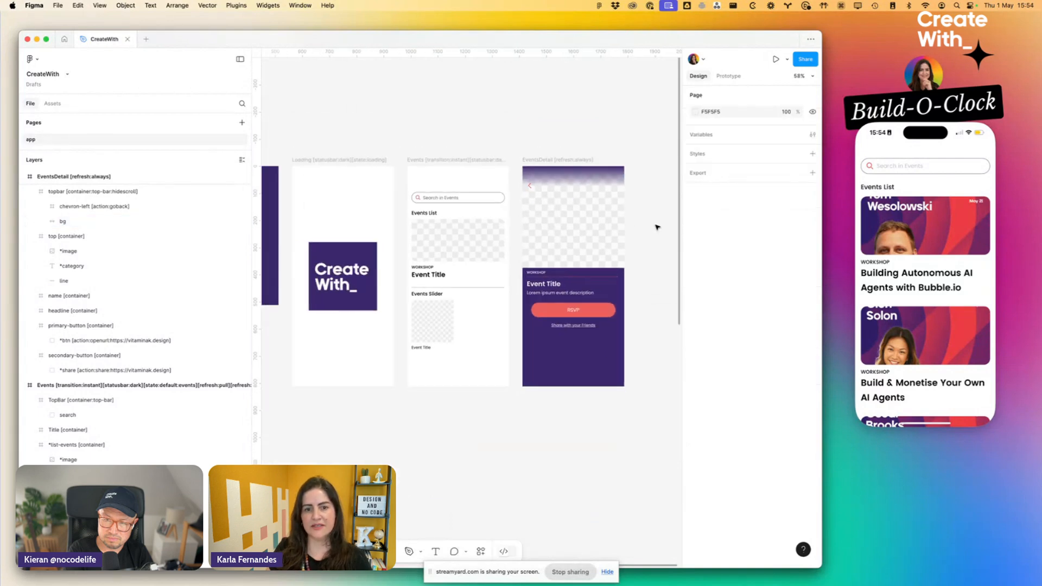
click(475, 162)
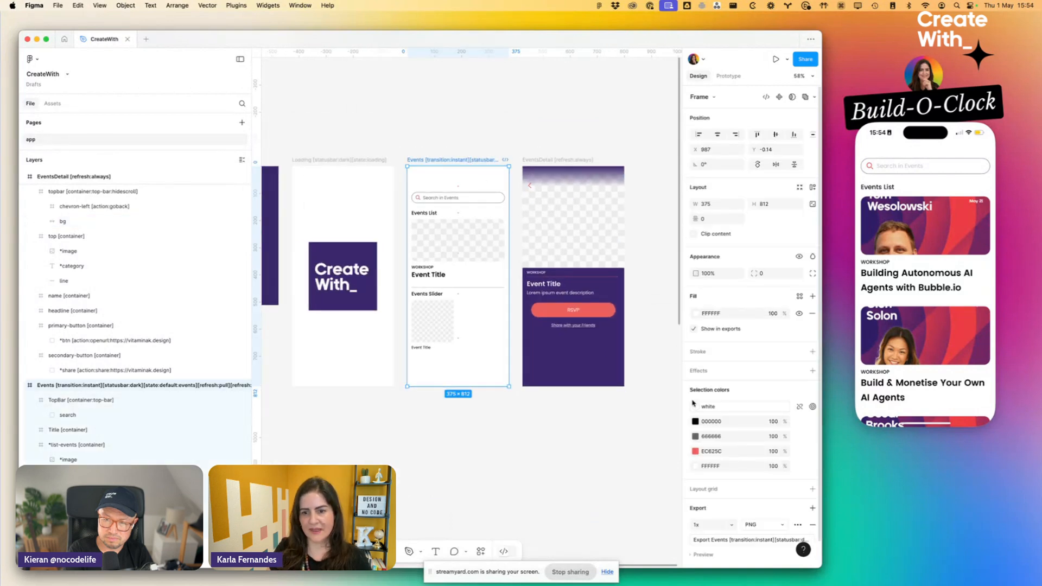
click(695, 314)
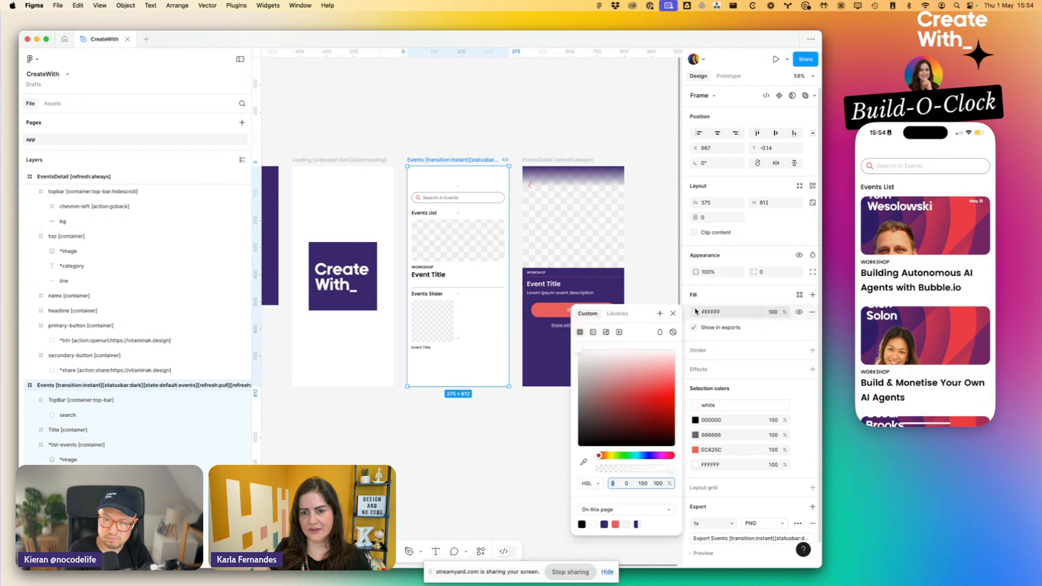
click(583, 462)
click(531, 335)
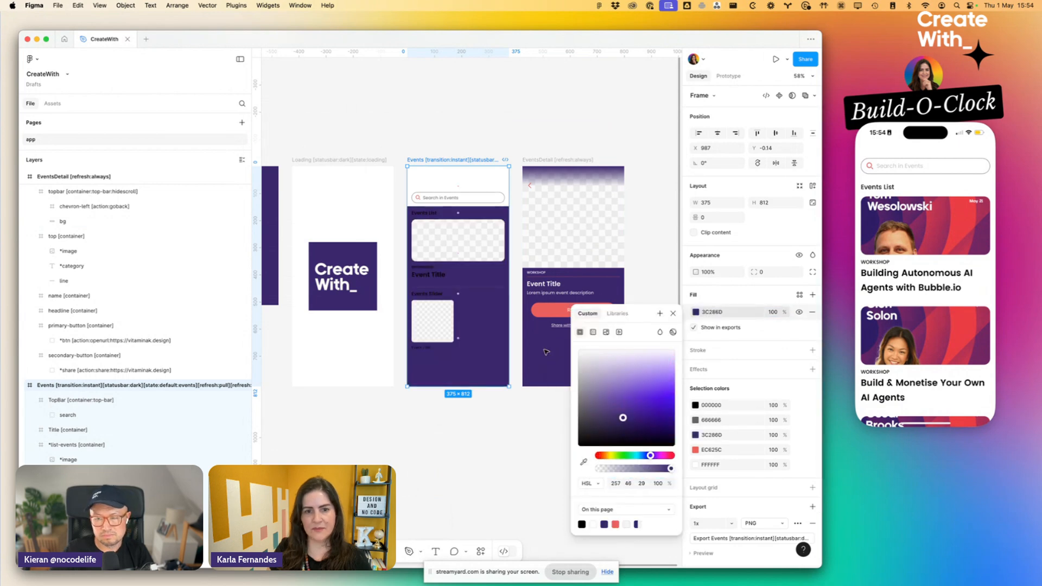
- Recolour the Event Title under the Events List image with the red EC625C sampled from the RSVP button
scroll(497, 274, up, 5)
scroll(434, 261, down, 1)
scroll(434, 261, right, 1)
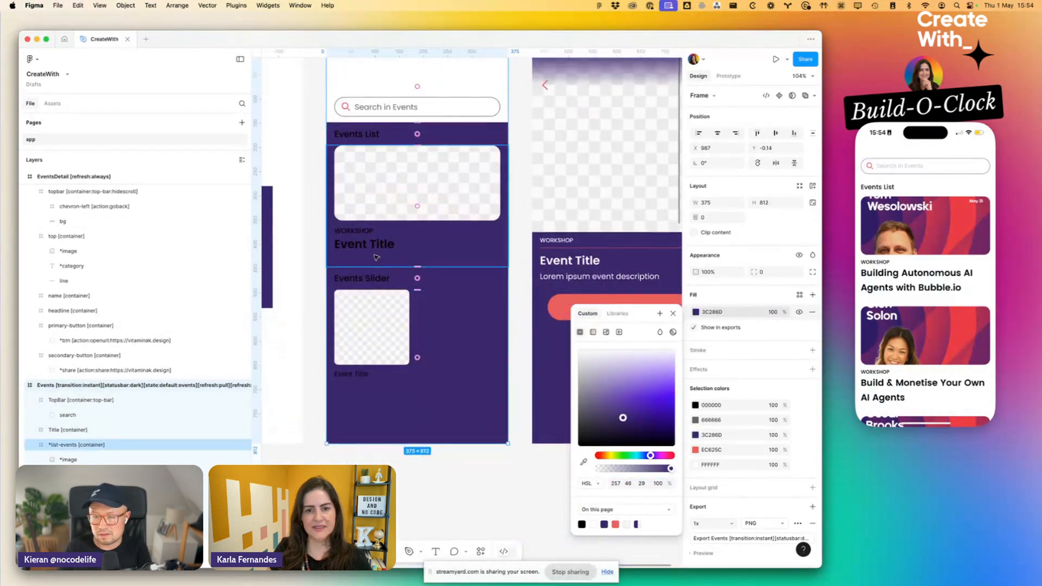
click(378, 247)
shift+click(561, 261)
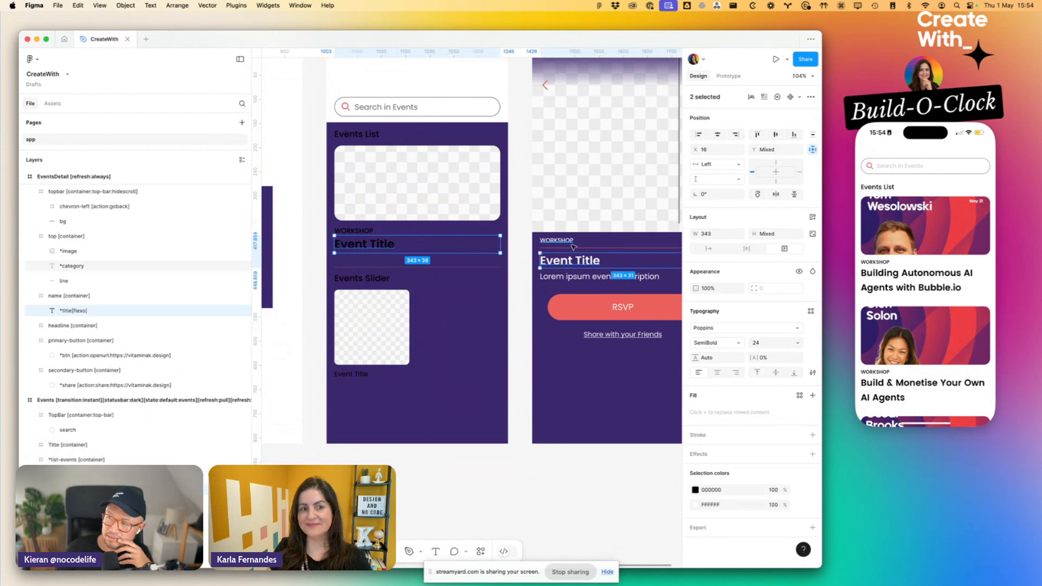
click(696, 490)
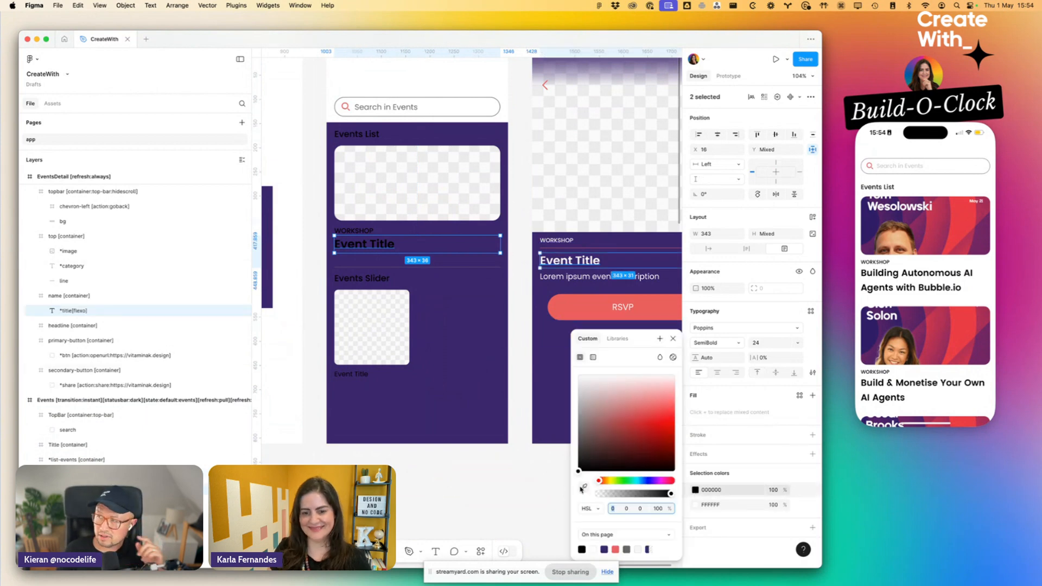
click(583, 487)
click(586, 307)
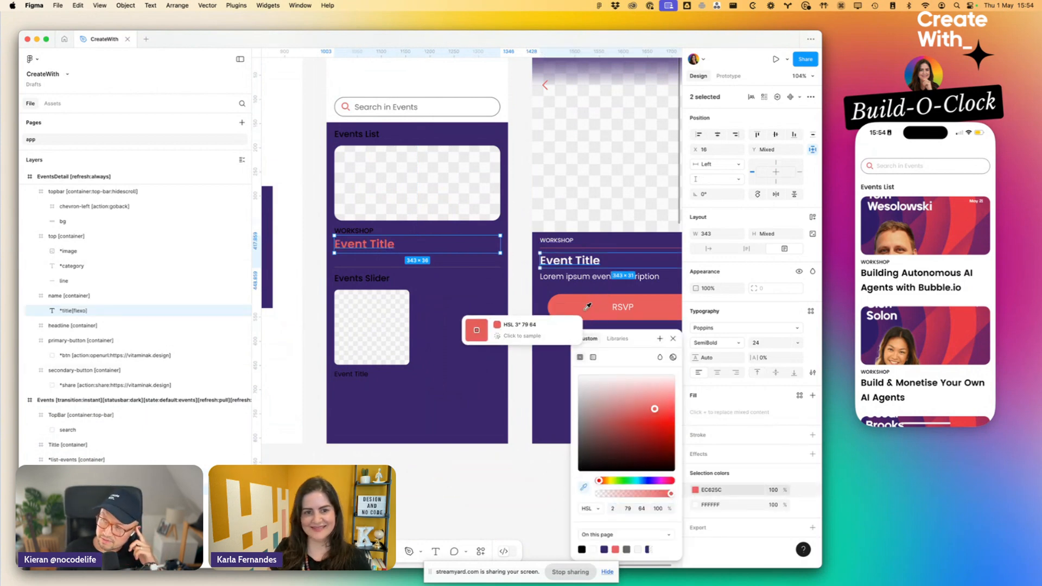
- Make the WORKSHOP, Events Slider, slider Event Title and Events List texts on the Events screen white (FFFFFF)
click(362, 232)
shift+click(362, 278)
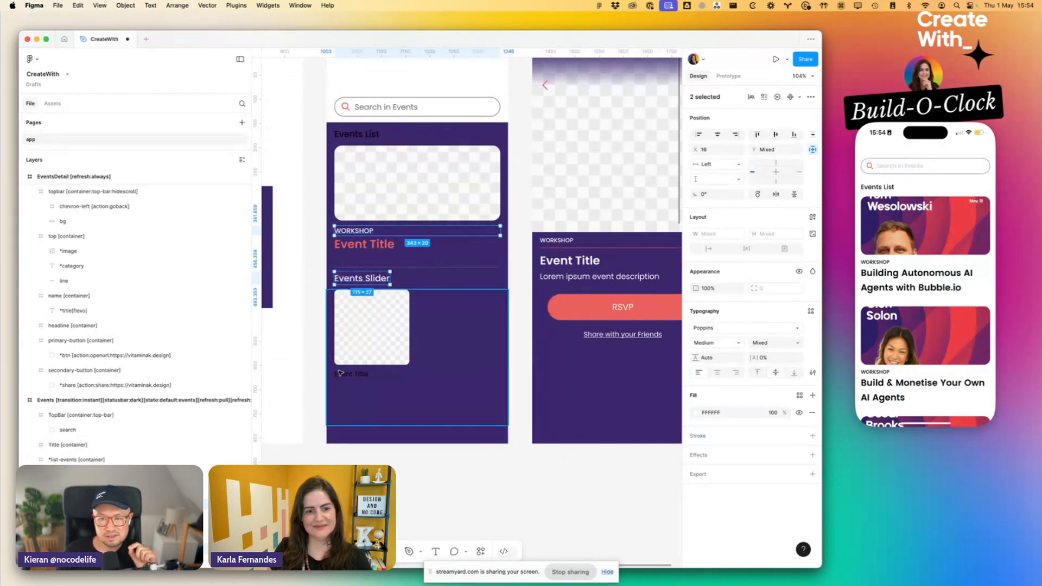
click(357, 380)
double_click(358, 380)
click(728, 413)
text(fff)
key(Return)
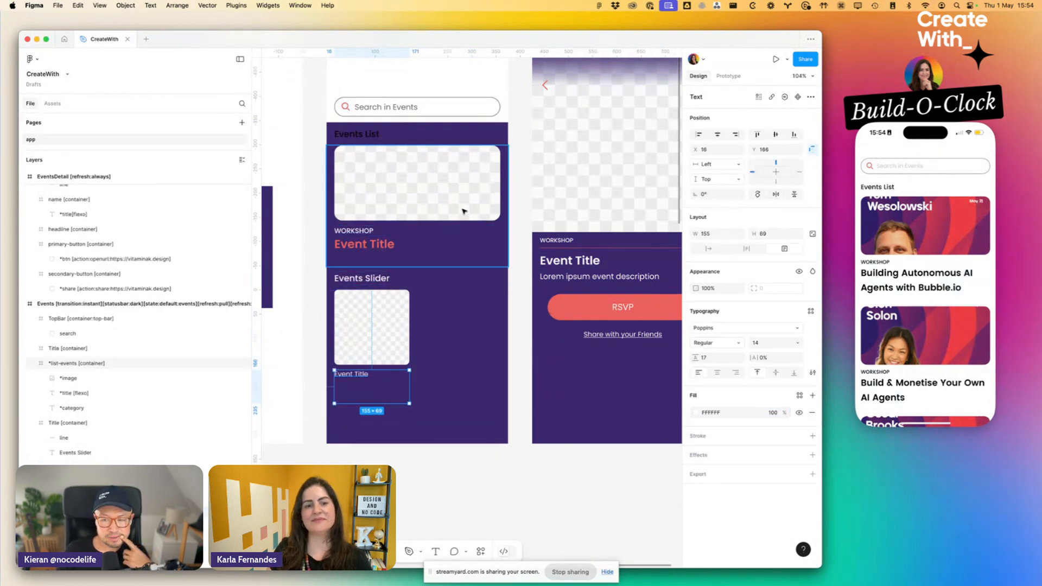
click(439, 135)
click(481, 217)
- Fill the Events screen's TopBar container with the purple 3C286D sampled from the screen background
scroll(481, 217, up, 2)
scroll(481, 217, up, 3)
click(442, 181)
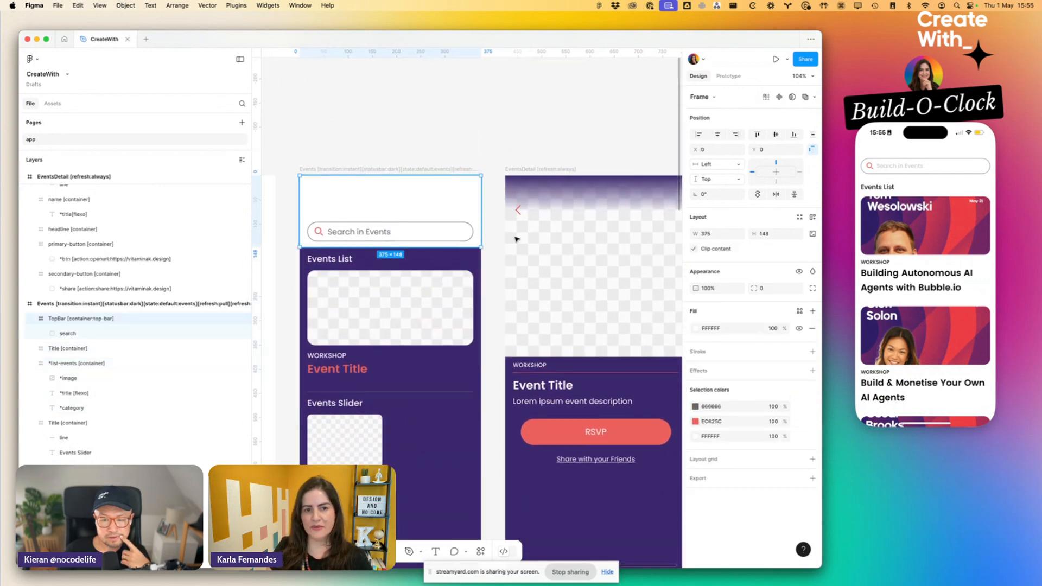
click(695, 328)
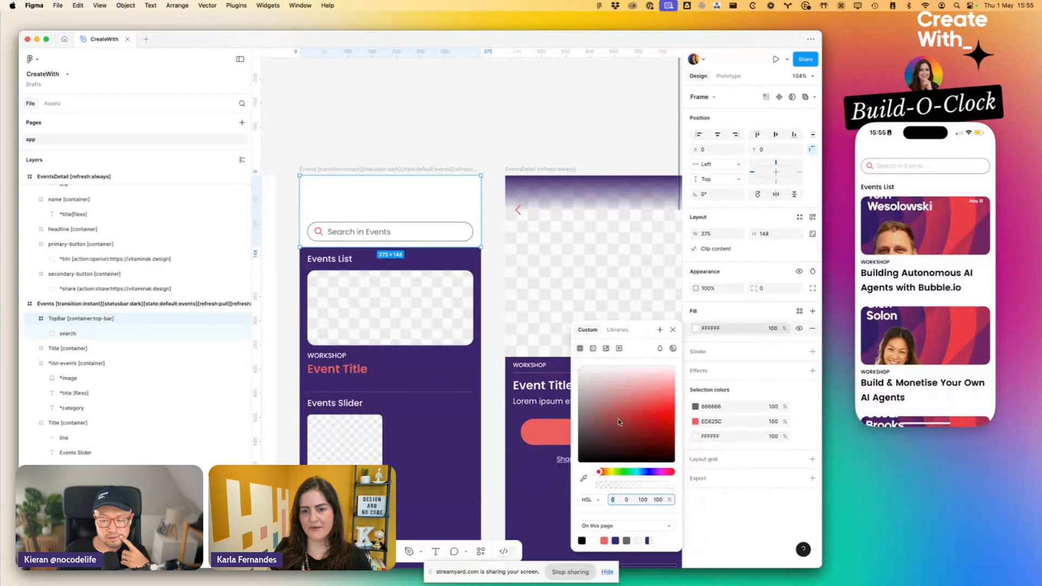
click(585, 480)
click(388, 380)
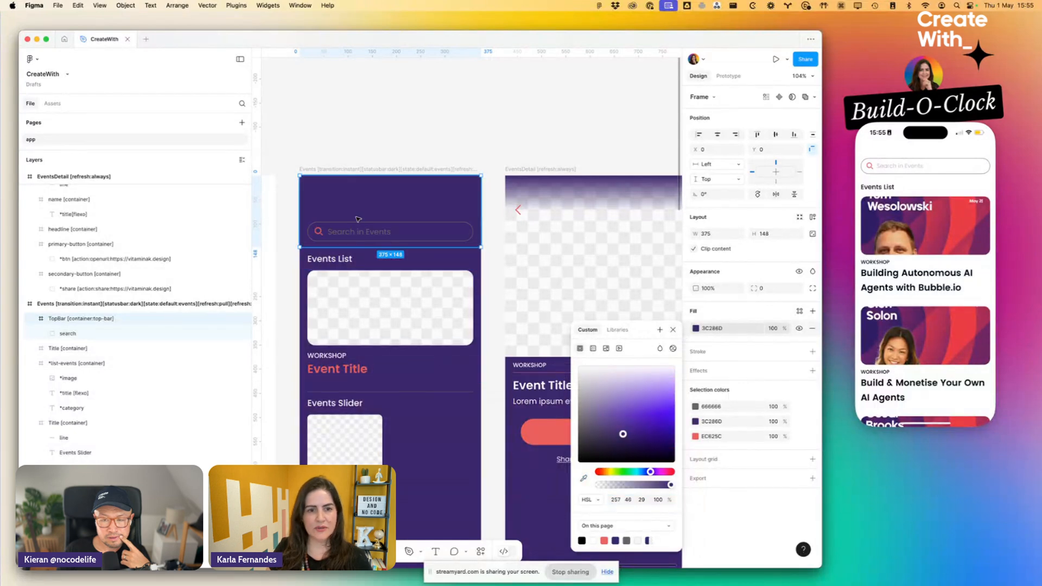
- Replace the TopBar's grey 666666 with white (FFFFFF) for the search field's text and outline
click(729, 407)
text(fff)
key(Return)
click(487, 153)
- Fill the Loading frame with the purple 3C286D sampled from the Events screen background
scroll(487, 152, down, 5)
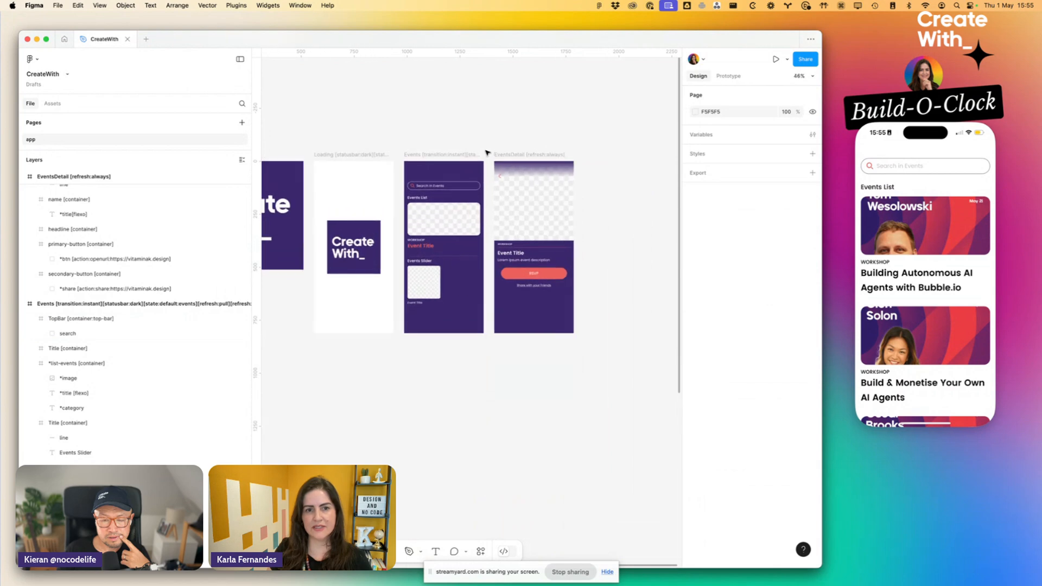
click(329, 159)
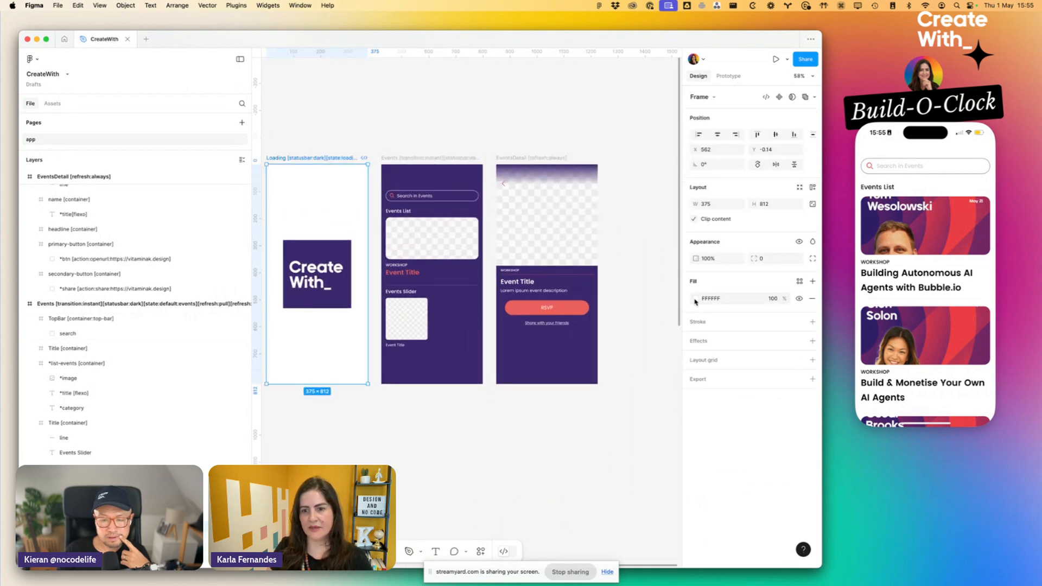
click(695, 299)
click(583, 451)
click(446, 355)
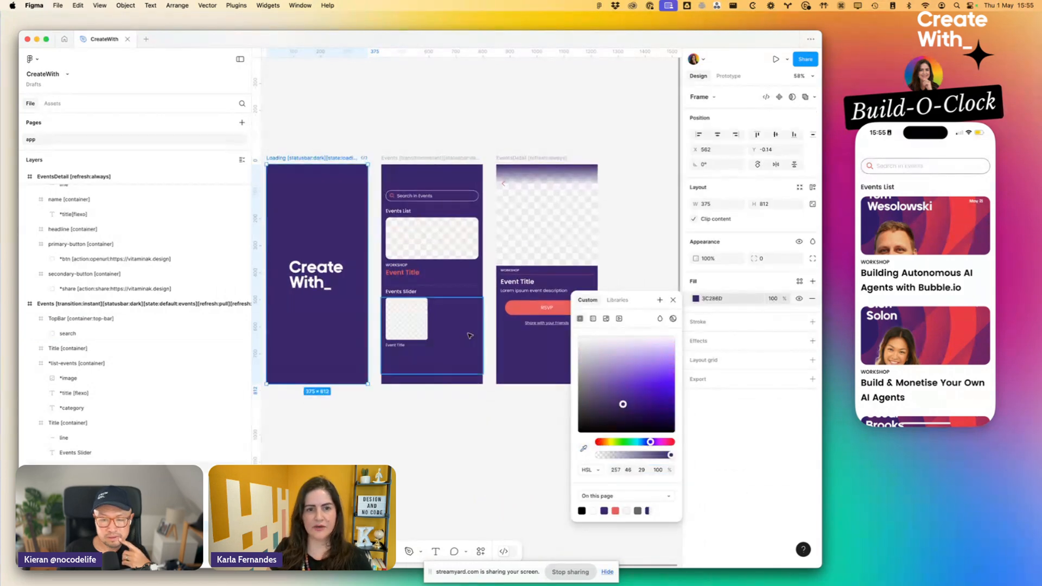
click(432, 403)
- Switch to Bravo Studio in Chrome and re-import the updated CreateWith design from Figma
scroll(427, 299, left, 1)
scroll(426, 299, left, 1)
scroll(427, 299, down, 3)
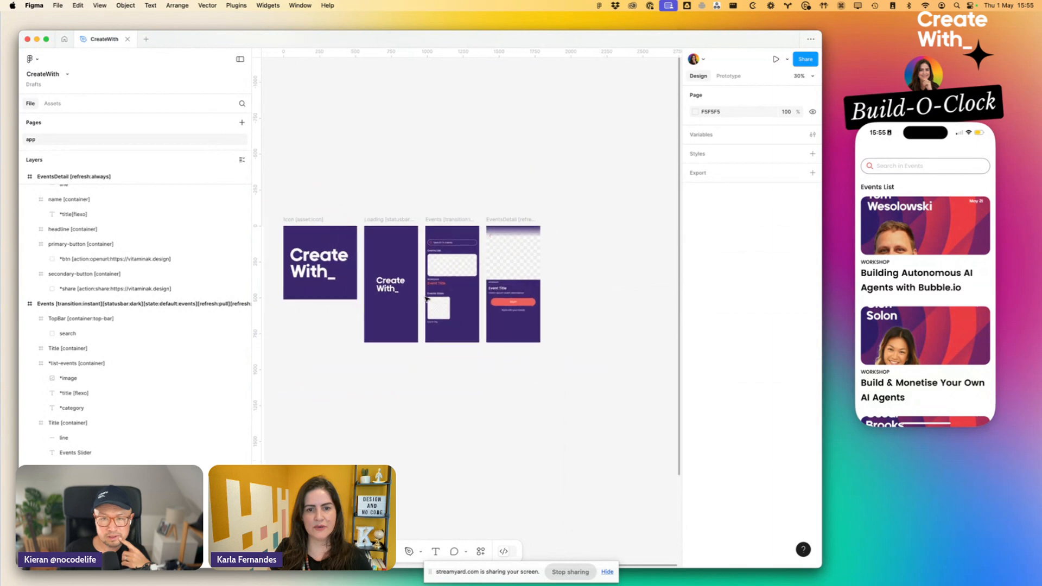
key(super+Tab)
key(Tab)
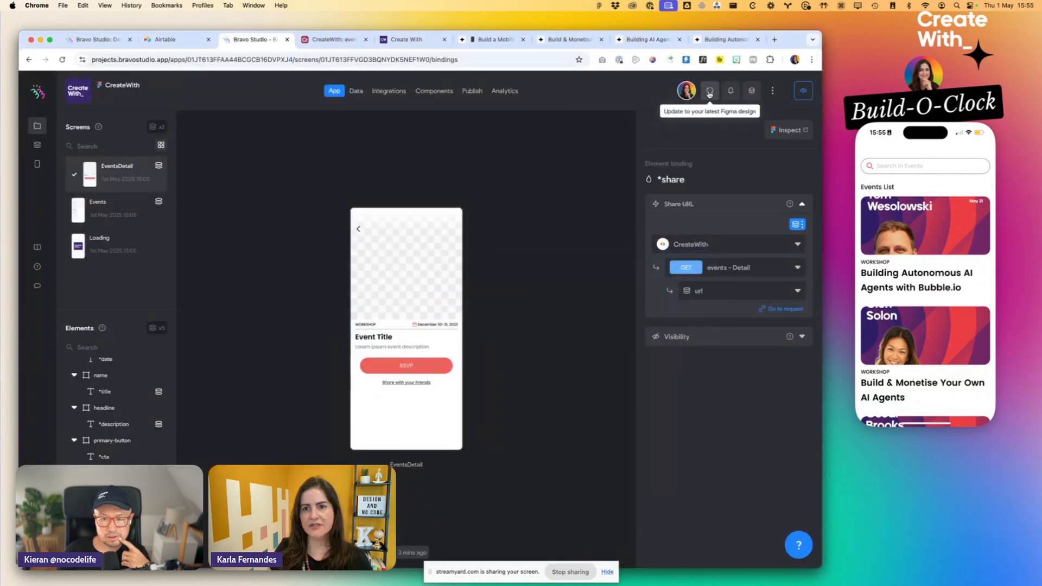
click(709, 93)
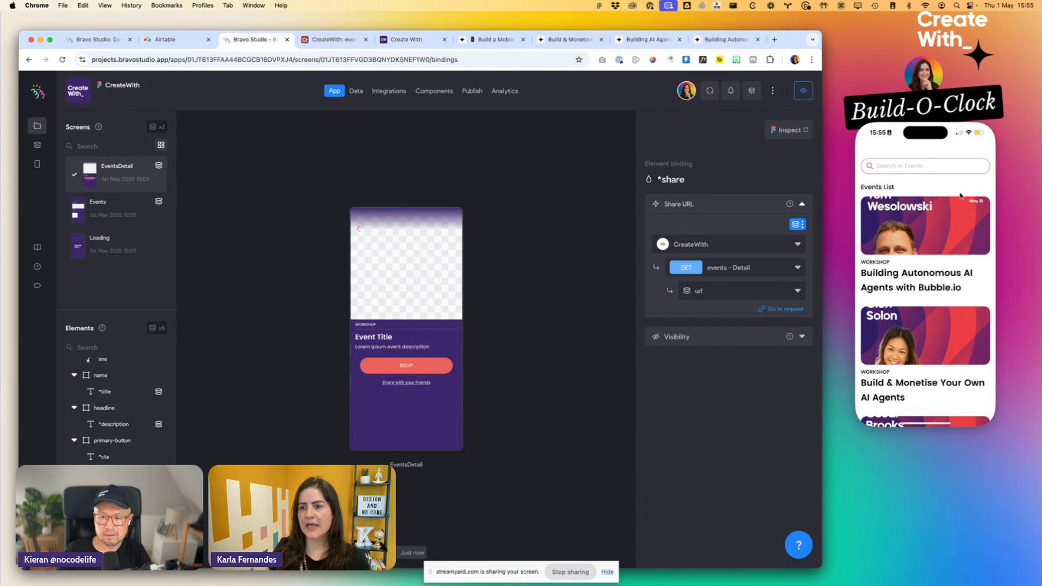
- Sync the project with Bravo Studio on the mirrored phone and look over the restyled Events screen
click(926, 180)
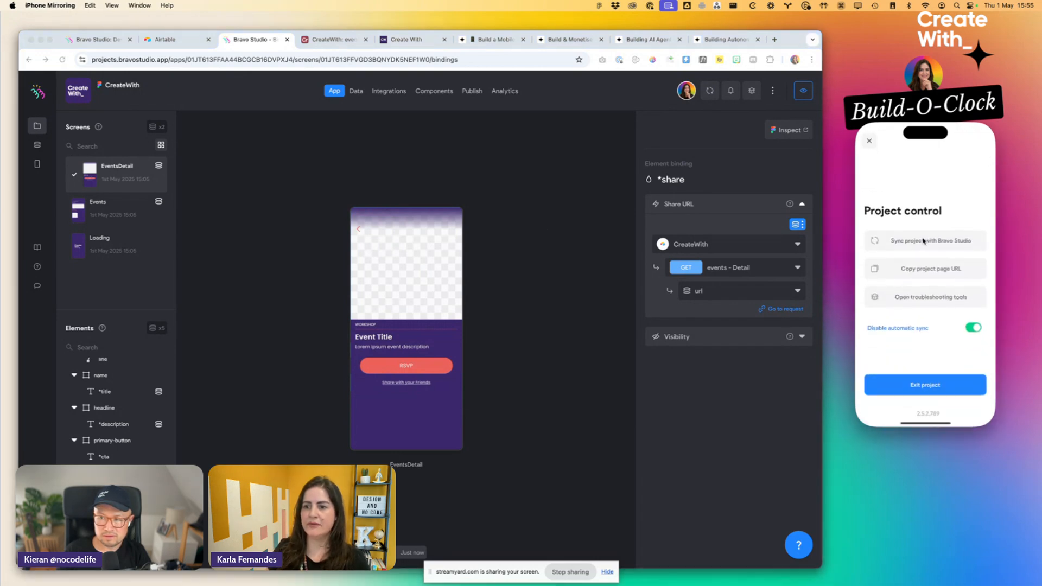
click(924, 241)
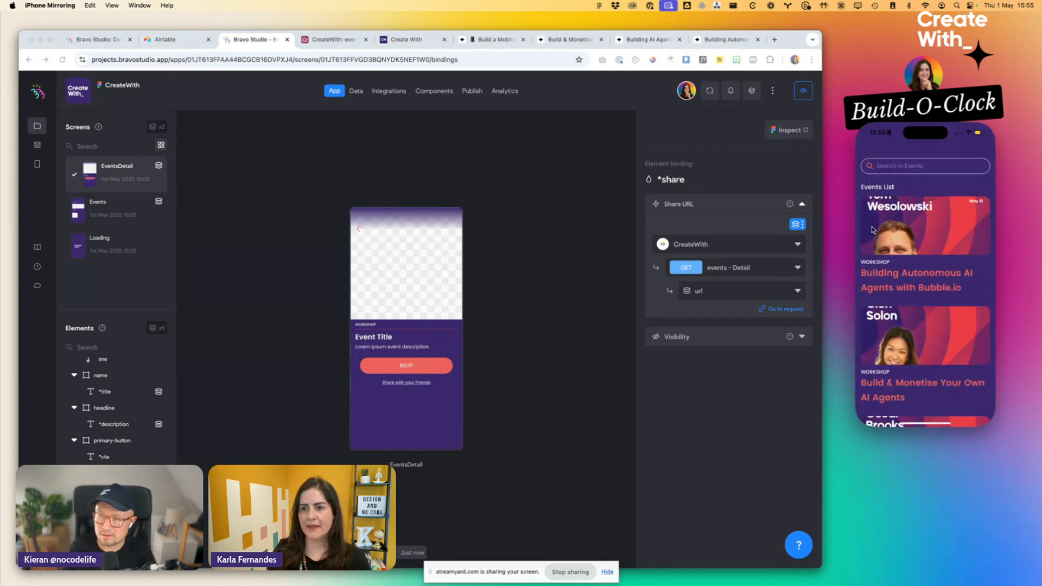
scroll(898, 289, down, 5)
scroll(898, 289, down, 5)
- Open the "Building Autonomous AI Agents with Bubble.io" event on the phone and review its restyled detail screen
click(911, 244)
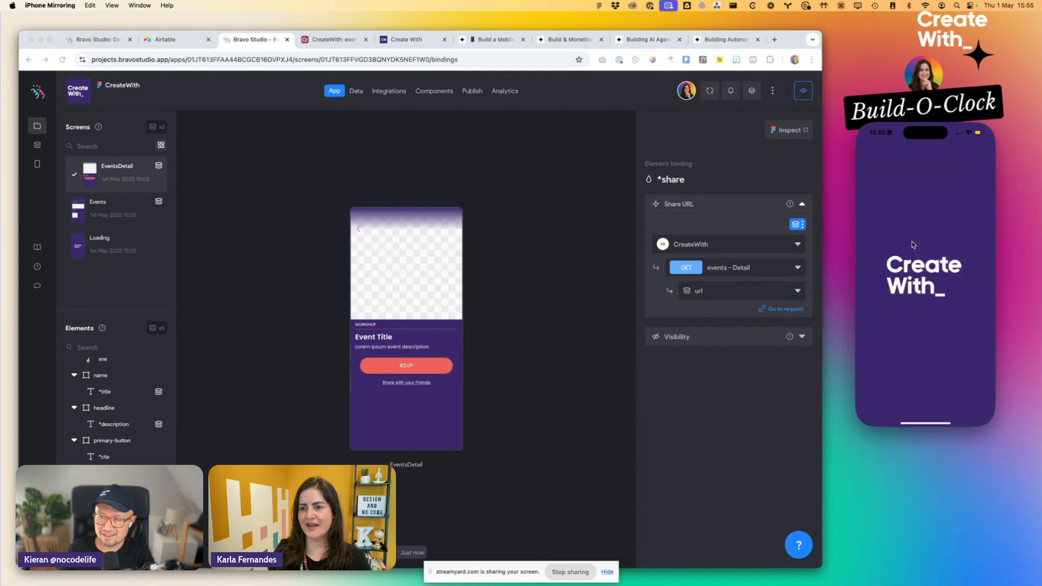
scroll(890, 334, down, 3)
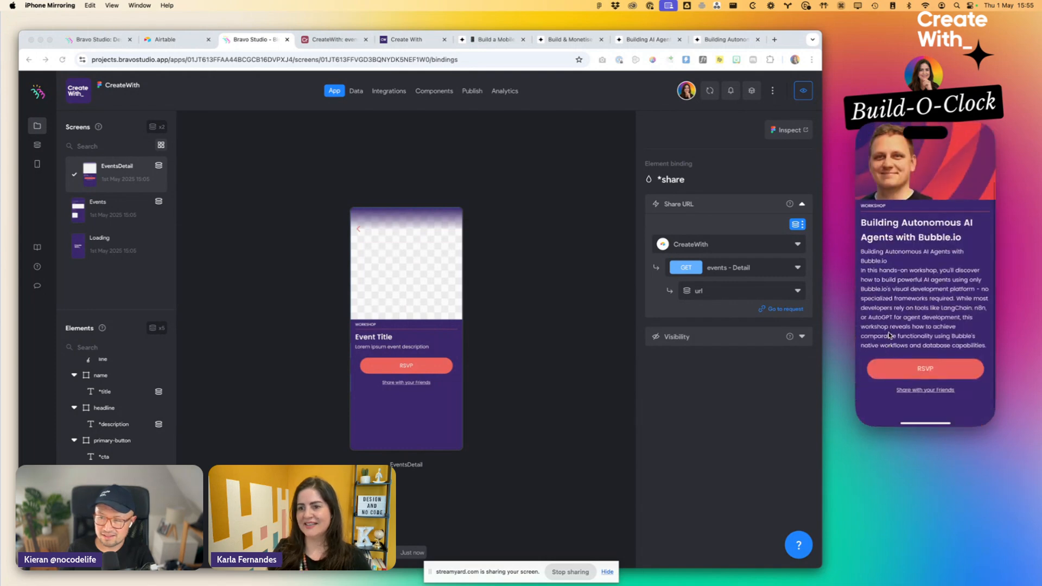
scroll(890, 334, up, 3)
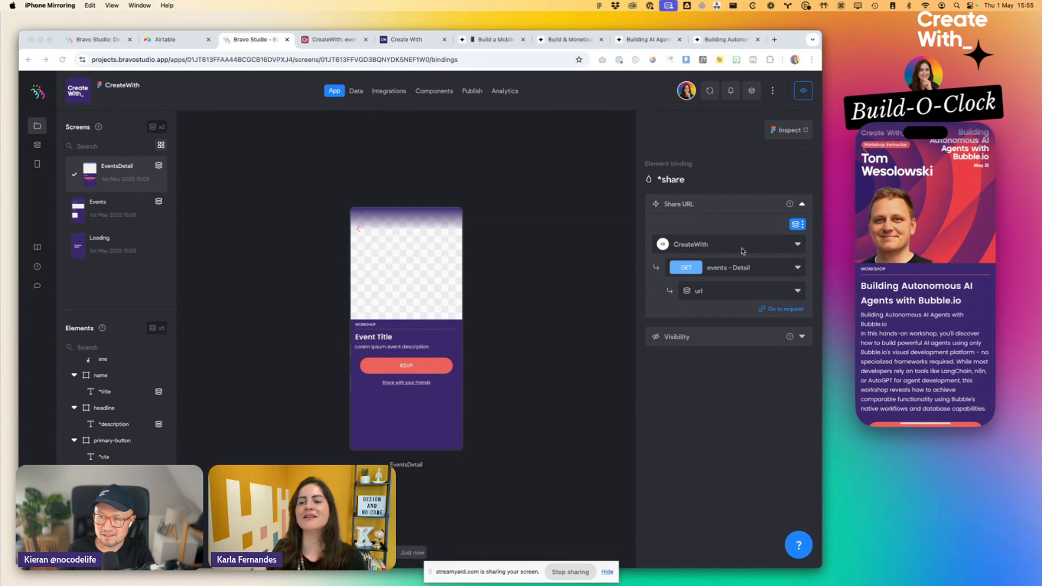
- Open the app's Android publication settings in Bravo Studio and examine the keystore, app info and package fields
click(468, 92)
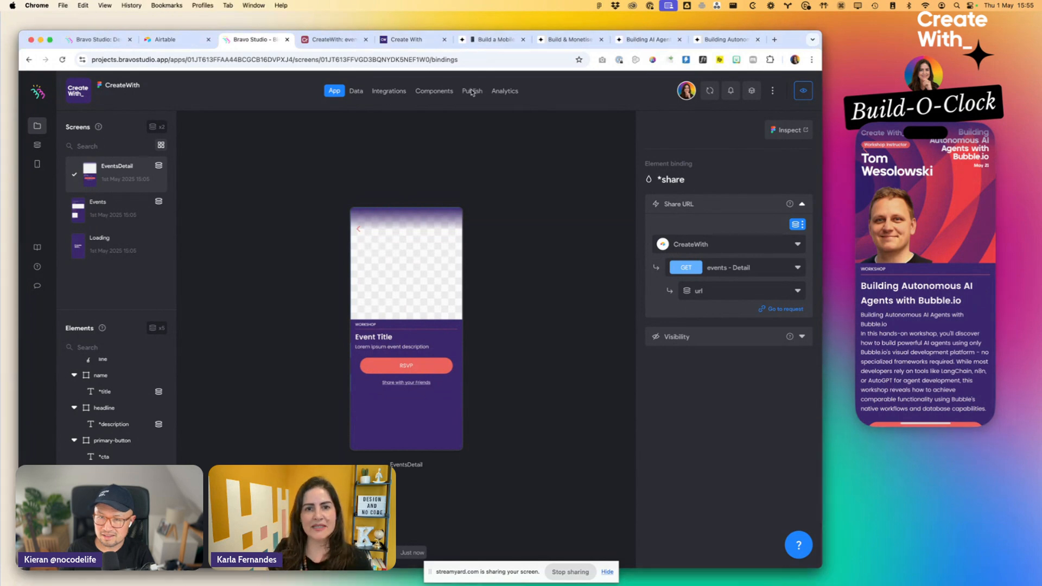
click(471, 93)
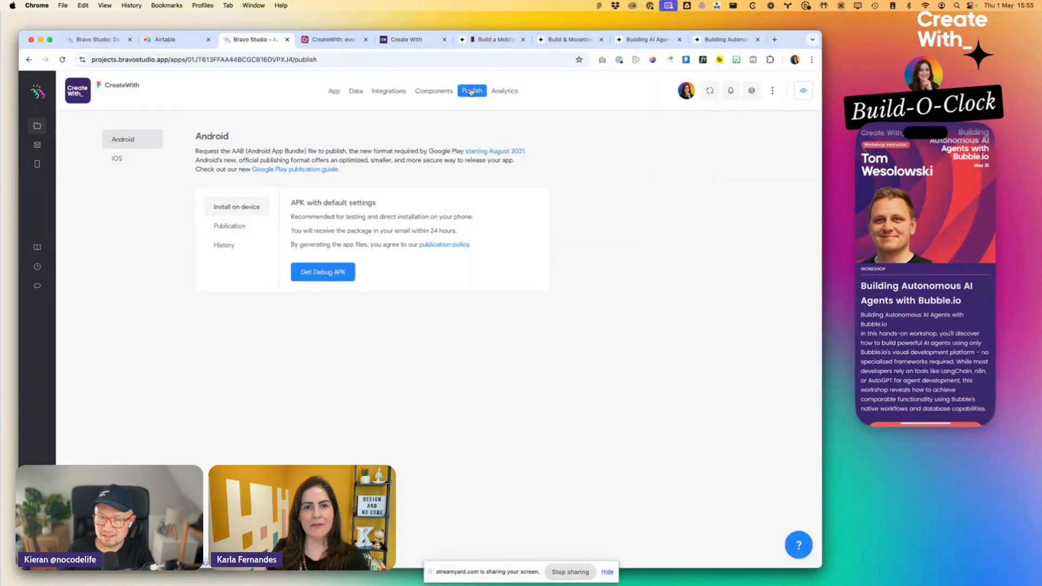
click(233, 228)
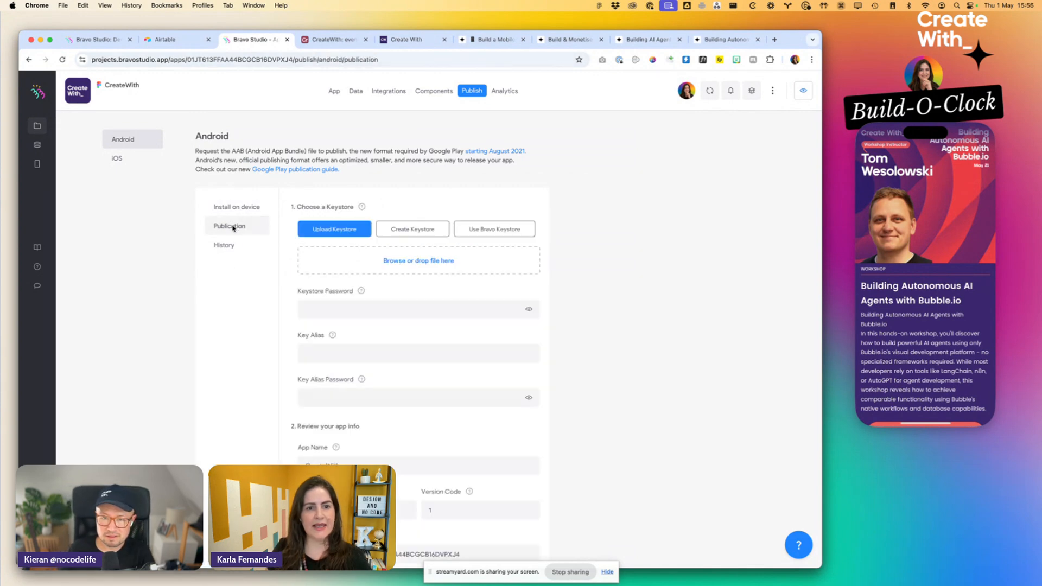
scroll(359, 347, down, 5)
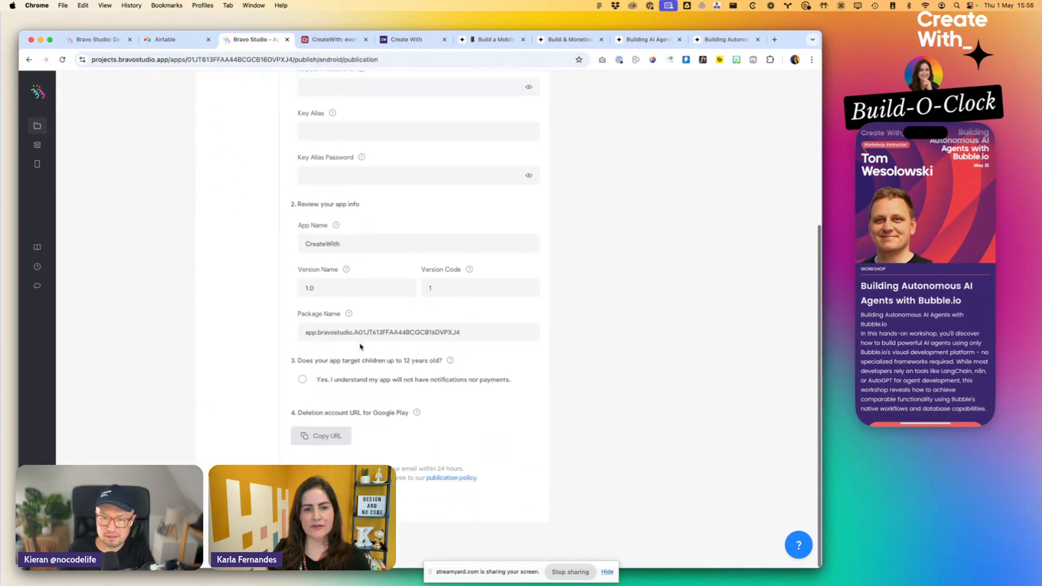
scroll(360, 346, up, 5)
- Examine the iOS publication form's app info, certificate and Mobileprovision sections, and open the publication policy
click(157, 158)
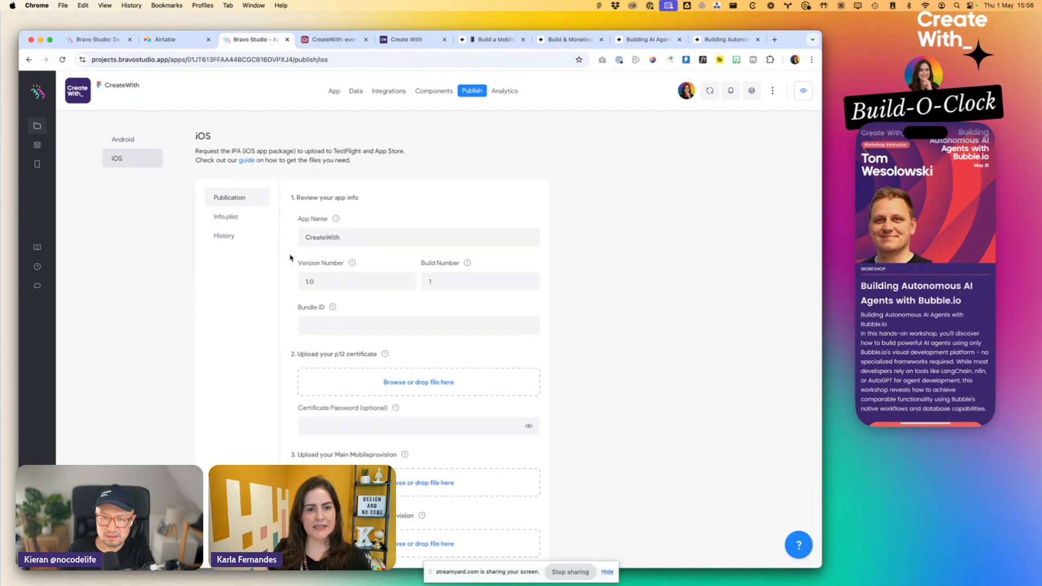
scroll(290, 254, down, 2)
scroll(290, 258, up, 2)
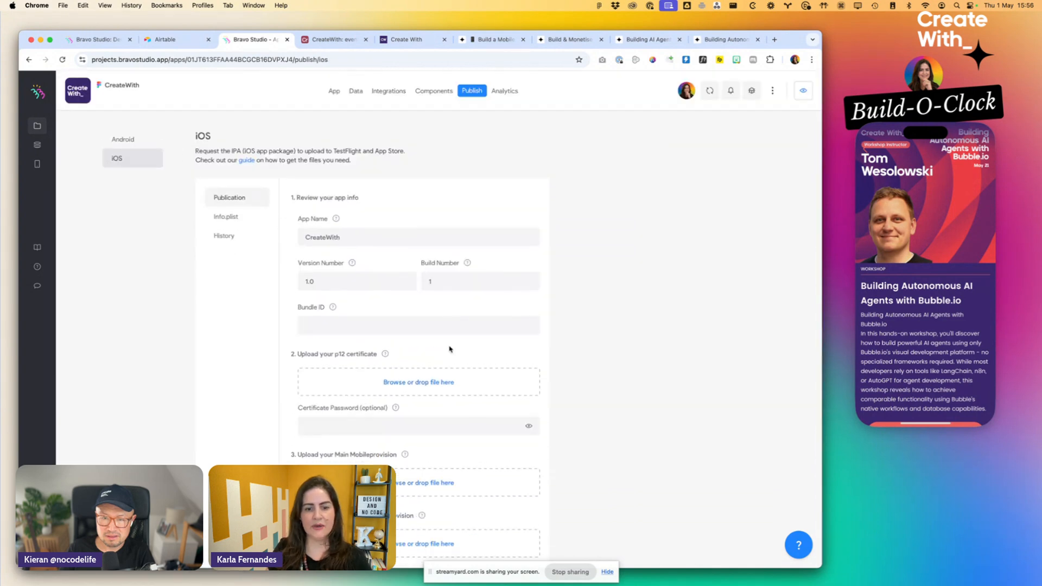
scroll(451, 350, down, 2)
click(454, 480)
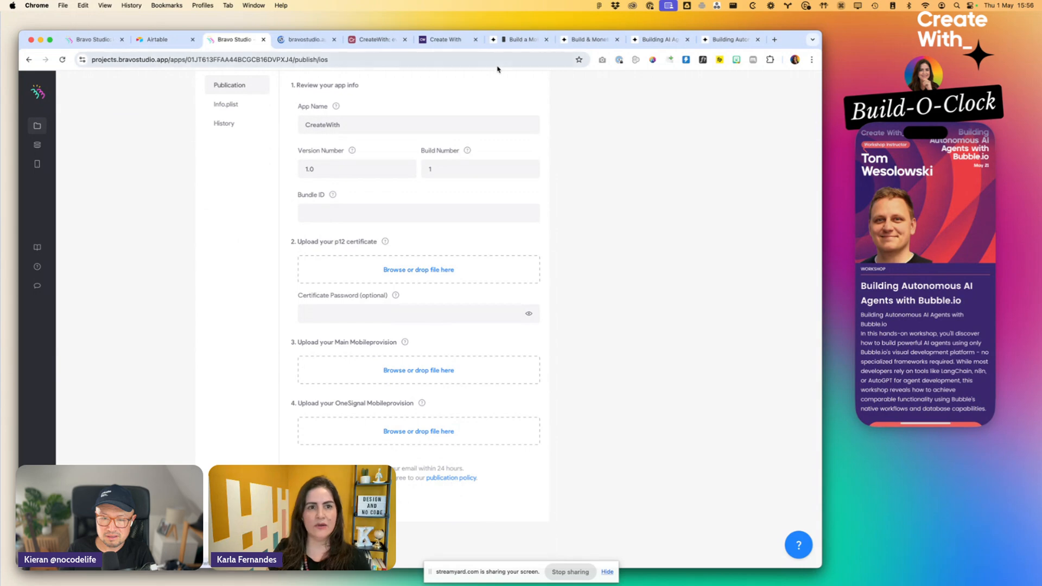
- Close the publication policy page, open the guide for iOS publication, and examine its requirements and Apple developer enrolment sections
click(309, 41)
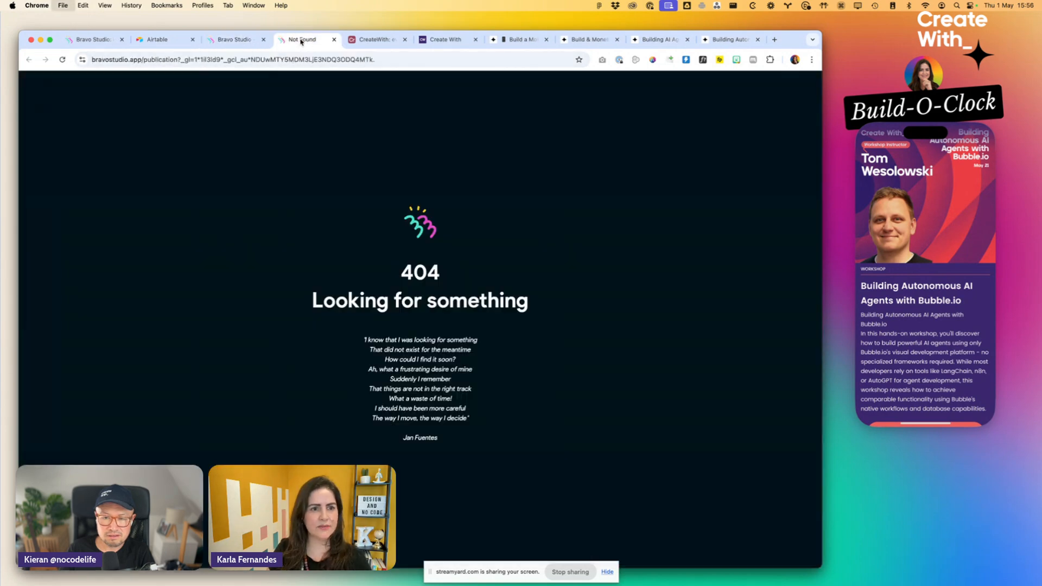
key(super+w)
super+click(249, 159)
click(300, 39)
scroll(414, 280, down, 6)
scroll(415, 279, down, 10)
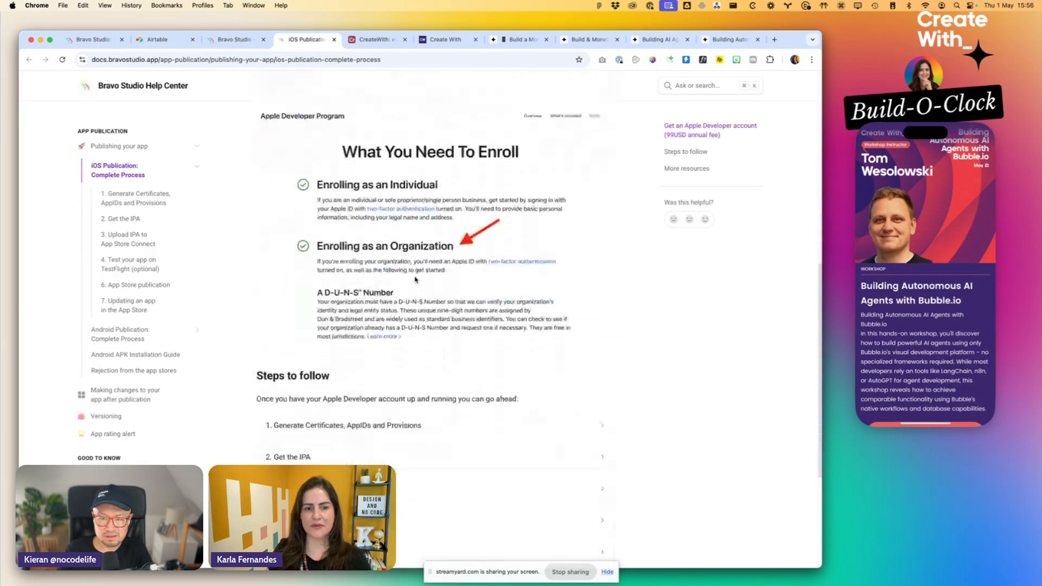
scroll(415, 280, up, 12)
scroll(415, 280, up, 3)
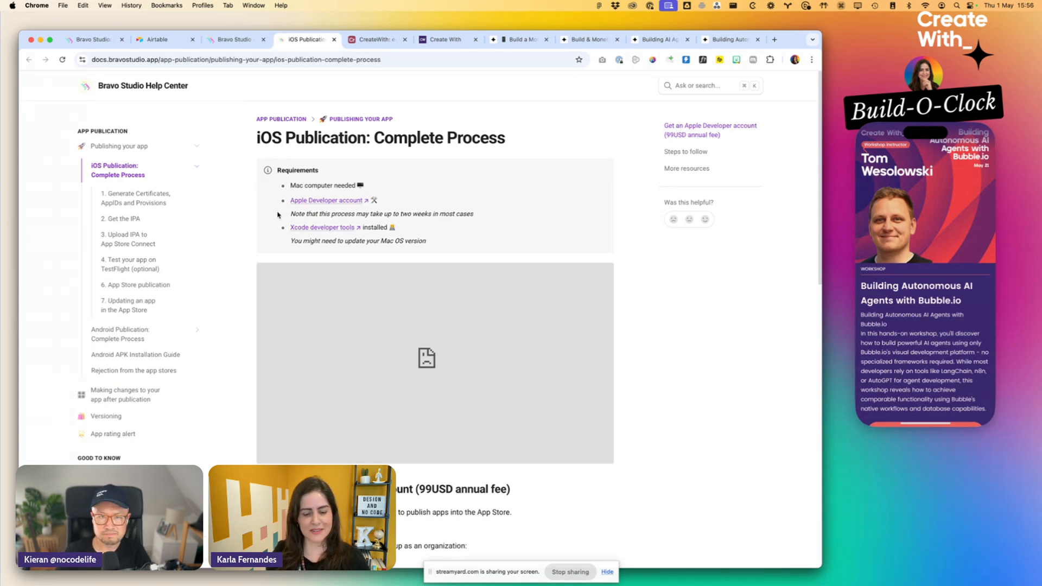
- Open Gmail in a new browser tab and search the mailbox for "bravo"
key(cmd+t)
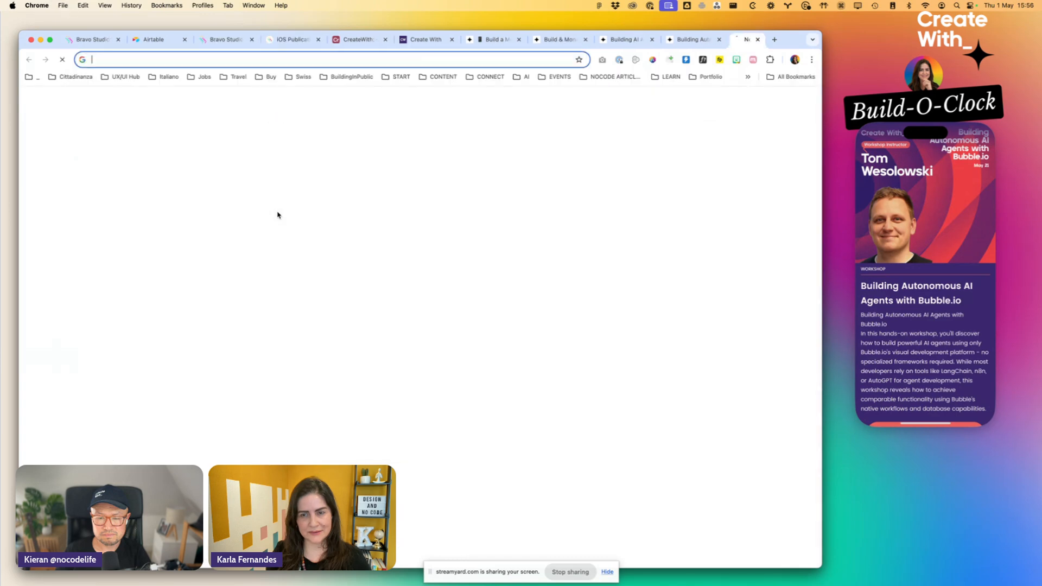
text(gma)
key(Return)
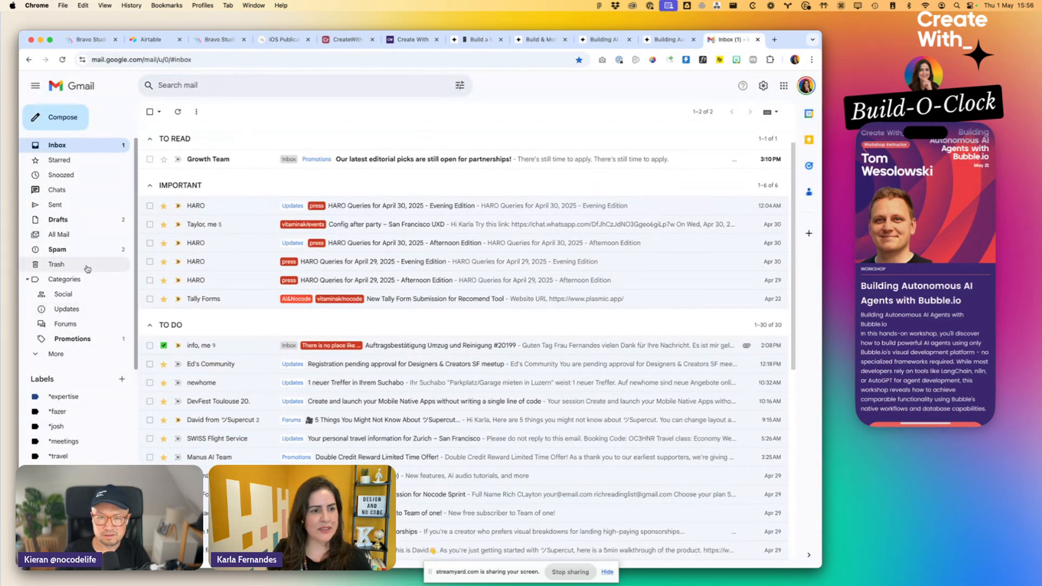
click(90, 266)
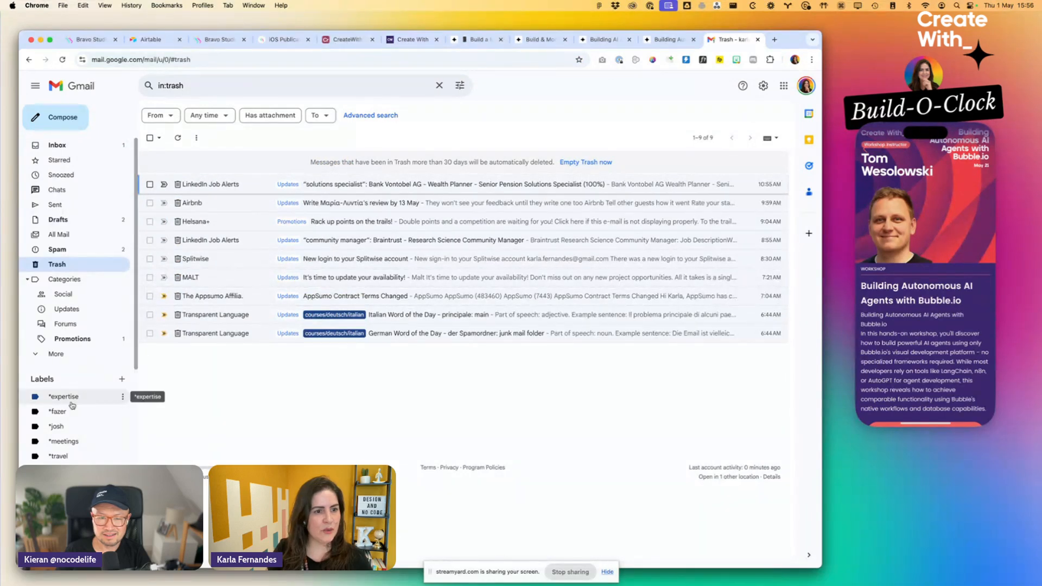
click(189, 87)
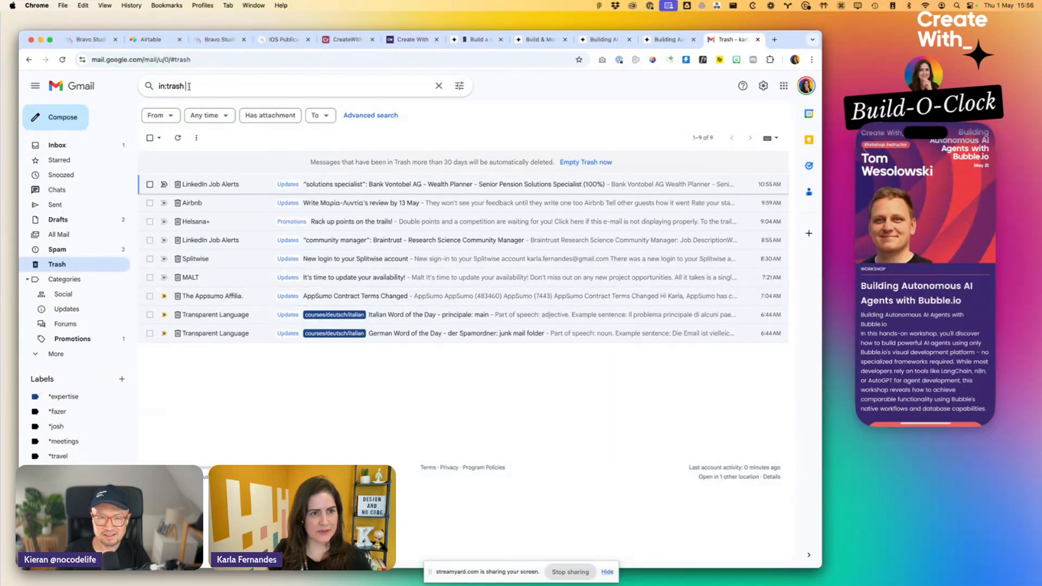
text(bravo)
key(Return)
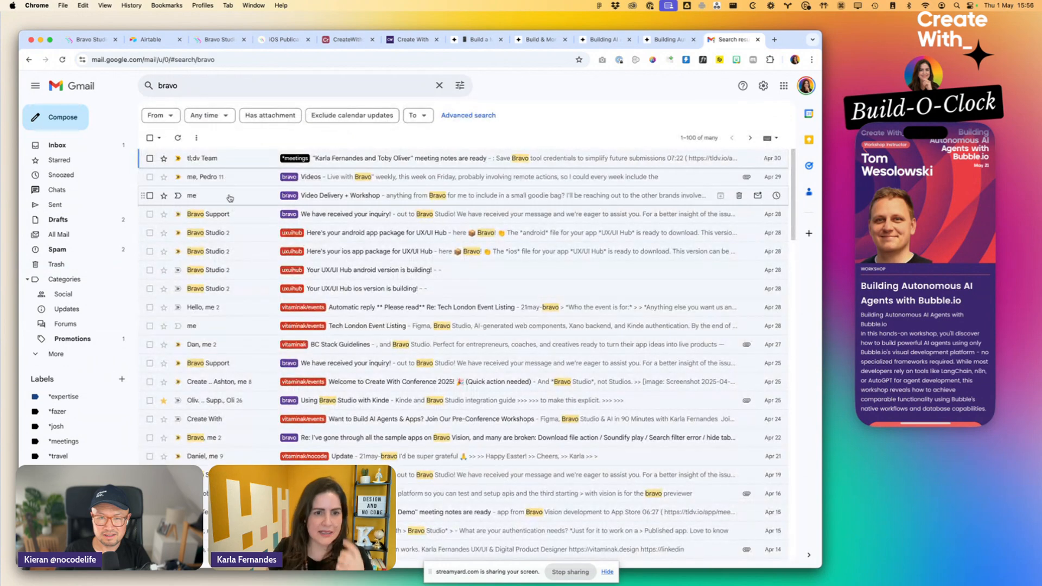
- Open the Bravo Studio email about the UX/UI Hub Android app package and read its download and publishing instructions
click(229, 232)
scroll(380, 272, down, 4)
scroll(425, 308, up, 4)
scroll(612, 232, down, 4)
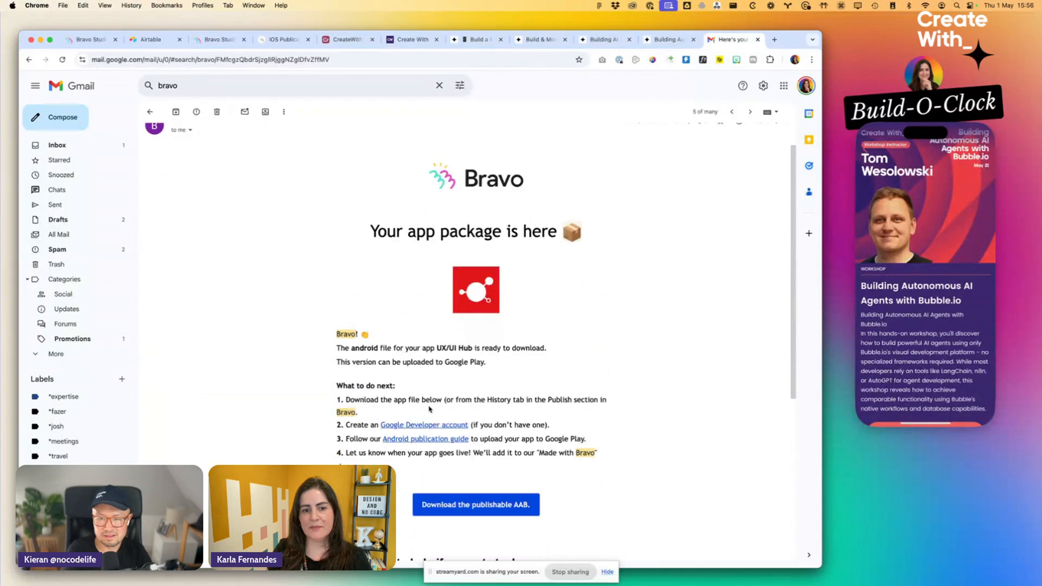
scroll(464, 372, down, 3)
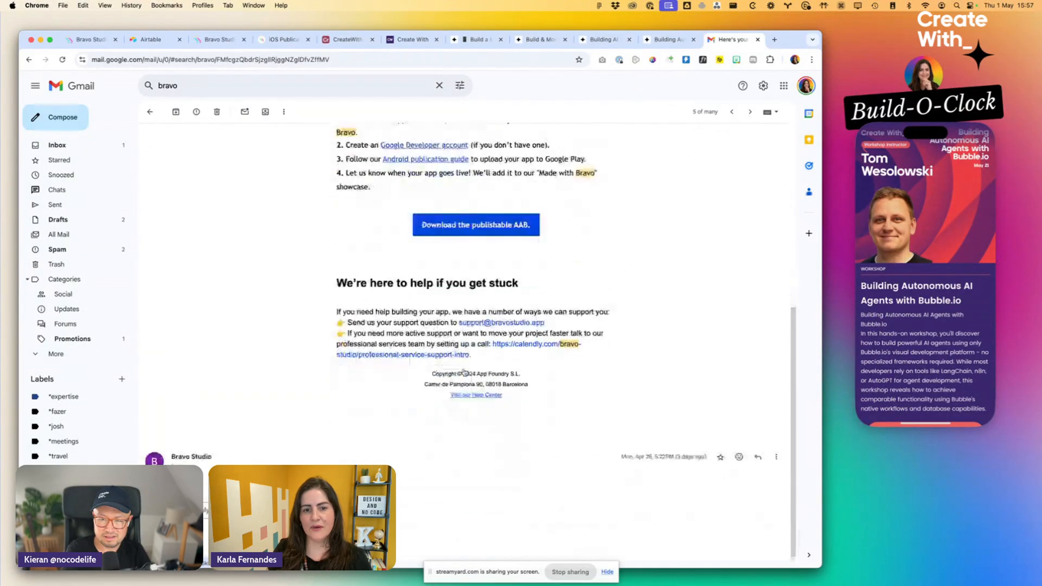
- Return to the mail results, open the UX/UI Hub iOS app package email and read its IPA download instructions
click(149, 111)
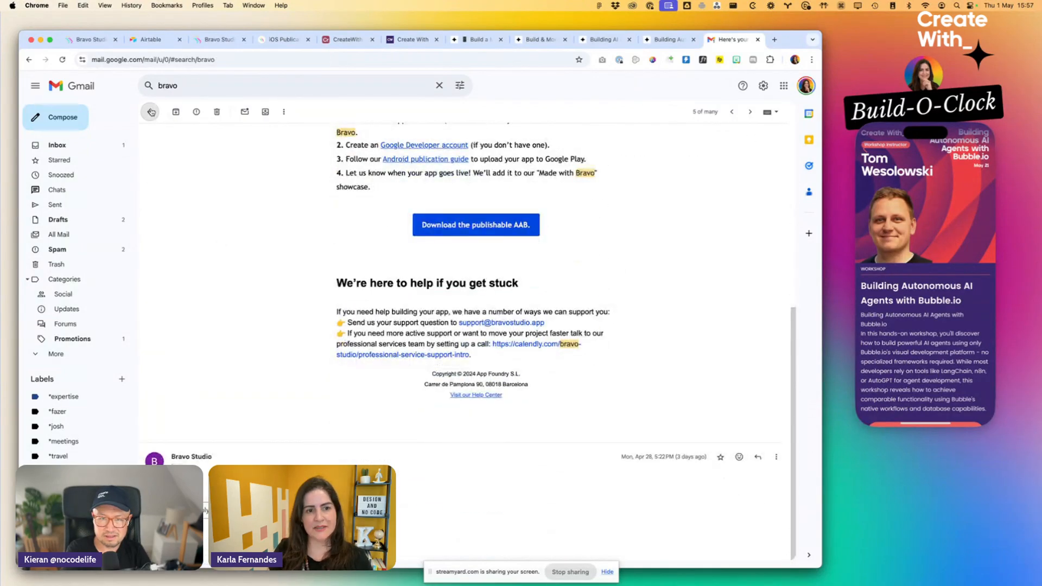
click(332, 251)
scroll(472, 326, down, 7)
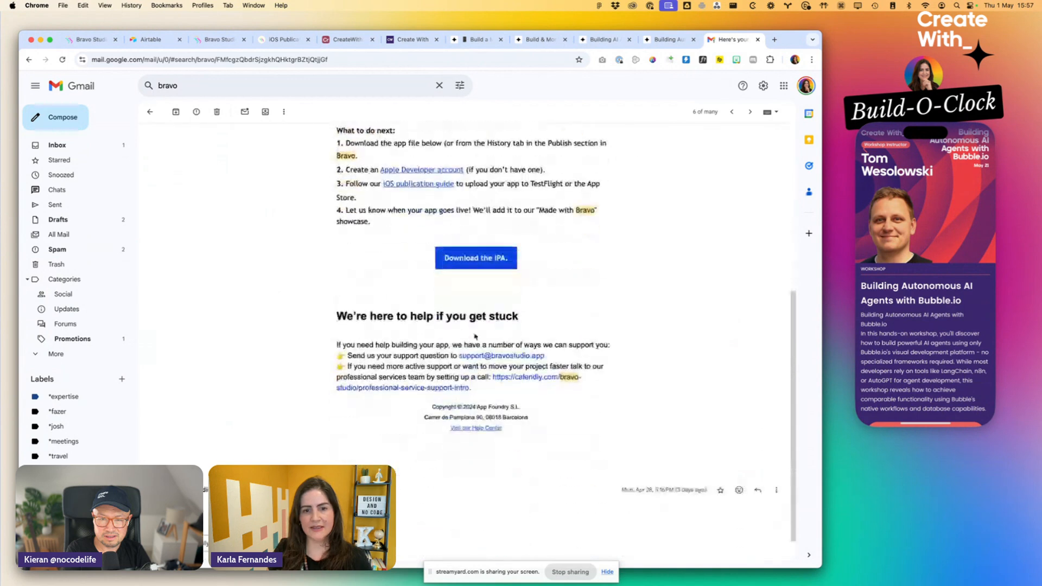
scroll(474, 330, up, 6)
scroll(473, 329, down, 5)
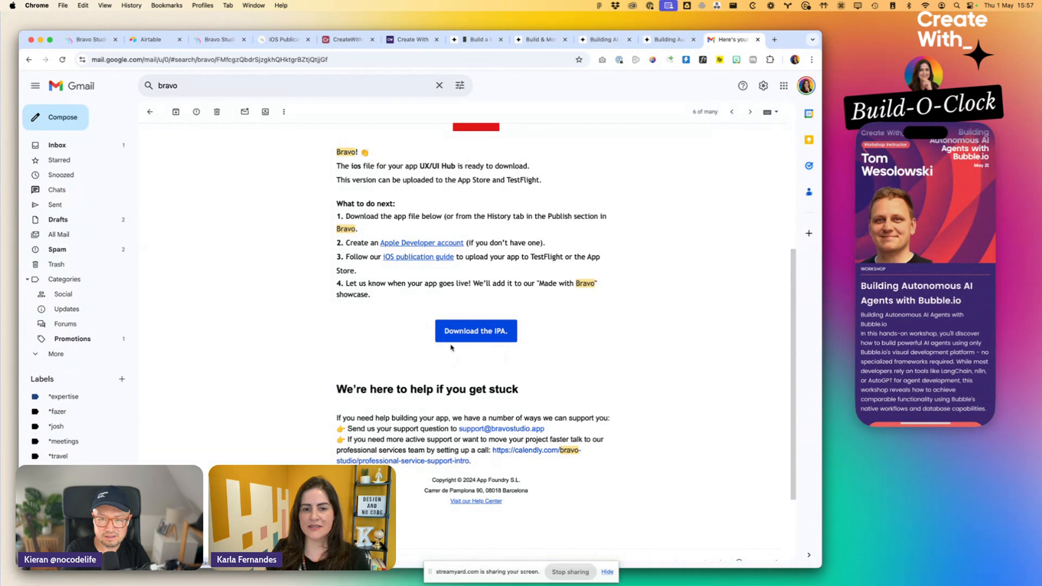
scroll(448, 514, up, 7)
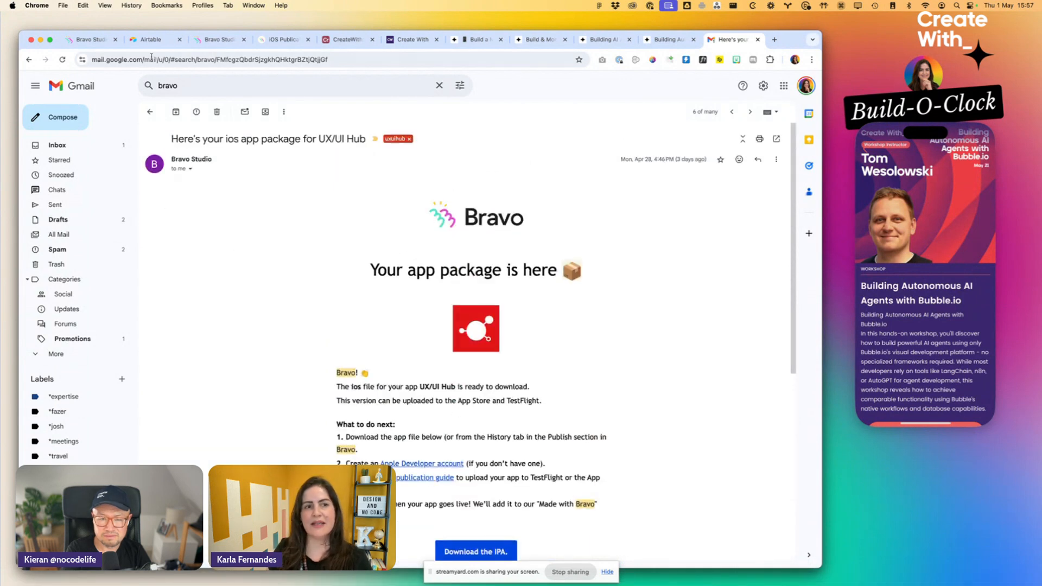
- Look over the Create With conference home page
click(406, 39)
scroll(198, 93, down, 15)
scroll(203, 98, up, 5)
scroll(203, 98, up, 15)
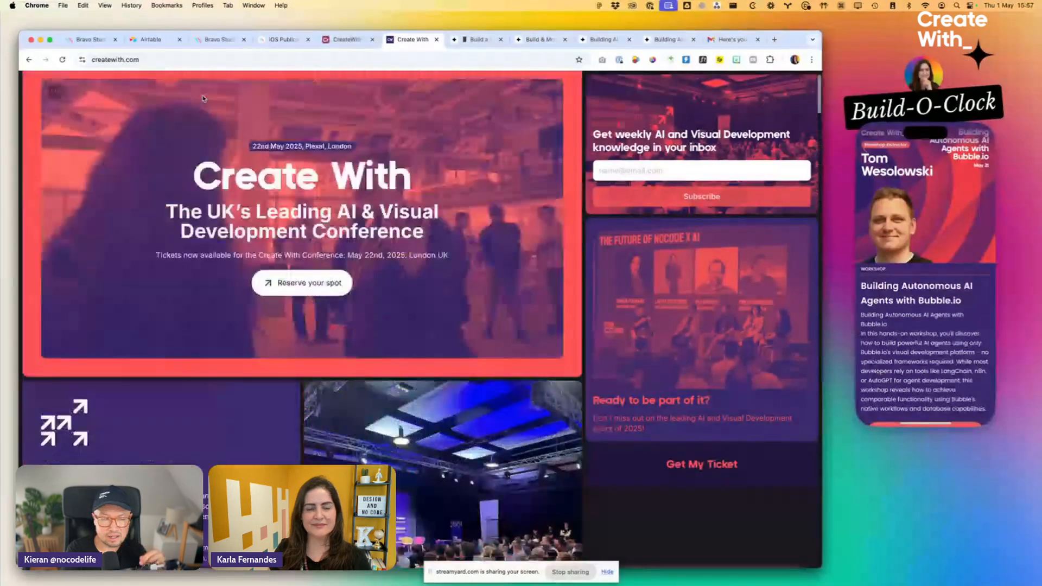
- Switch to Figma, open the starred UX/UI Hub file and examine its Events and EventsDetail screens
key(super+Tab)
key(super+Tab)
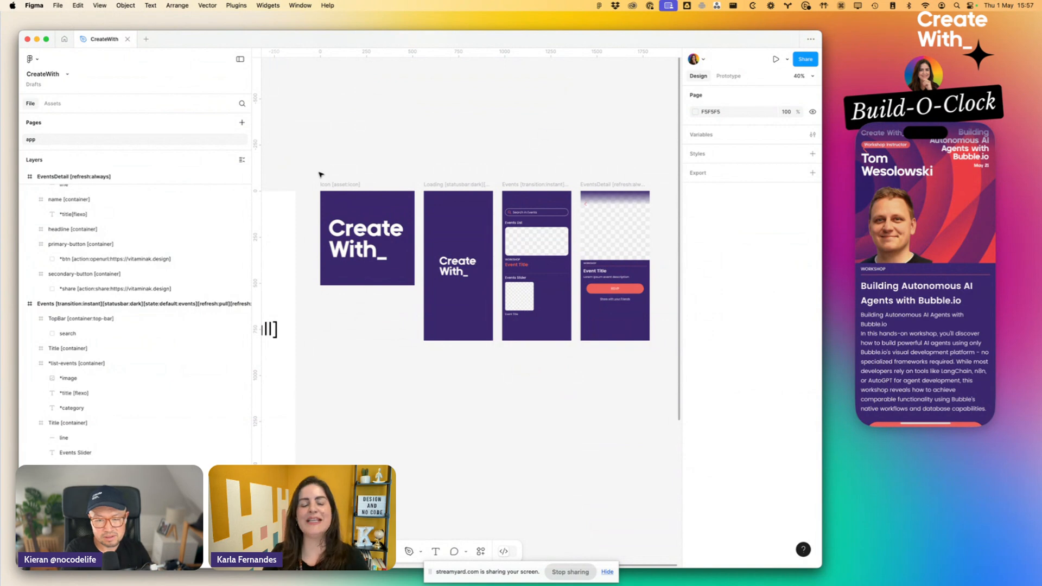
click(64, 39)
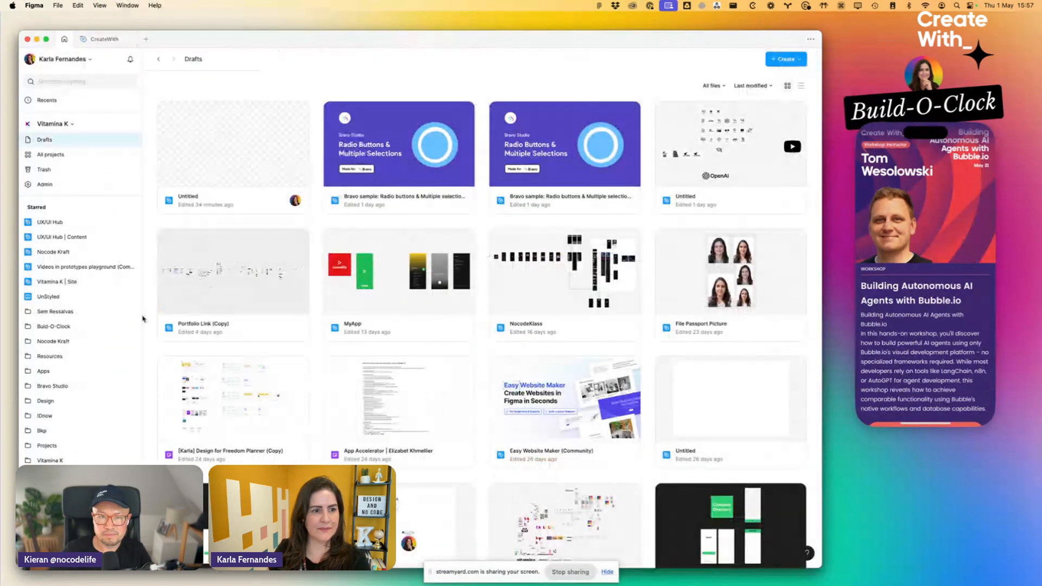
click(52, 222)
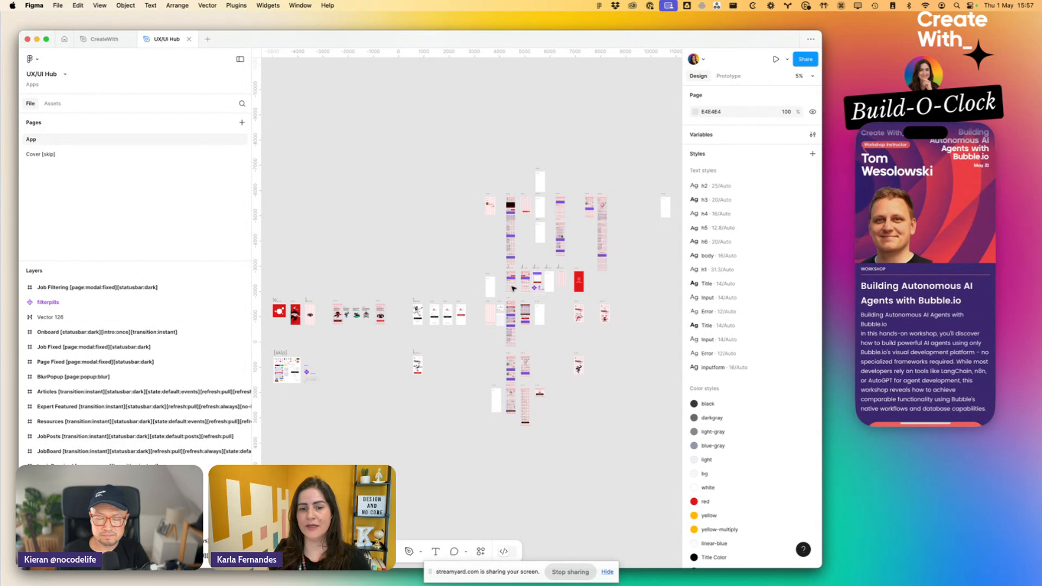
scroll(512, 286, up, 5)
scroll(511, 288, down, 5)
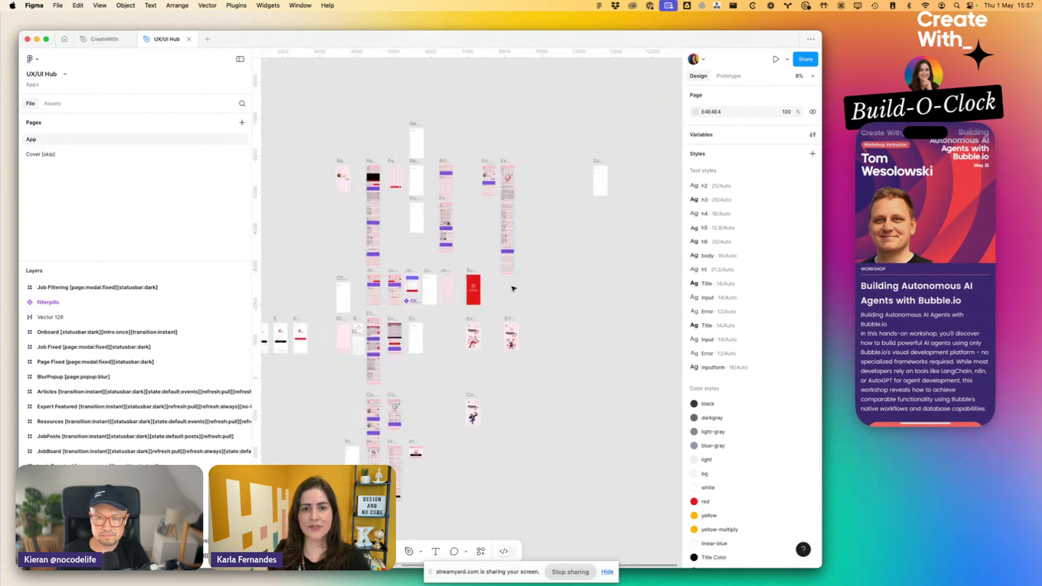
scroll(511, 287, up, 5)
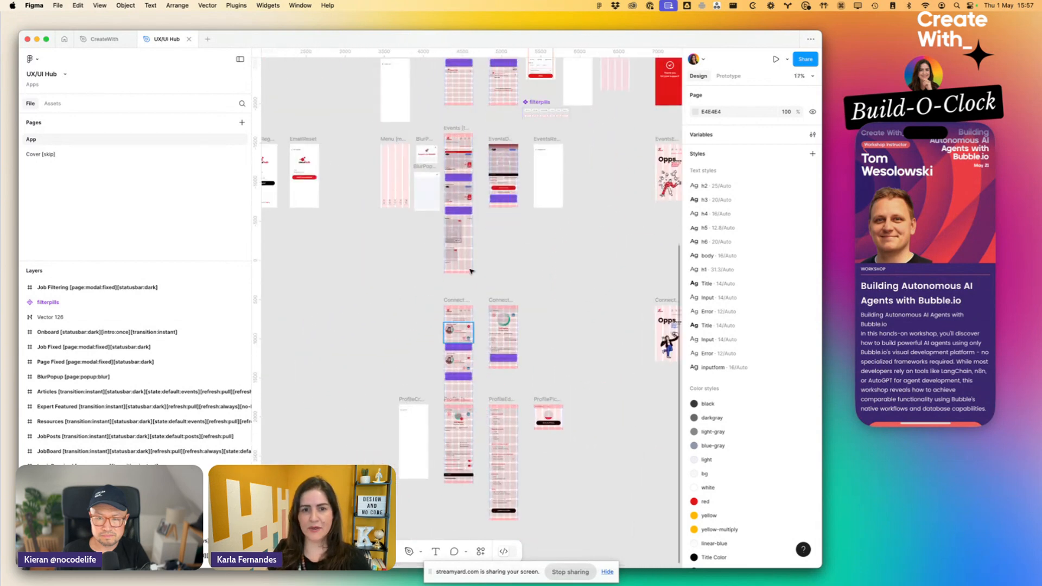
scroll(458, 146, up, 5)
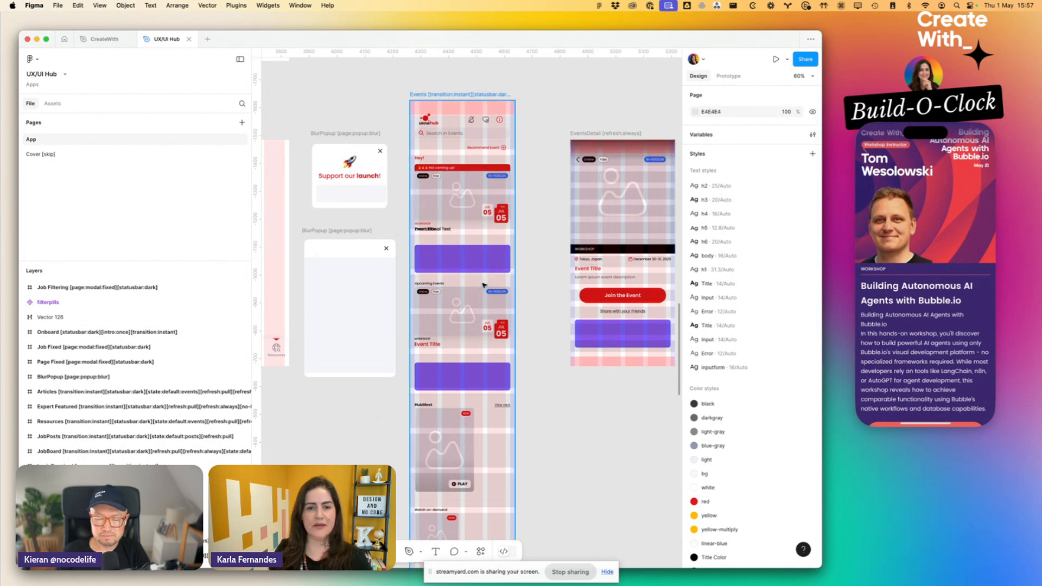
- Switch back to the CreateWith project in Bravo Studio and show its app screens and bindings
key(super+Tab)
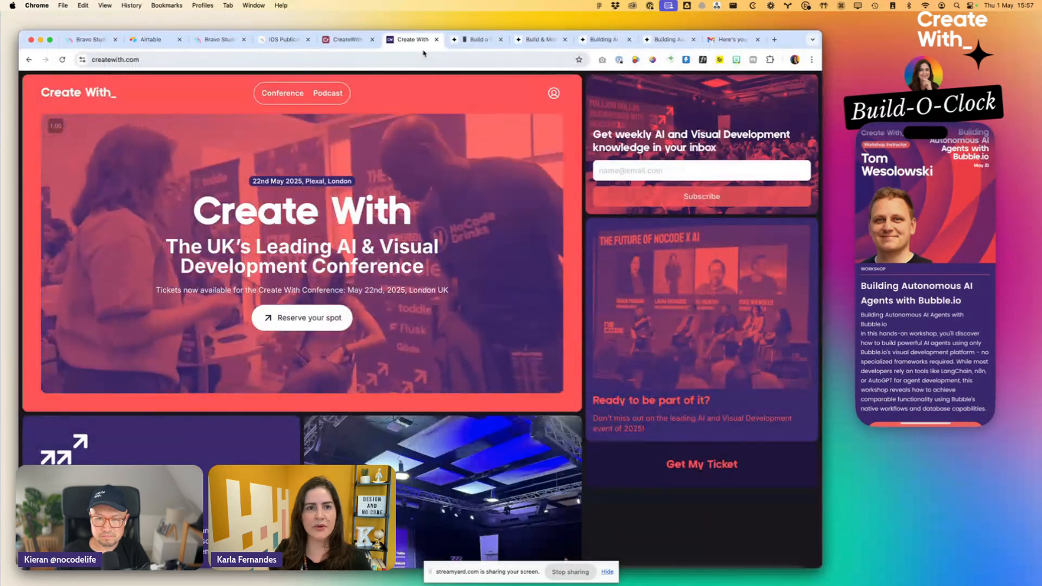
click(344, 39)
click(266, 41)
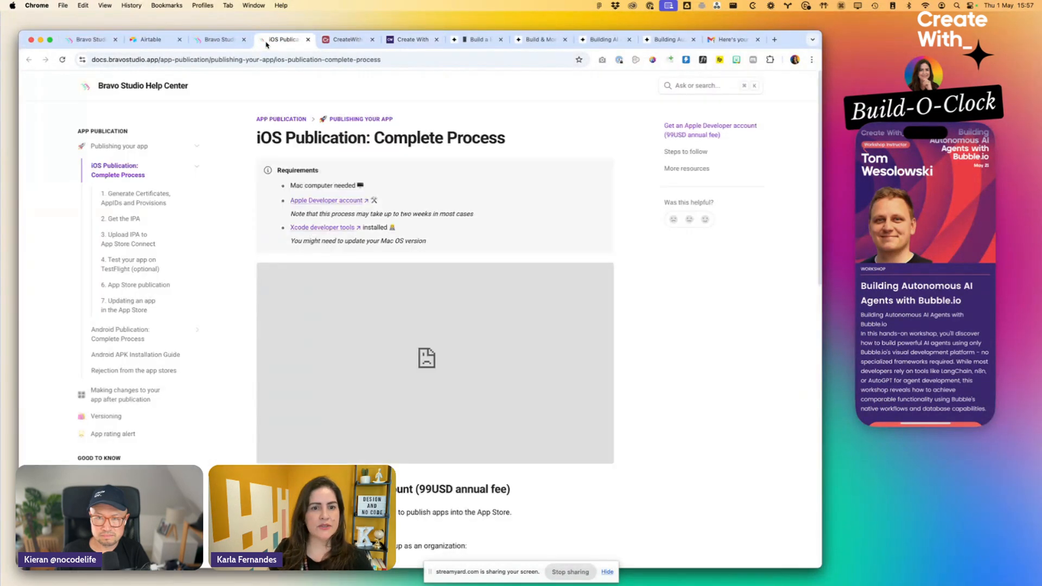
click(216, 41)
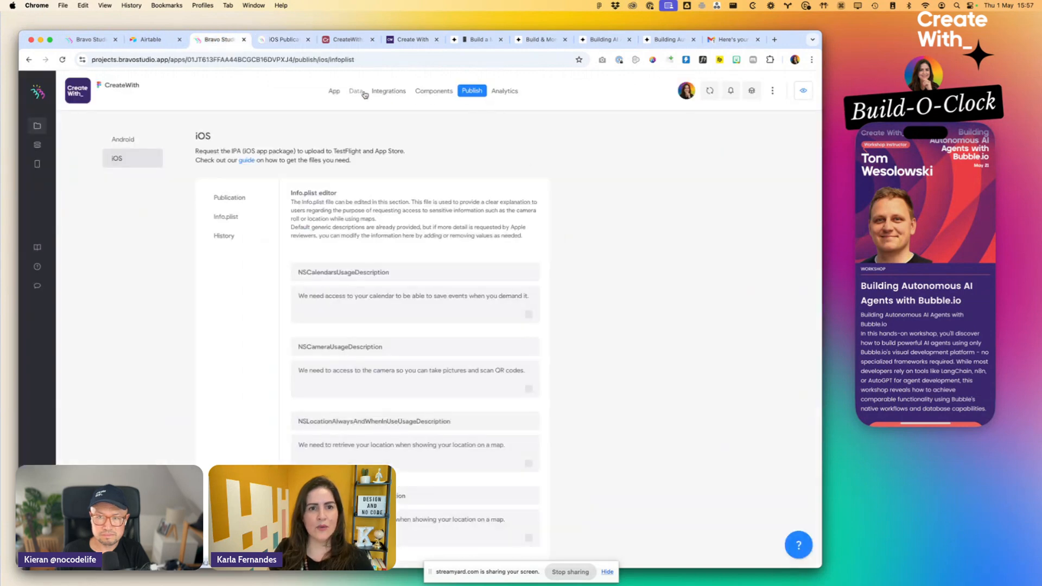
click(337, 92)
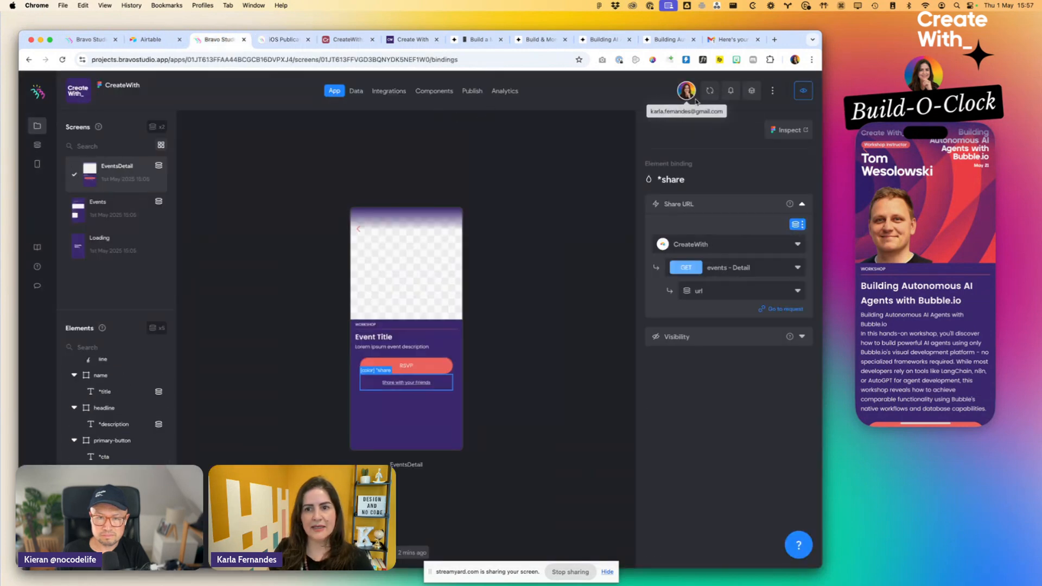
- Turn on Versioning in the project's Live App Settings and close the dialog without publishing changes
click(772, 91)
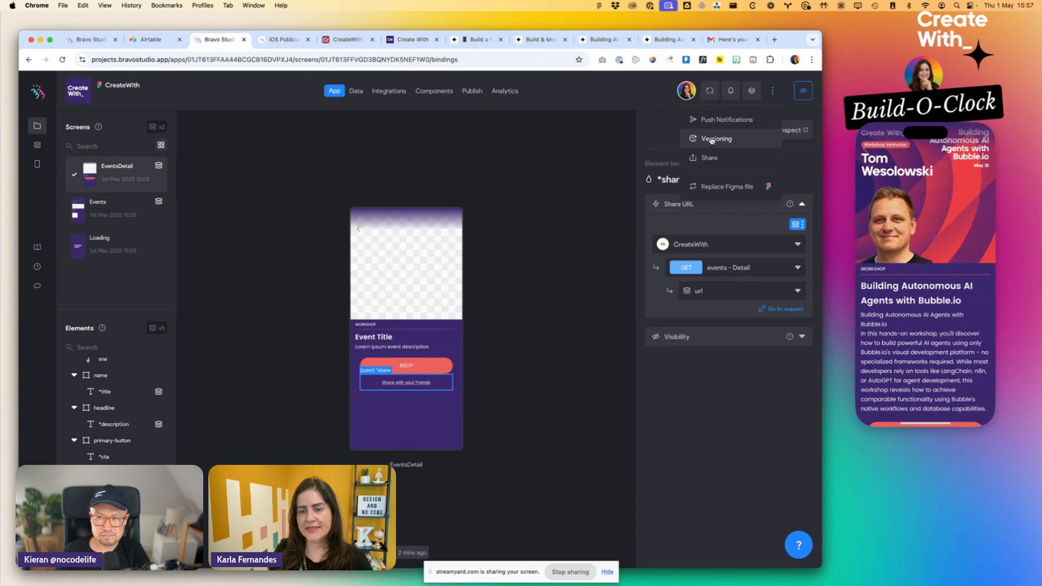
click(714, 139)
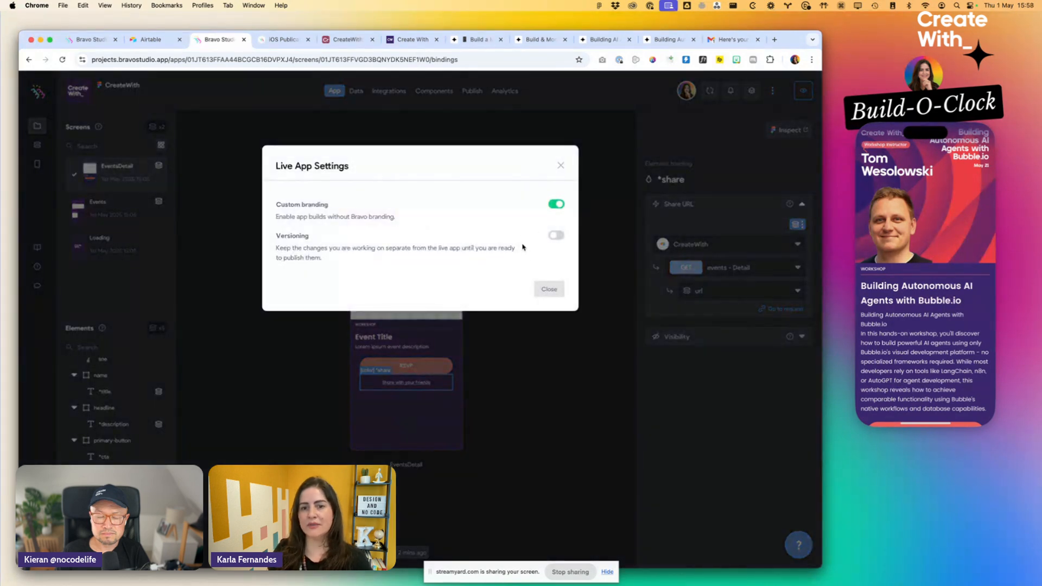
click(556, 236)
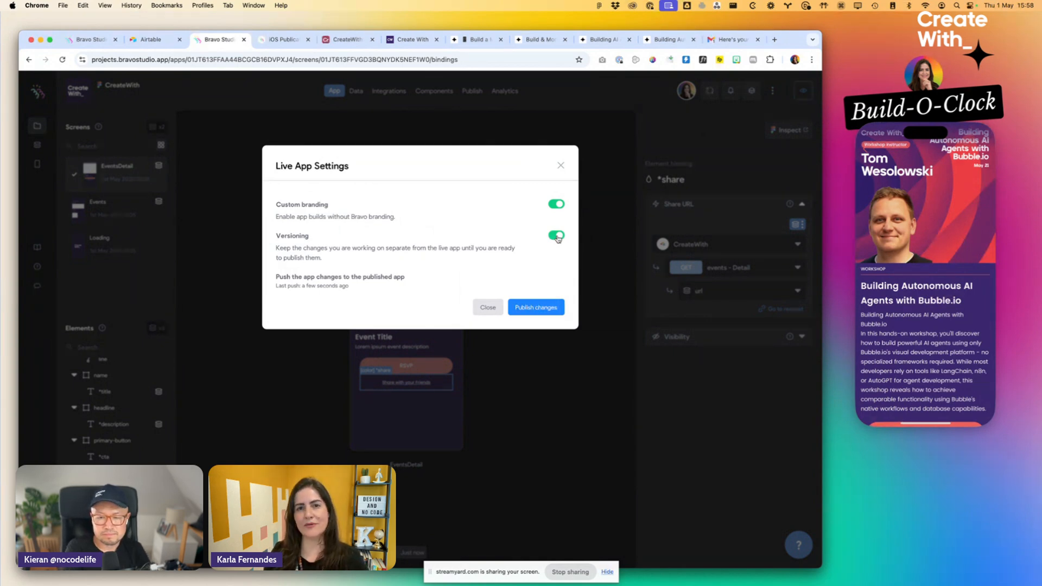
click(487, 307)
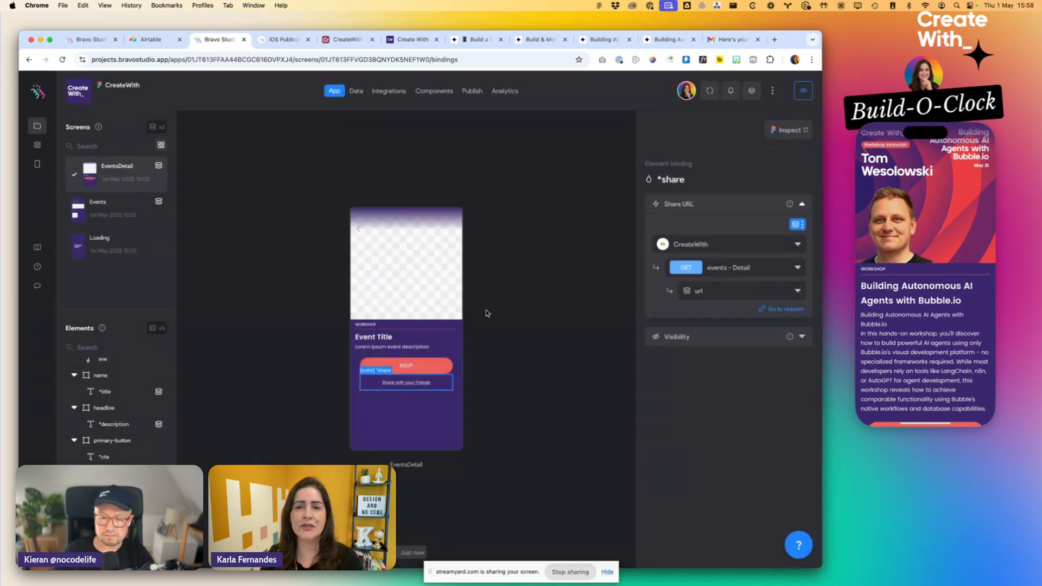